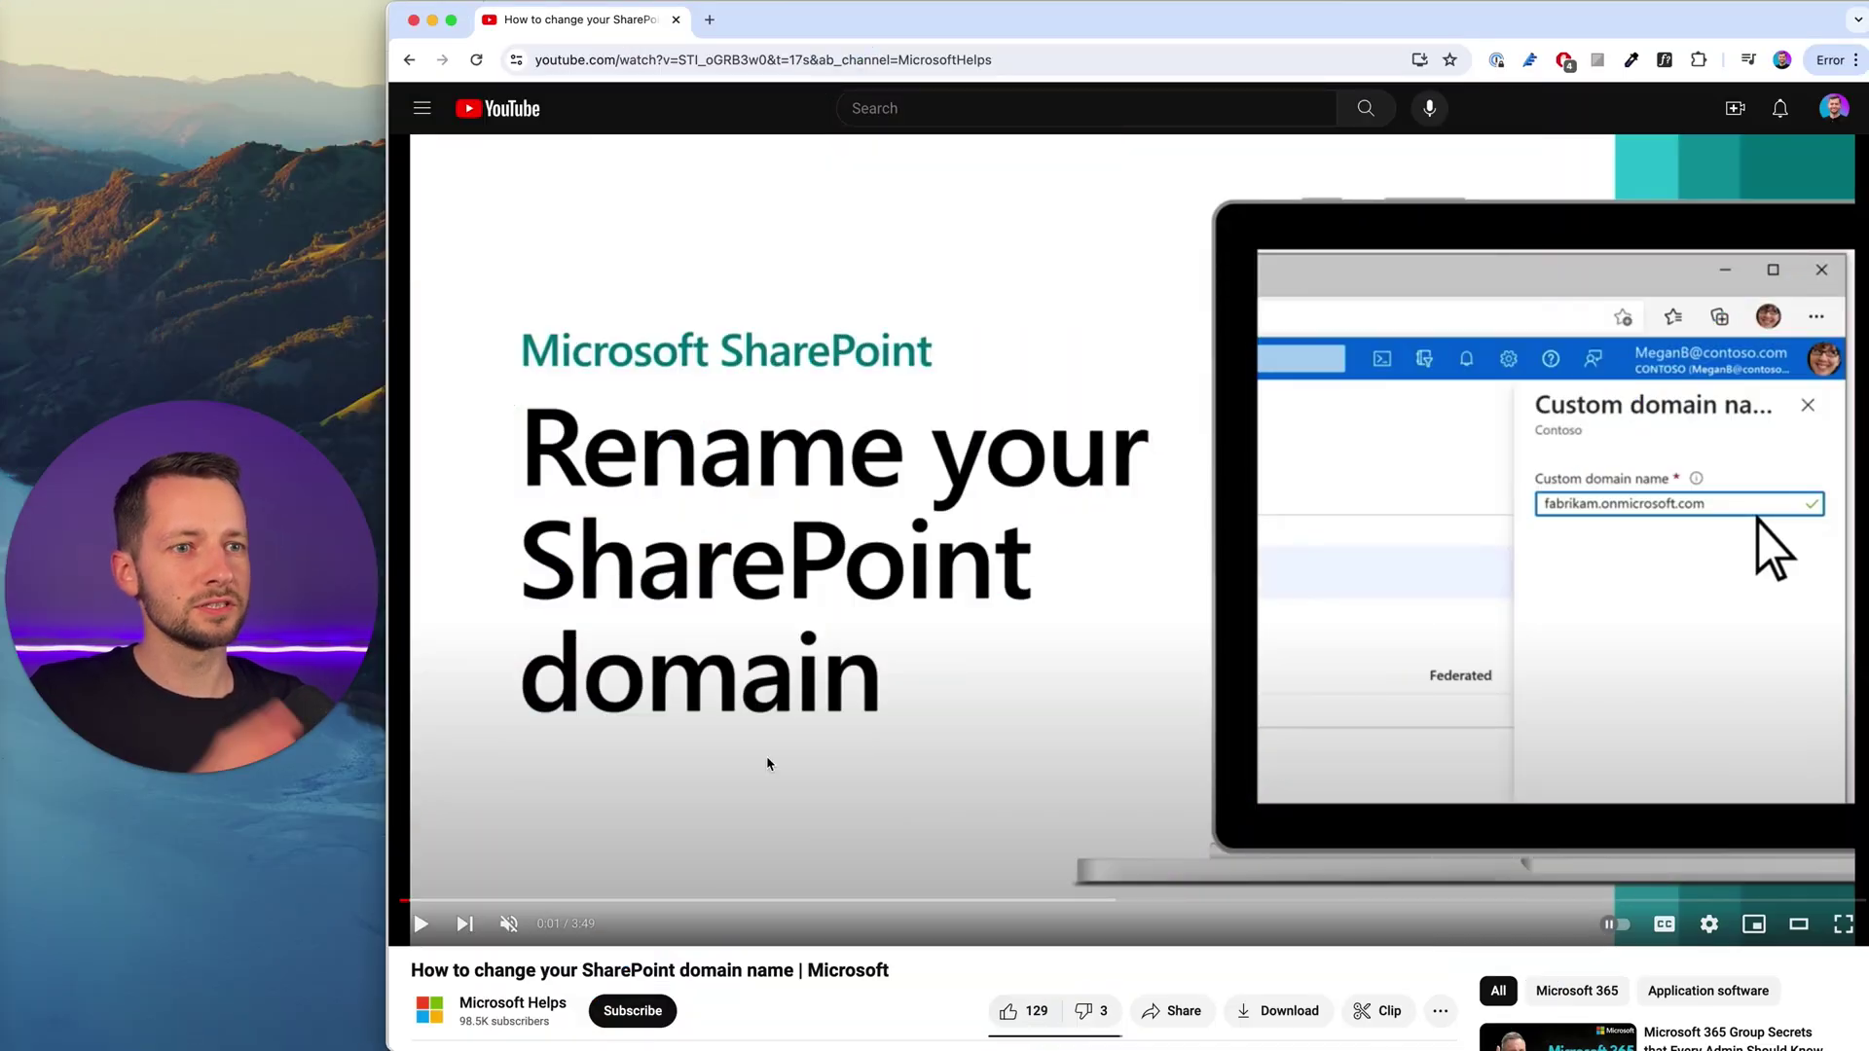
# Play the rename tutorial, pause it at 0:11 on the site address, and switch to the Learn article.
pyautogui.click(740, 818)
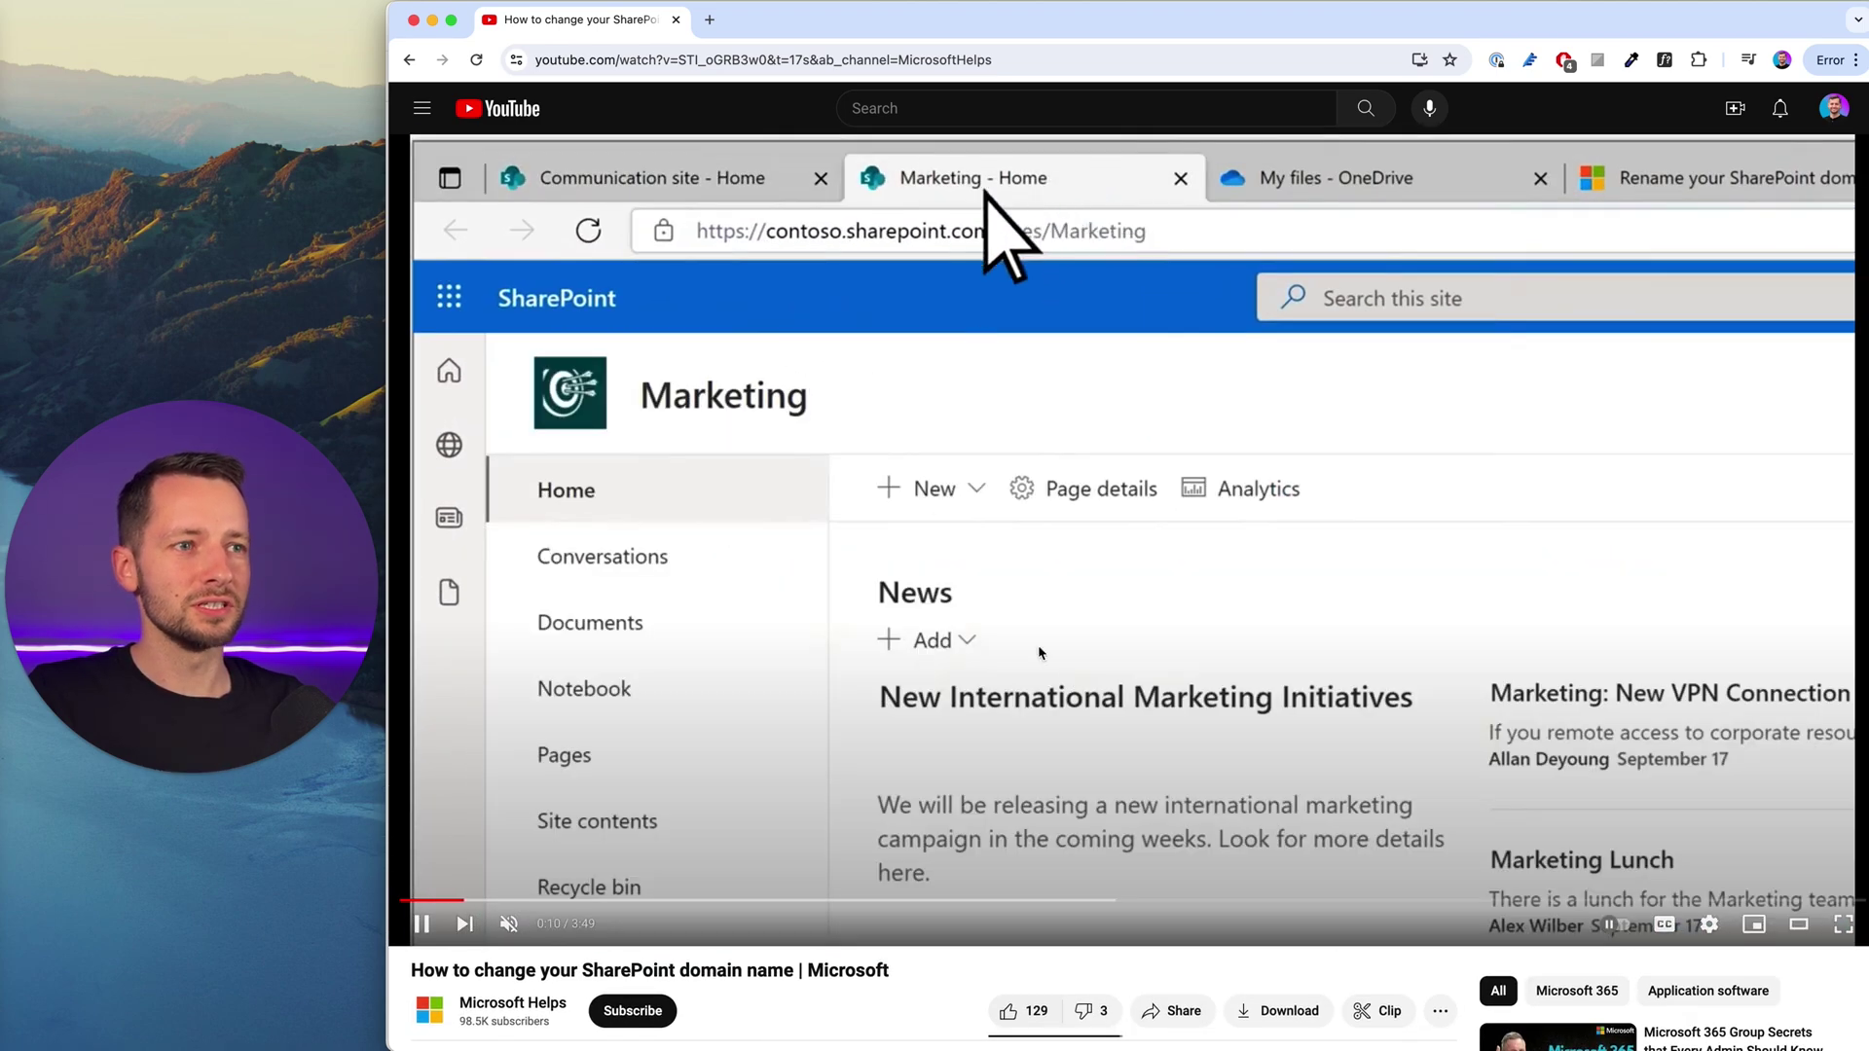
pyautogui.click(709, 483)
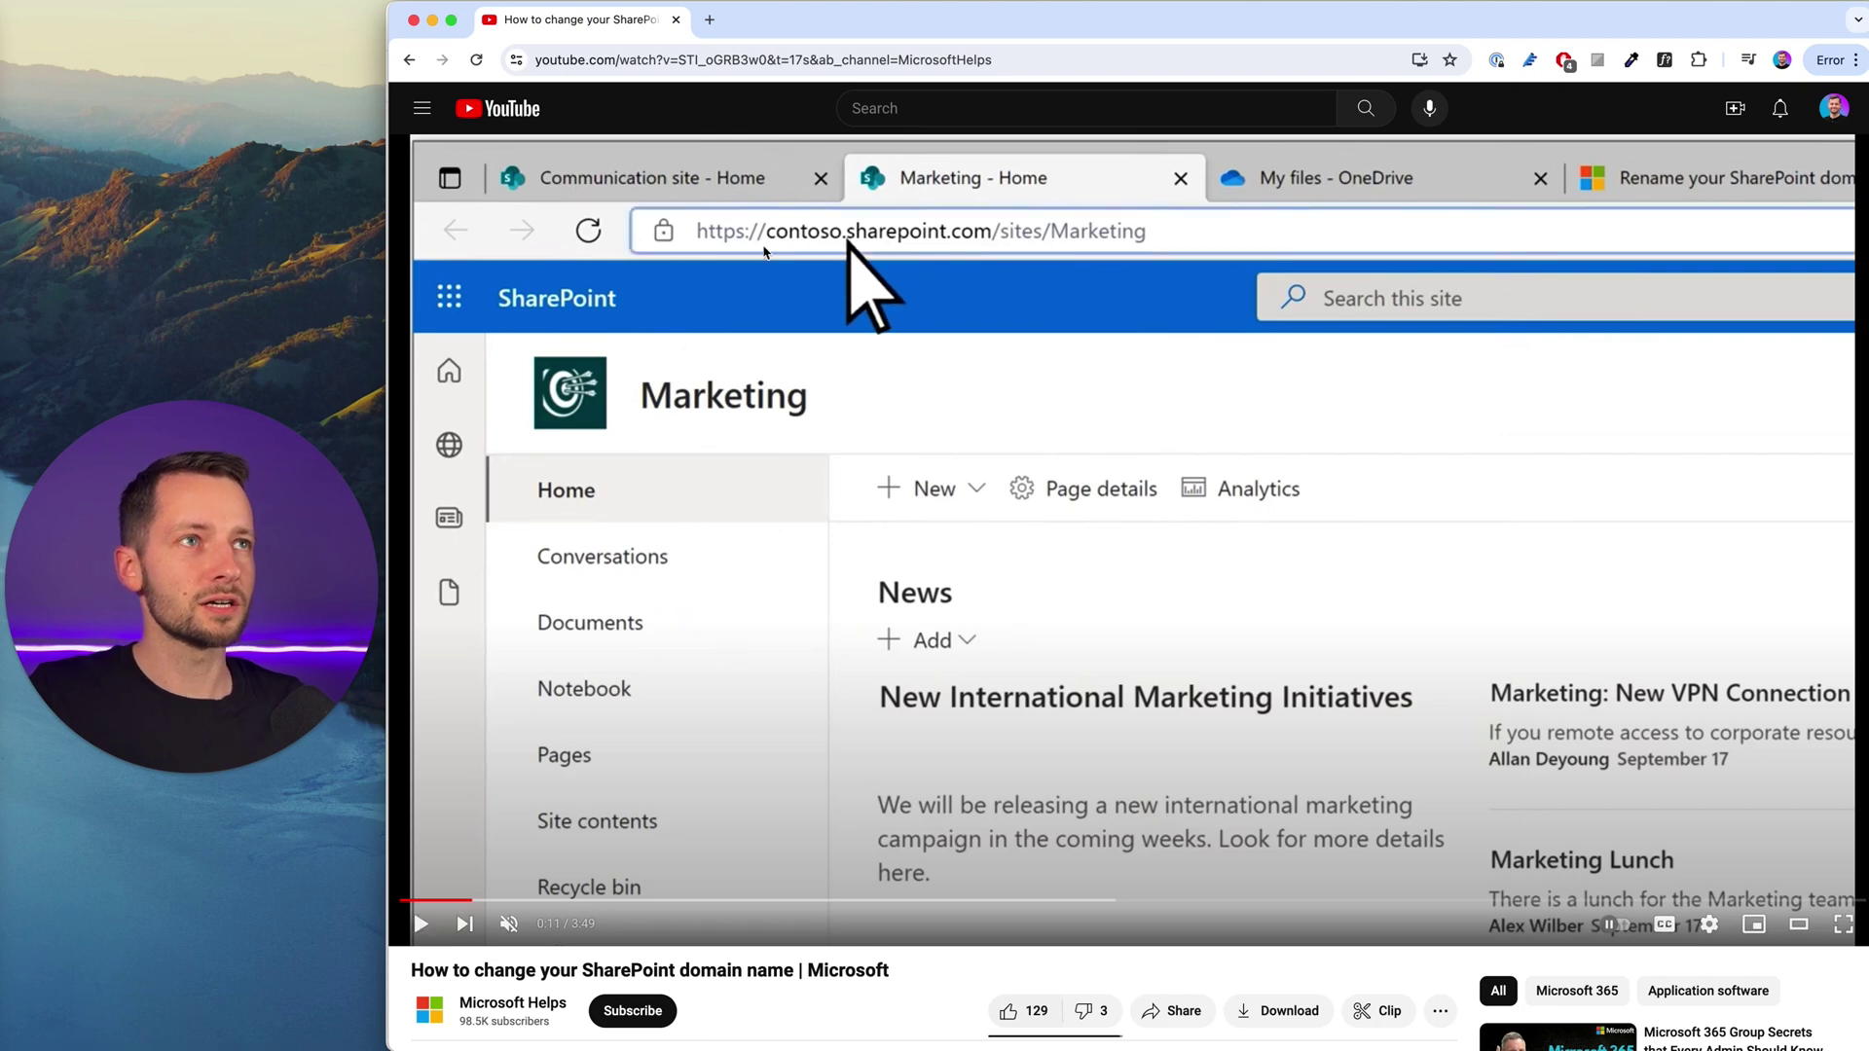
pyautogui.press('super+Tab')
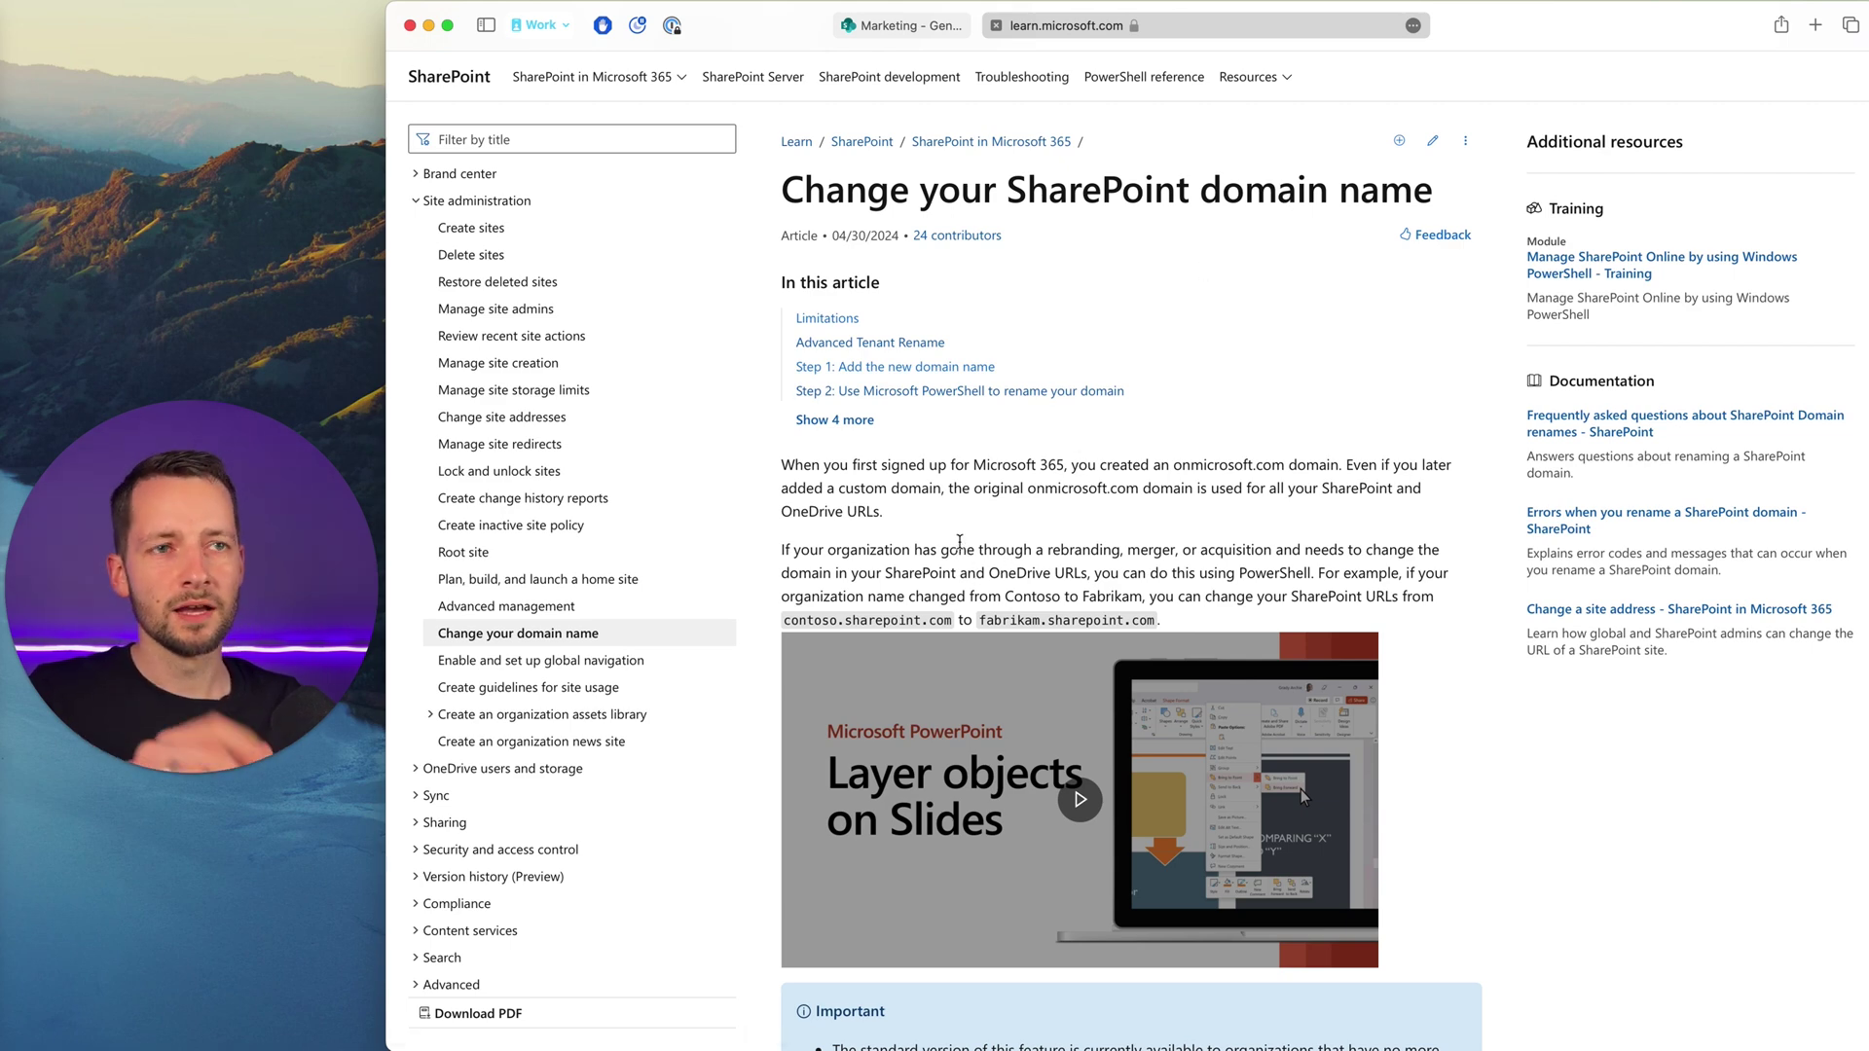
# Jump to the article's Limitations section and scroll through the Low impact table of affected apps.
pyautogui.click(827, 317)
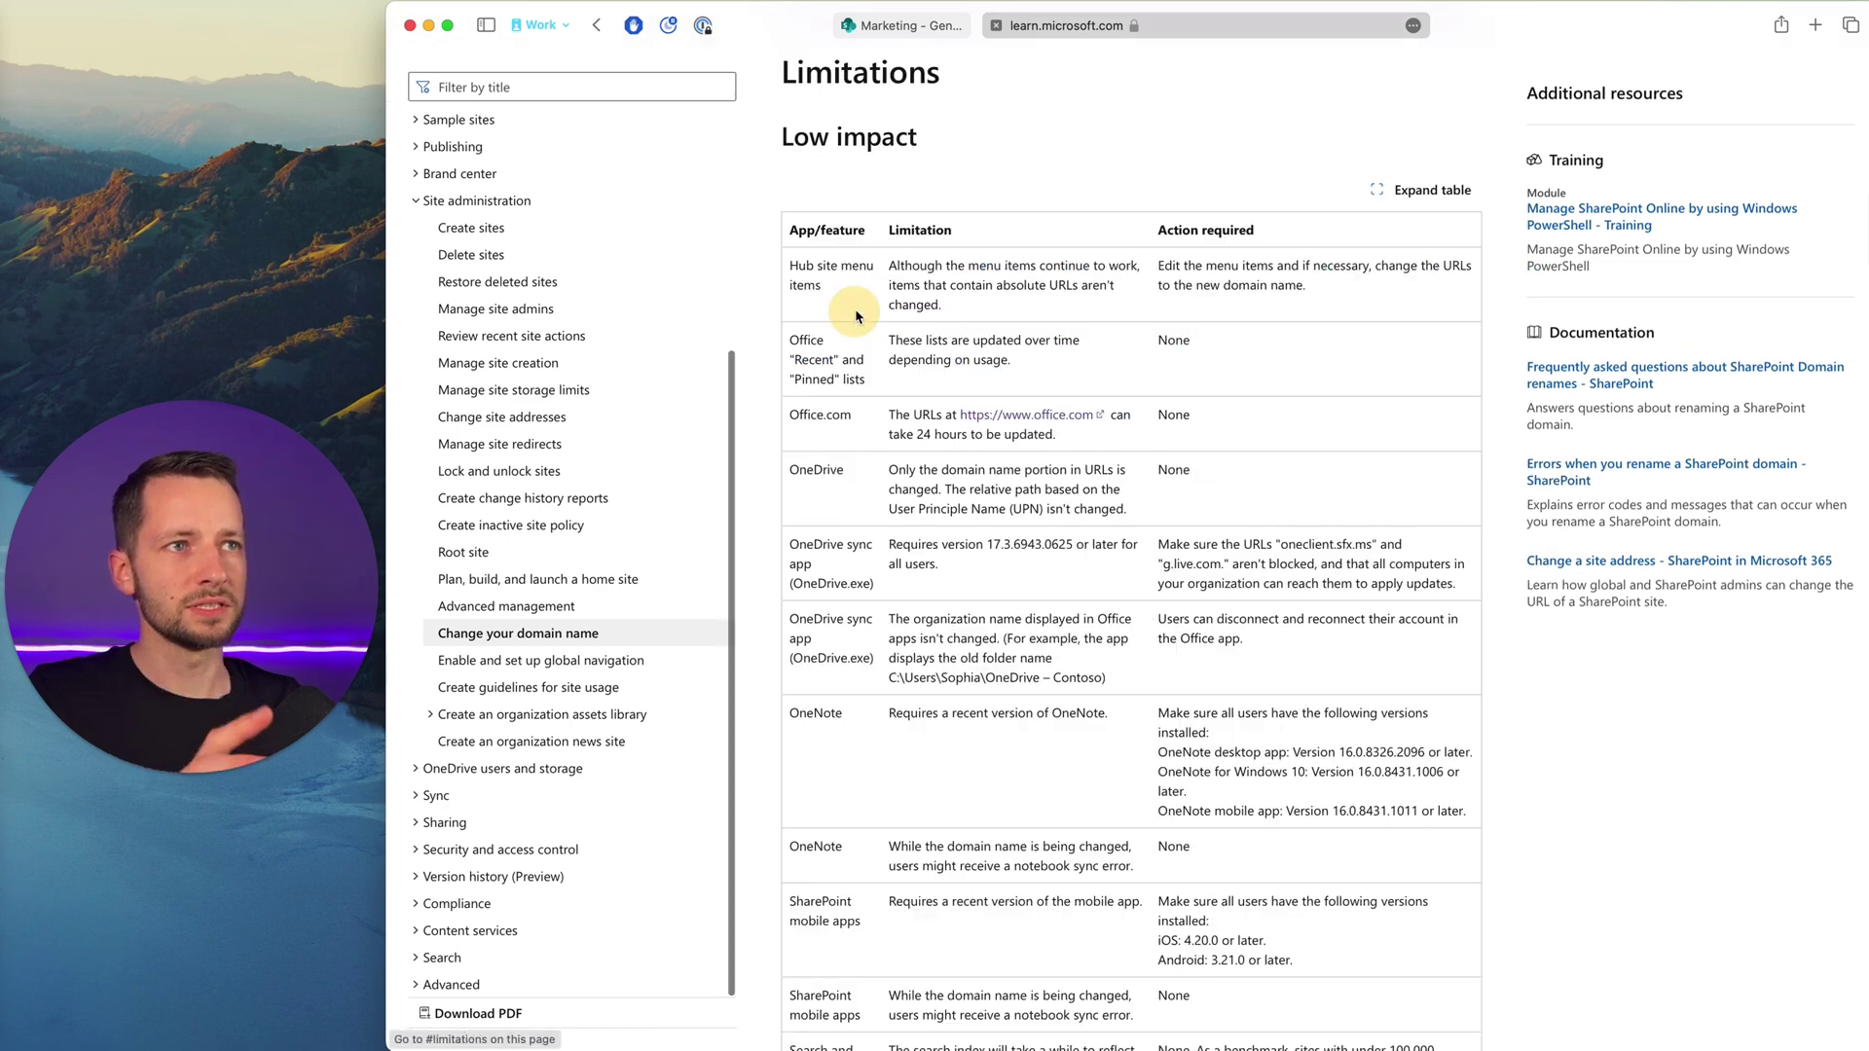
pyautogui.scroll(-3, 1241, 789)
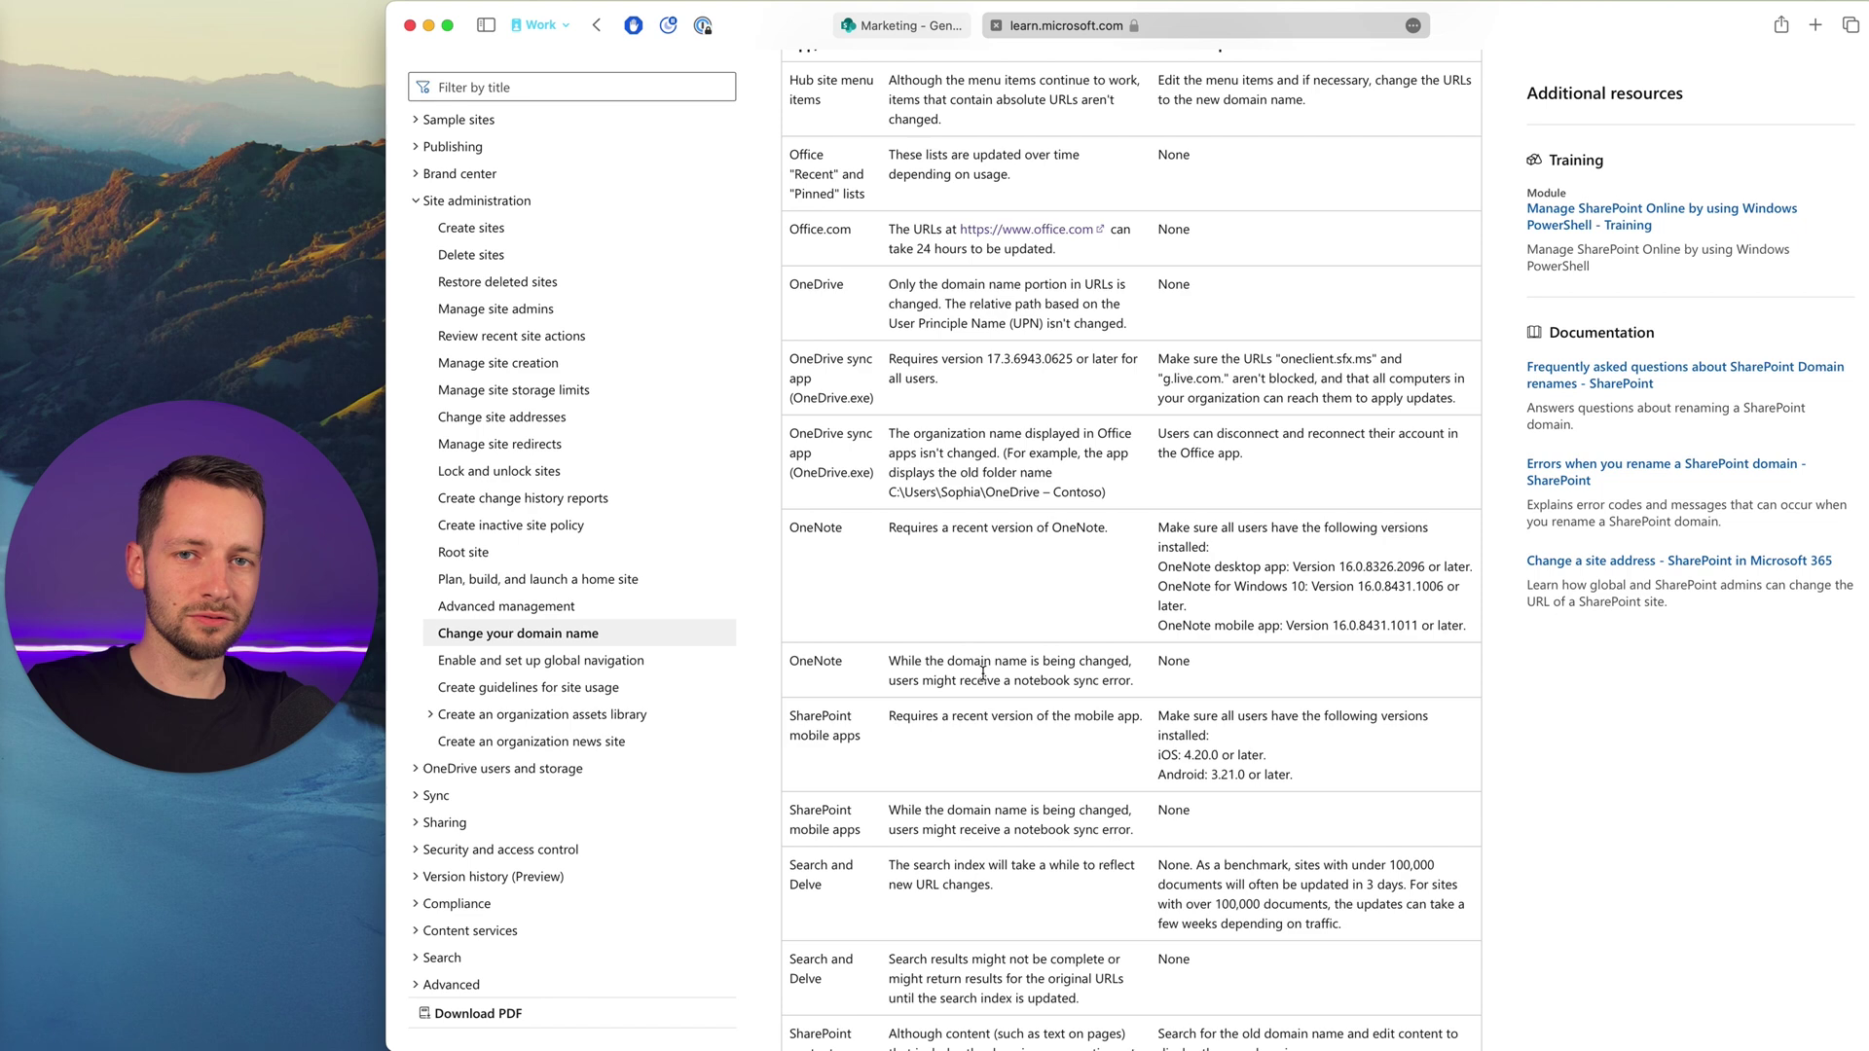
pyautogui.scroll(-2, 983, 672)
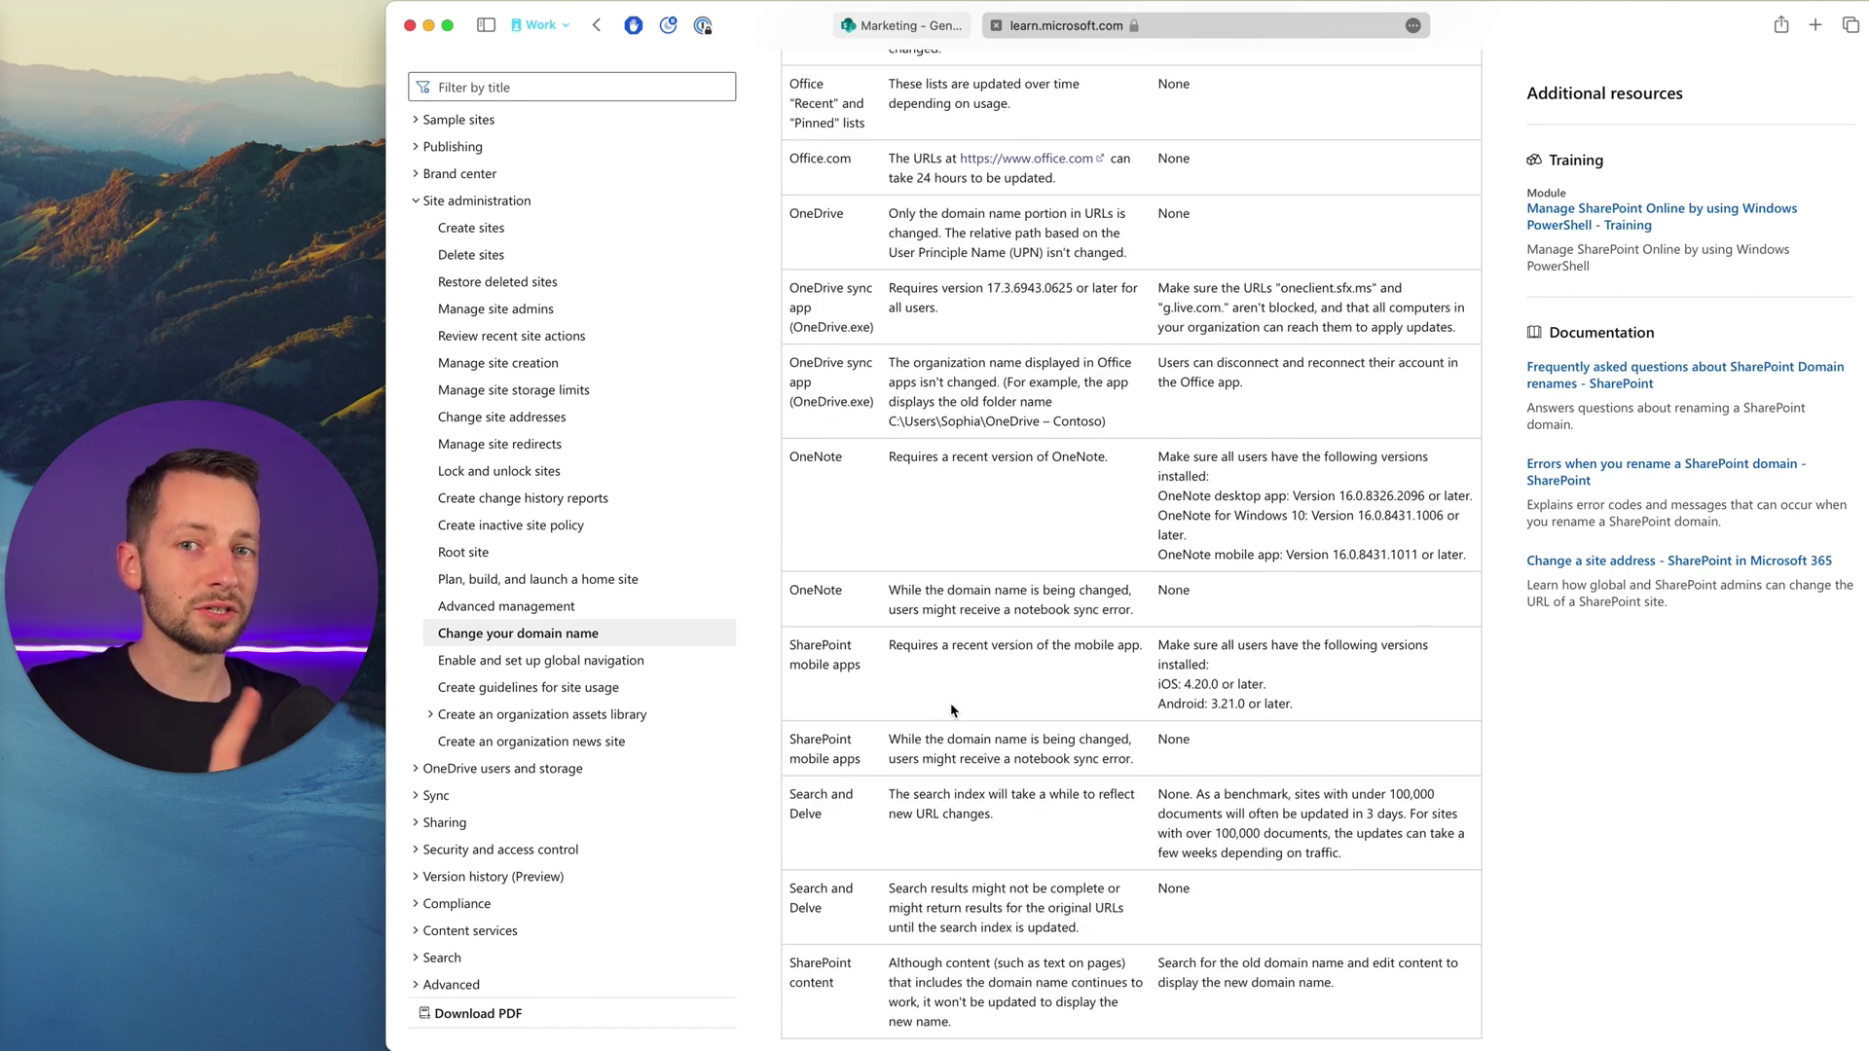
pyautogui.scroll(-1, 951, 682)
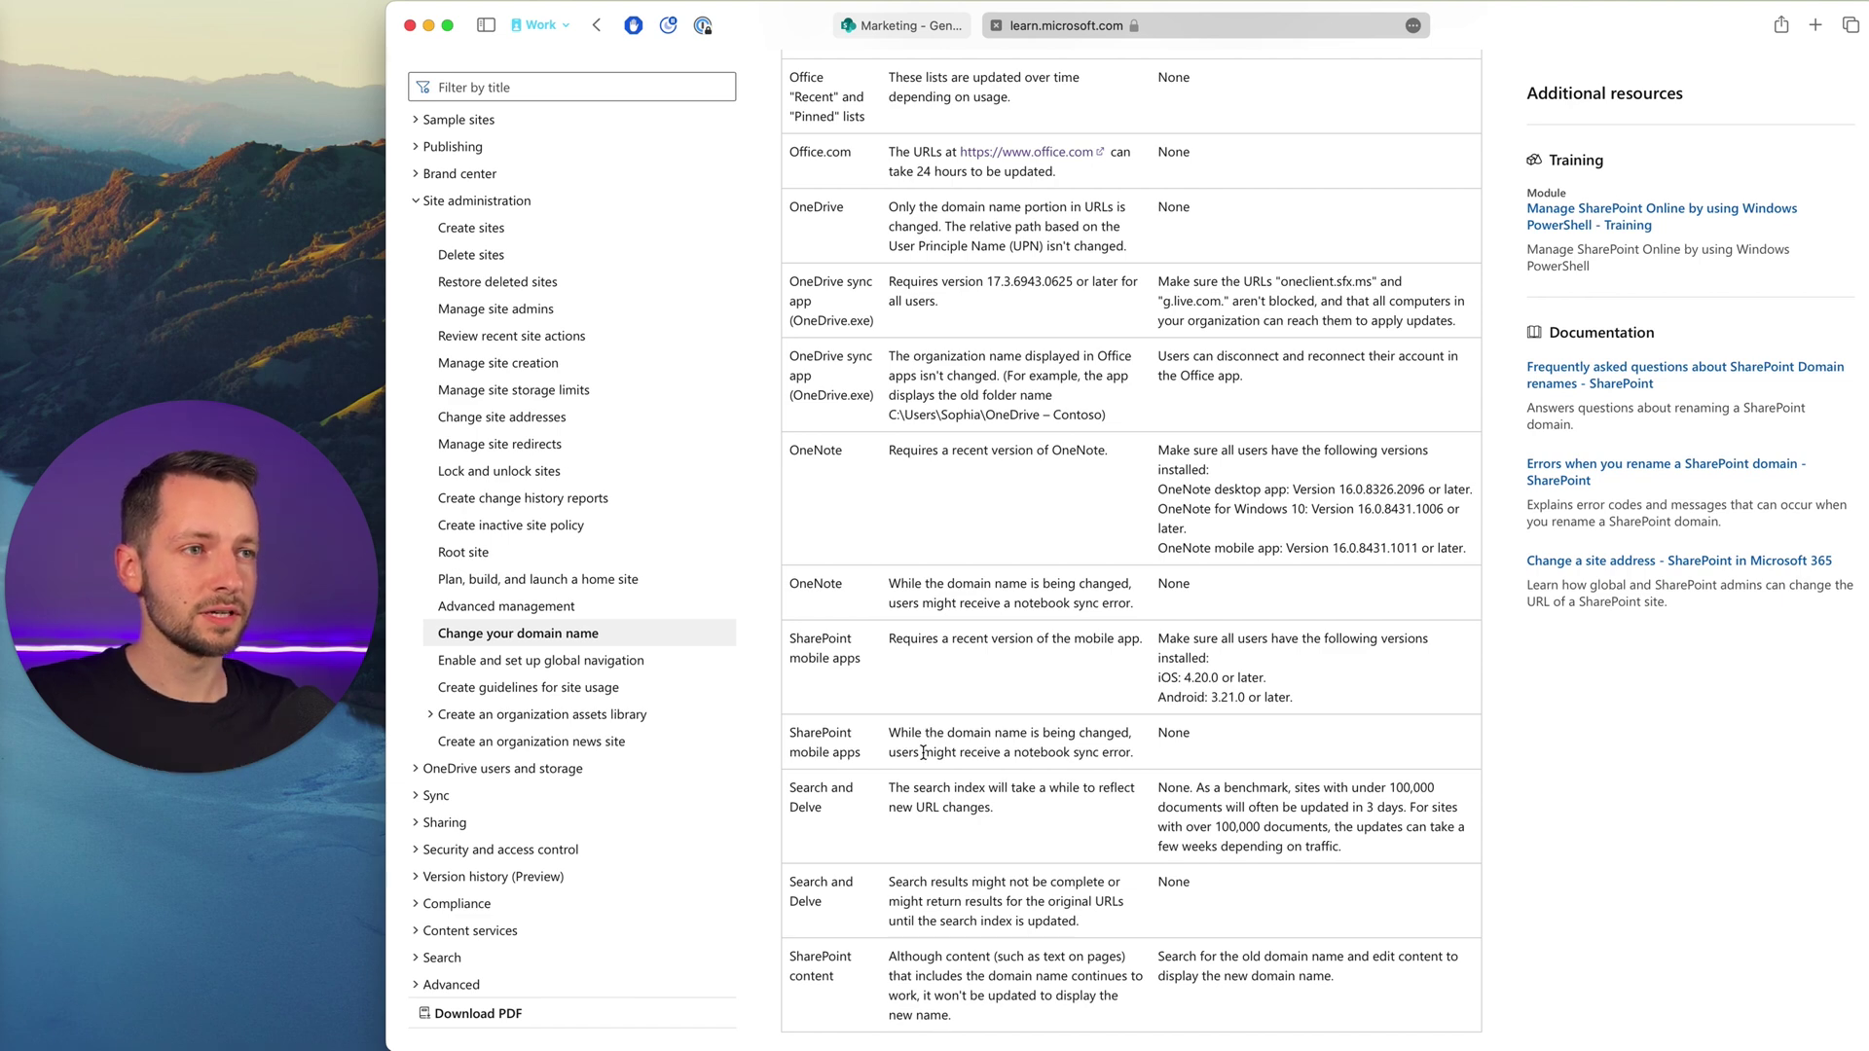
pyautogui.scroll(-2, 929, 737)
# Highlight the OneNote notebook sync error note, then scroll through the Medium impact table to Power BI.
pyautogui.moveTo(882, 493); pyautogui.dragTo(1007, 503)
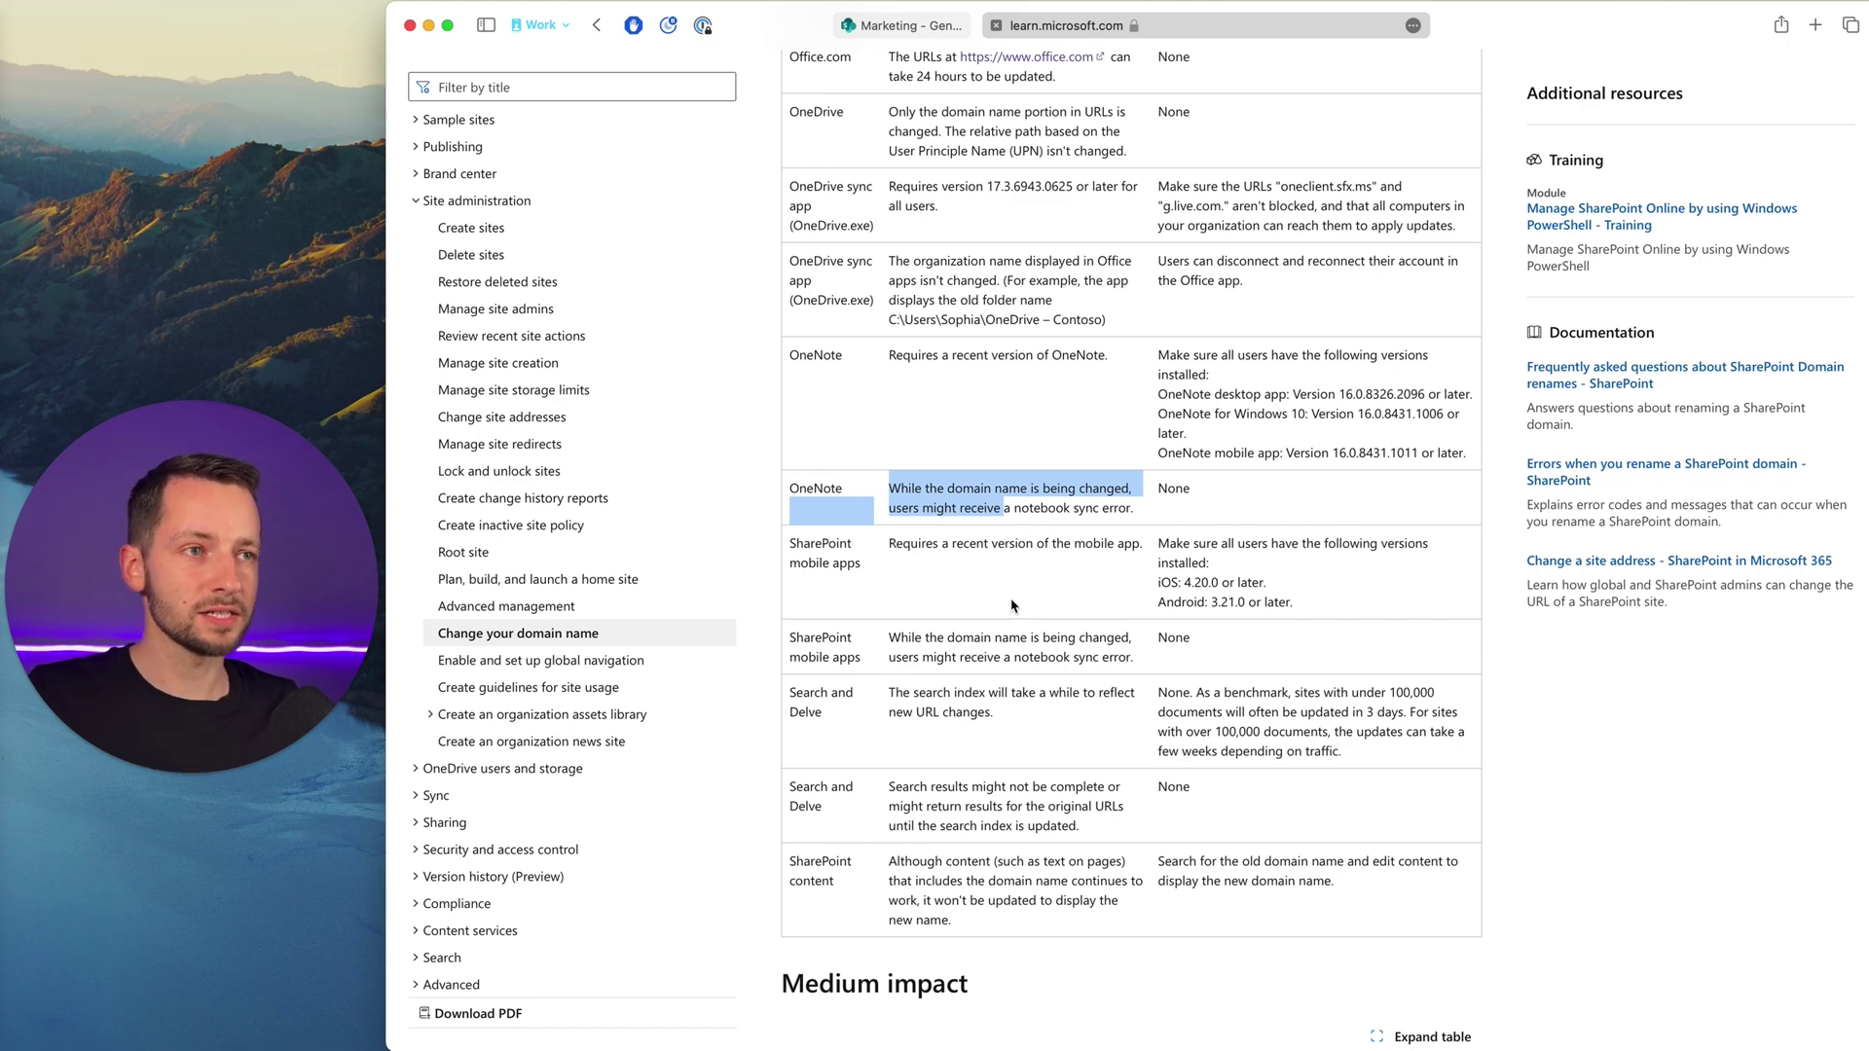
pyautogui.scroll(-1, 998, 677)
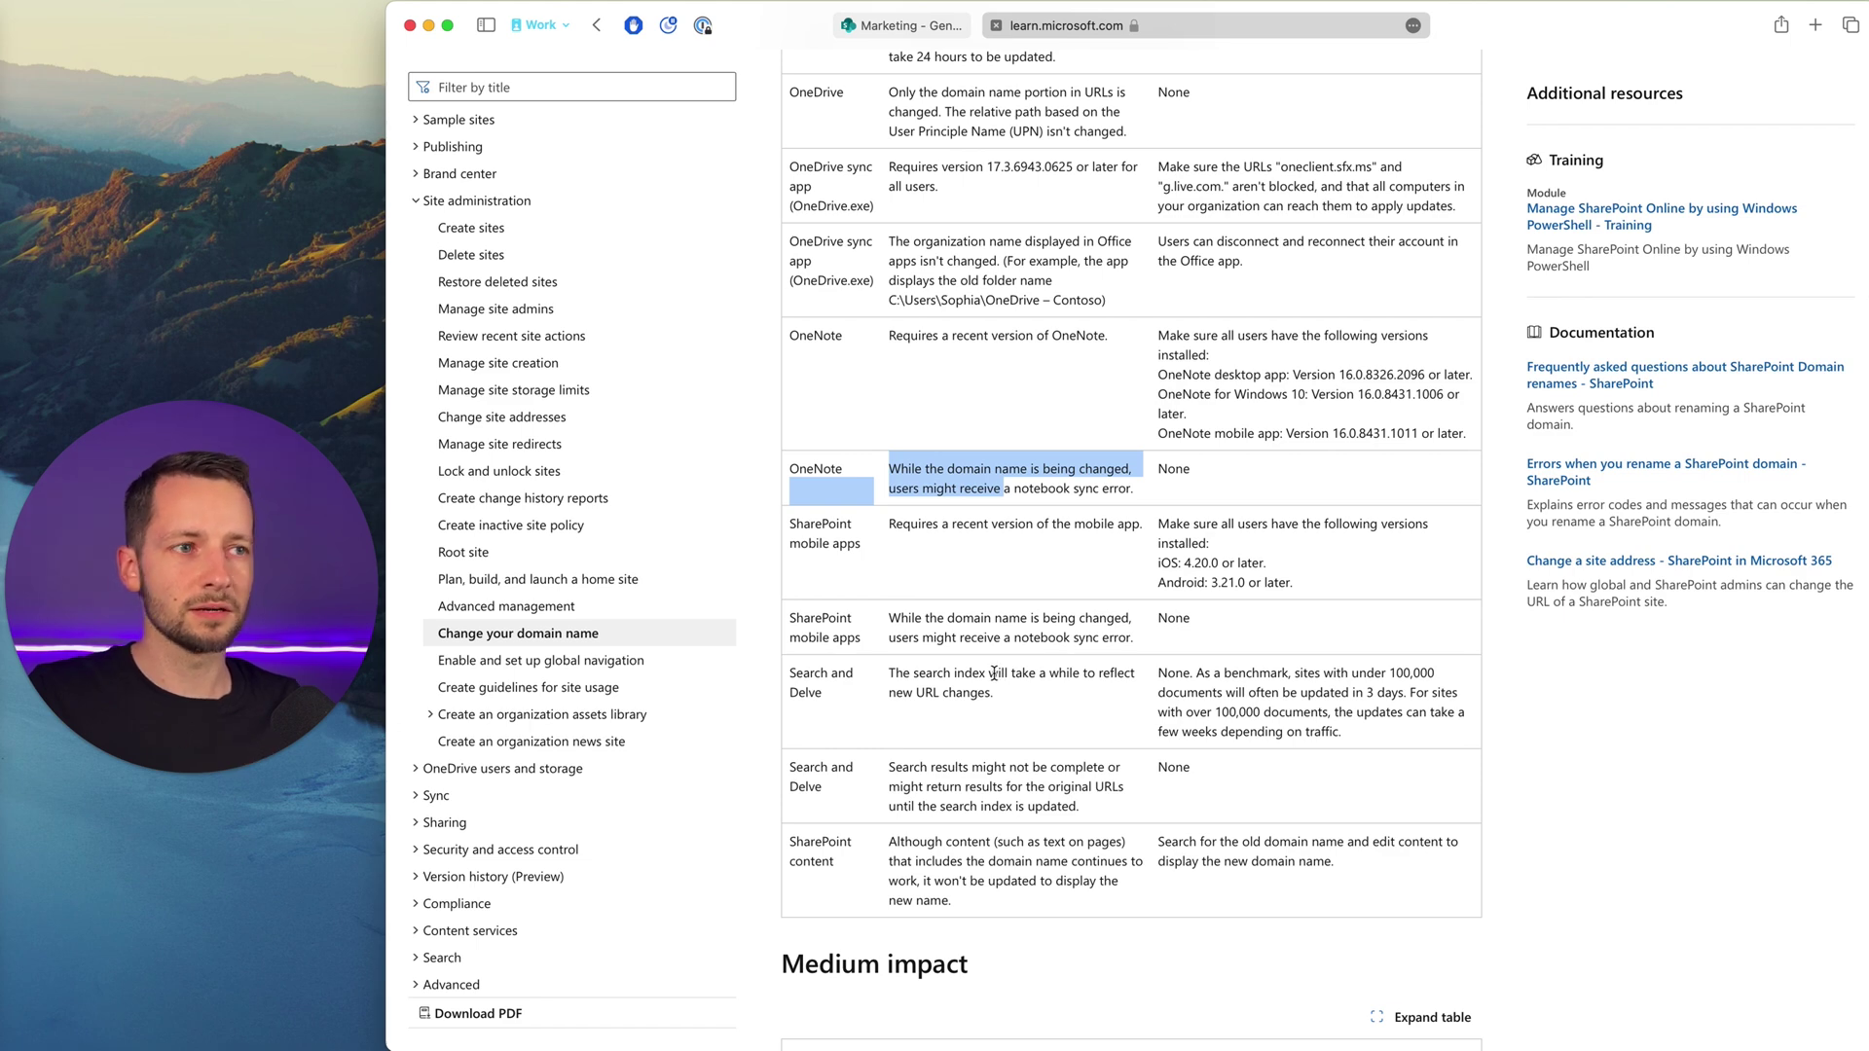
pyautogui.scroll(-1, 994, 673)
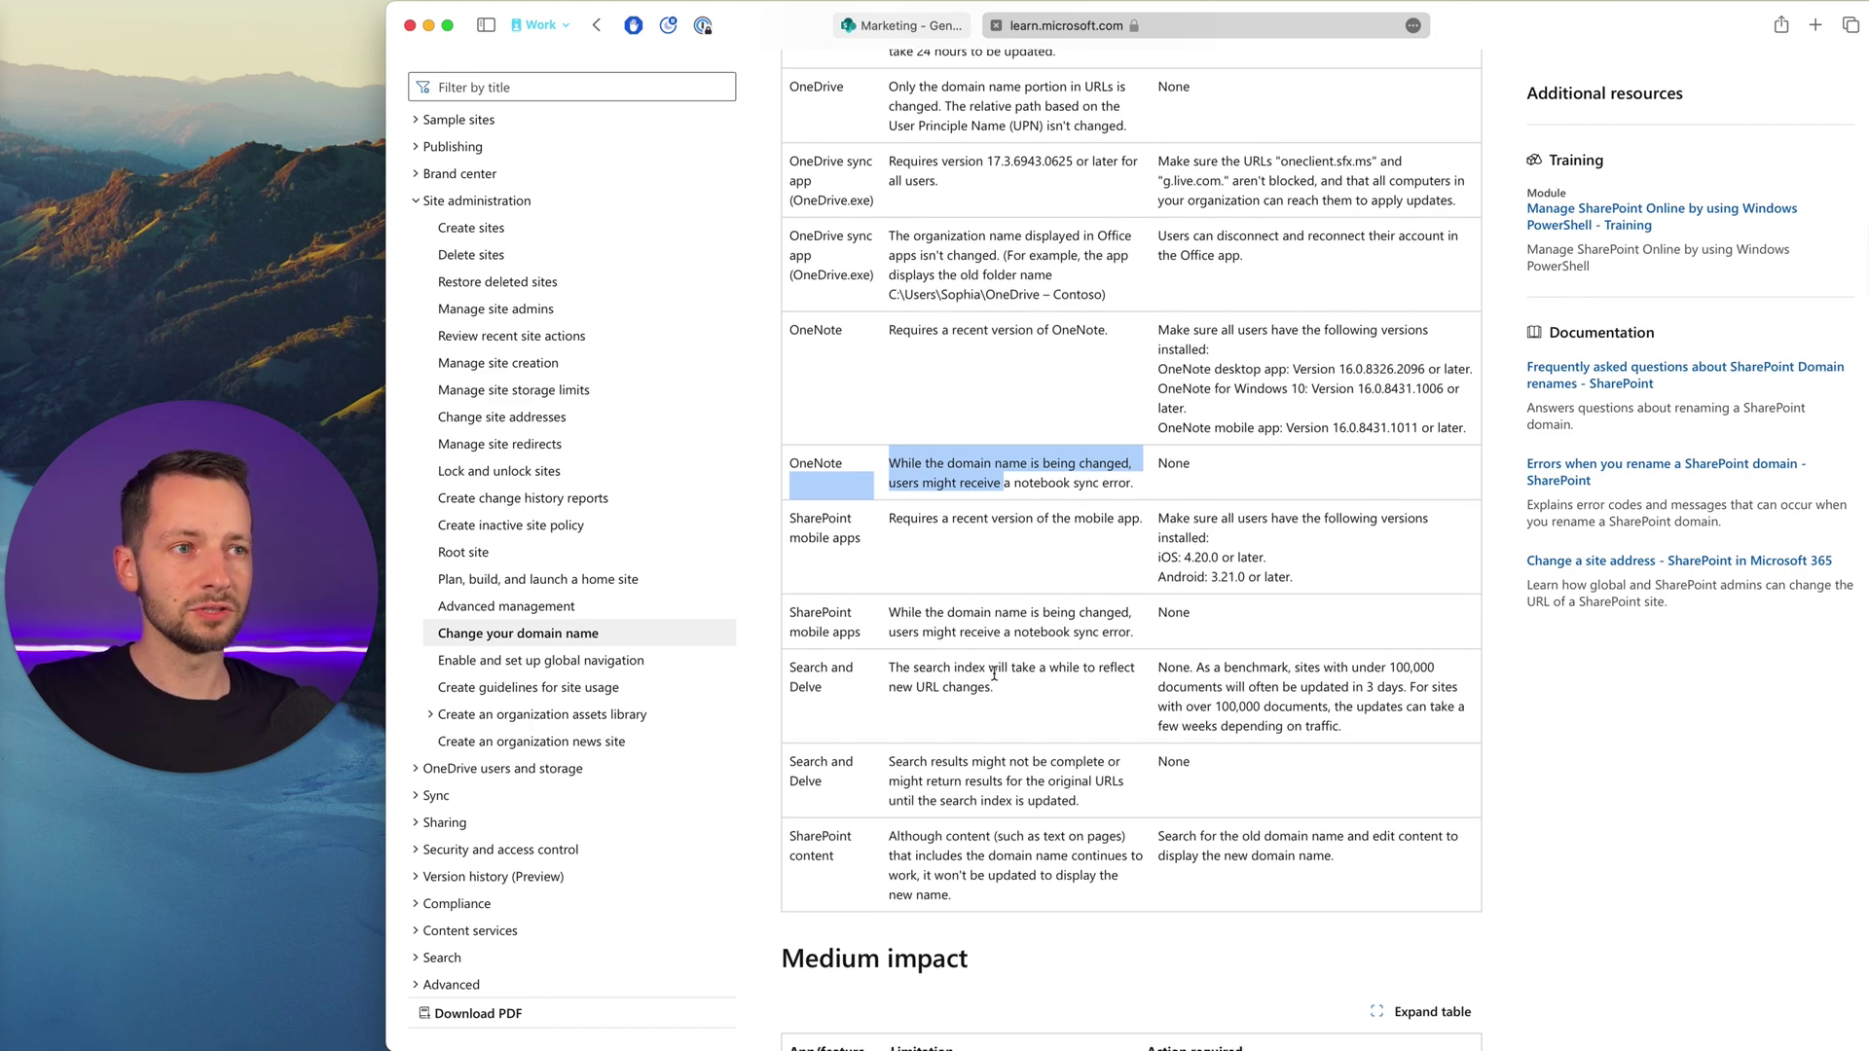
pyautogui.scroll(-2, 991, 681)
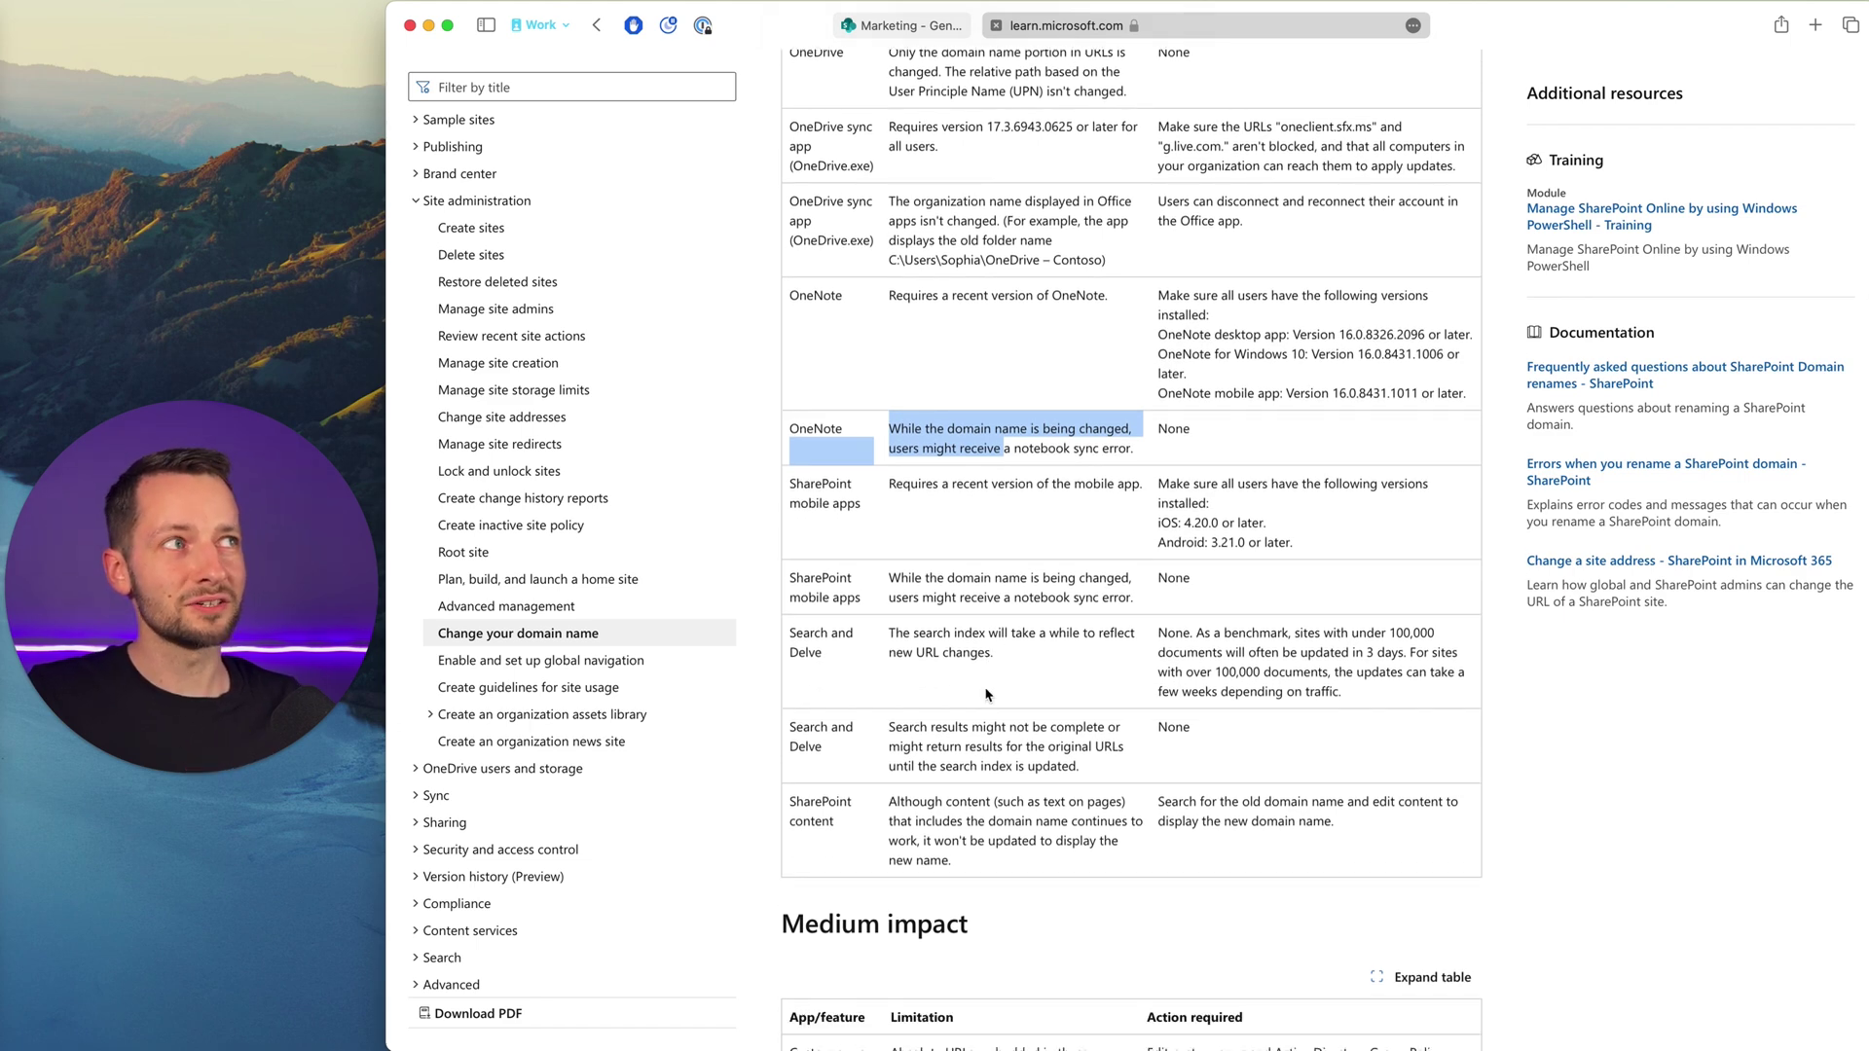
pyautogui.scroll(-1, 954, 732)
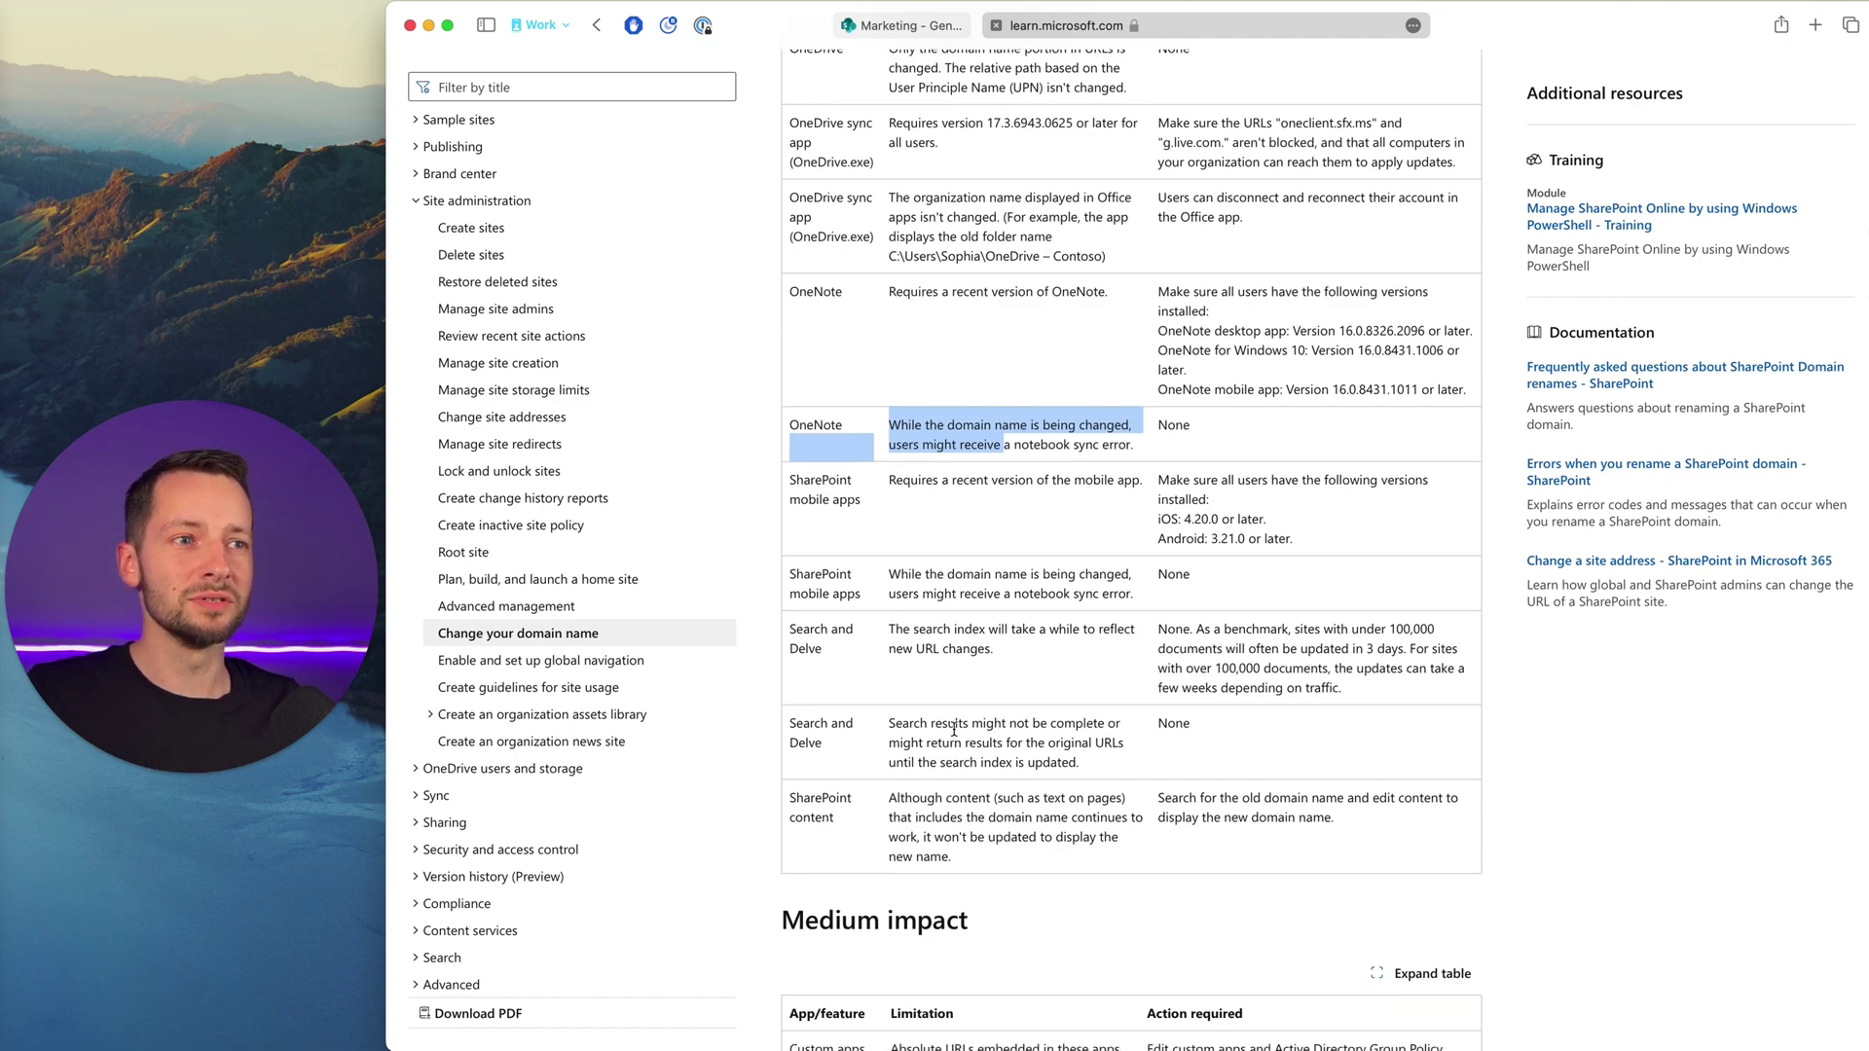
pyautogui.scroll(-5, 954, 728)
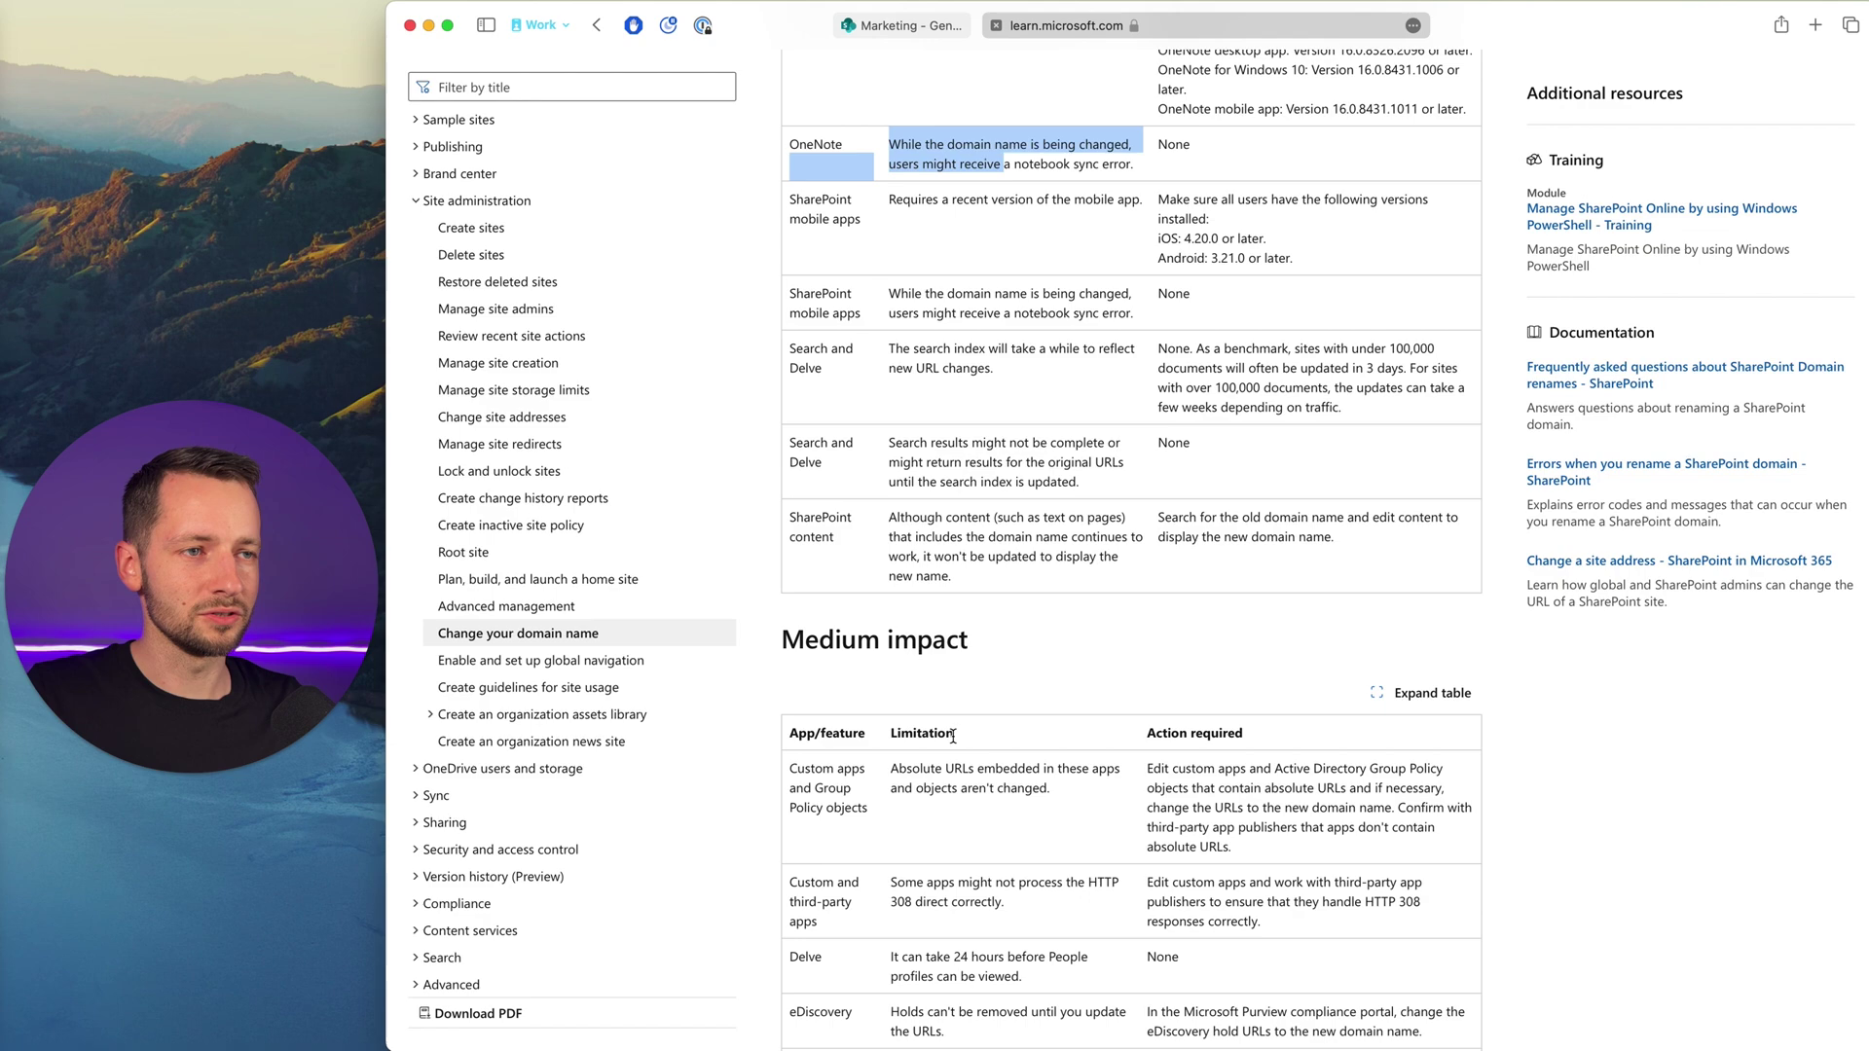
pyautogui.scroll(-3, 947, 774)
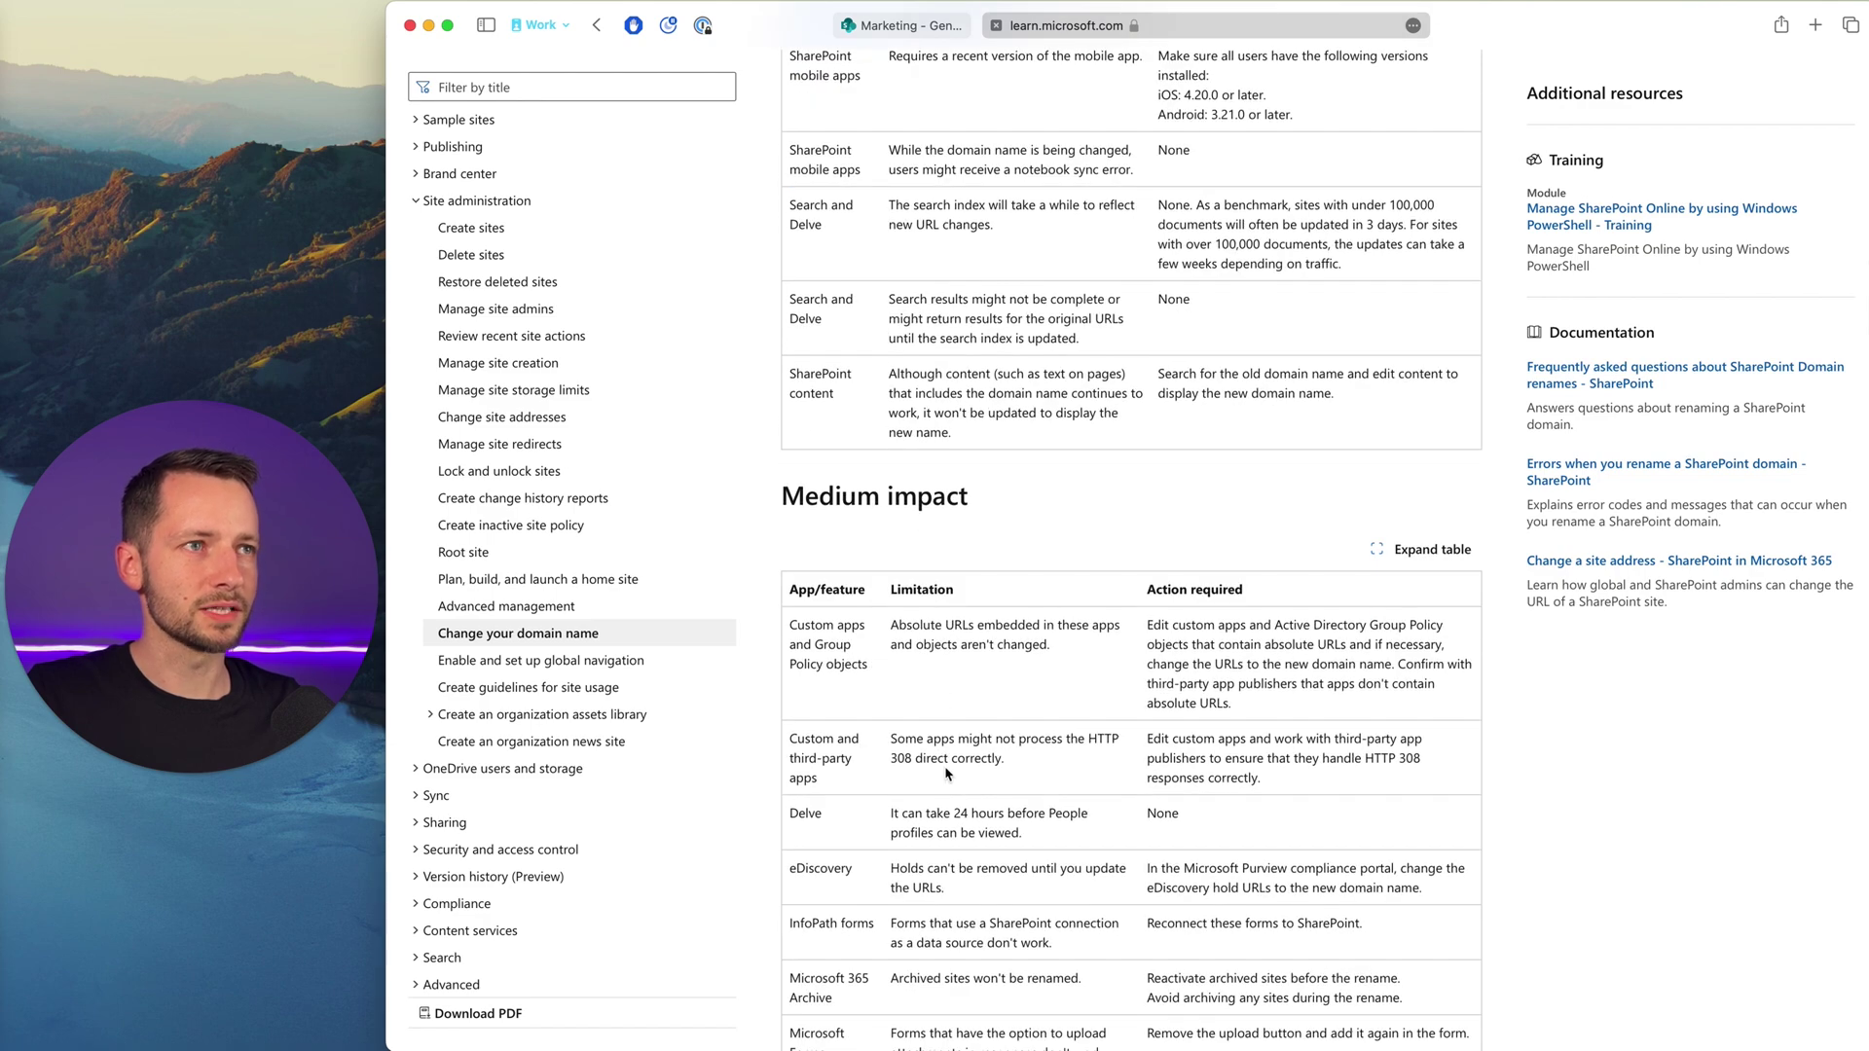
pyautogui.scroll(-6, 961, 675)
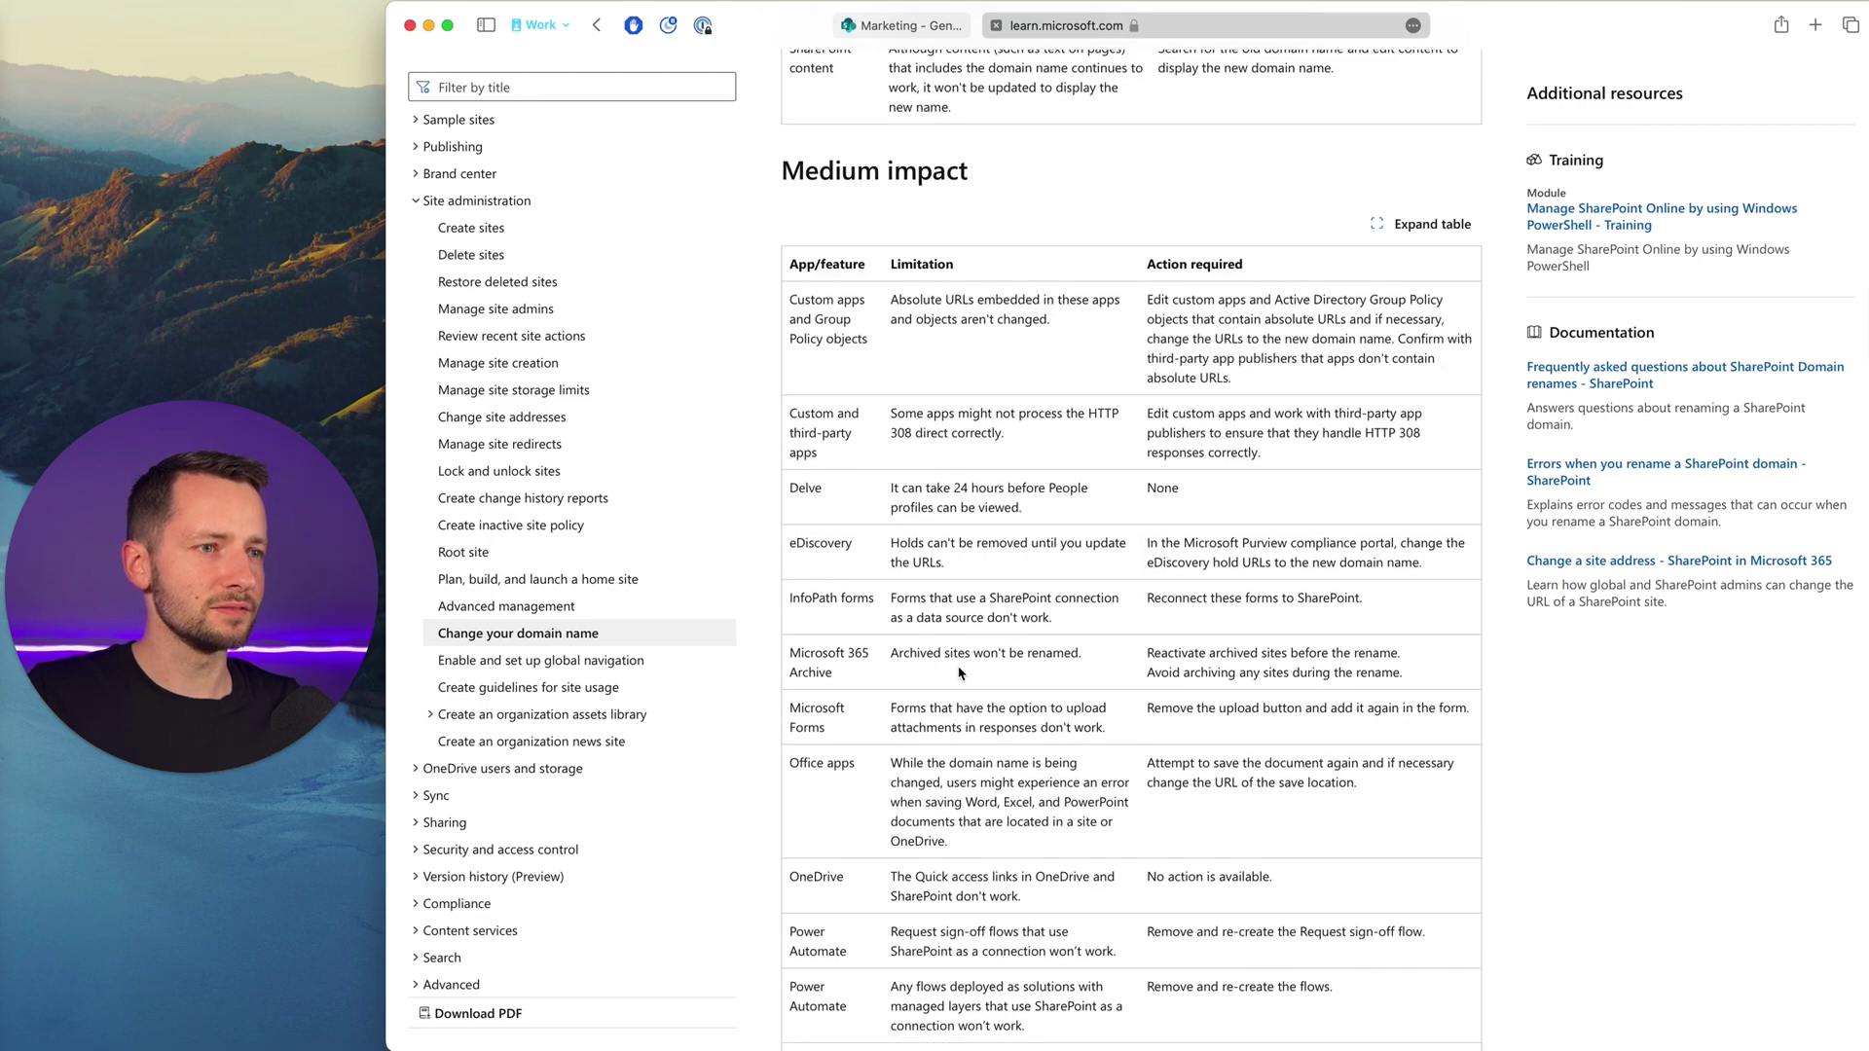
pyautogui.scroll(-7, 959, 672)
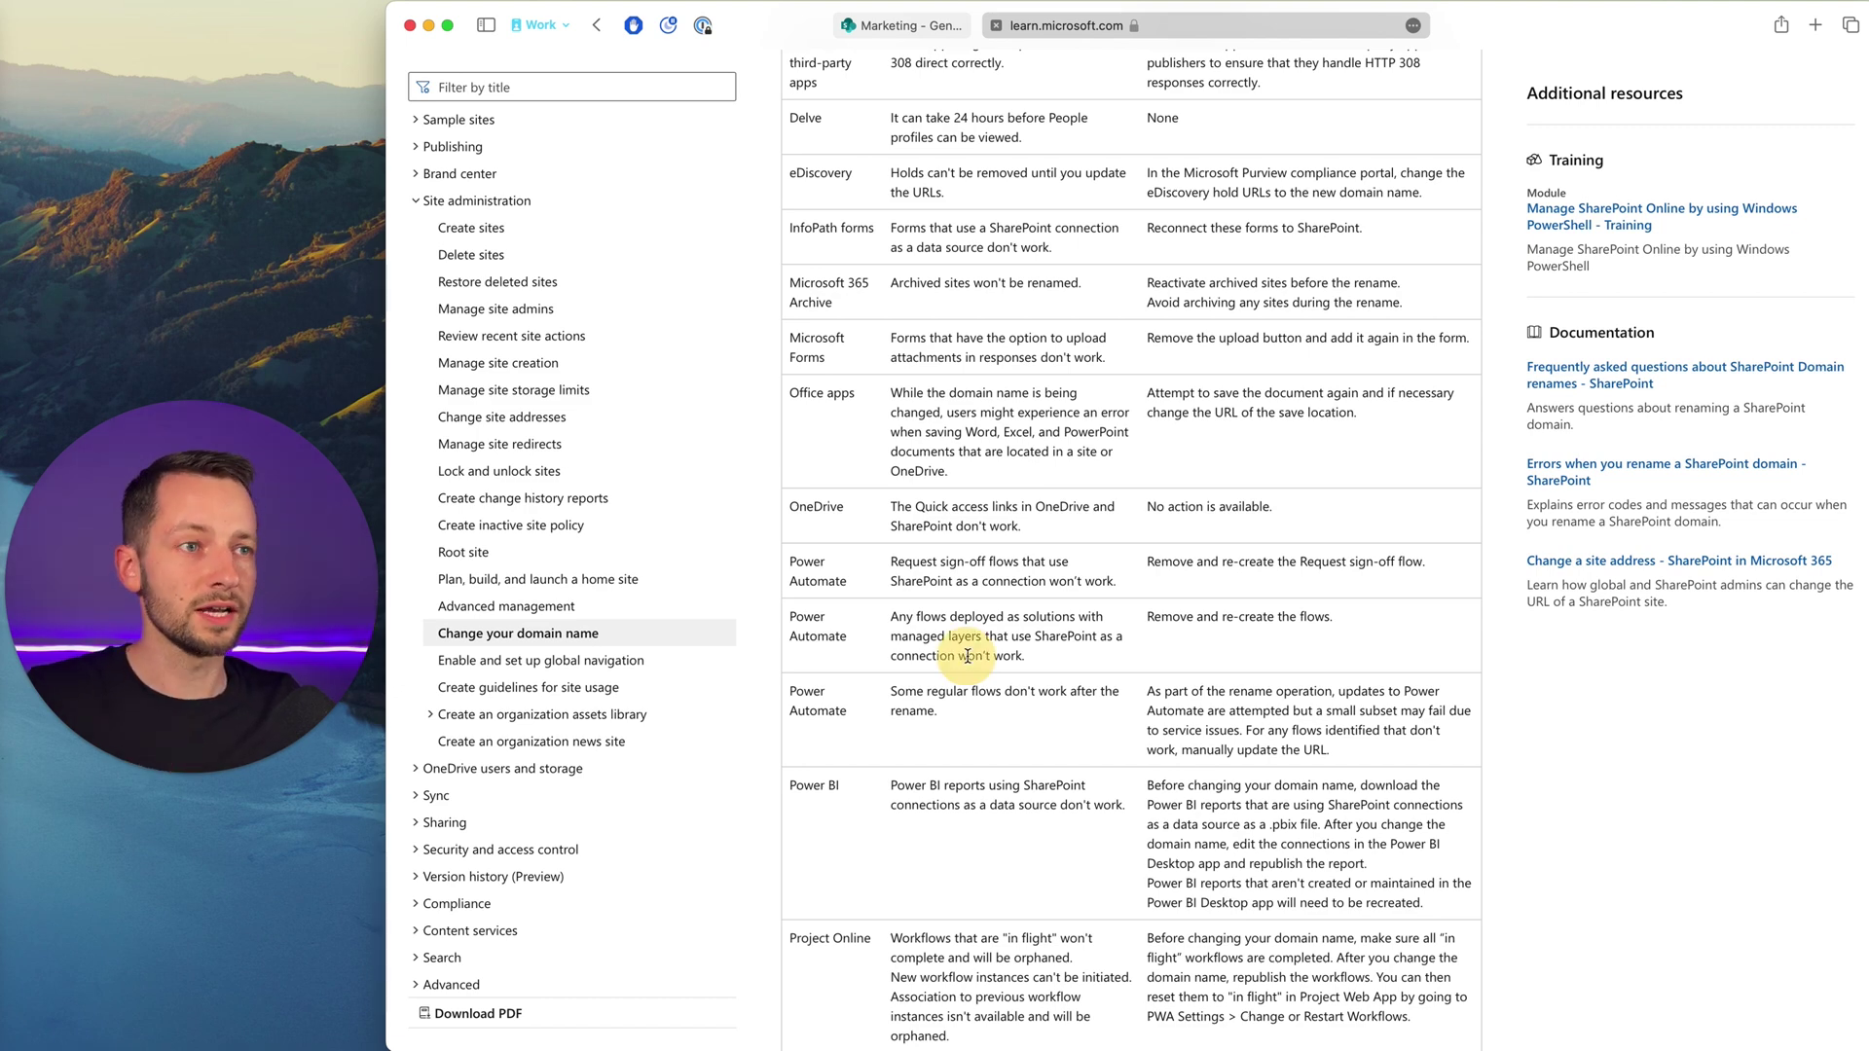
pyautogui.scroll(-3, 959, 676)
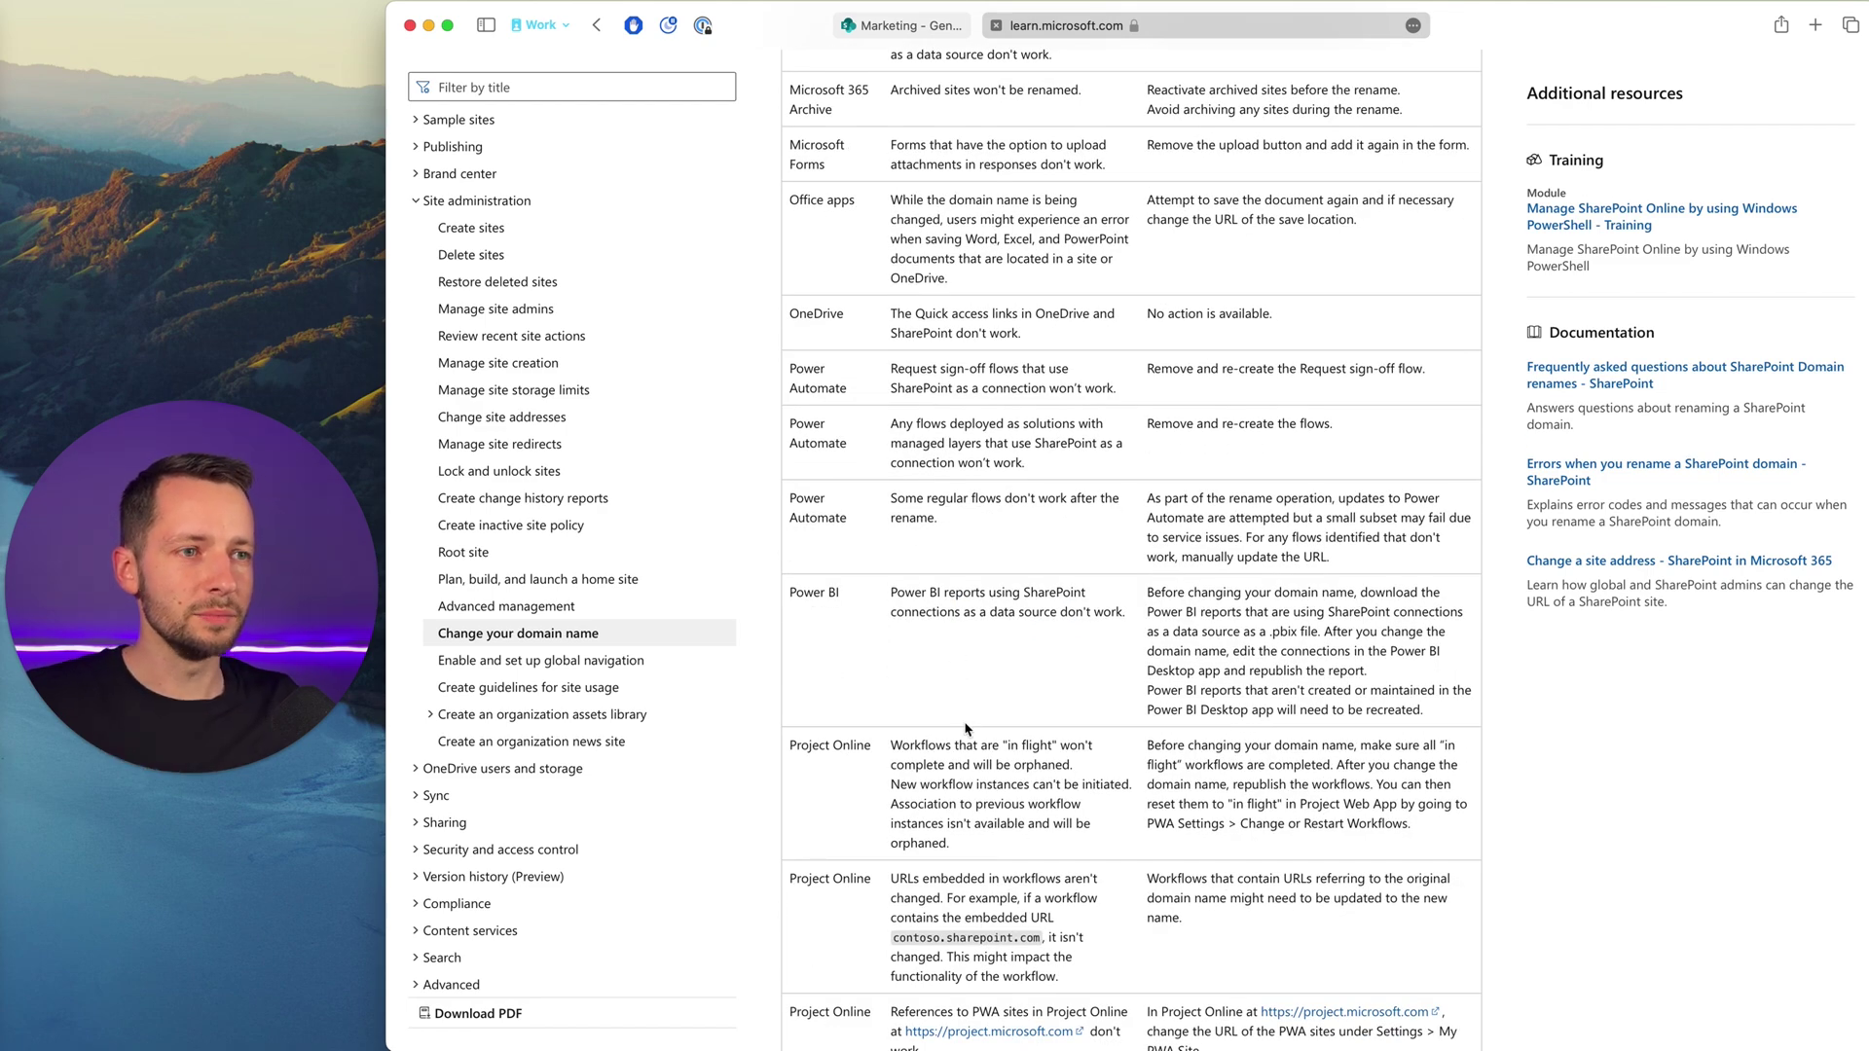
pyautogui.scroll(6, 1021, 367)
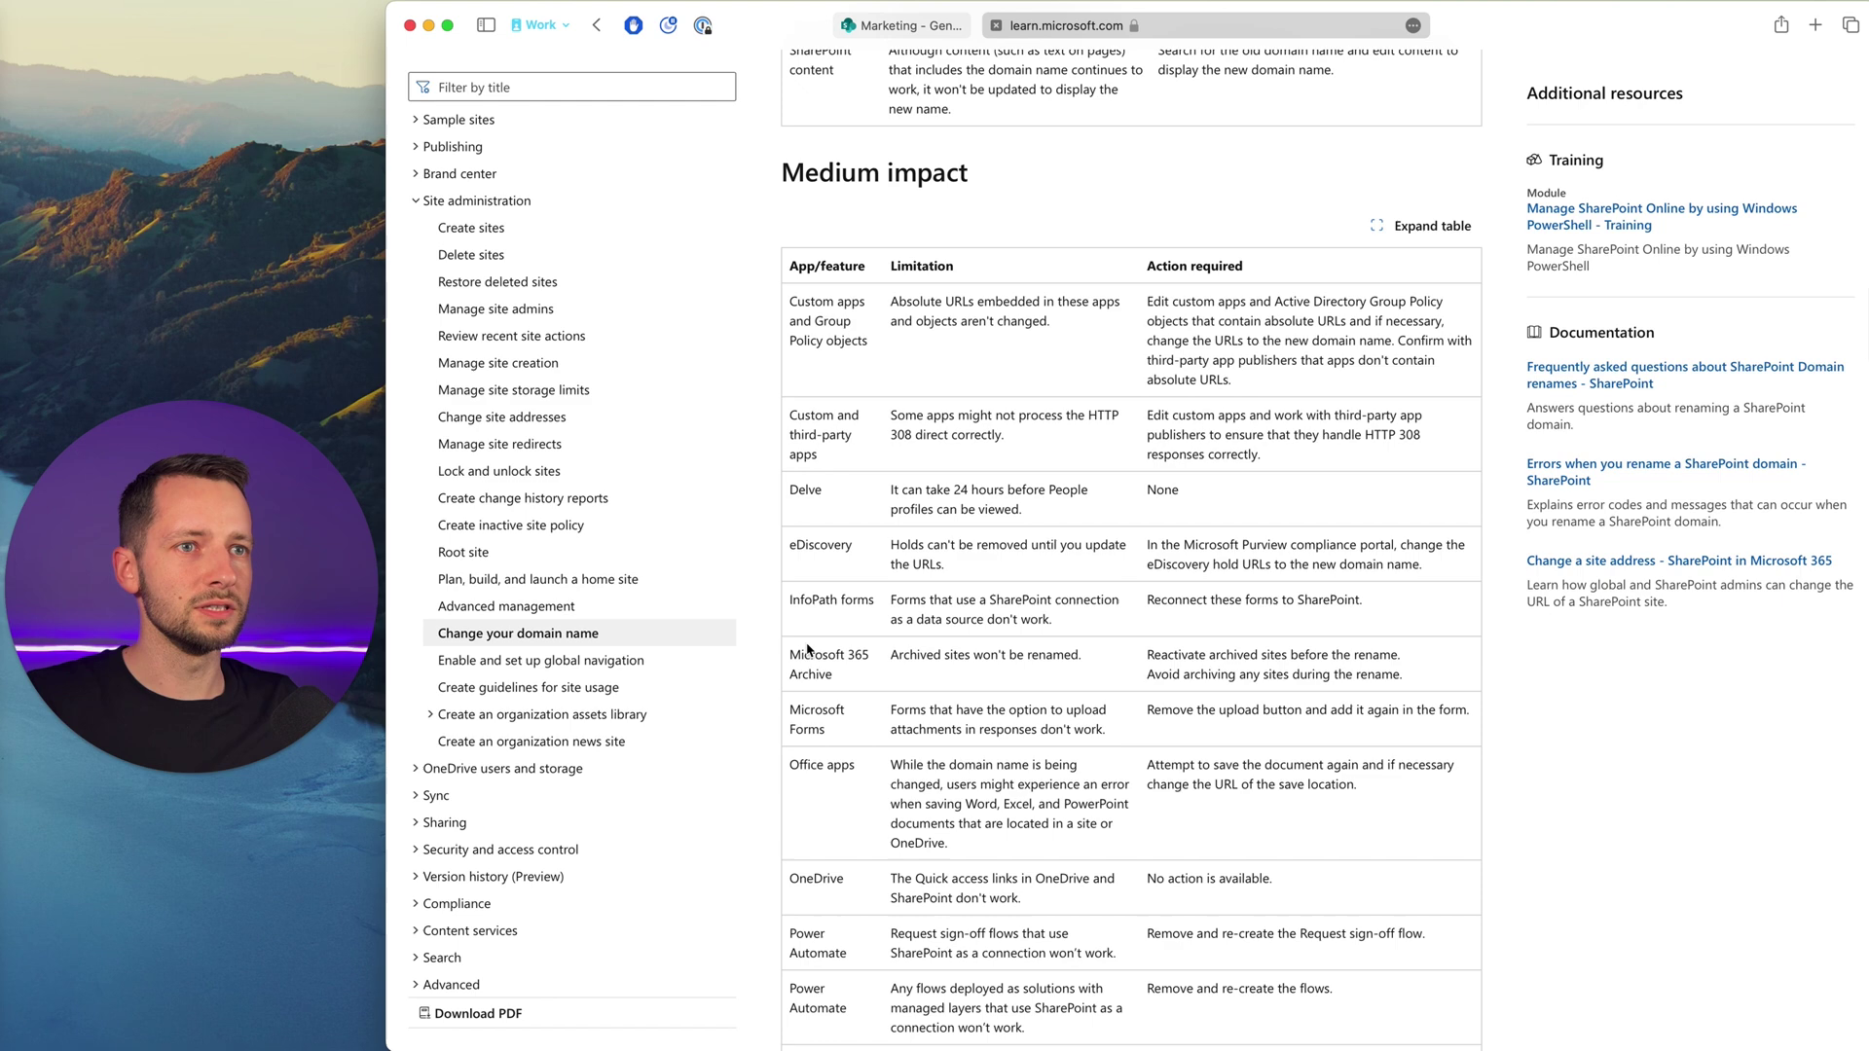
pyautogui.scroll(-3, 1041, 608)
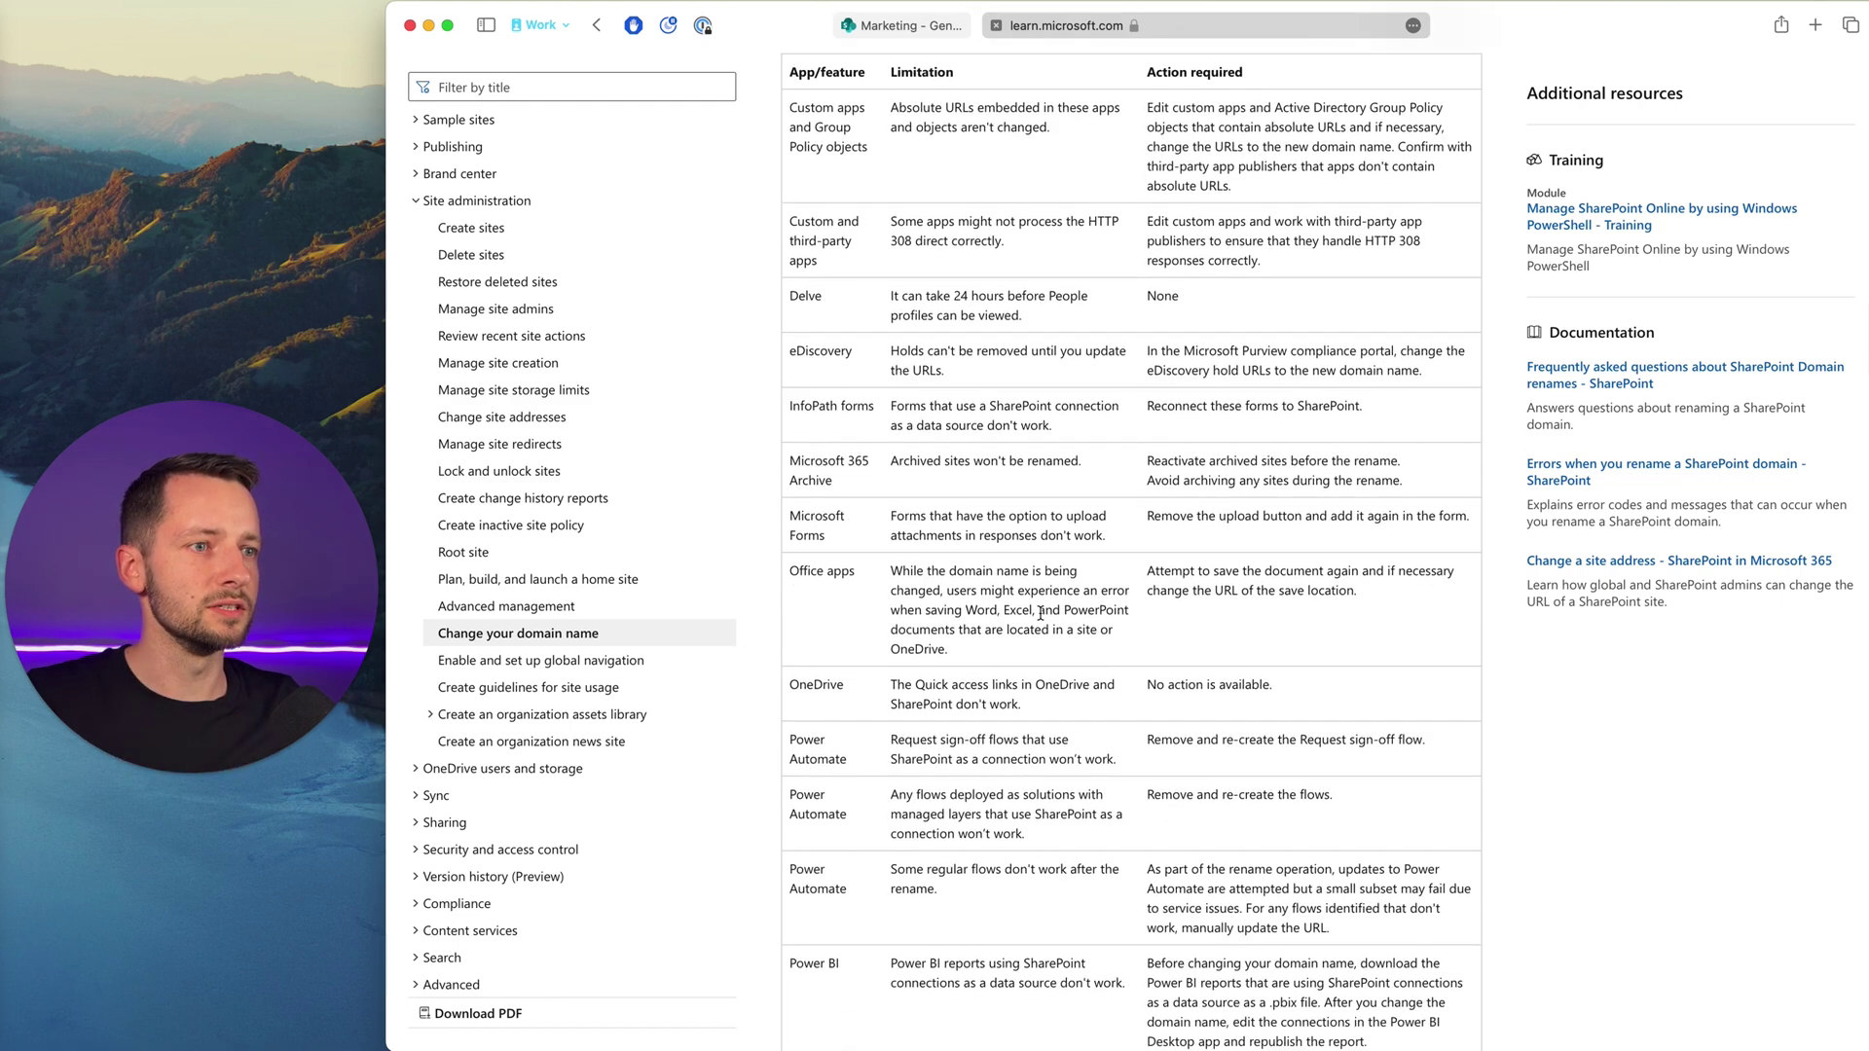
pyautogui.scroll(-5, 1041, 613)
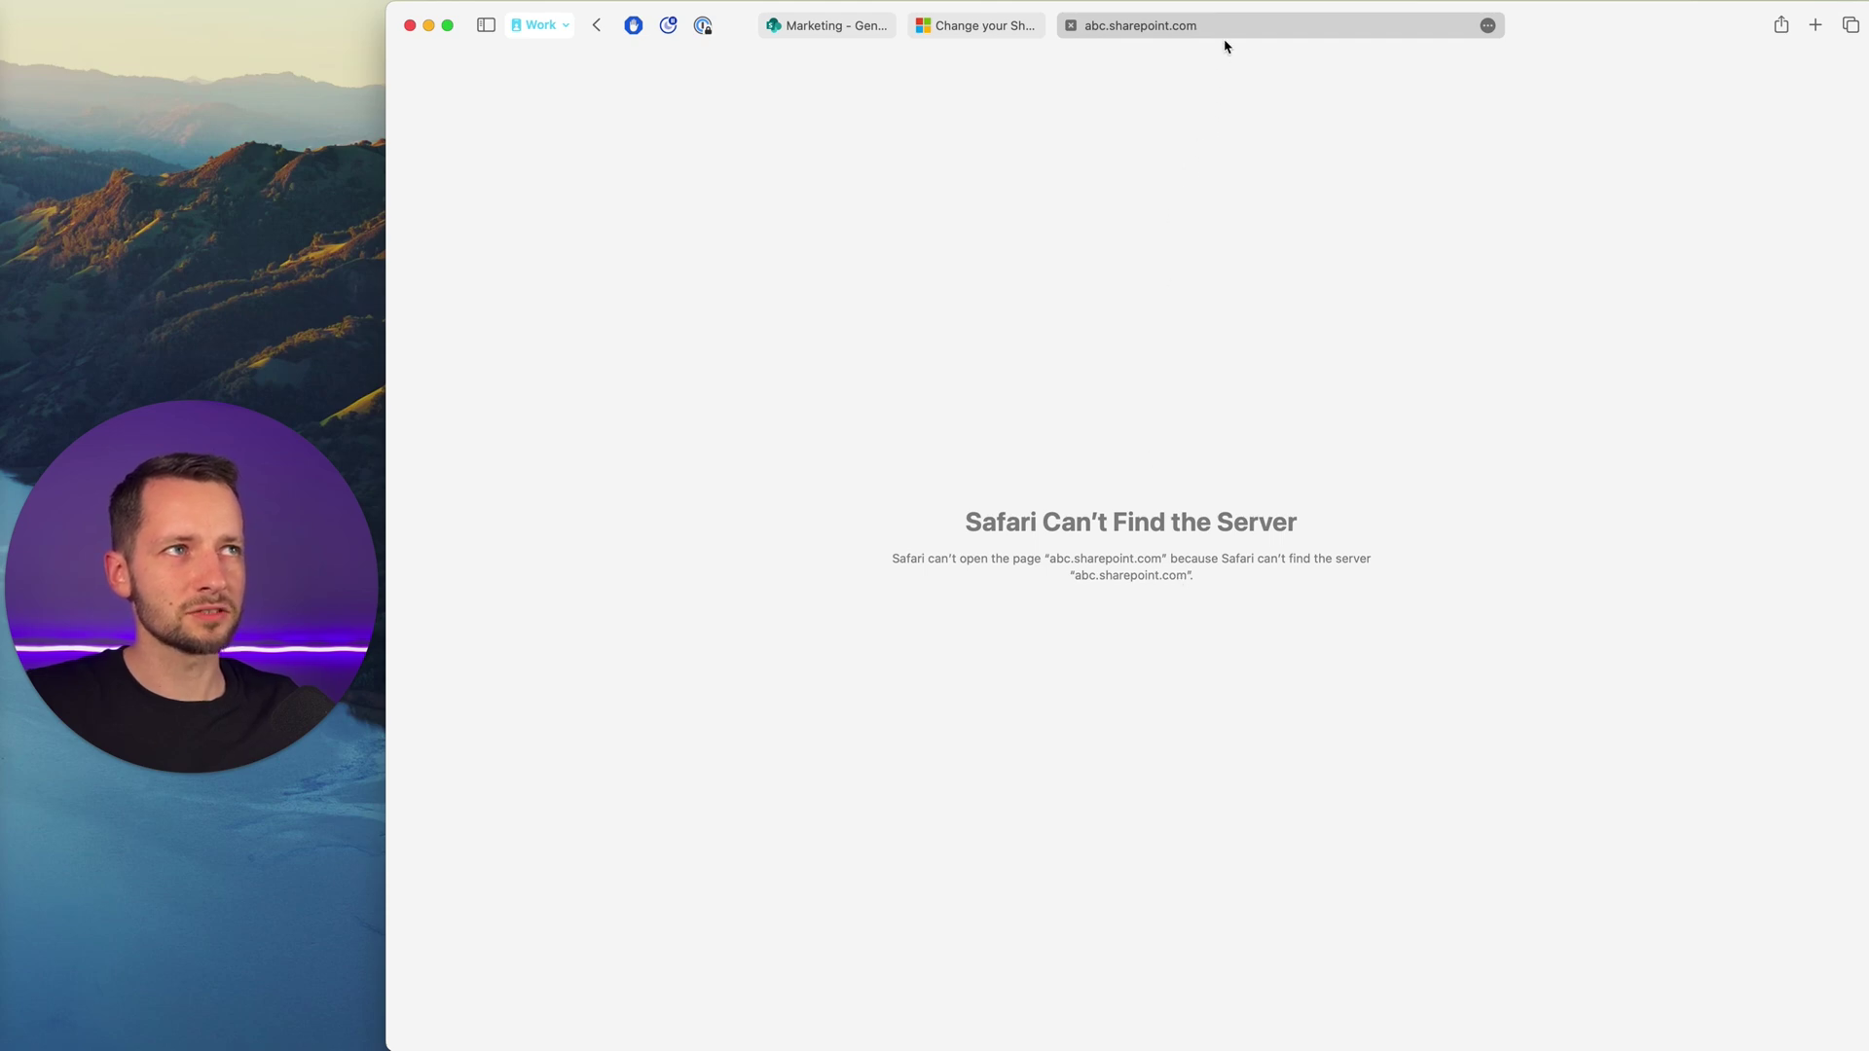
# Replace the unreachable abc.sharepoint.com address with bac.sharepoint.com and load it.
pyautogui.click(1099, 29)
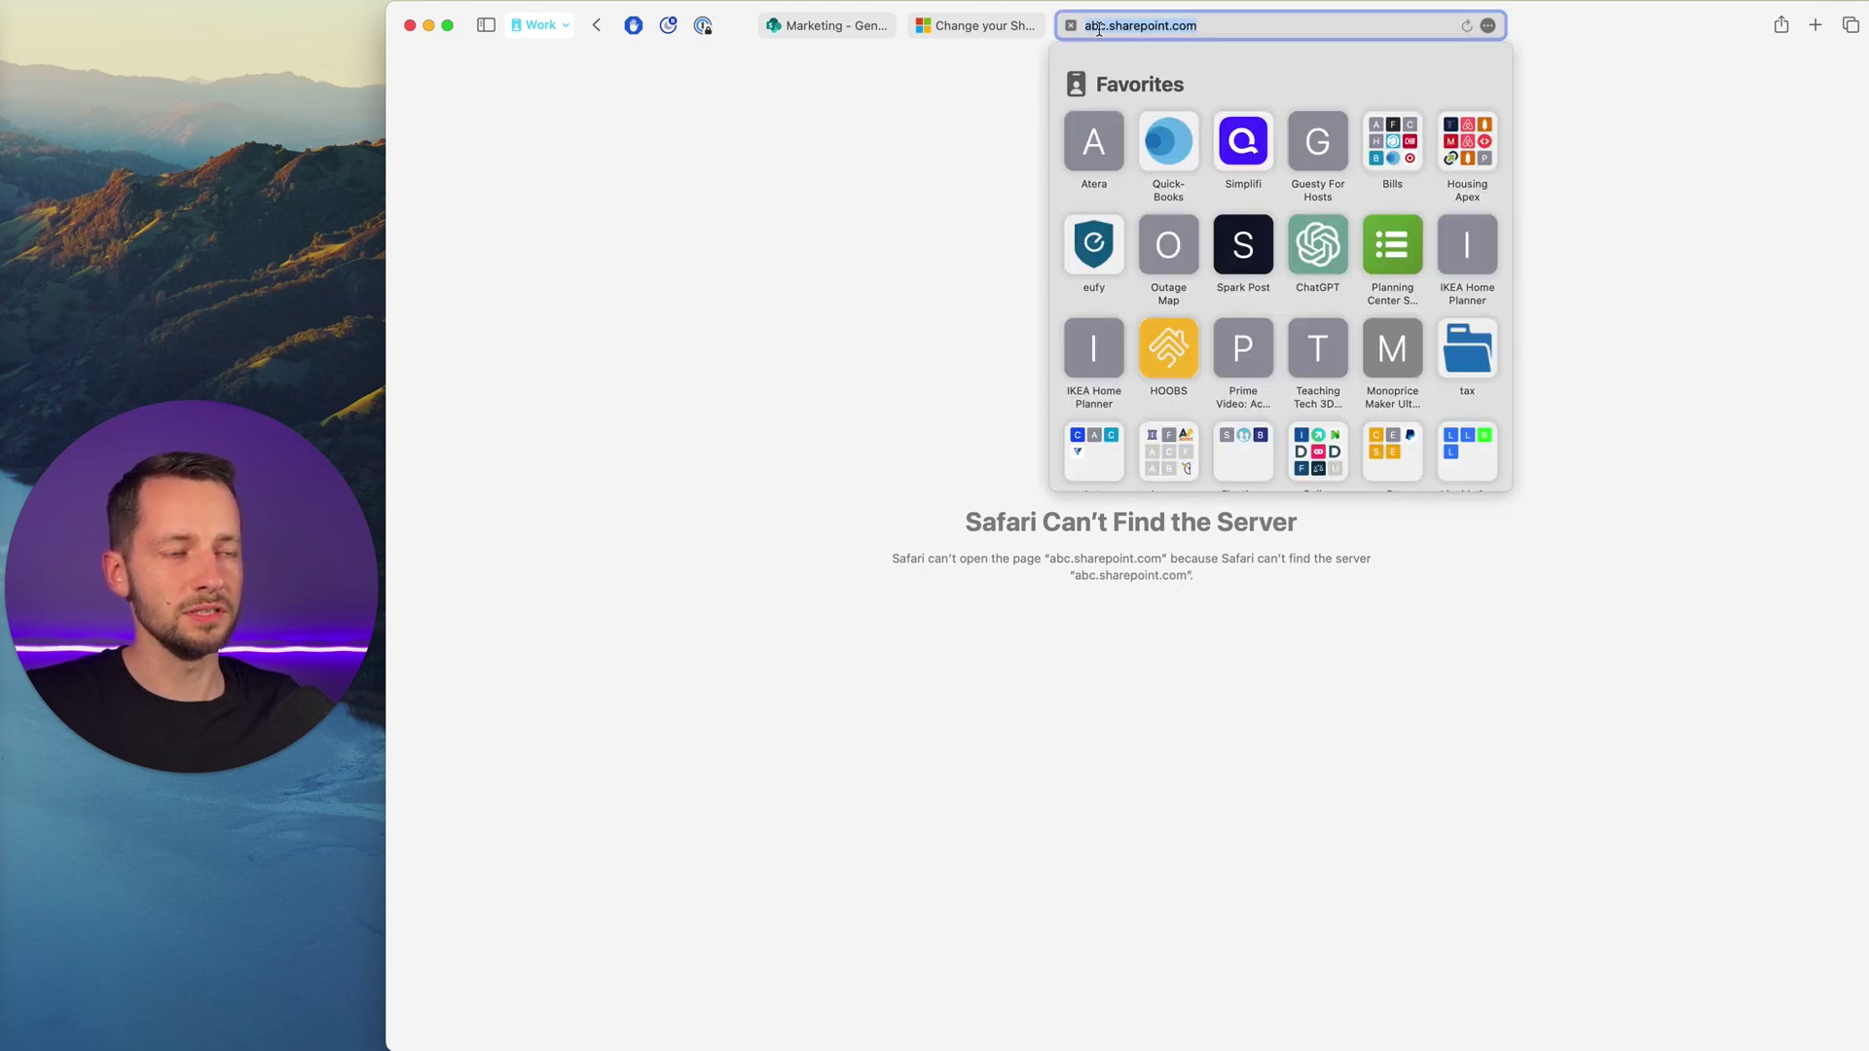
pyautogui.write('bac.sharepoint.com')
pyautogui.press('Return')
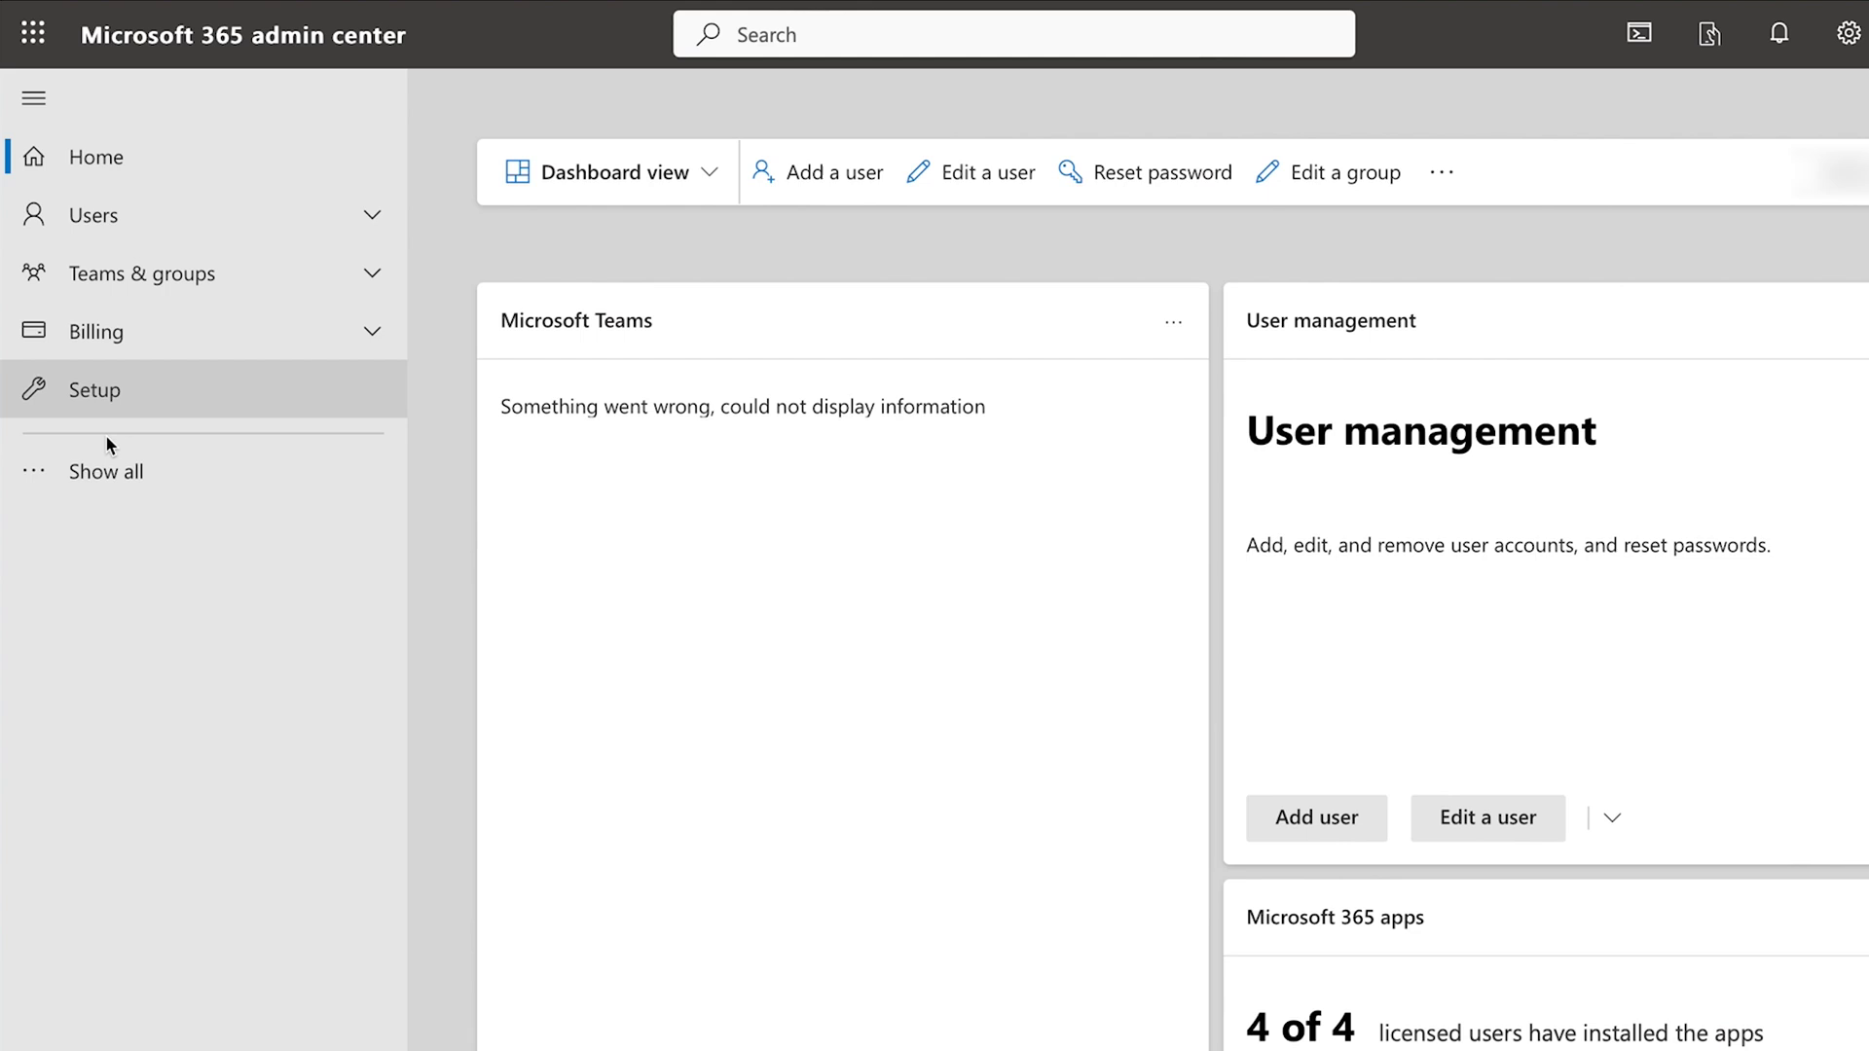
# Open the Domains list under Settings in the admin center navigation.
pyautogui.click(107, 473)
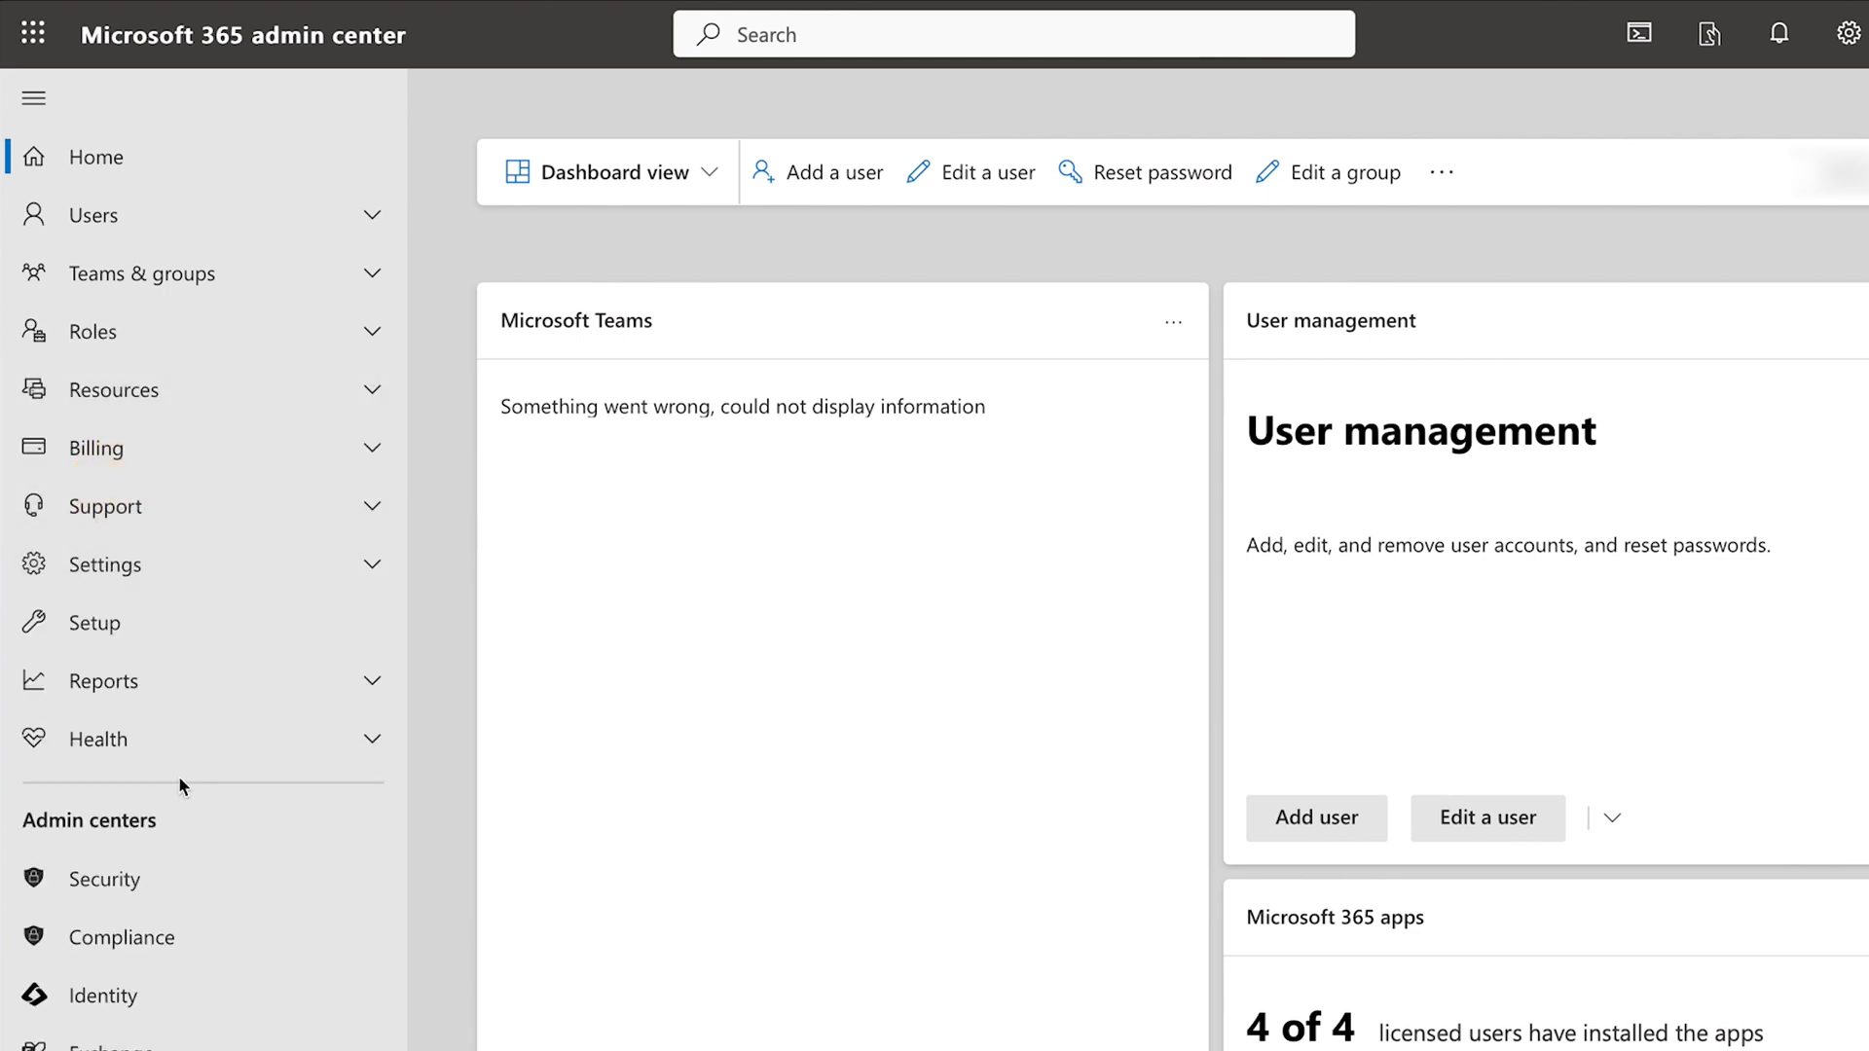
pyautogui.click(101, 569)
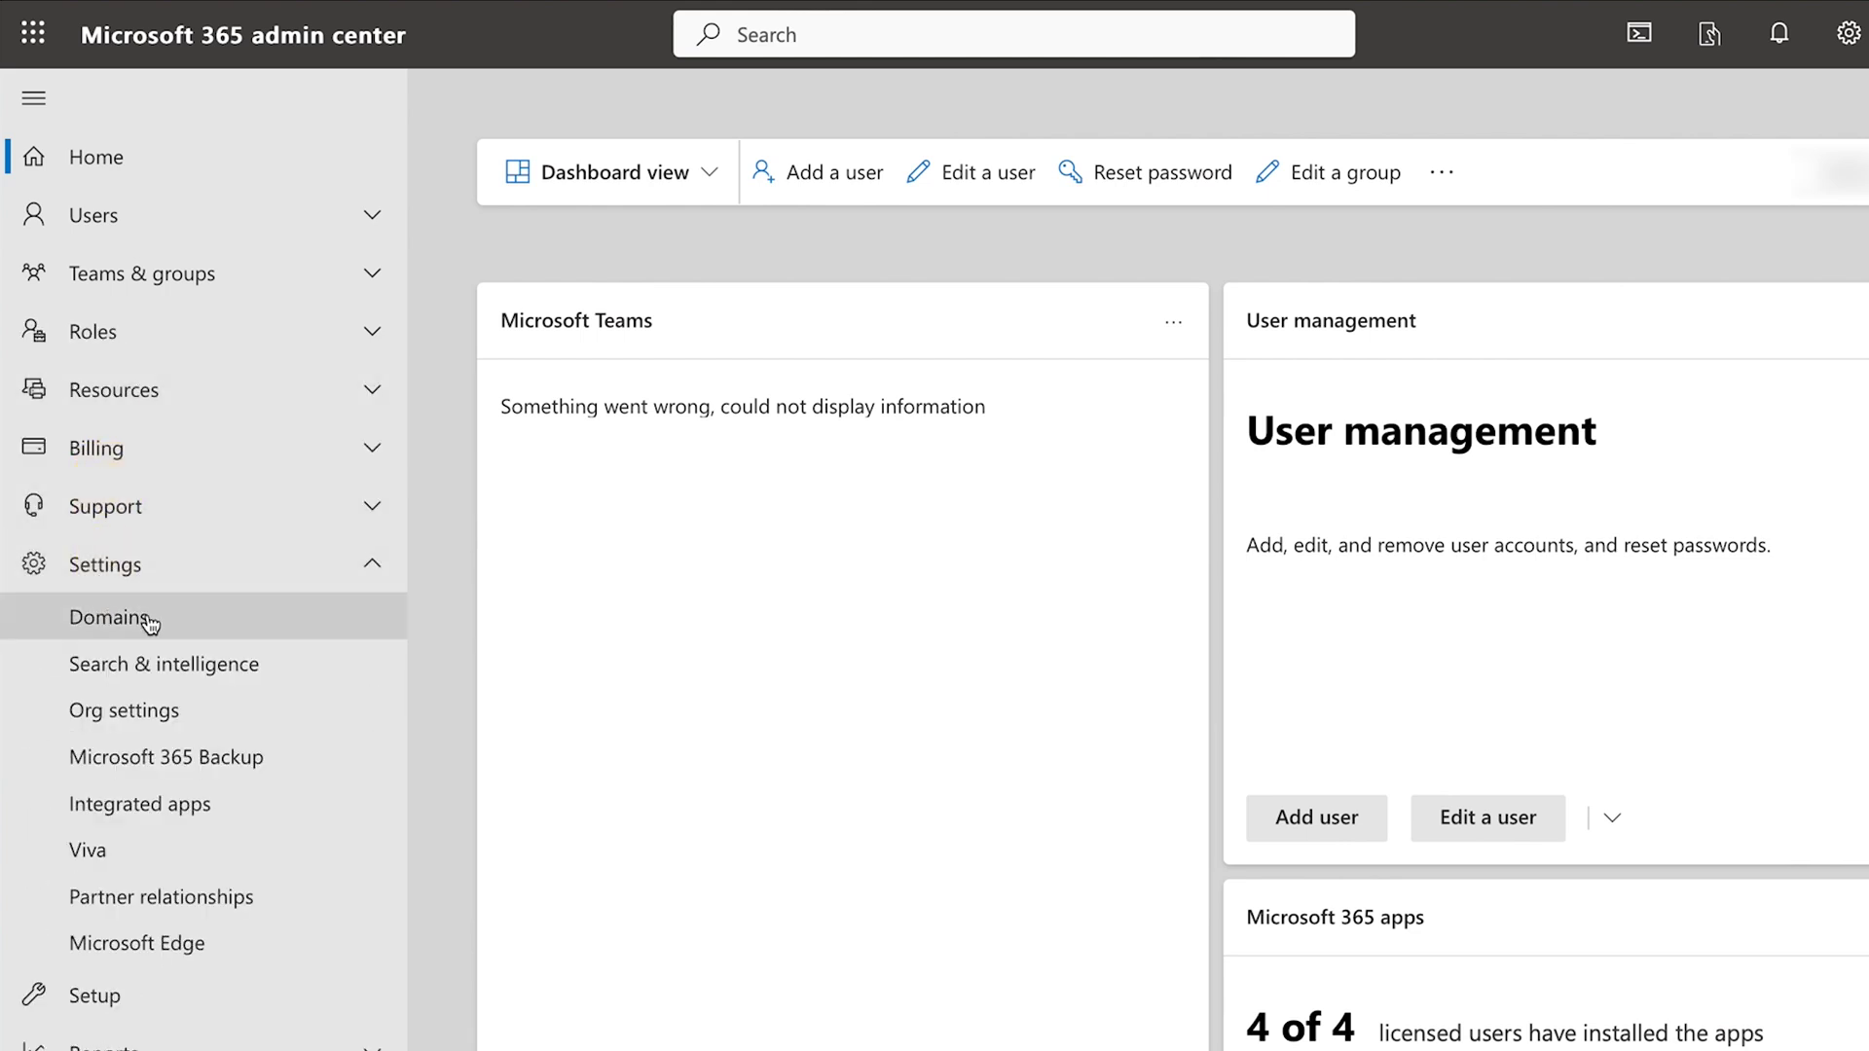
pyautogui.click(146, 618)
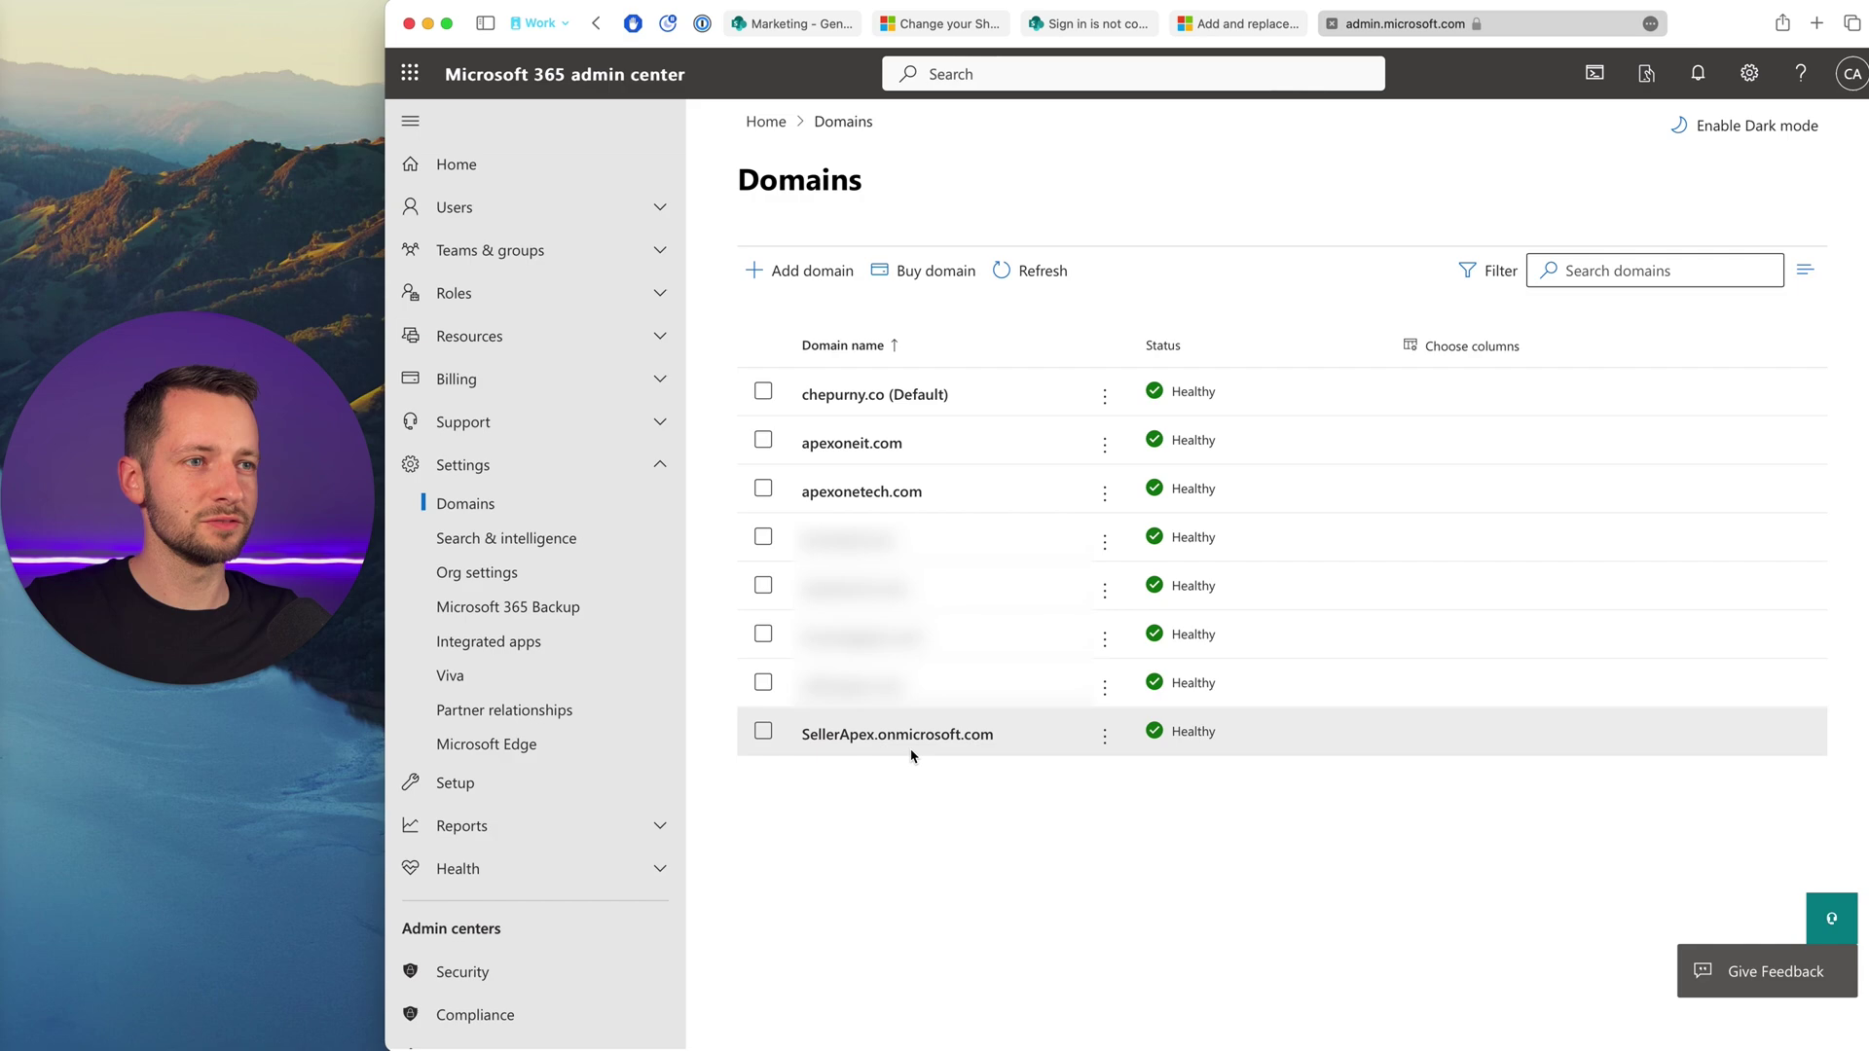
# Open SellerApex.onmicrosoft.com and highlight that it is the fallback onmicrosoft.com domain.
pyautogui.click(969, 737)
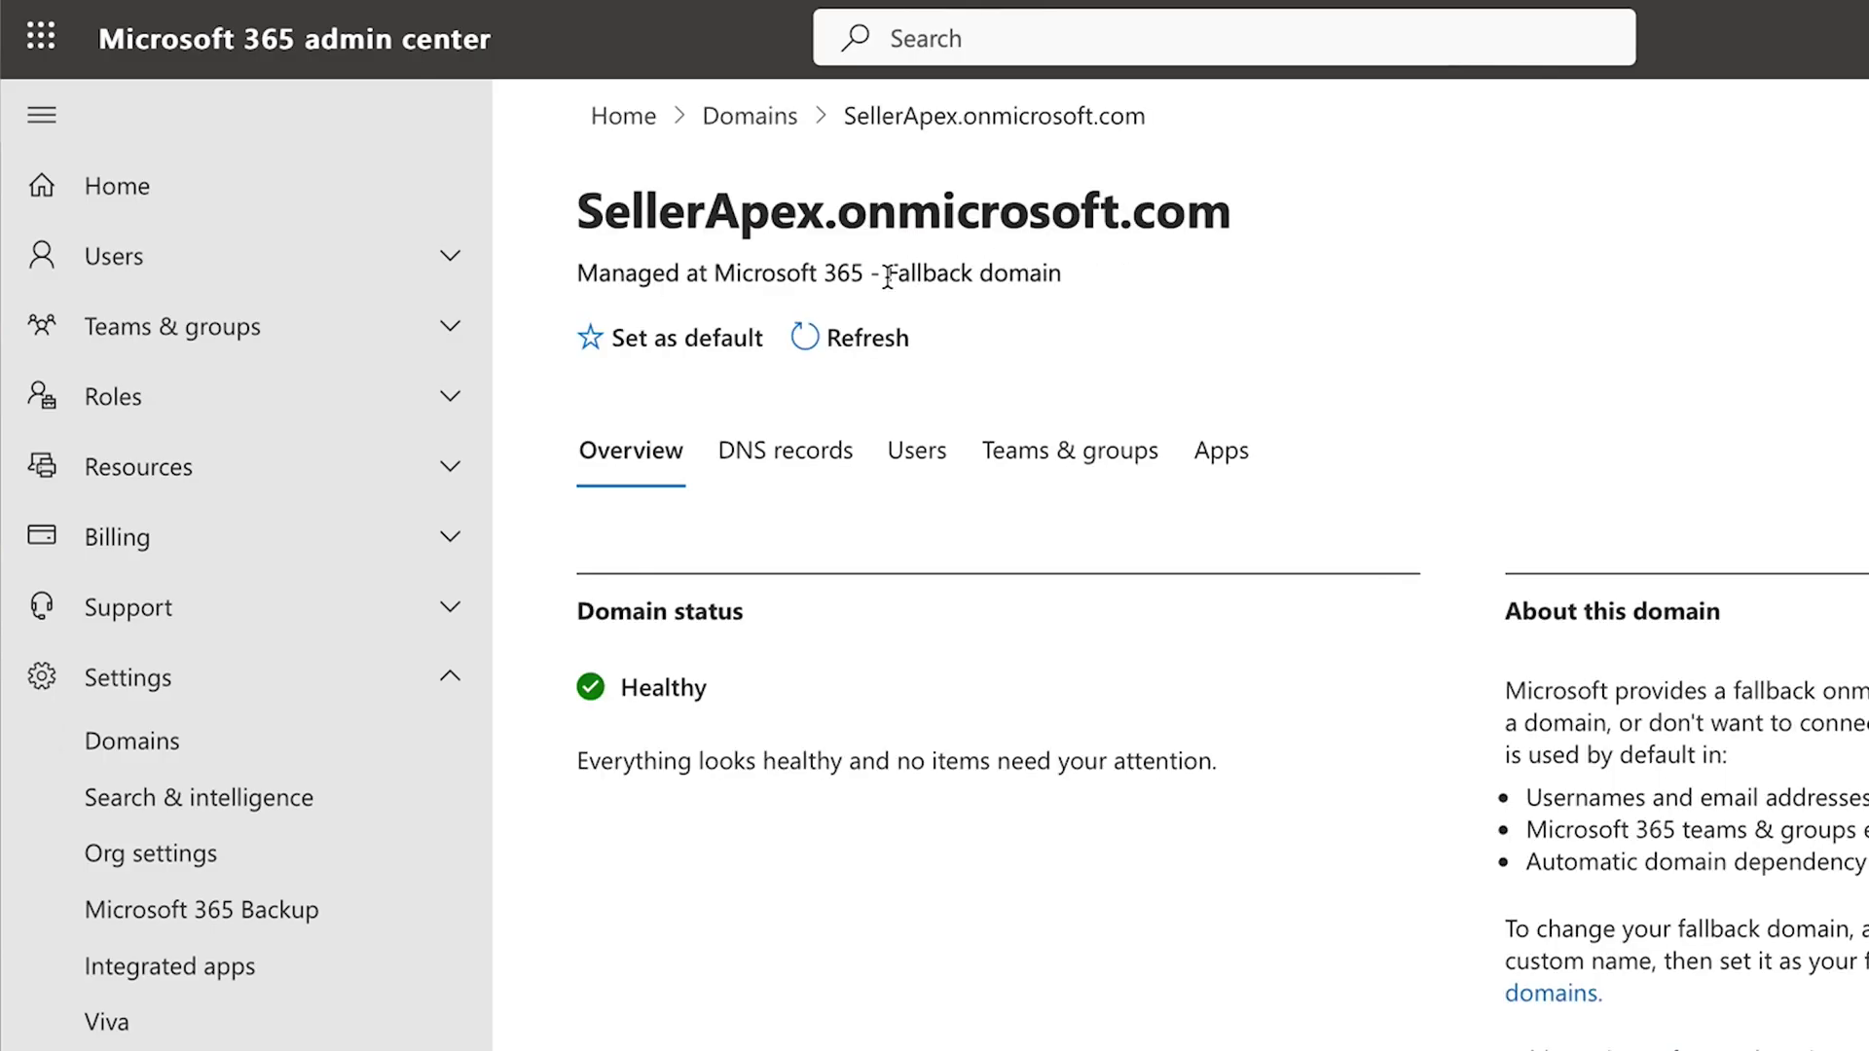
pyautogui.moveTo(888, 277); pyautogui.dragTo(1065, 271)
pyautogui.click(1065, 271)
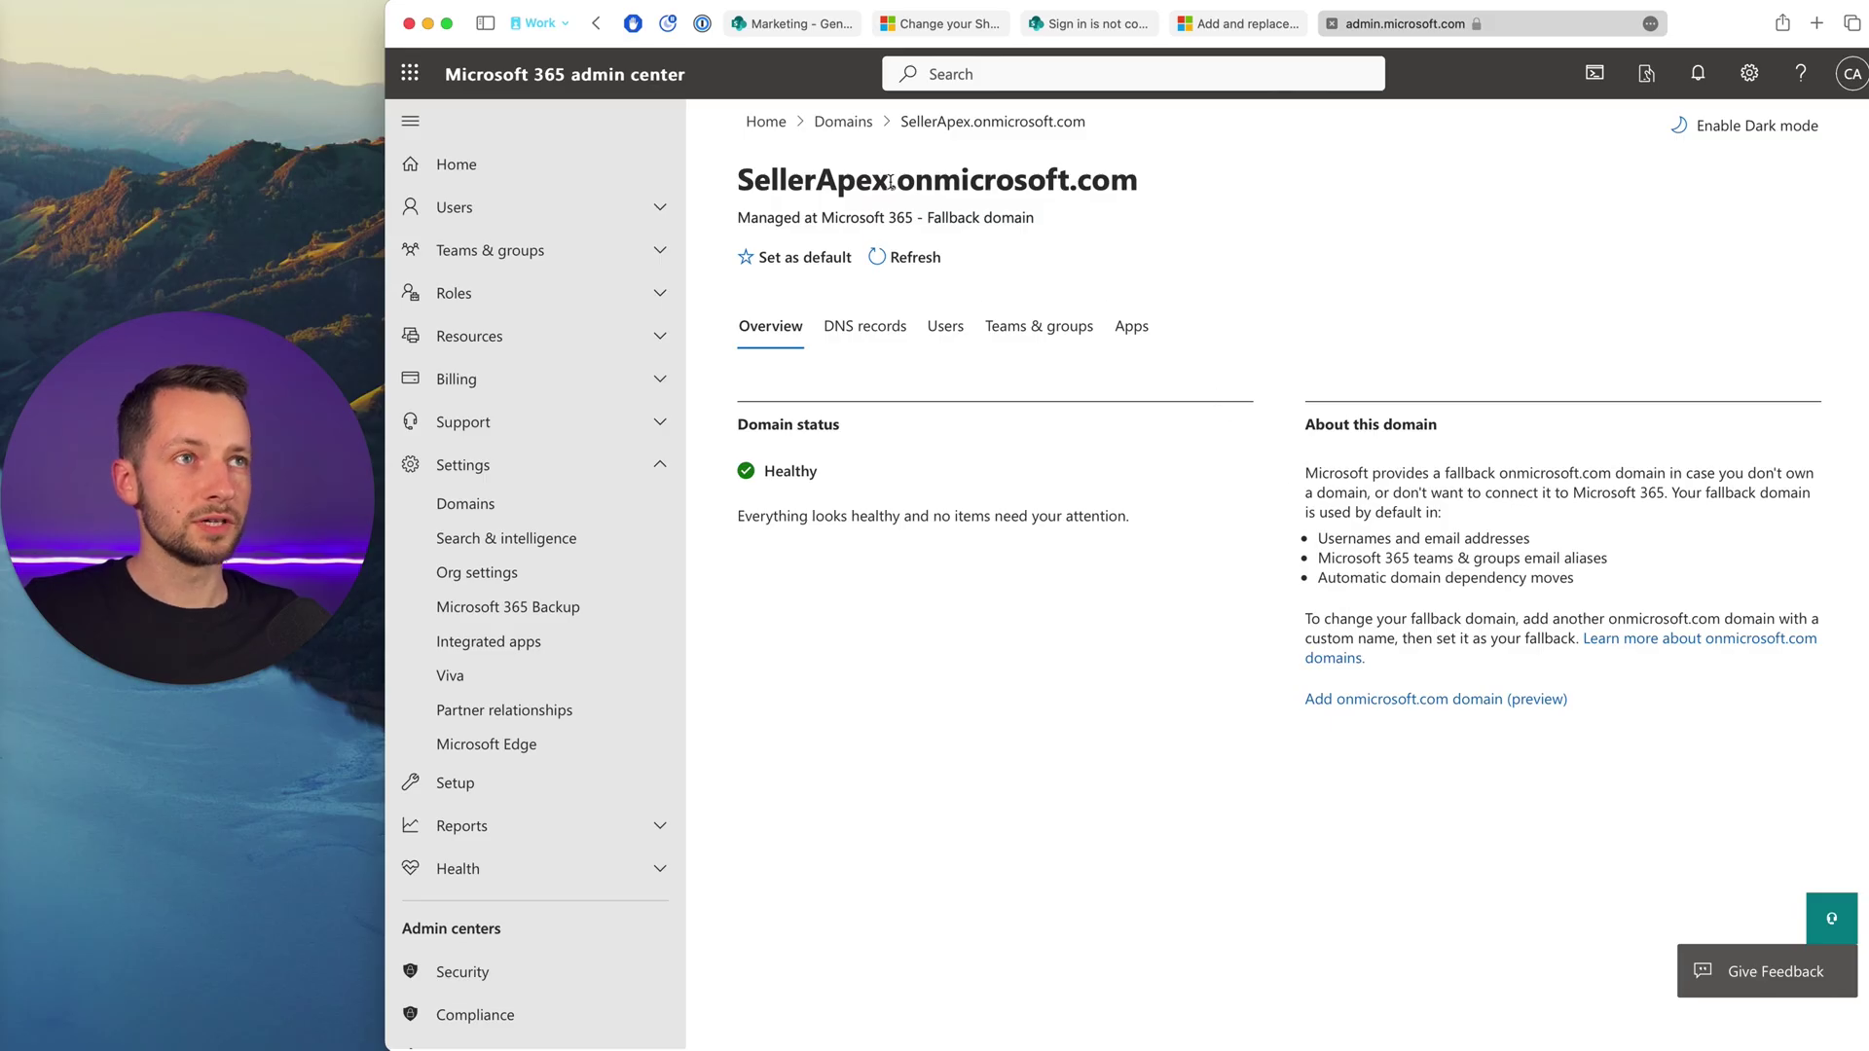
pyautogui.moveTo(890, 182); pyautogui.dragTo(1130, 189)
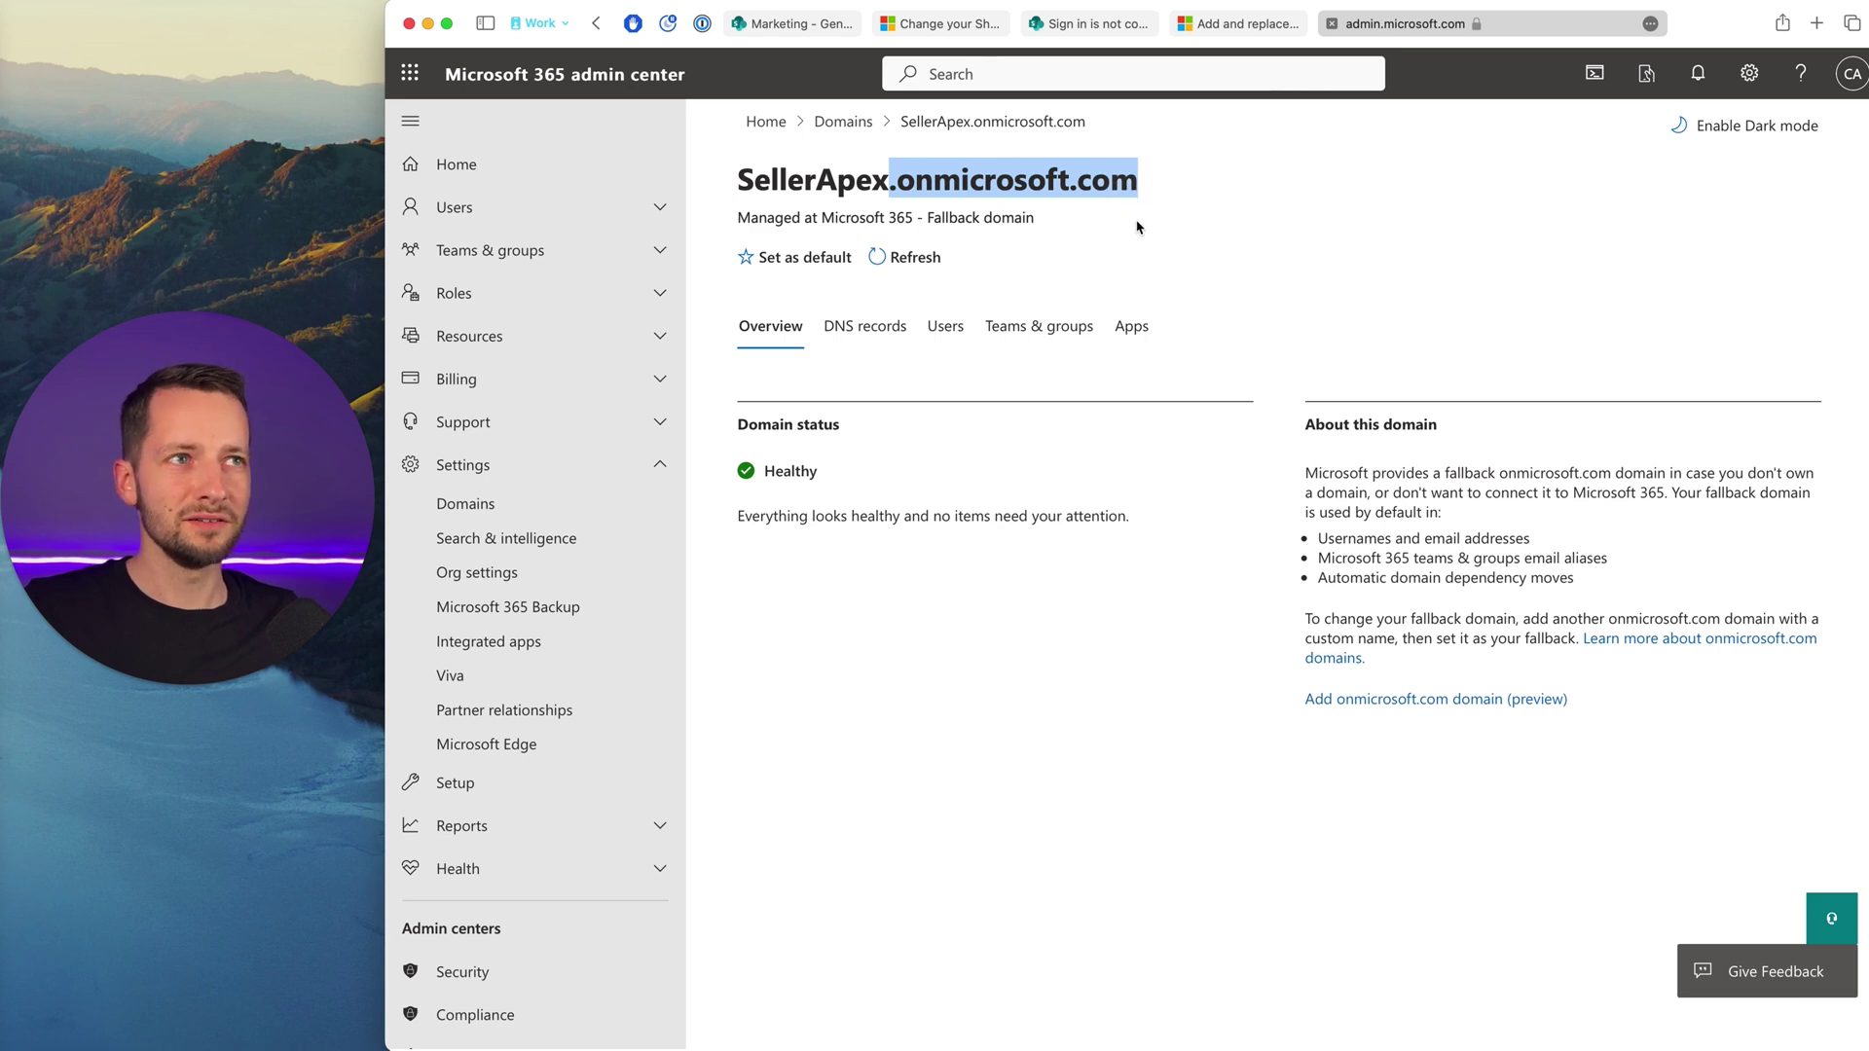
pyautogui.click(1042, 185)
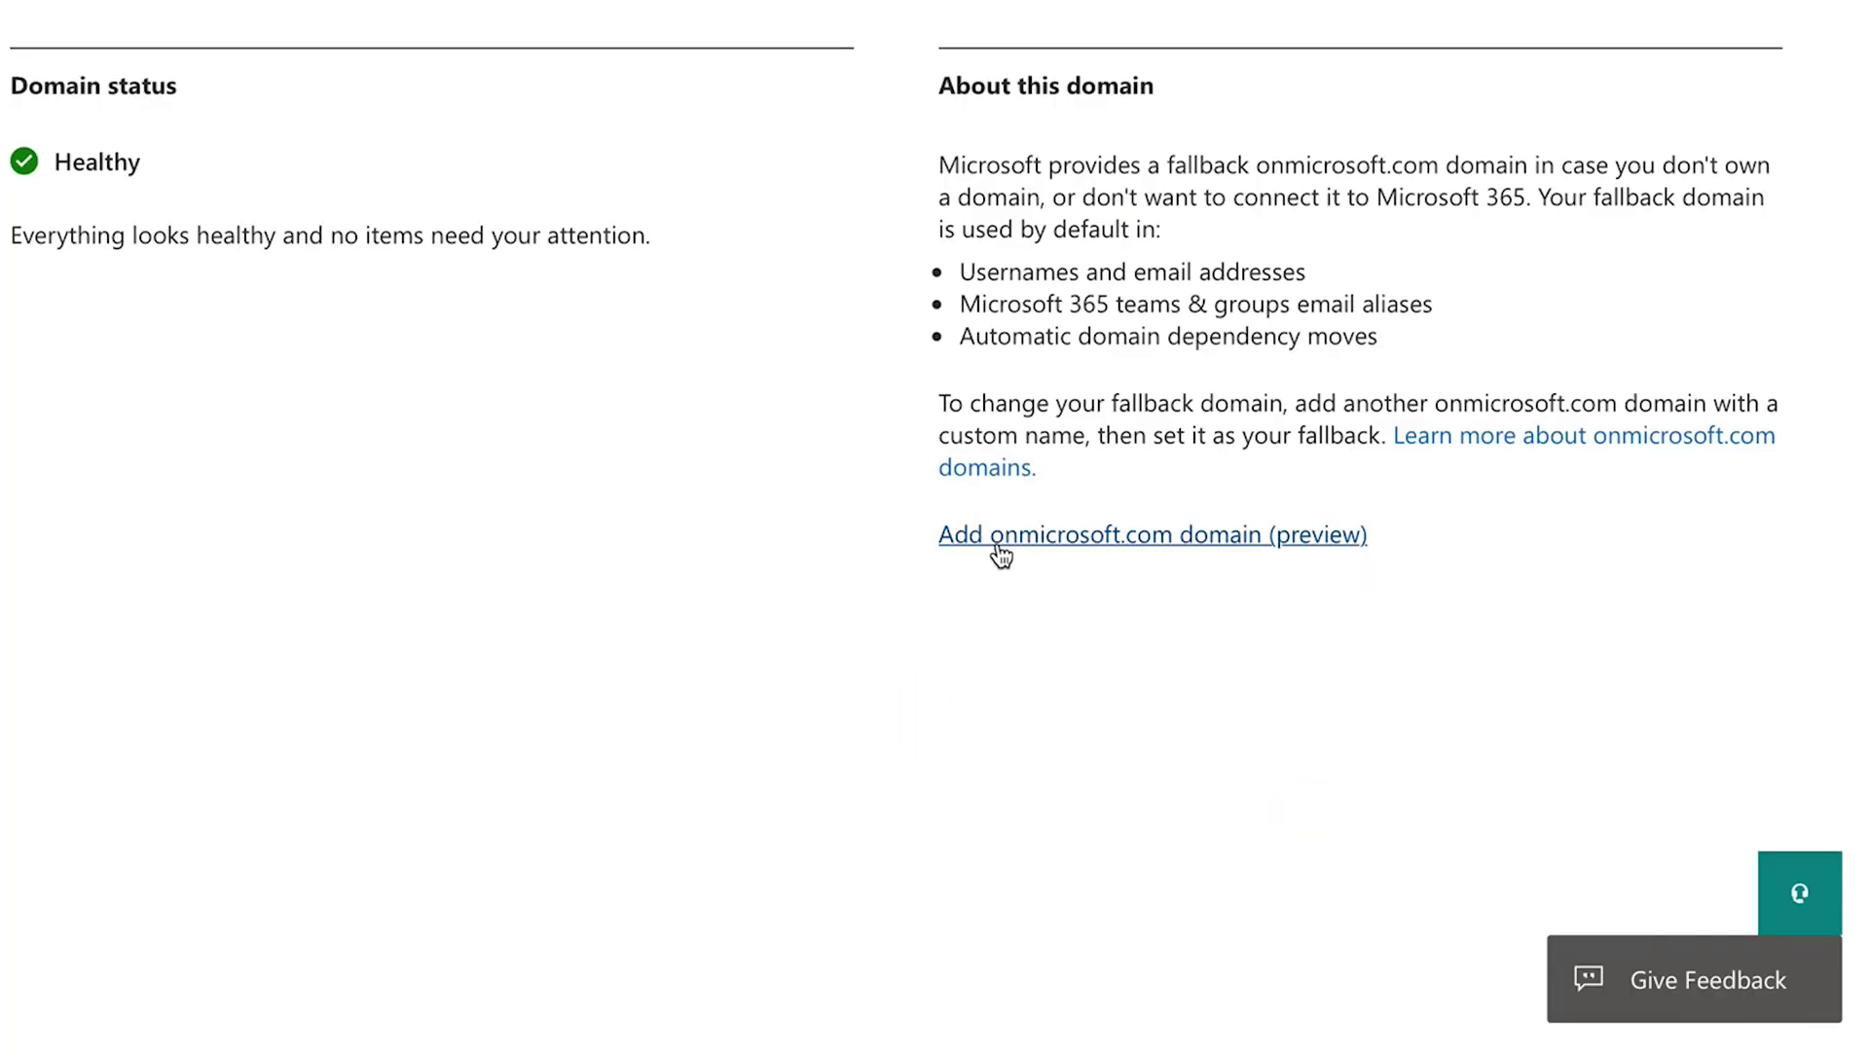
# Try adding ApexOne as a new onmicrosoft.com domain.
pyautogui.click(1100, 539)
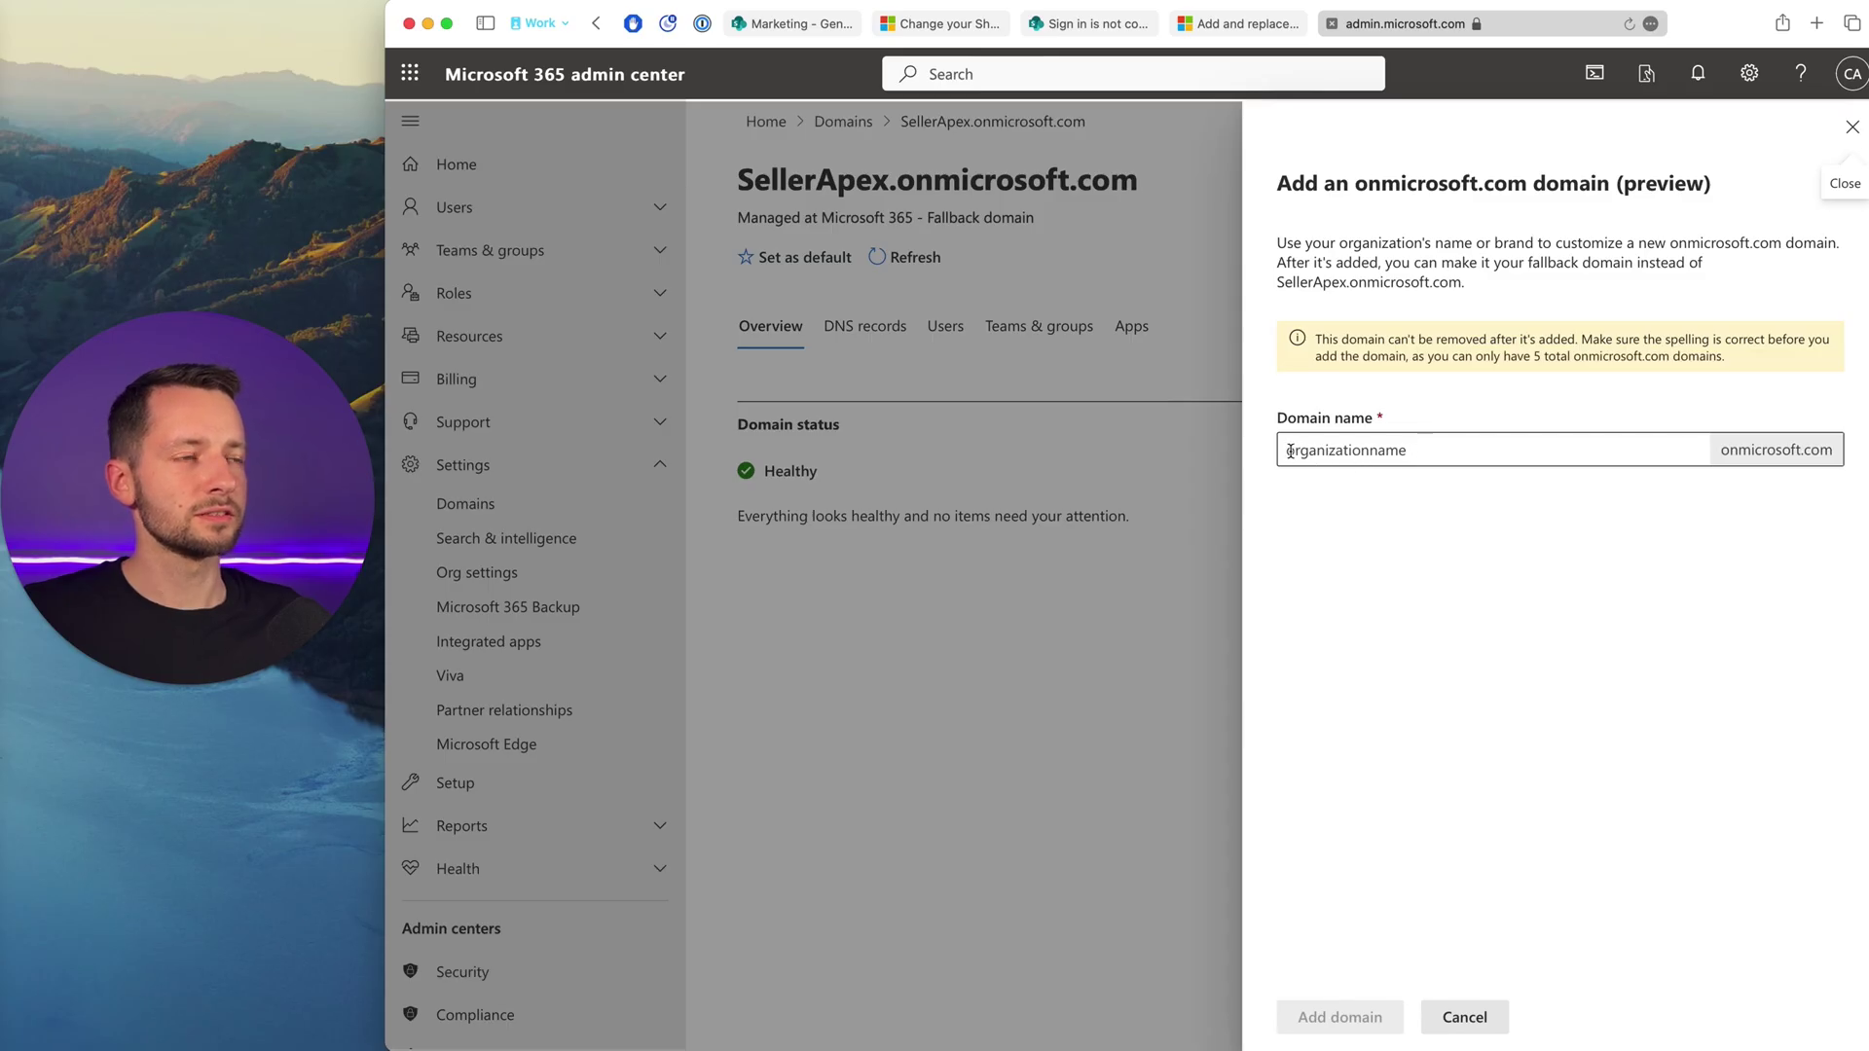
pyautogui.click(1338, 447)
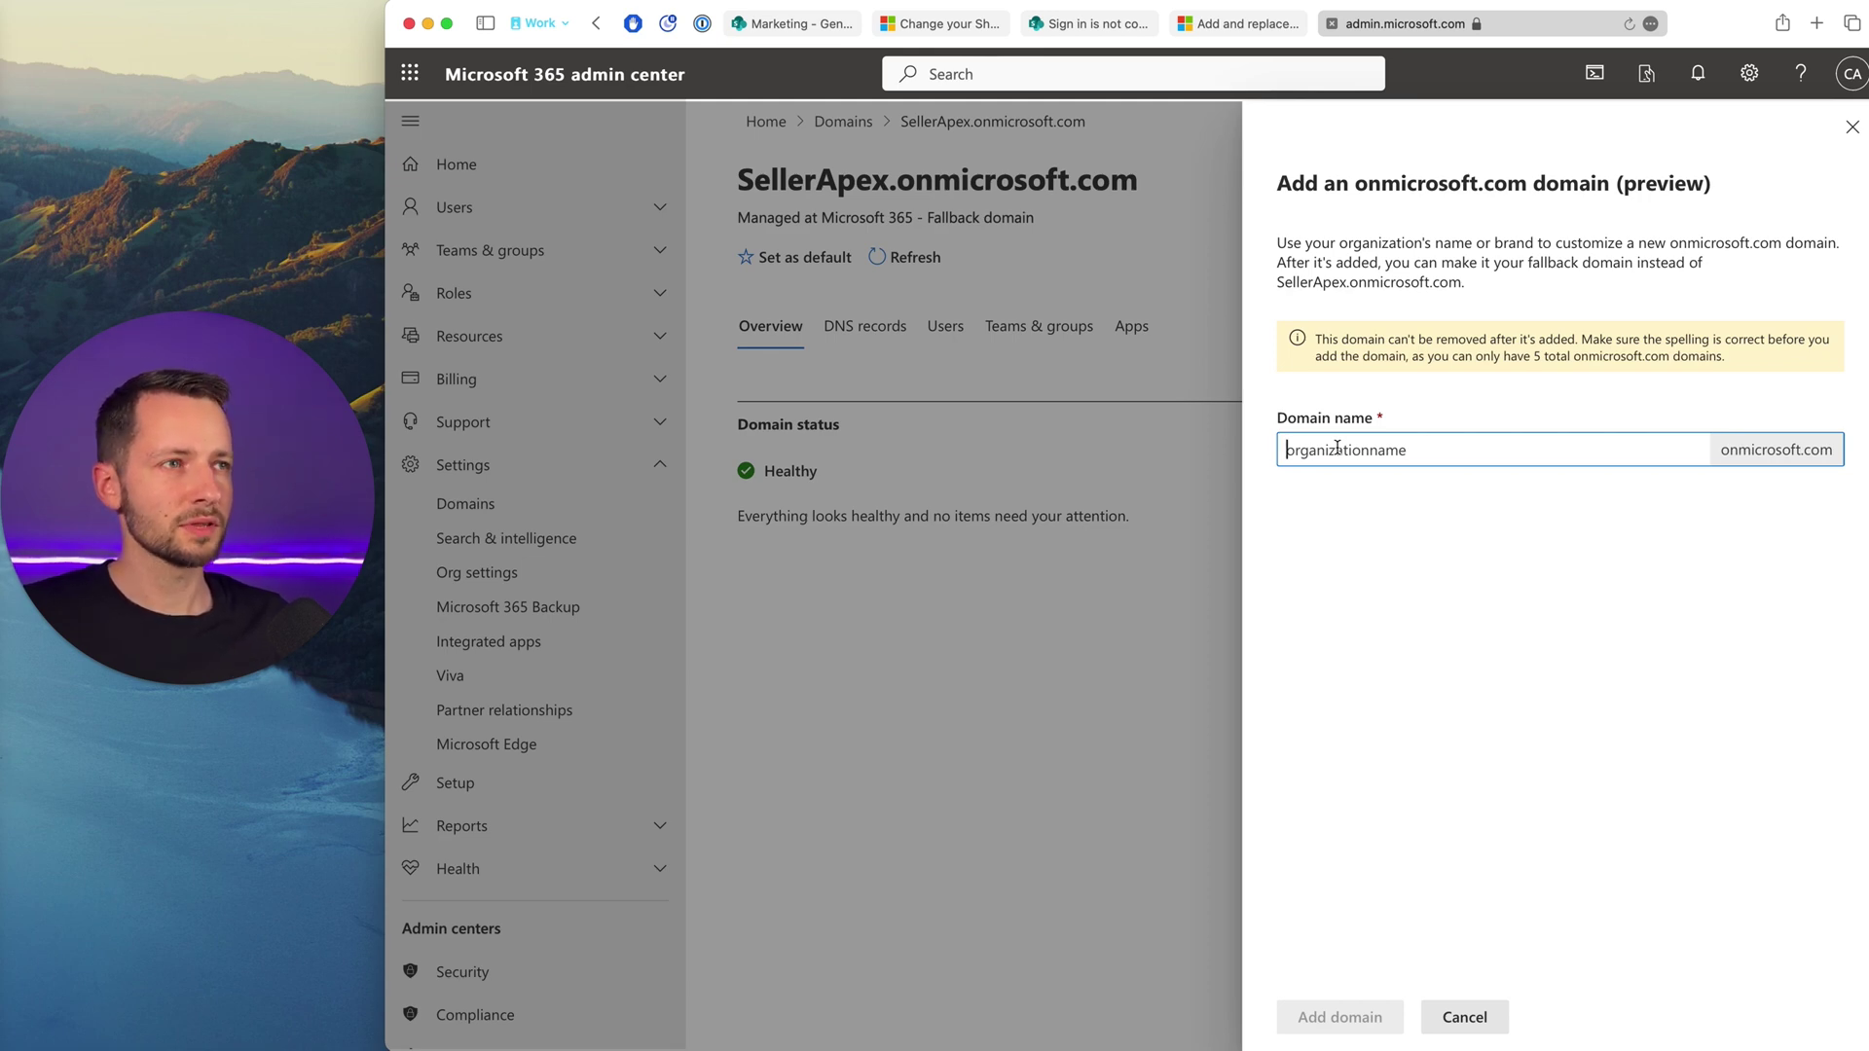
pyautogui.write('ApexO')
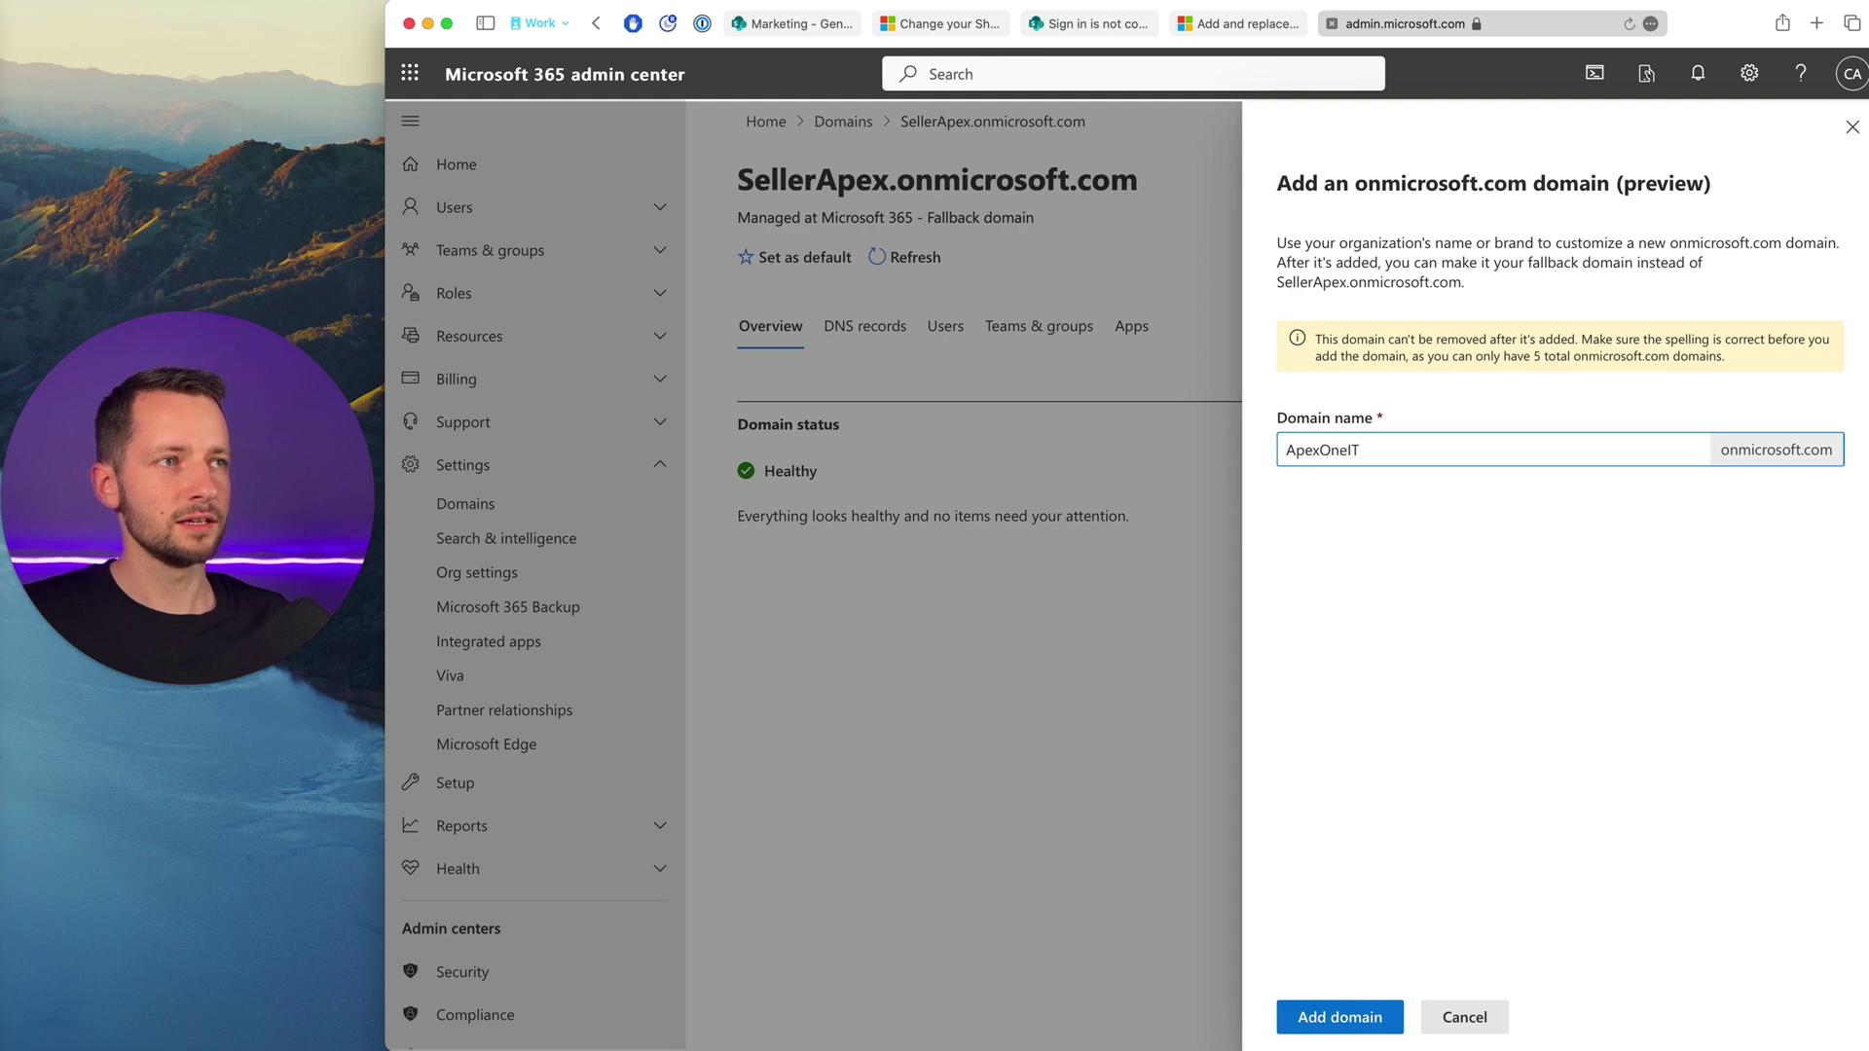
pyautogui.write('neIT')
pyautogui.press('BackSpace')
pyautogui.press('BackSpace')
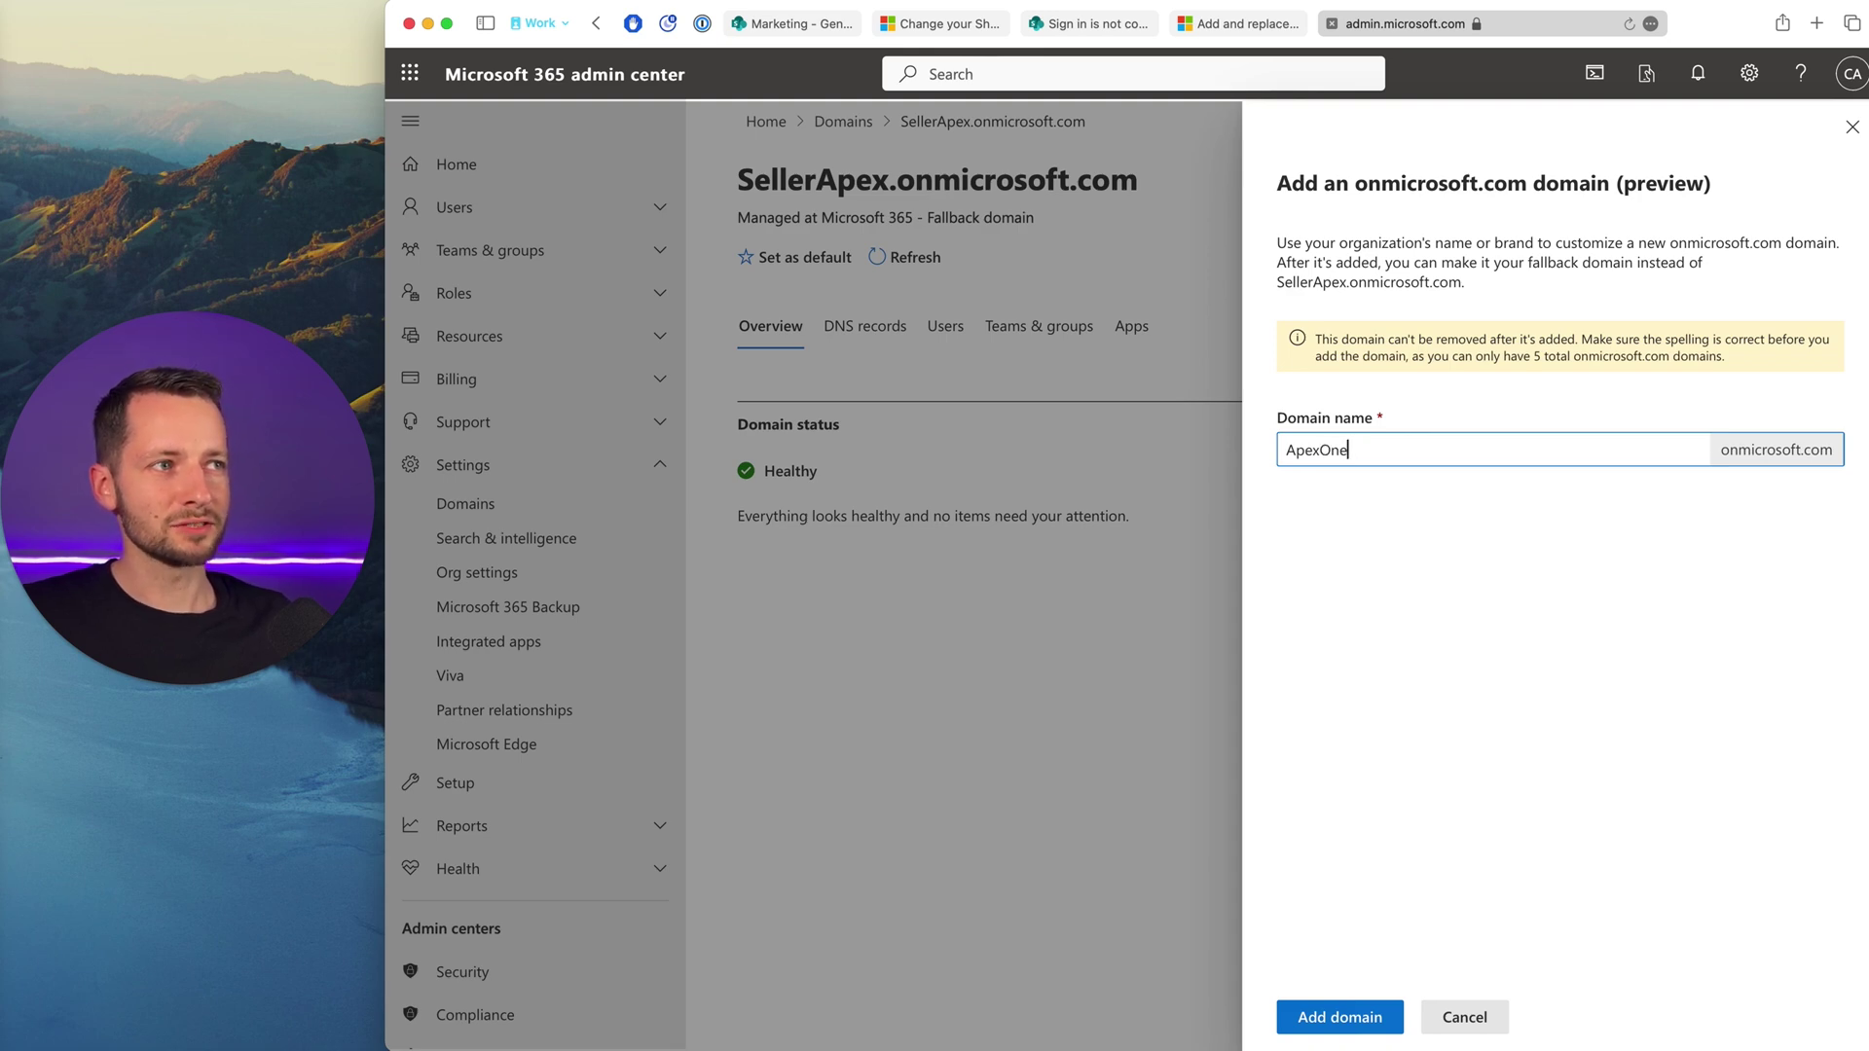
pyautogui.click(1416, 615)
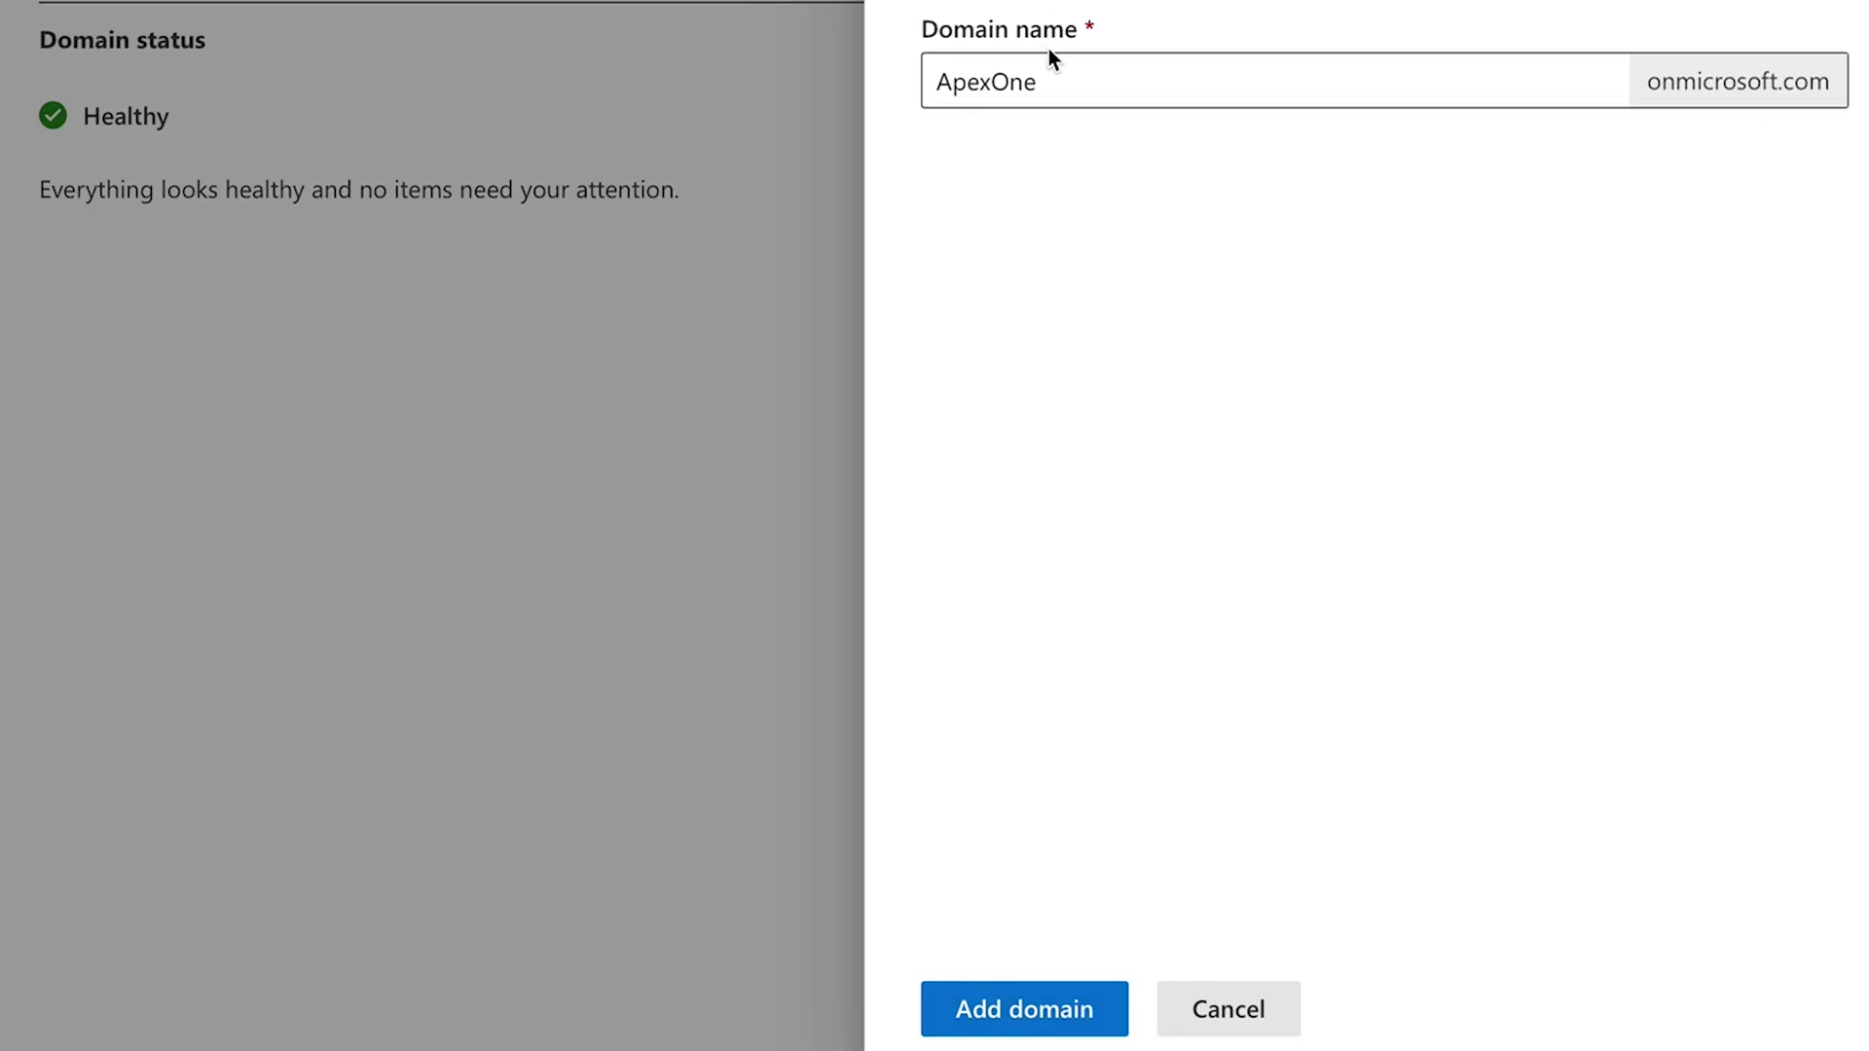
pyautogui.click(1081, 1010)
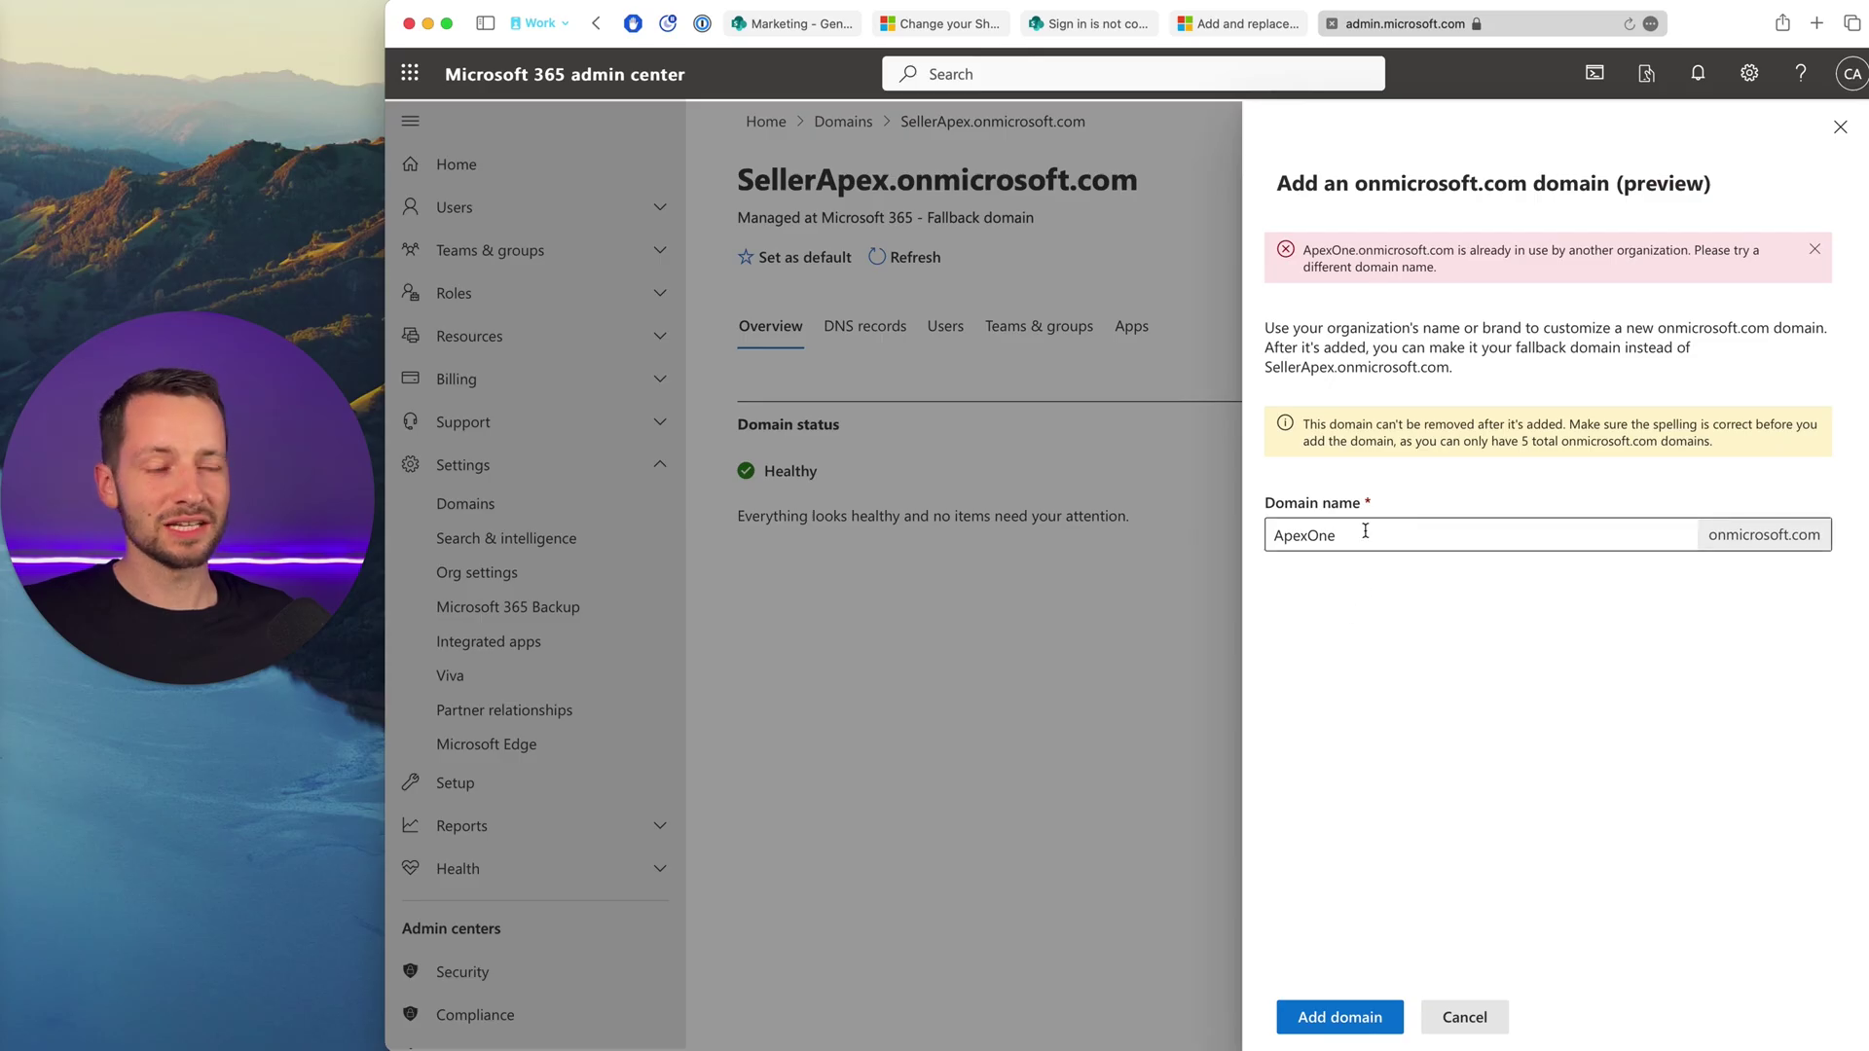
# After the name-in-use error, change it to ApexOneIT and add the domain.
pyautogui.click(1366, 530)
pyautogui.write('IT')
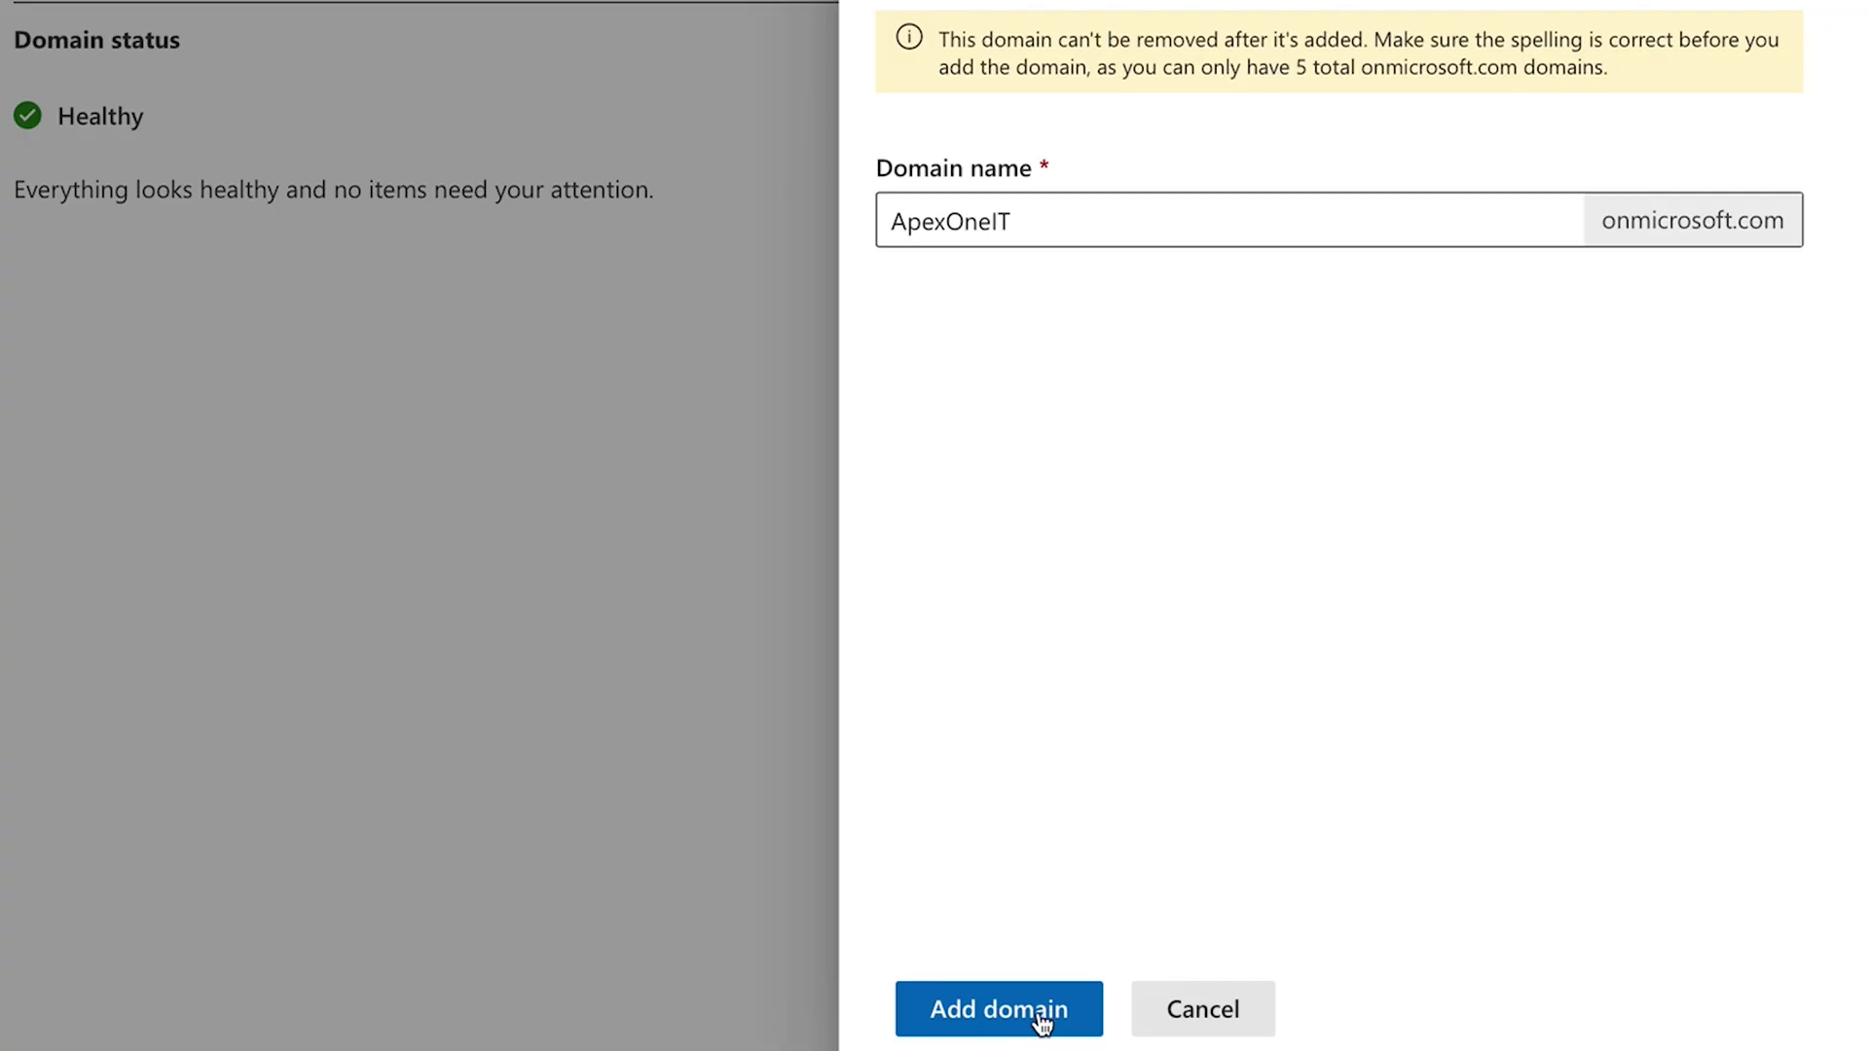
pyautogui.click(1040, 1014)
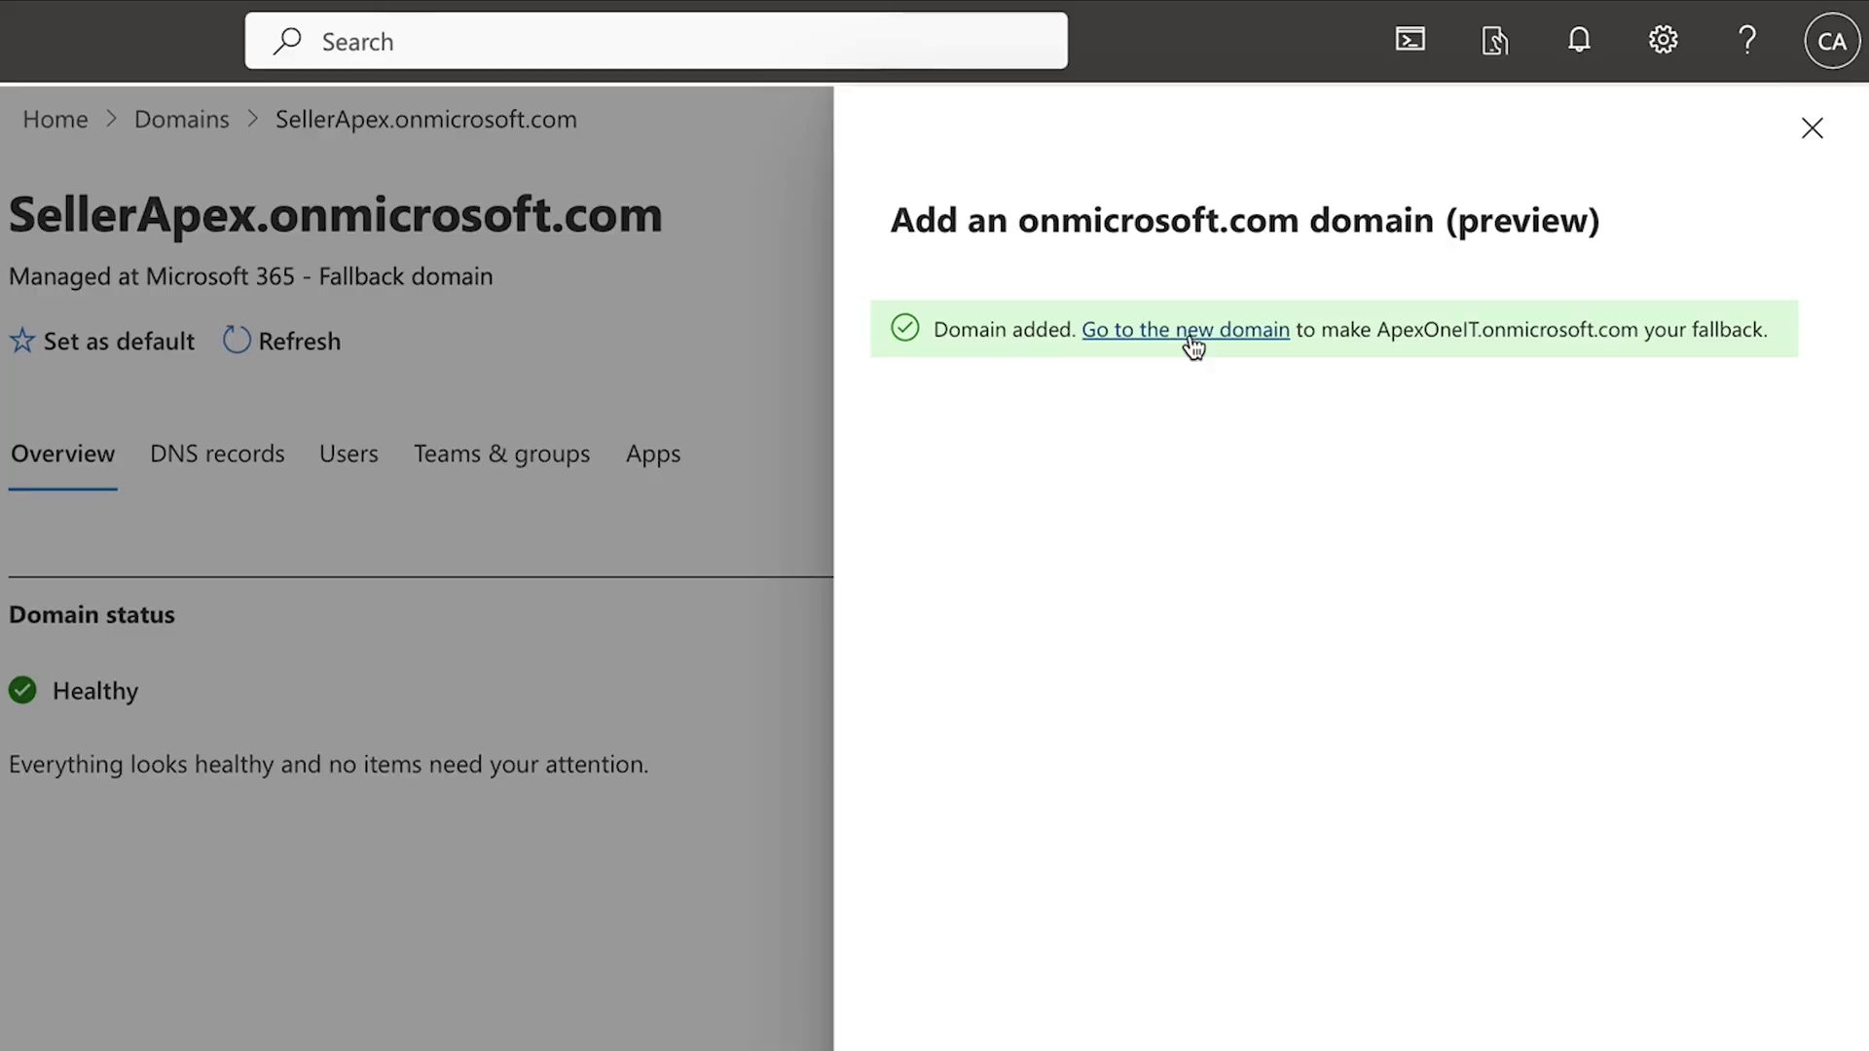
# View the new ApexOneIT.onmicrosoft.com domain's Healthy status, then return to the Domains list.
pyautogui.click(1463, 252)
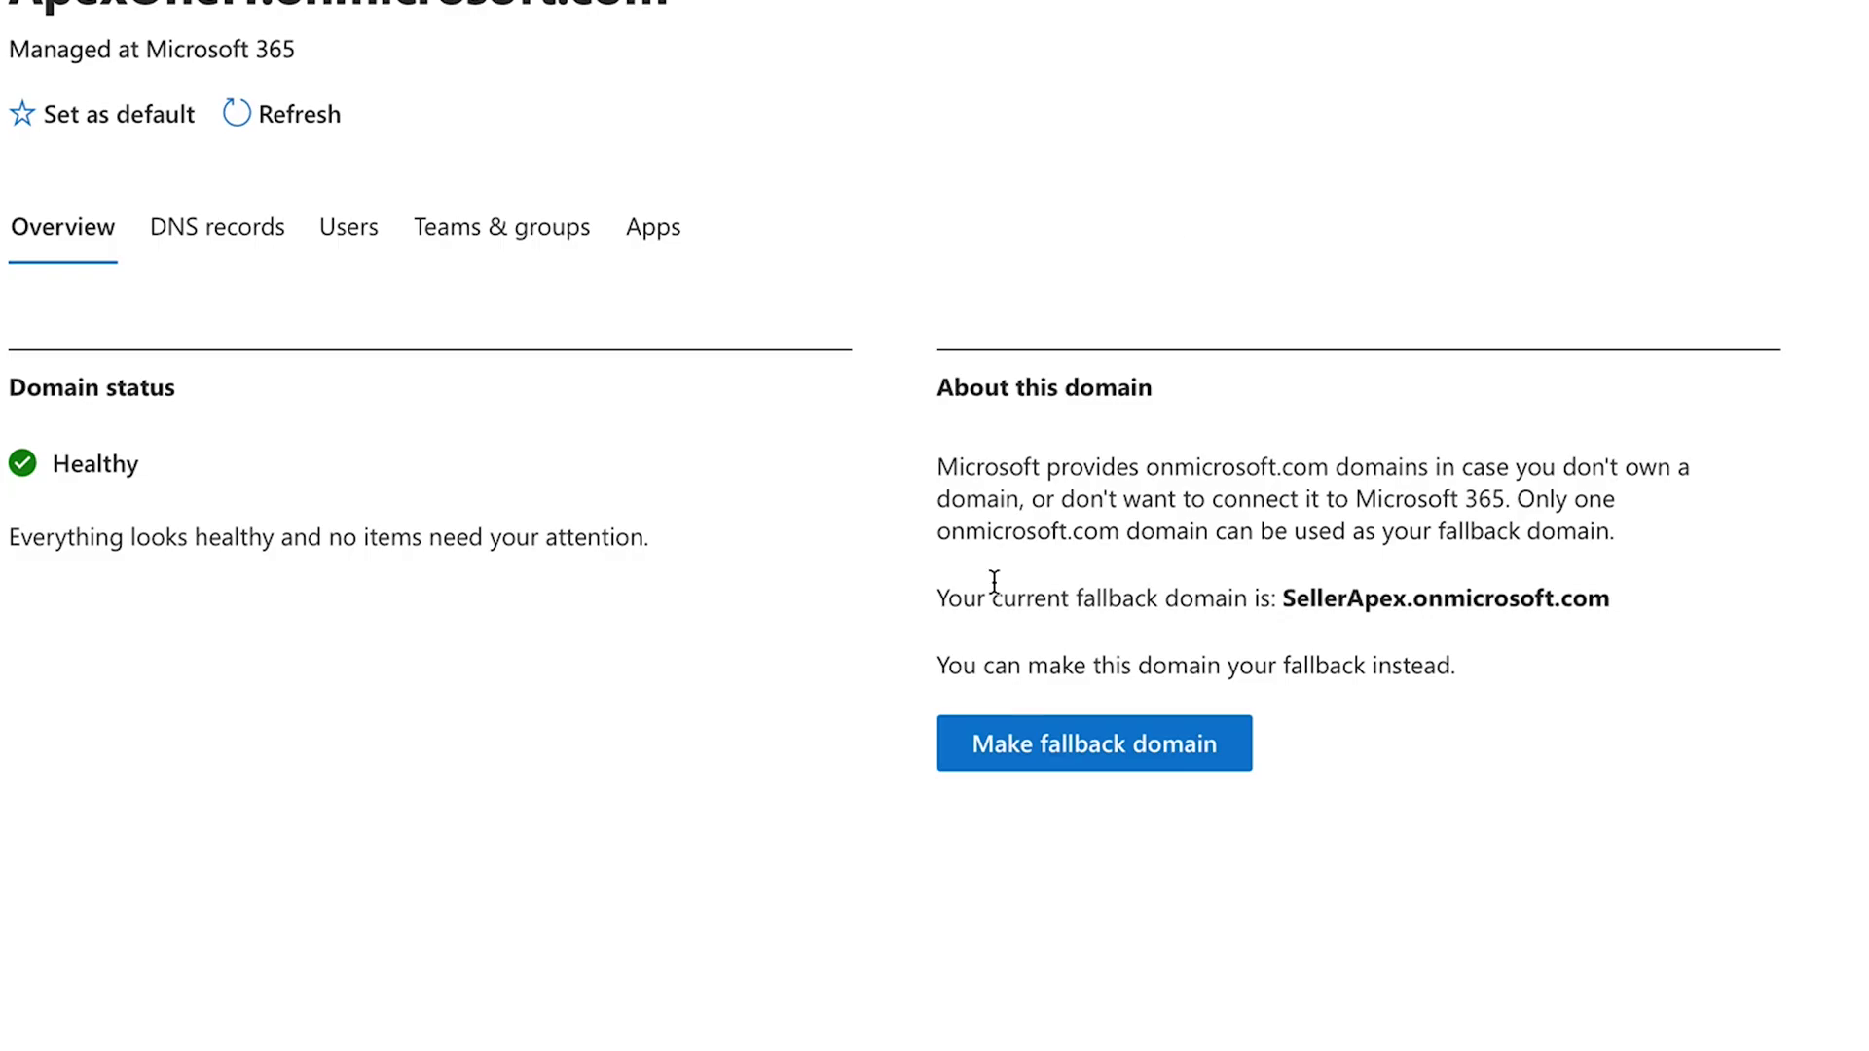
pyautogui.click(1013, 745)
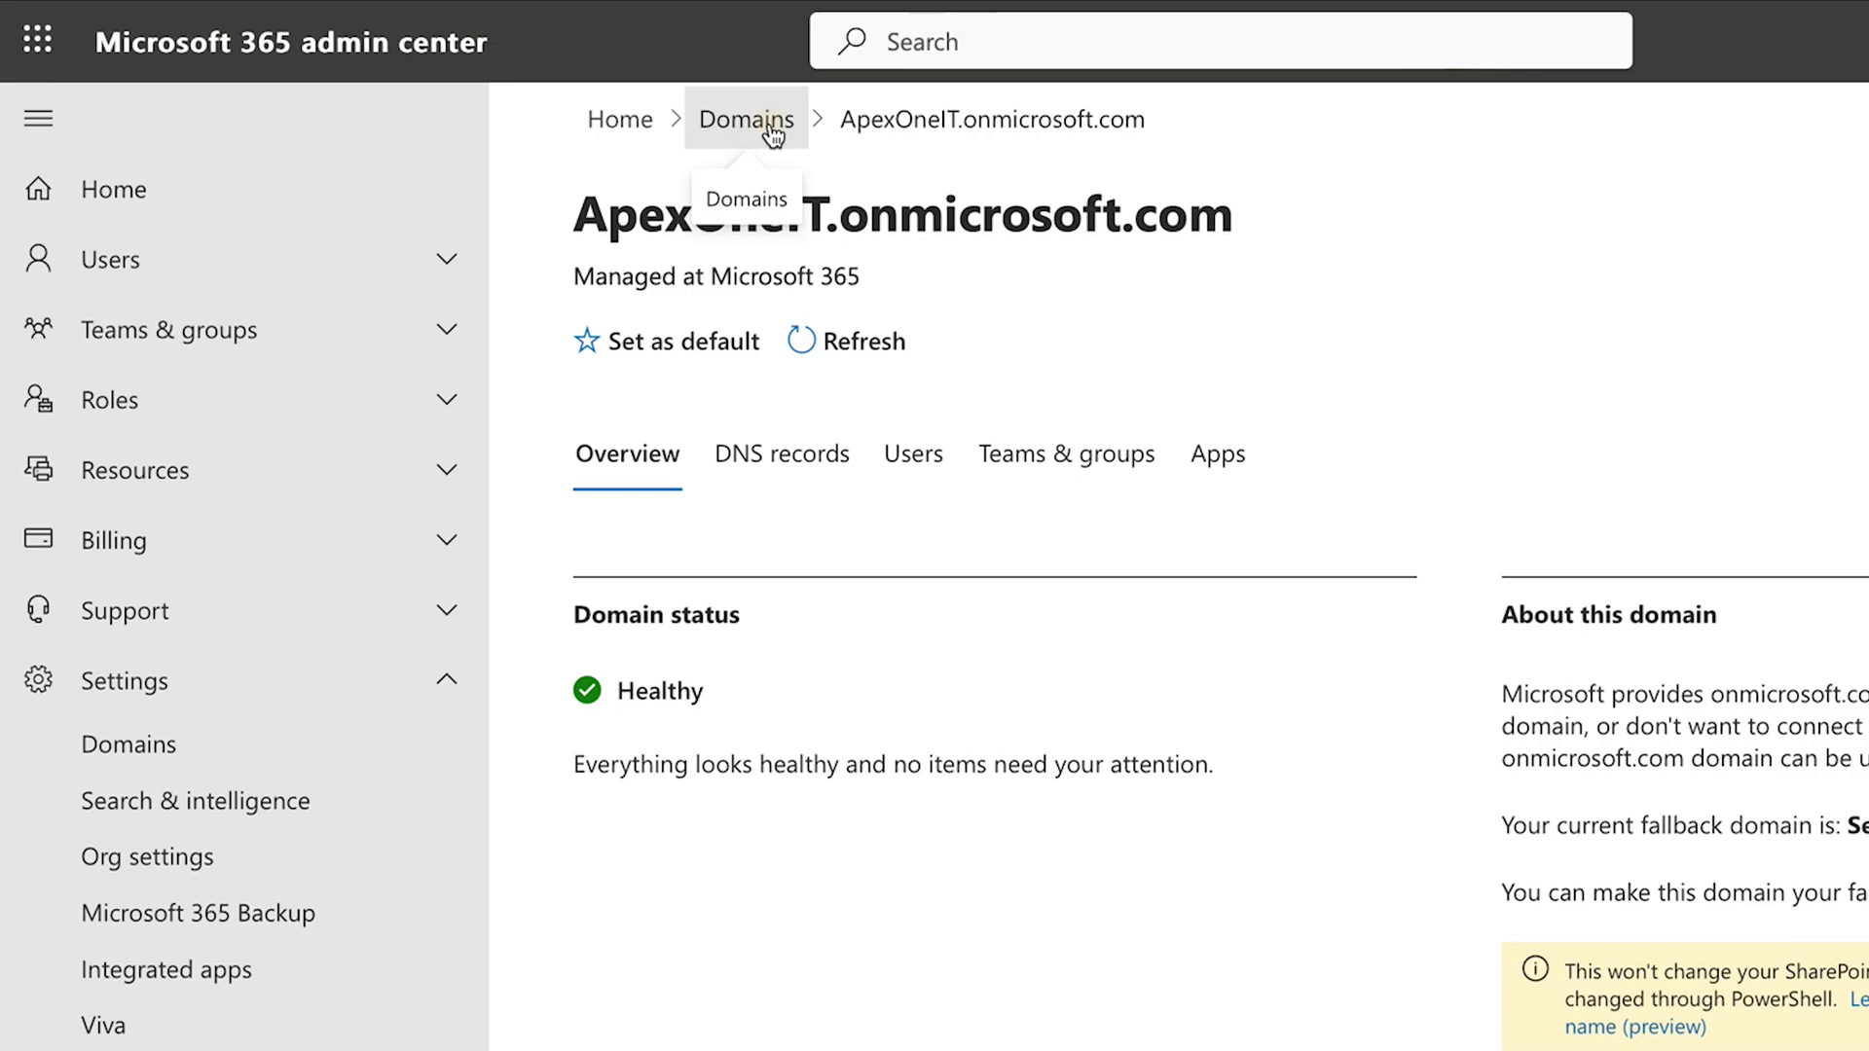
pyautogui.click(772, 132)
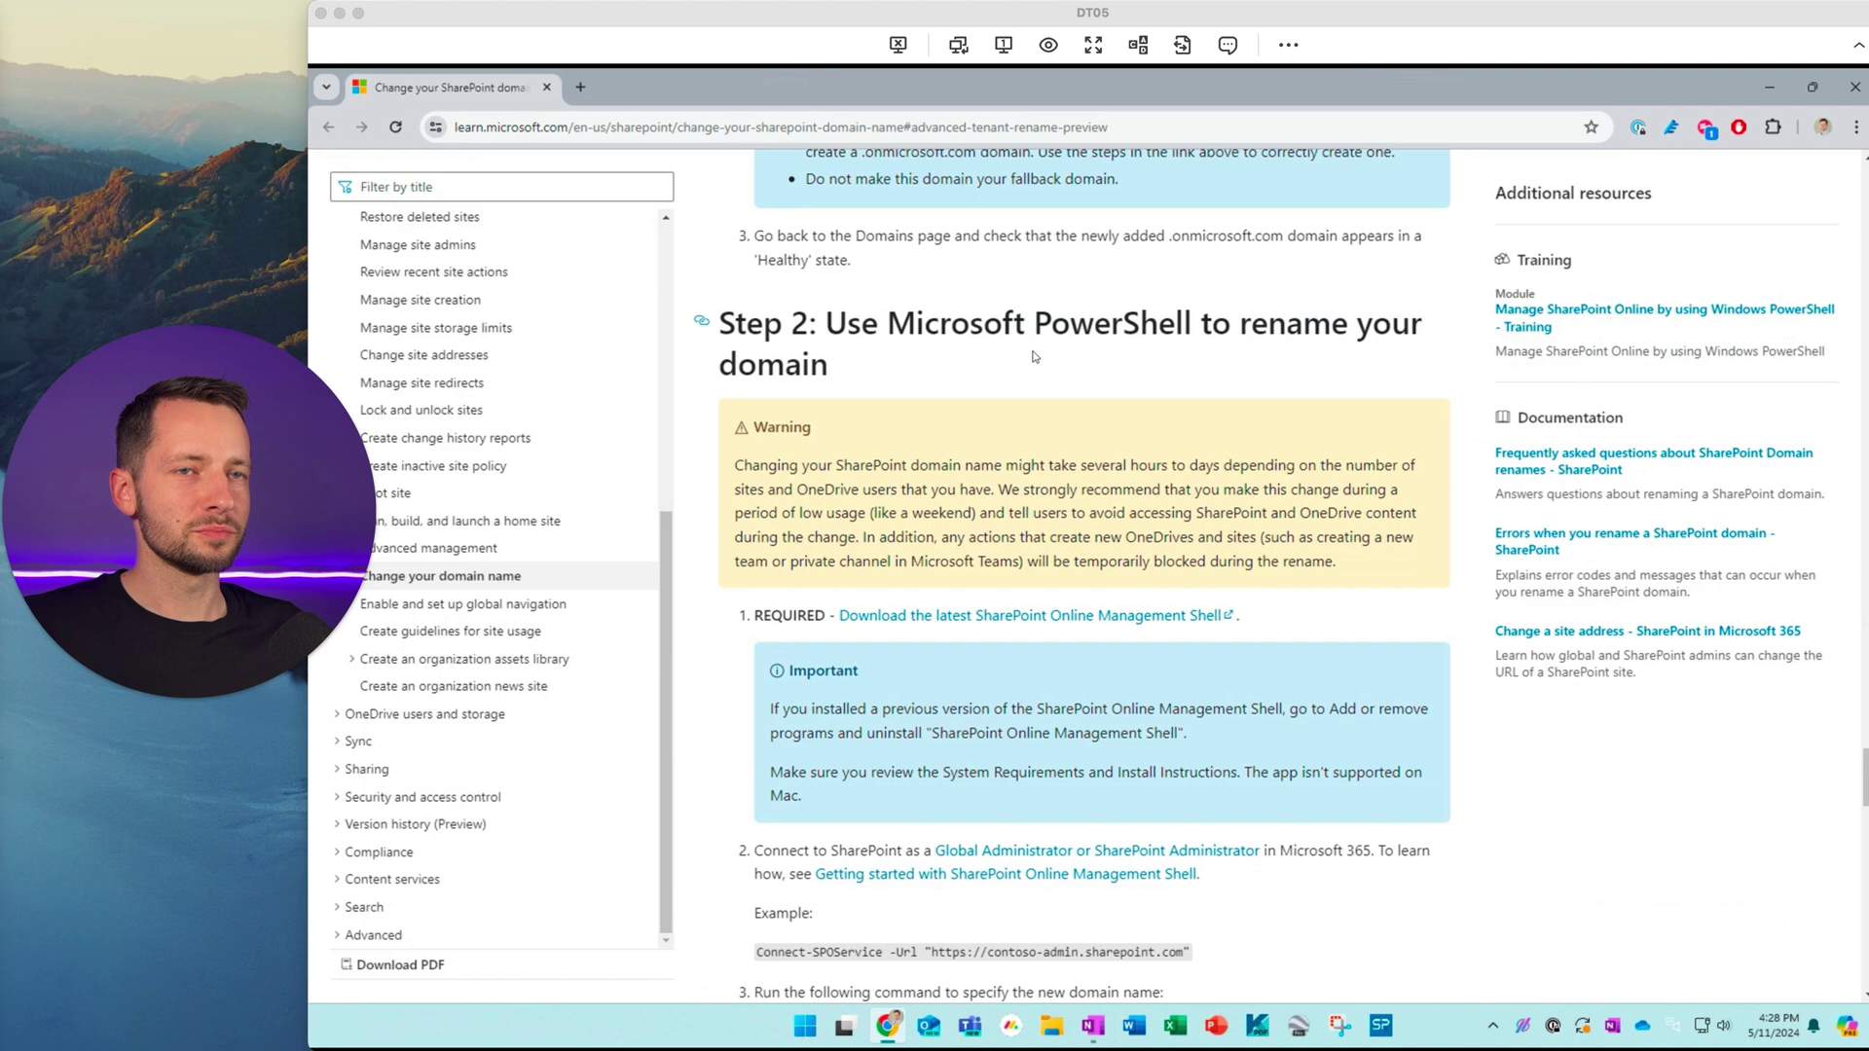
# Scroll to Step 2 and follow the link to download the latest SharePoint Online Management Shell.
pyautogui.scroll(-1, 980, 561)
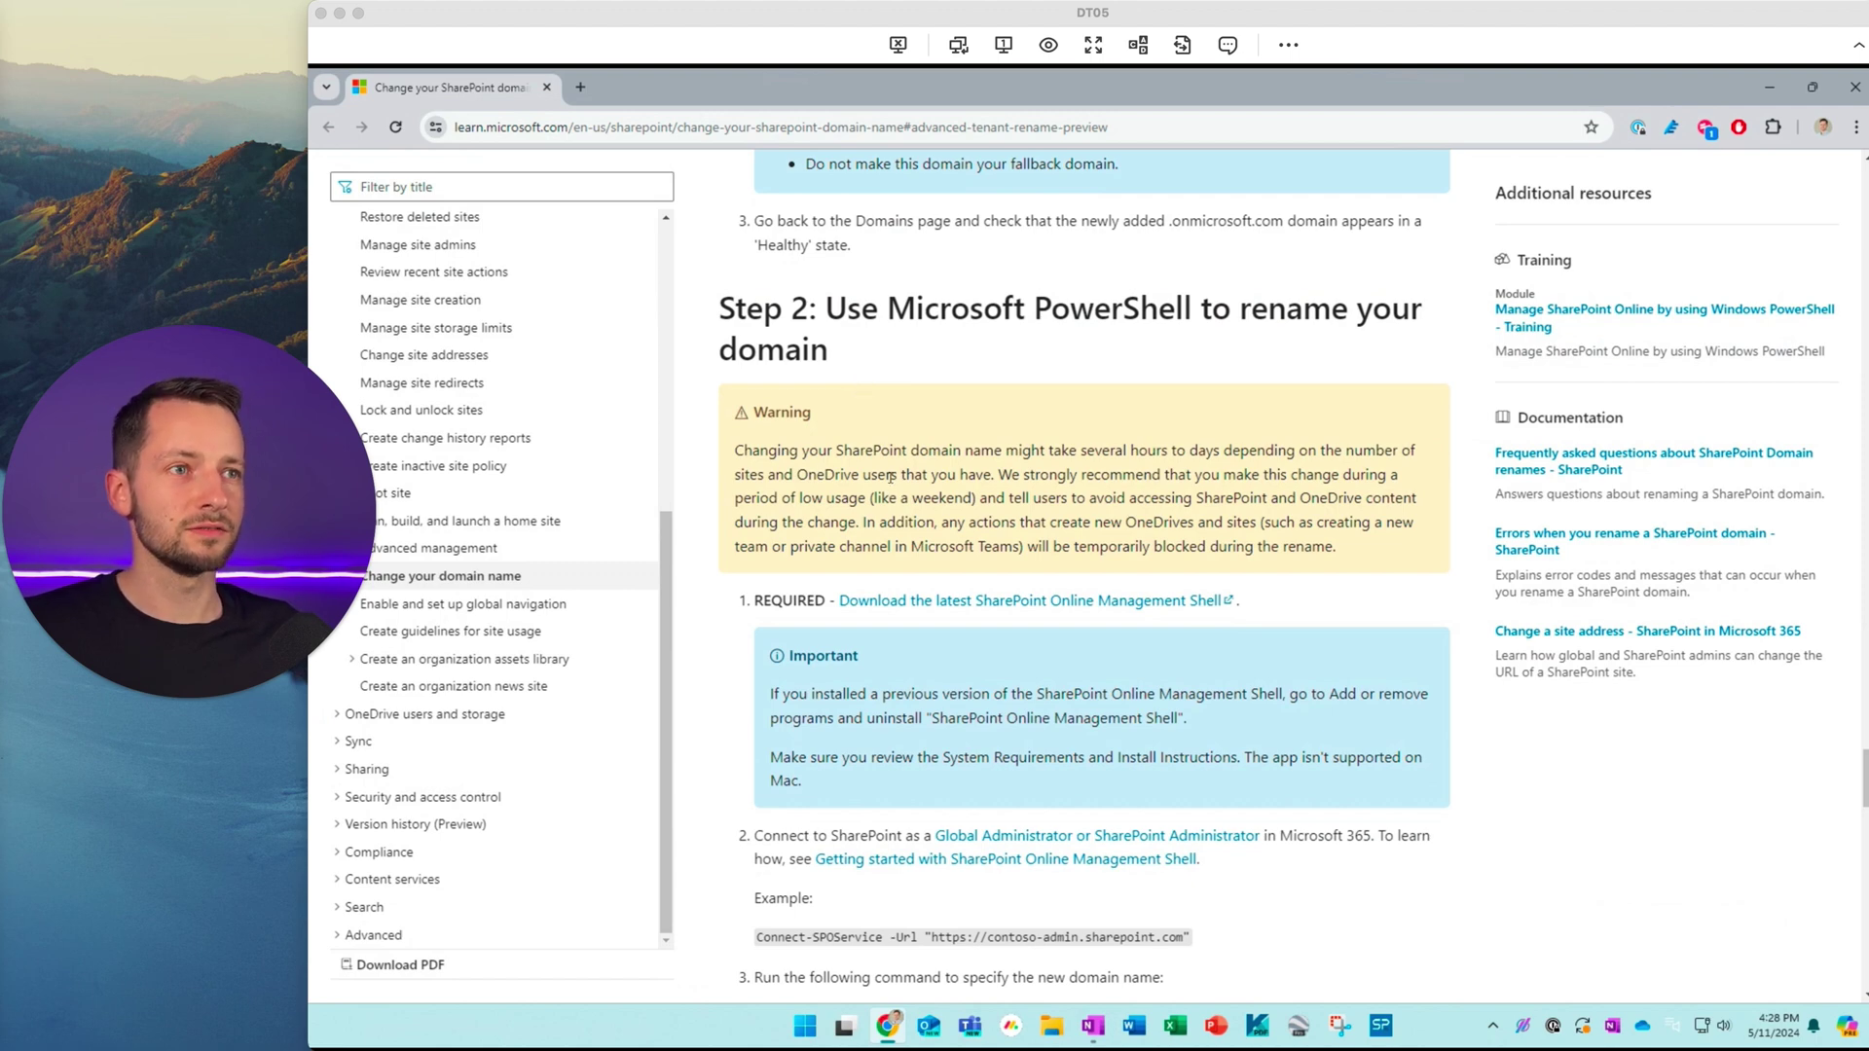
pyautogui.scroll(-1, 894, 484)
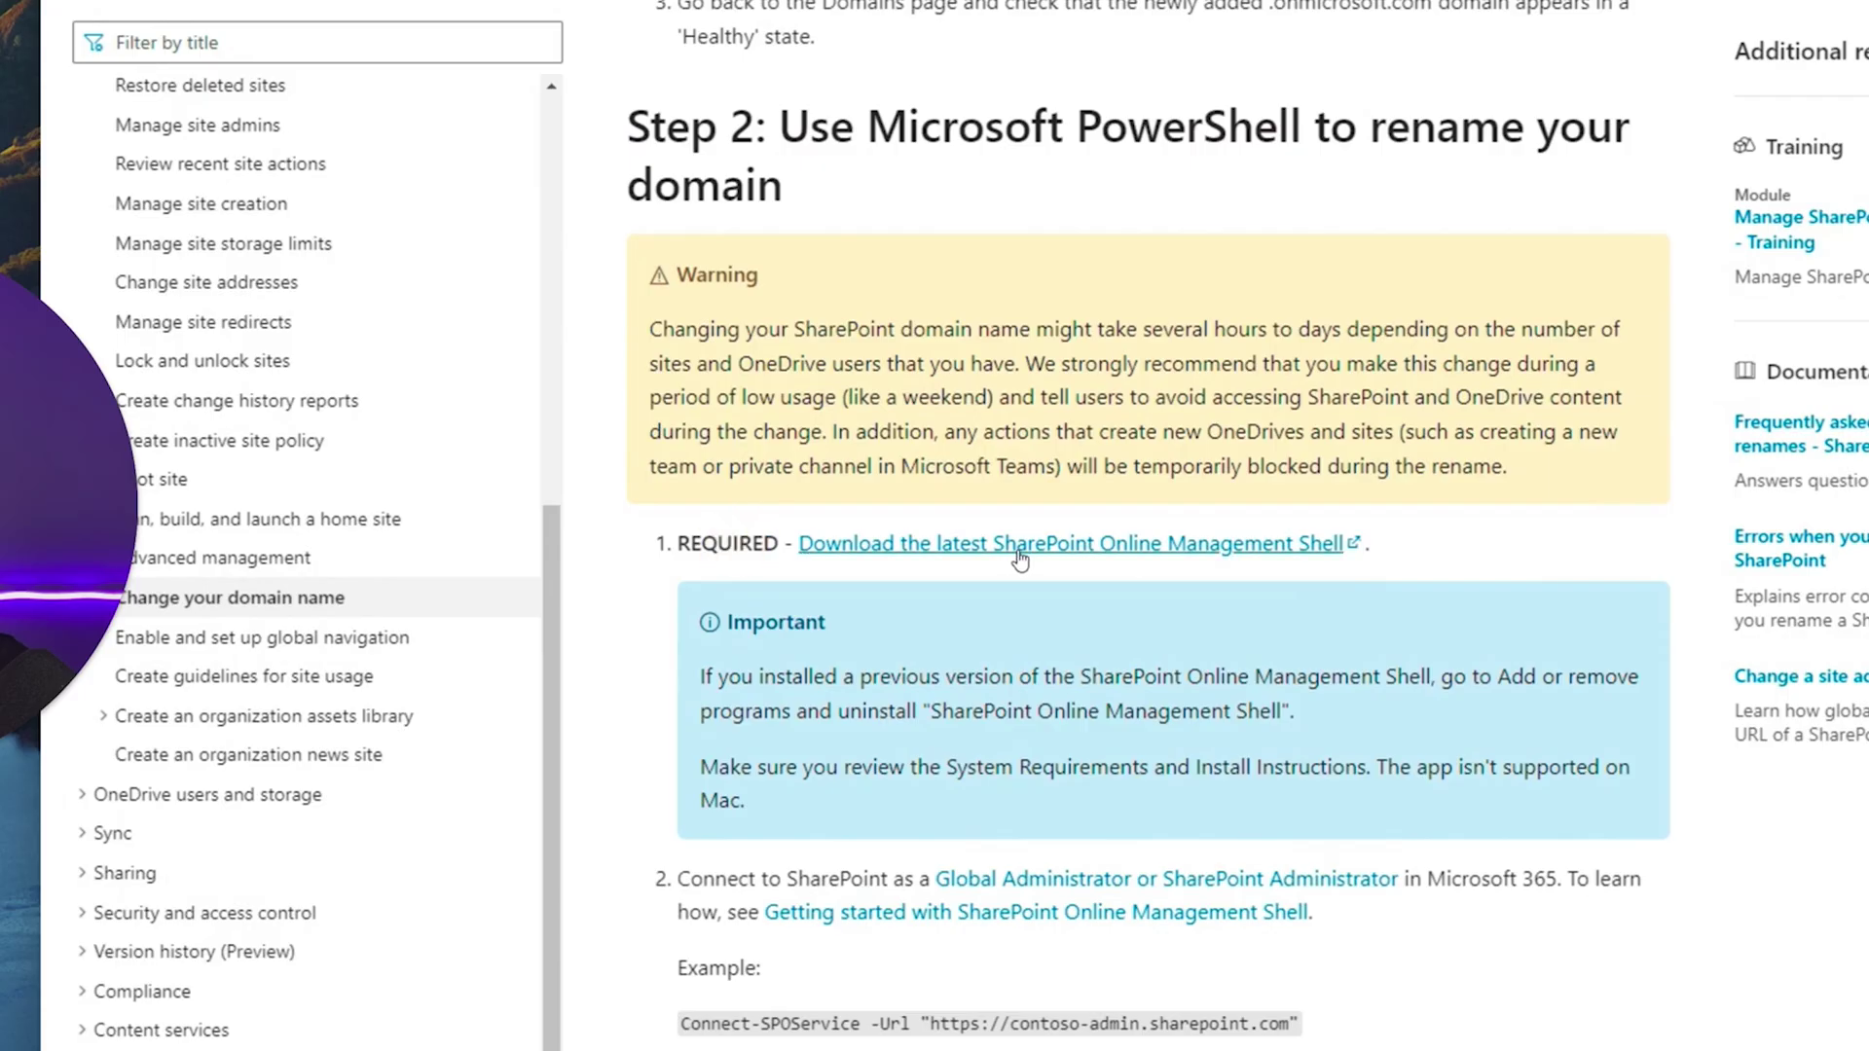
pyautogui.click(1018, 553)
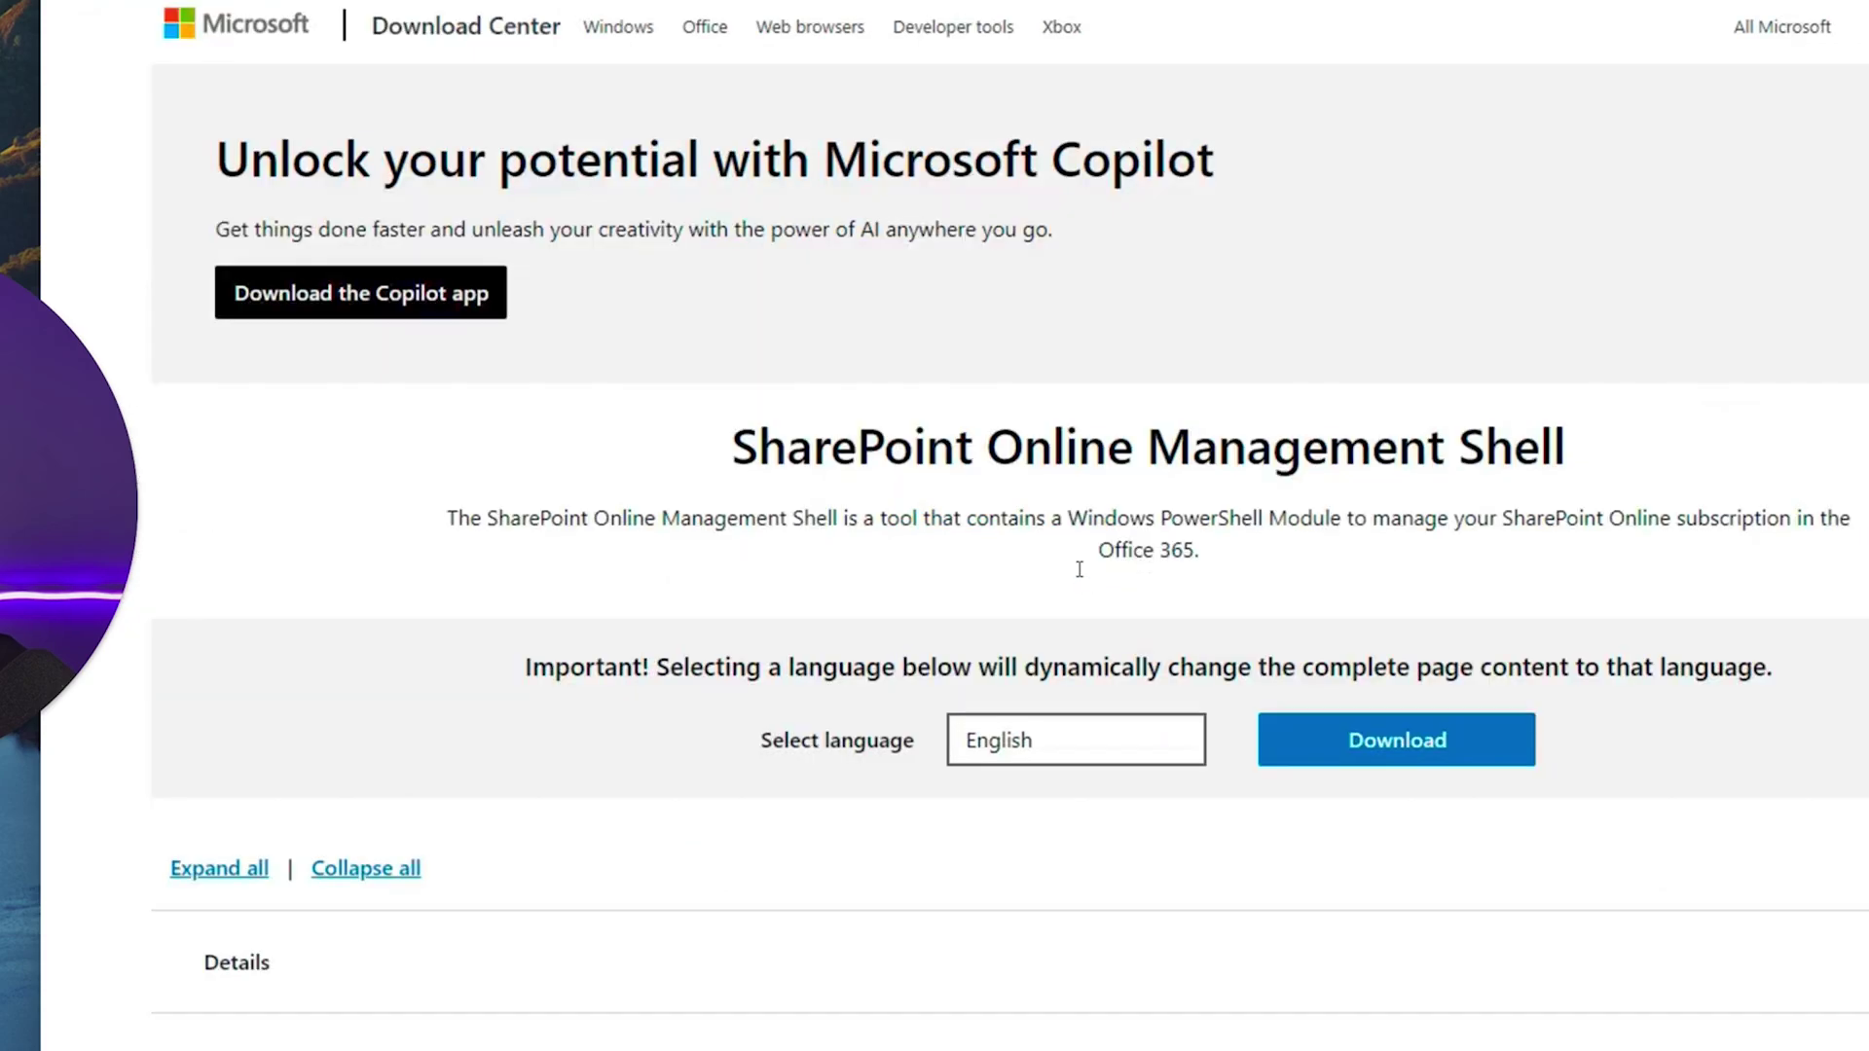
# Download the SharePoint Online Management Shell .msi and run it from the download bubble.
pyautogui.scroll(-5, 742, 655)
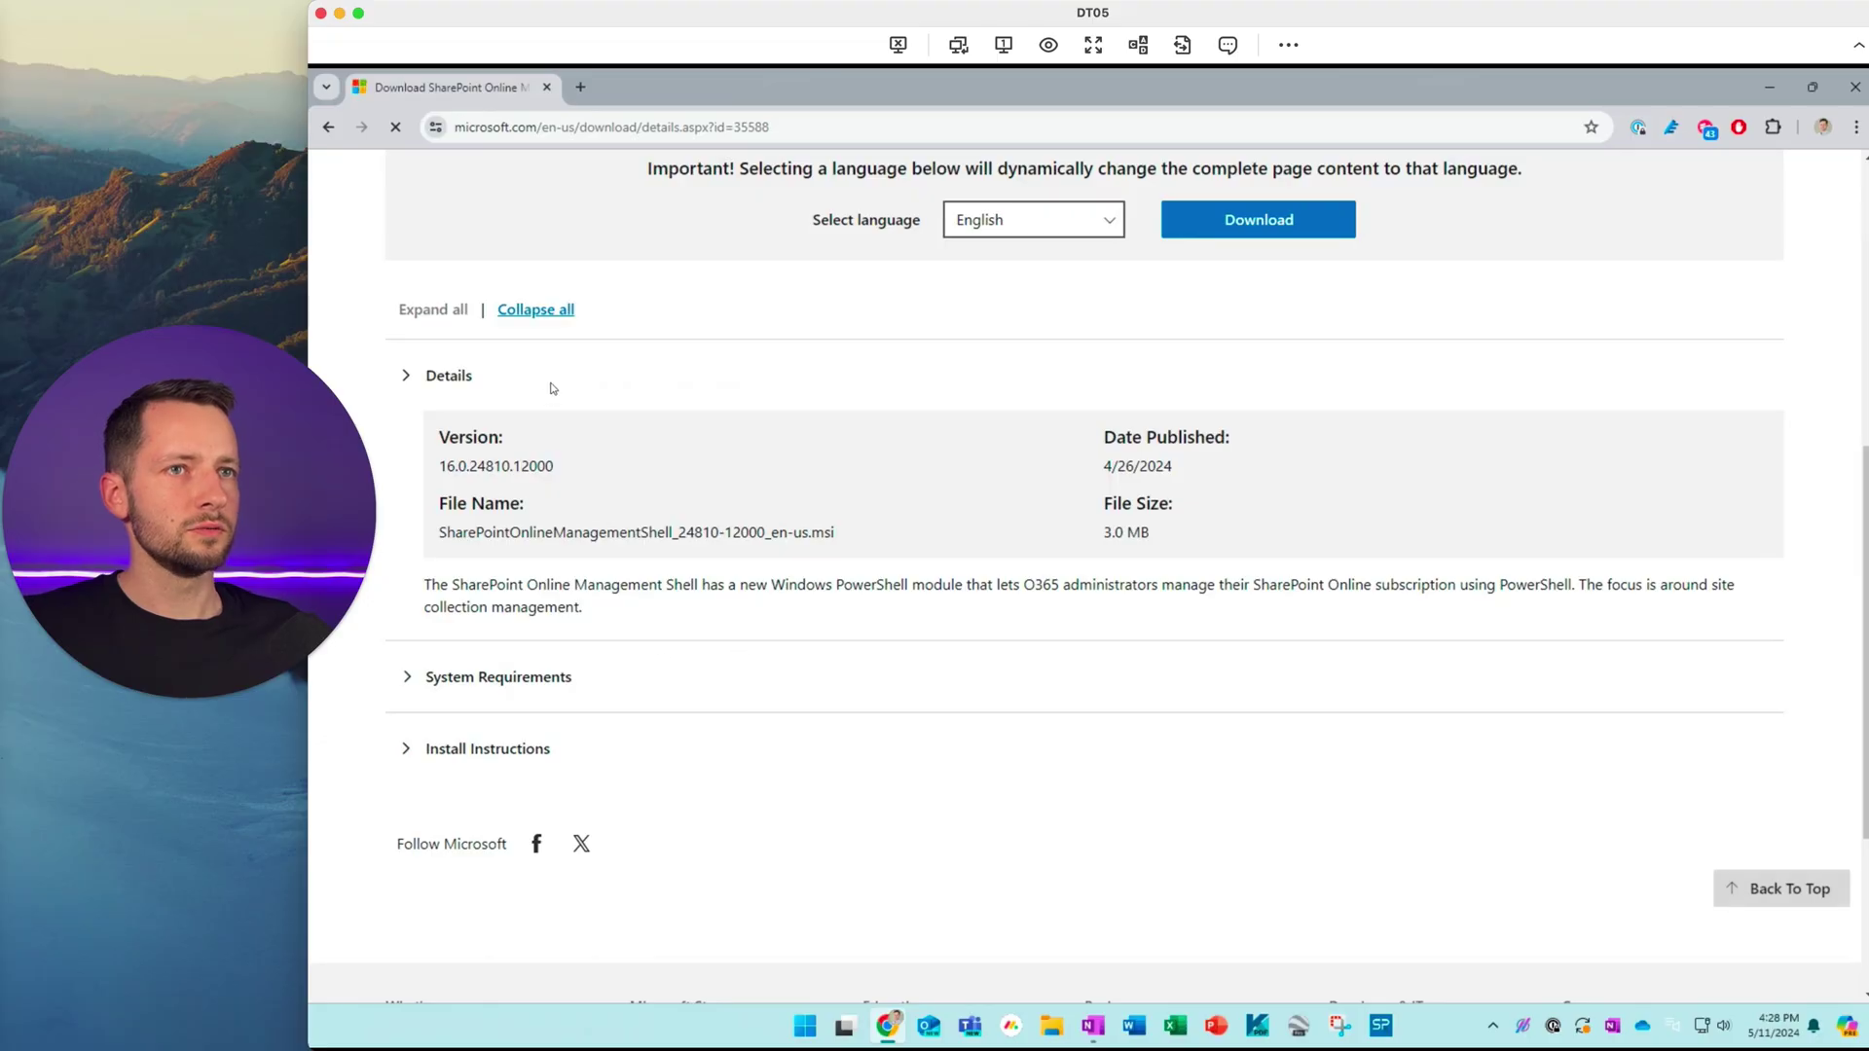
pyautogui.scroll(4, 876, 358)
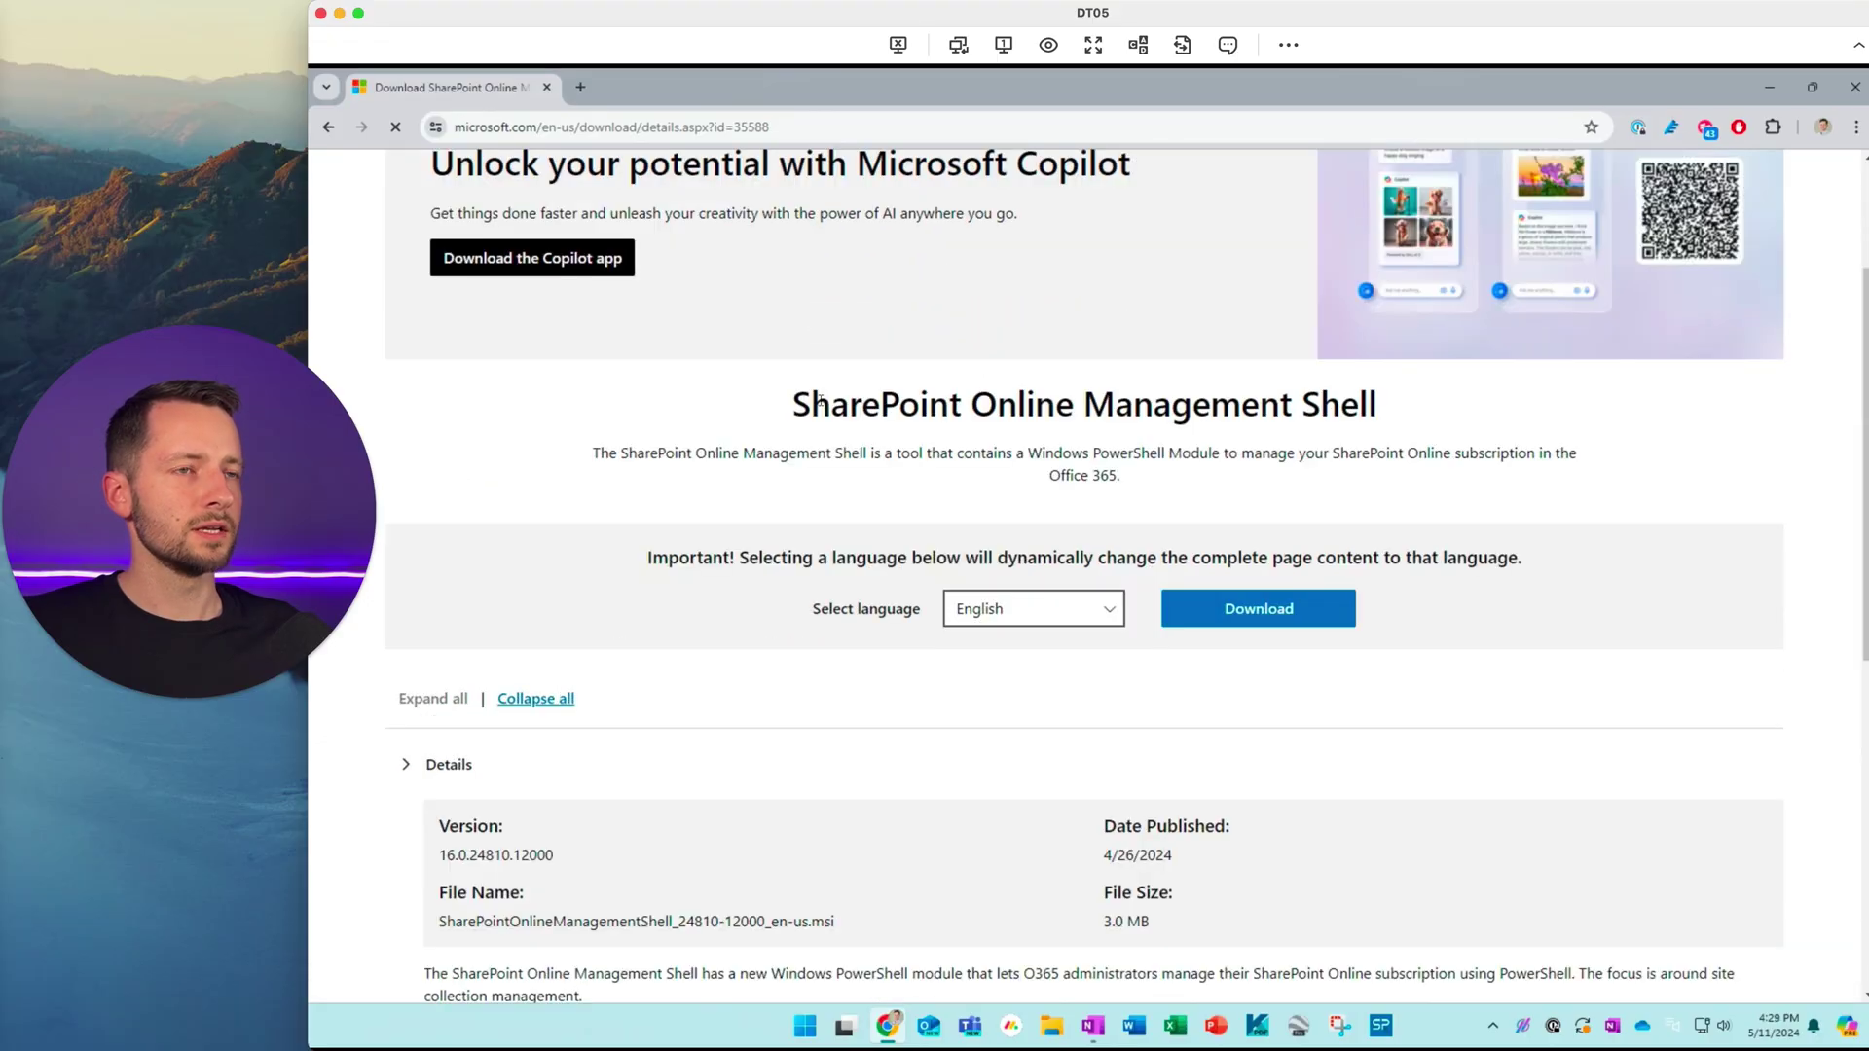
pyautogui.click(1261, 617)
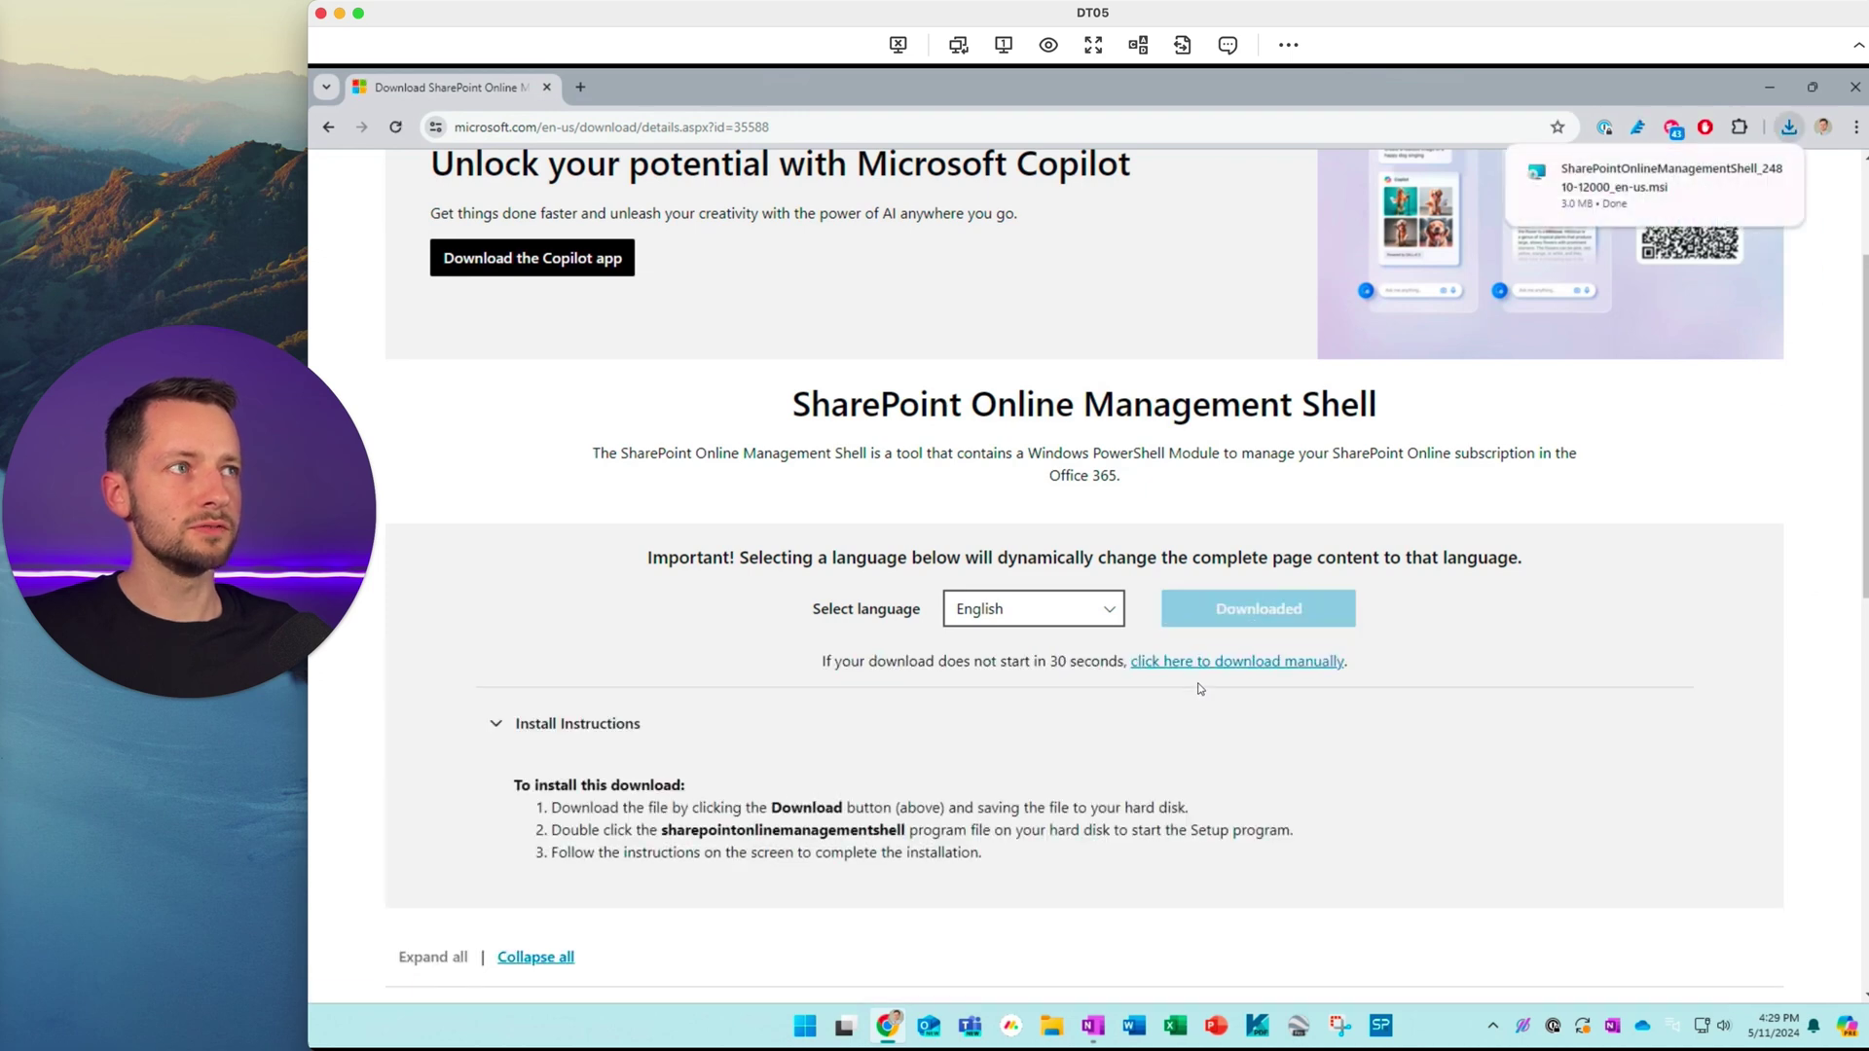
pyautogui.moveTo(1674, 149)
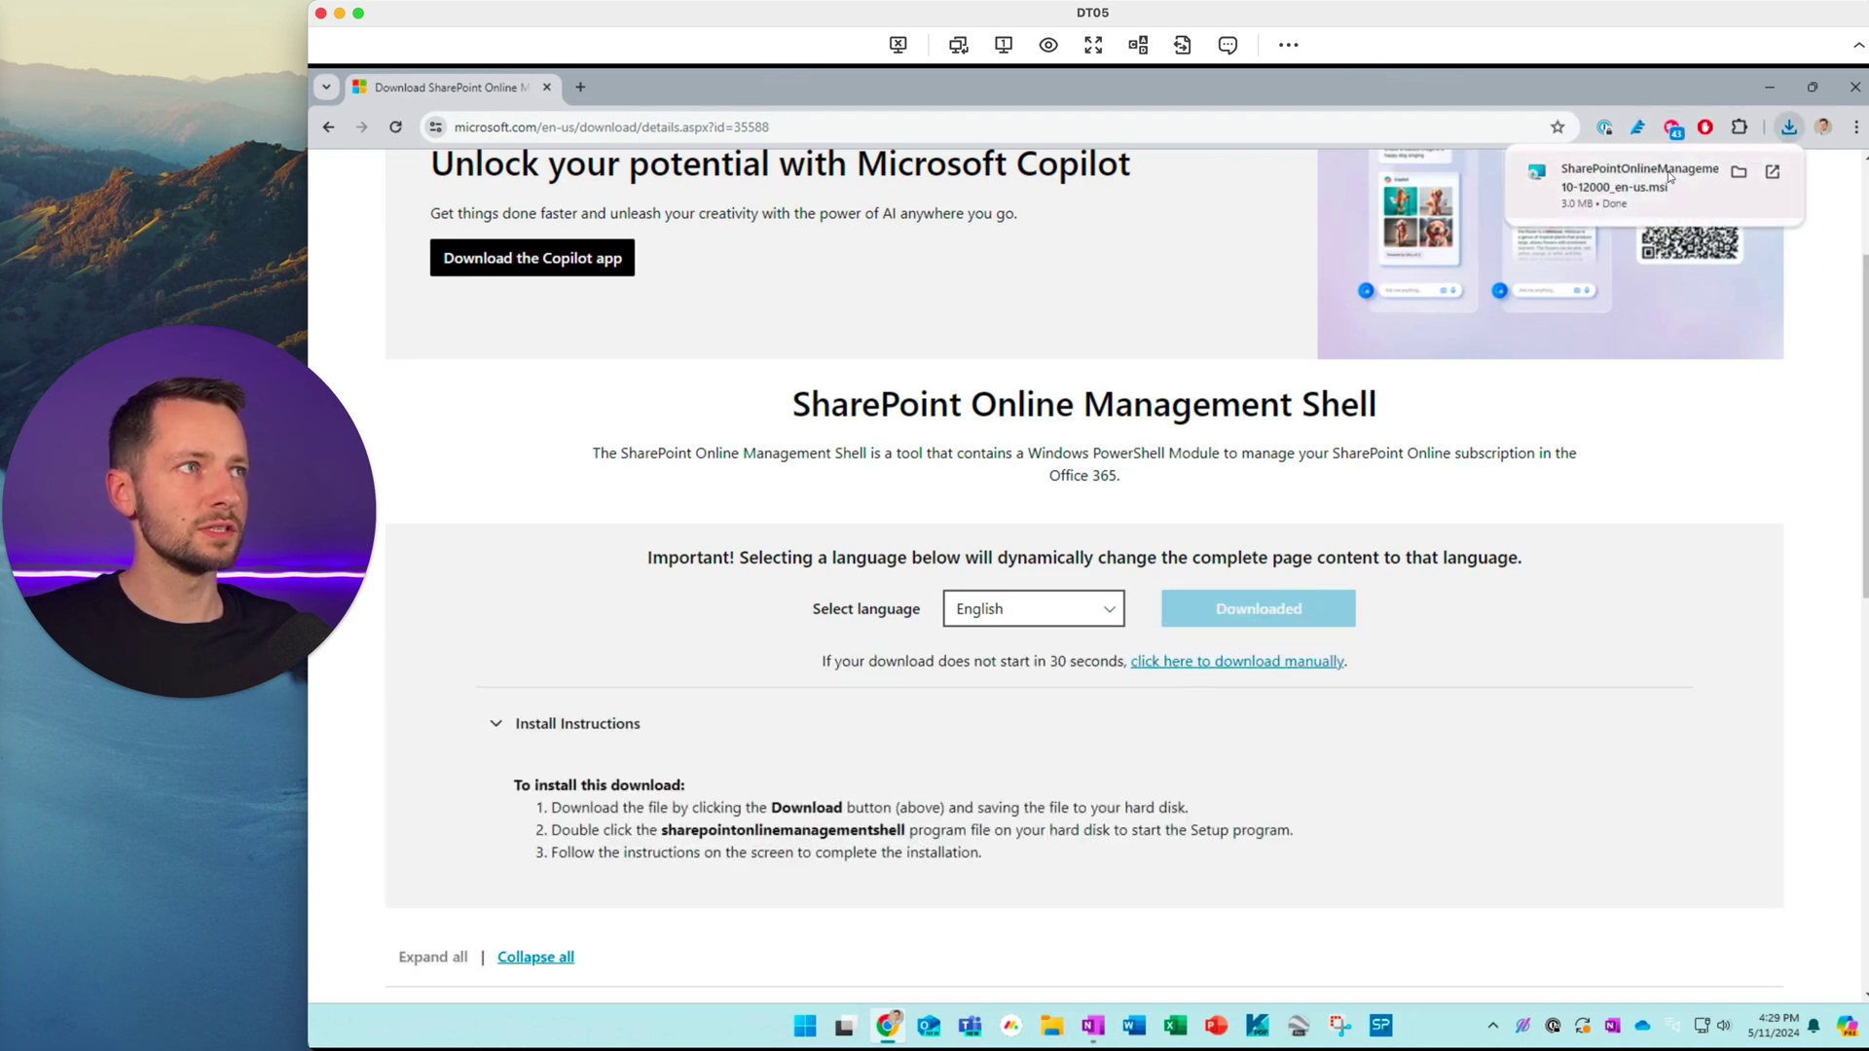
pyautogui.click(1670, 177)
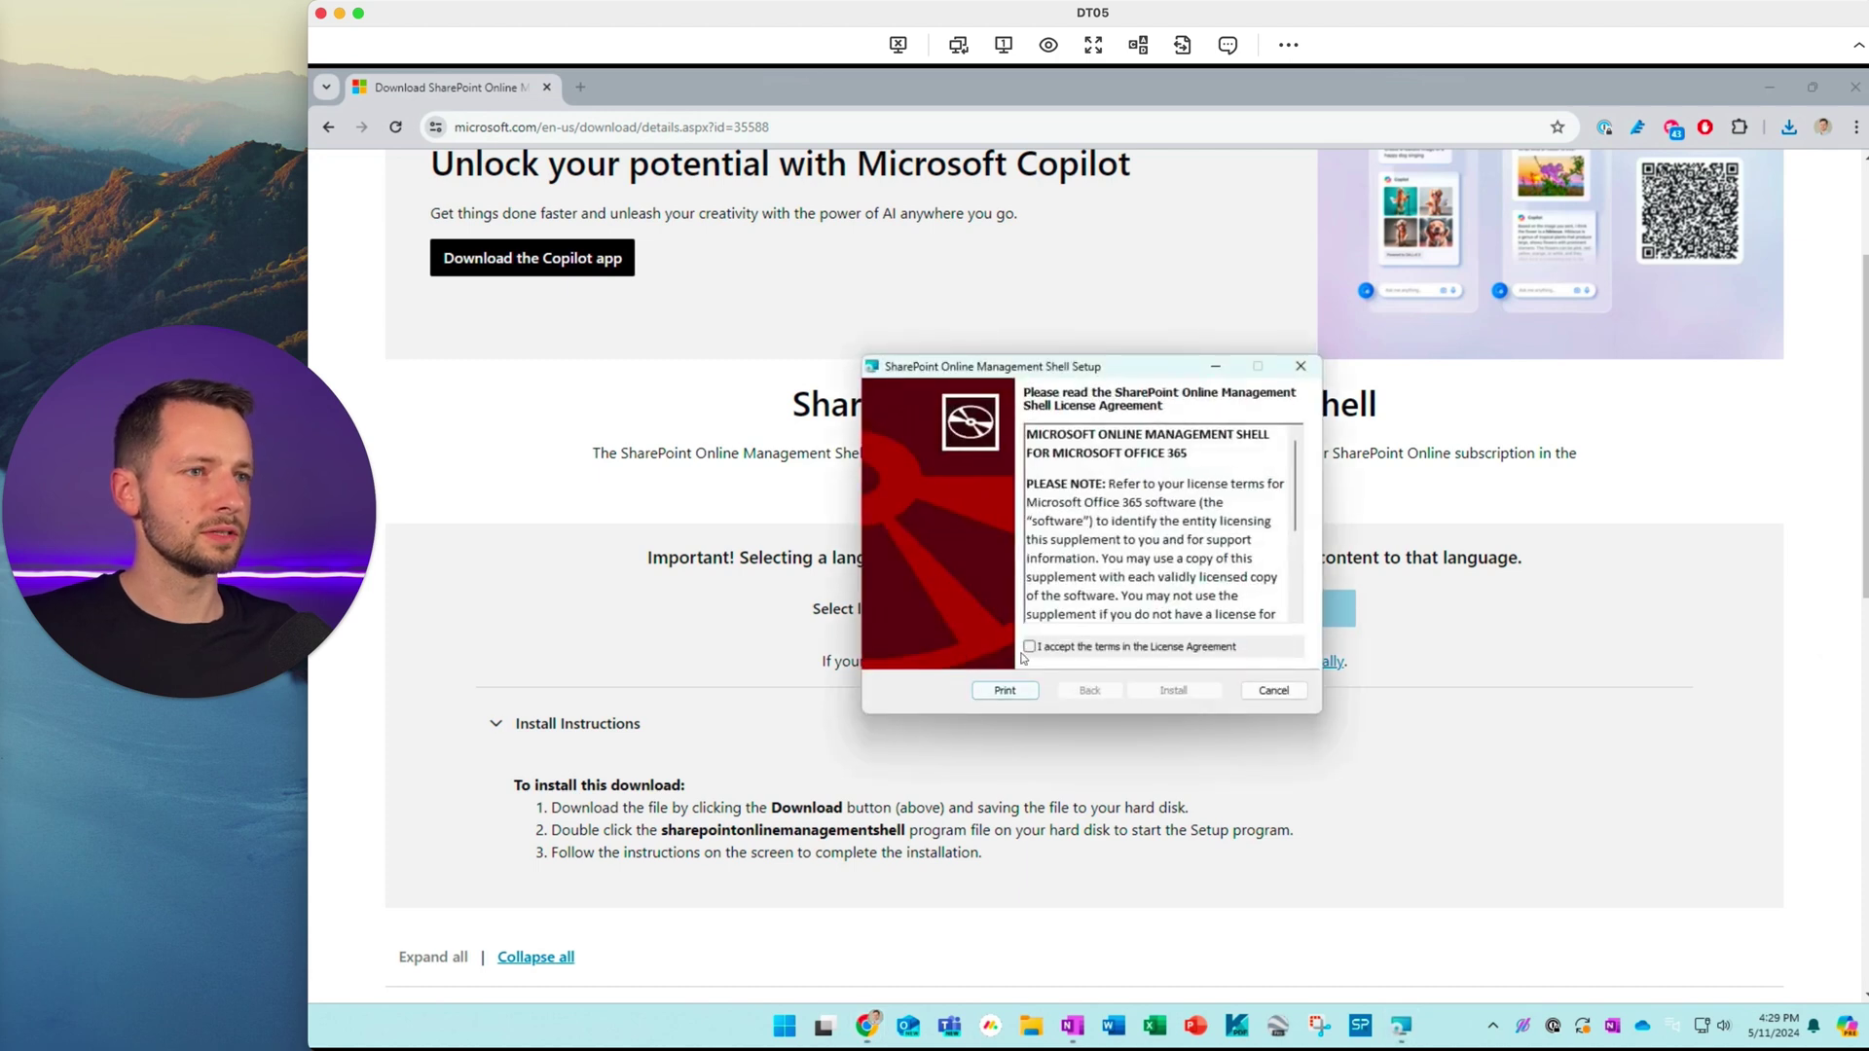
# Accept the licence, install with administrator approval, and finish the setup wizard.
pyautogui.click(1028, 648)
pyautogui.click(1173, 693)
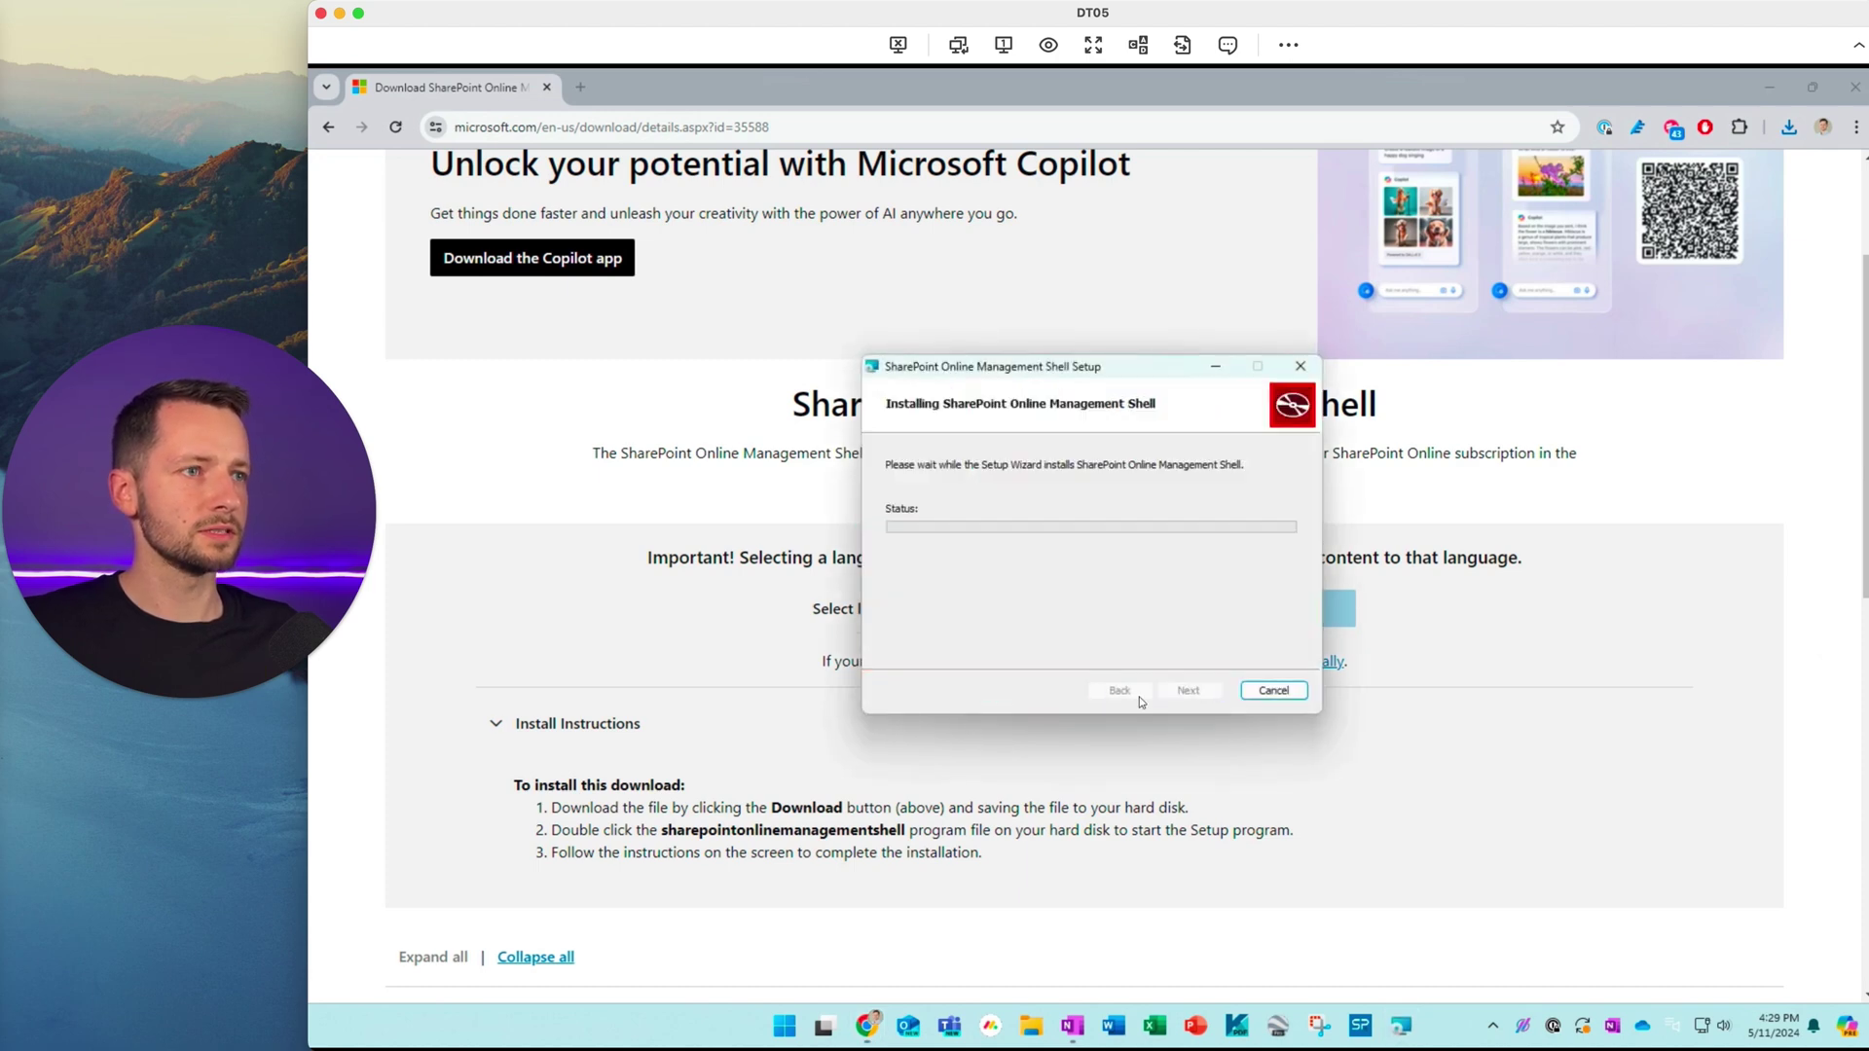
pyautogui.click(999, 682)
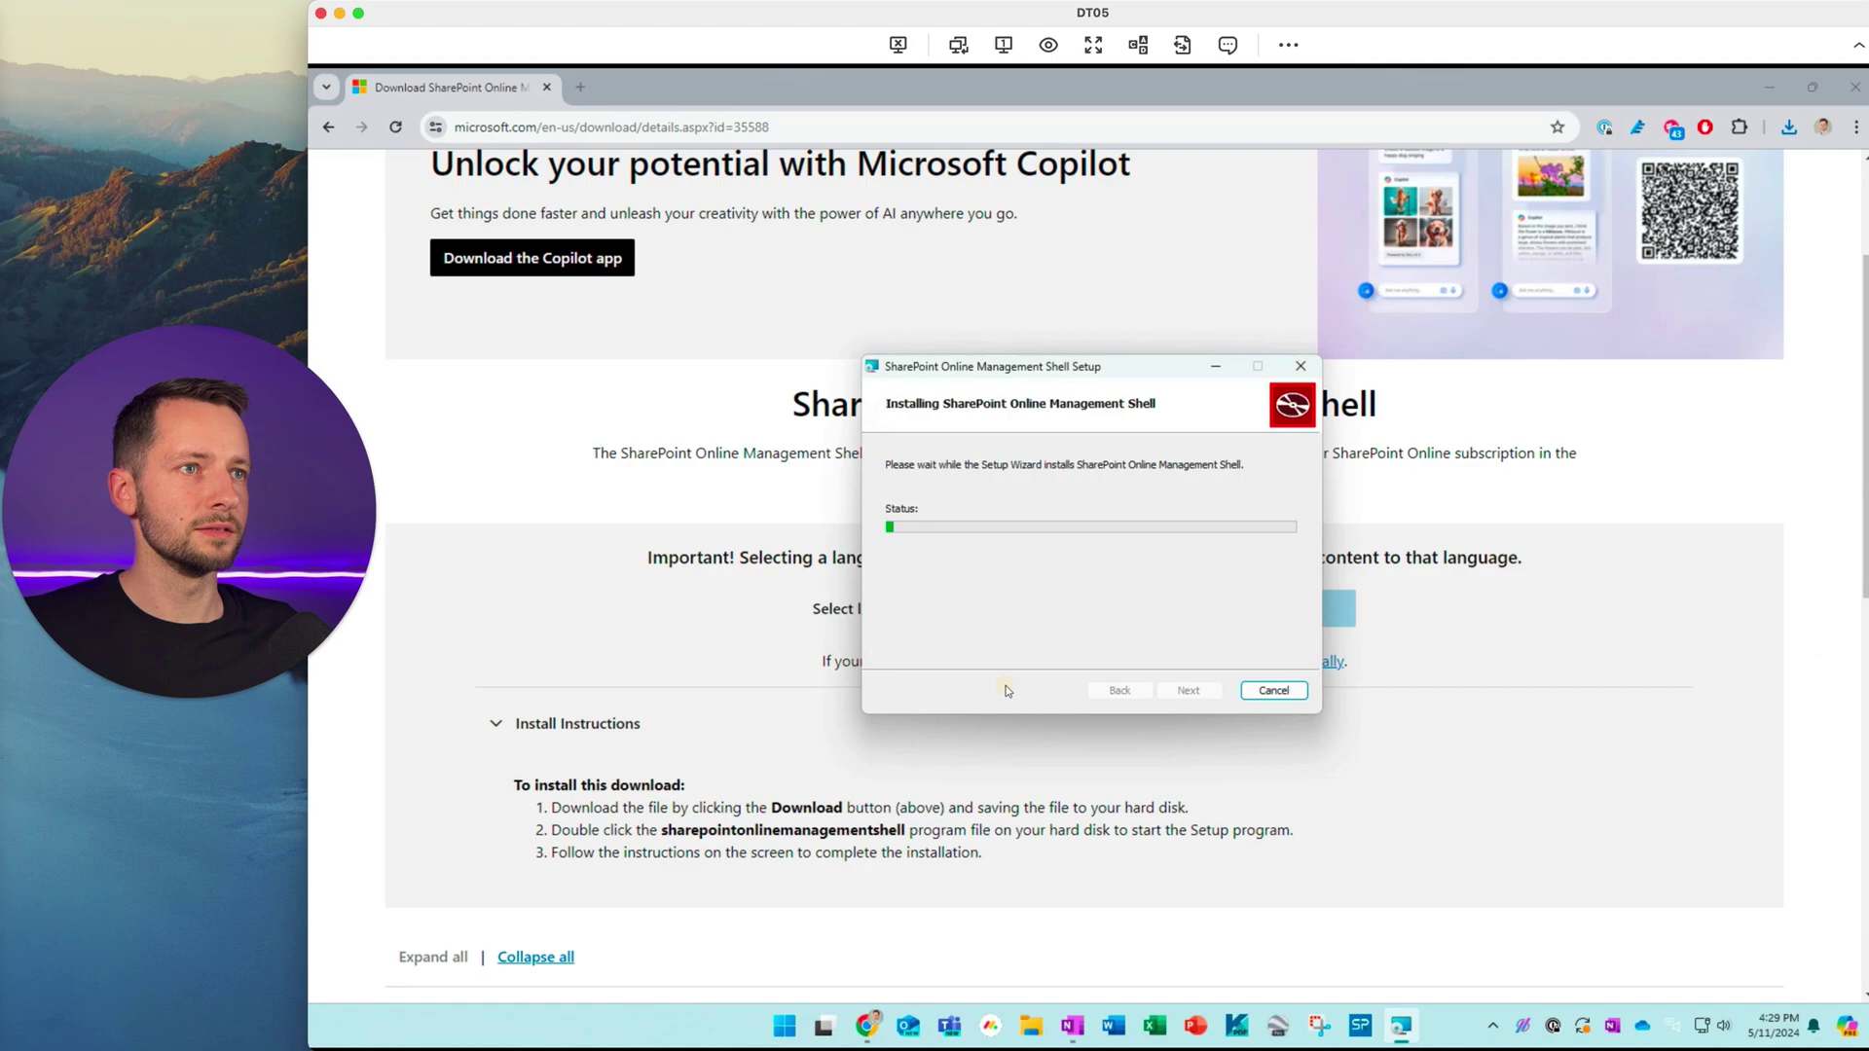
pyautogui.click(1187, 690)
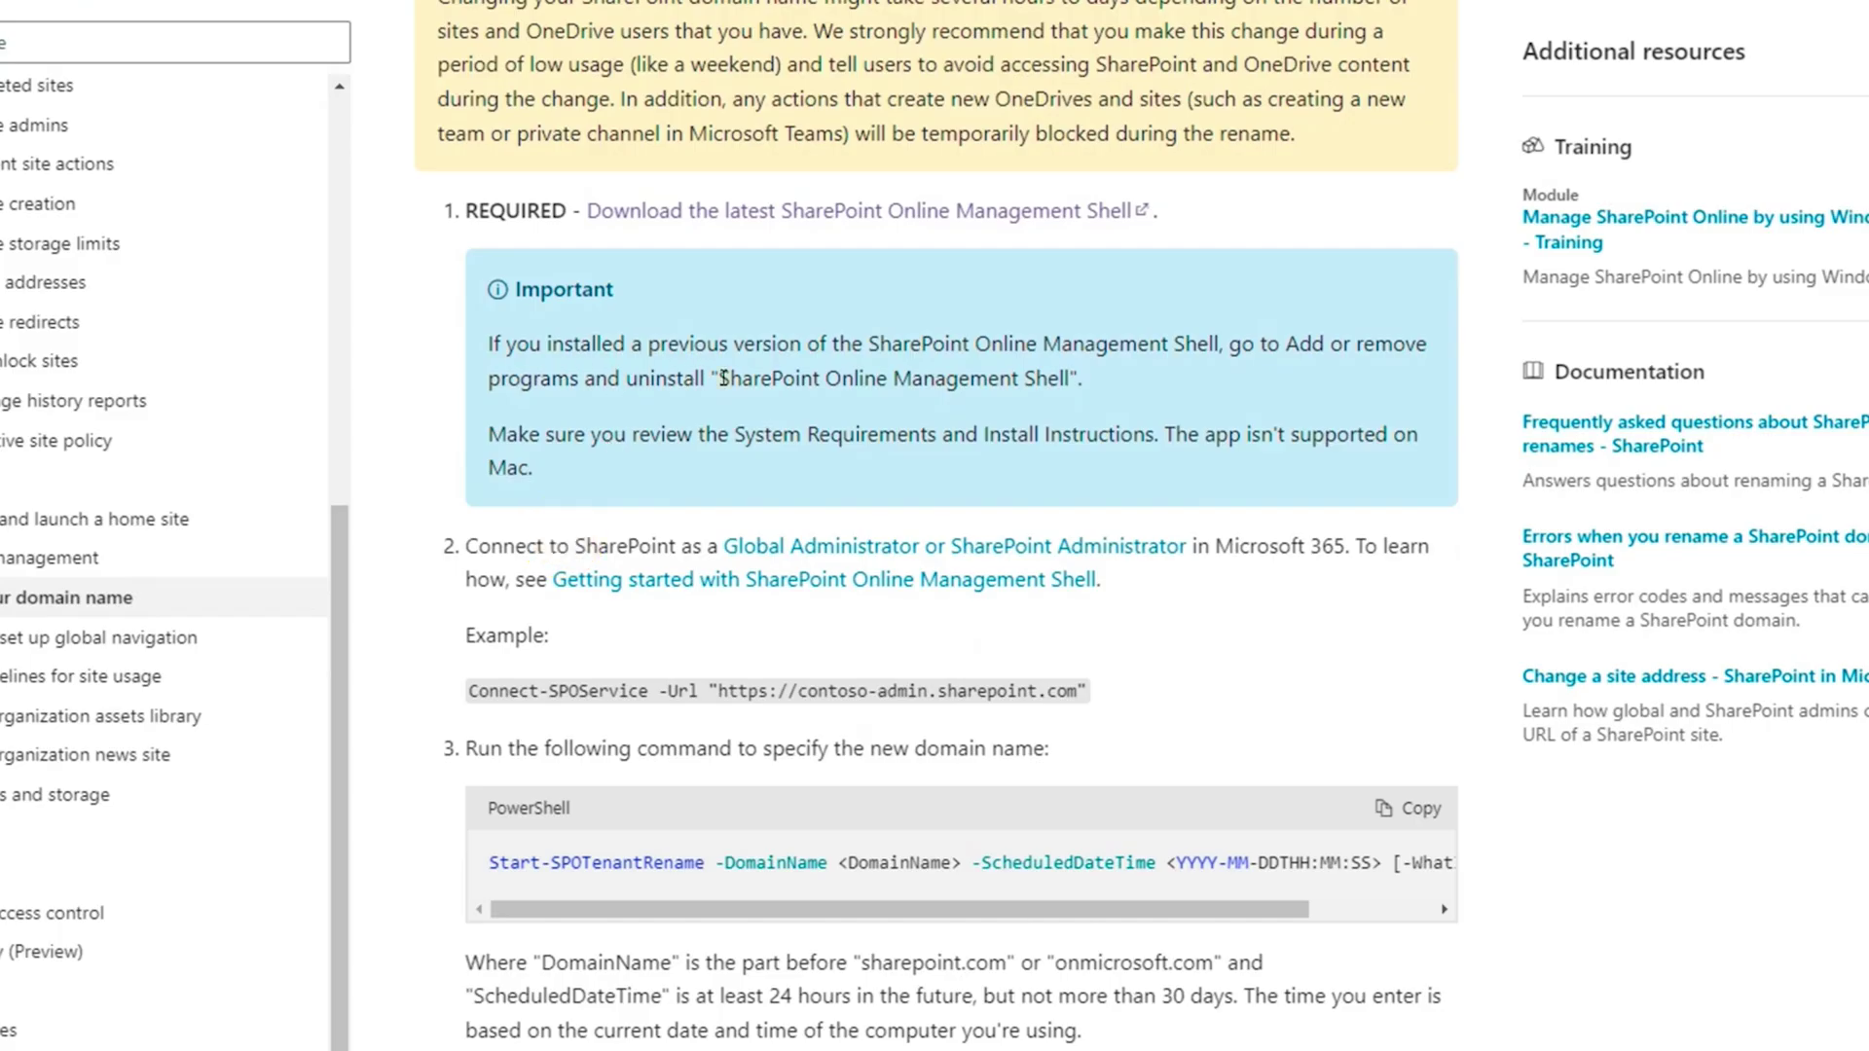
# Search Installed apps in Settings for SharePoint Online Management Shell via Add or remove programs.
pyautogui.moveTo(723, 378); pyautogui.dragTo(1071, 372)
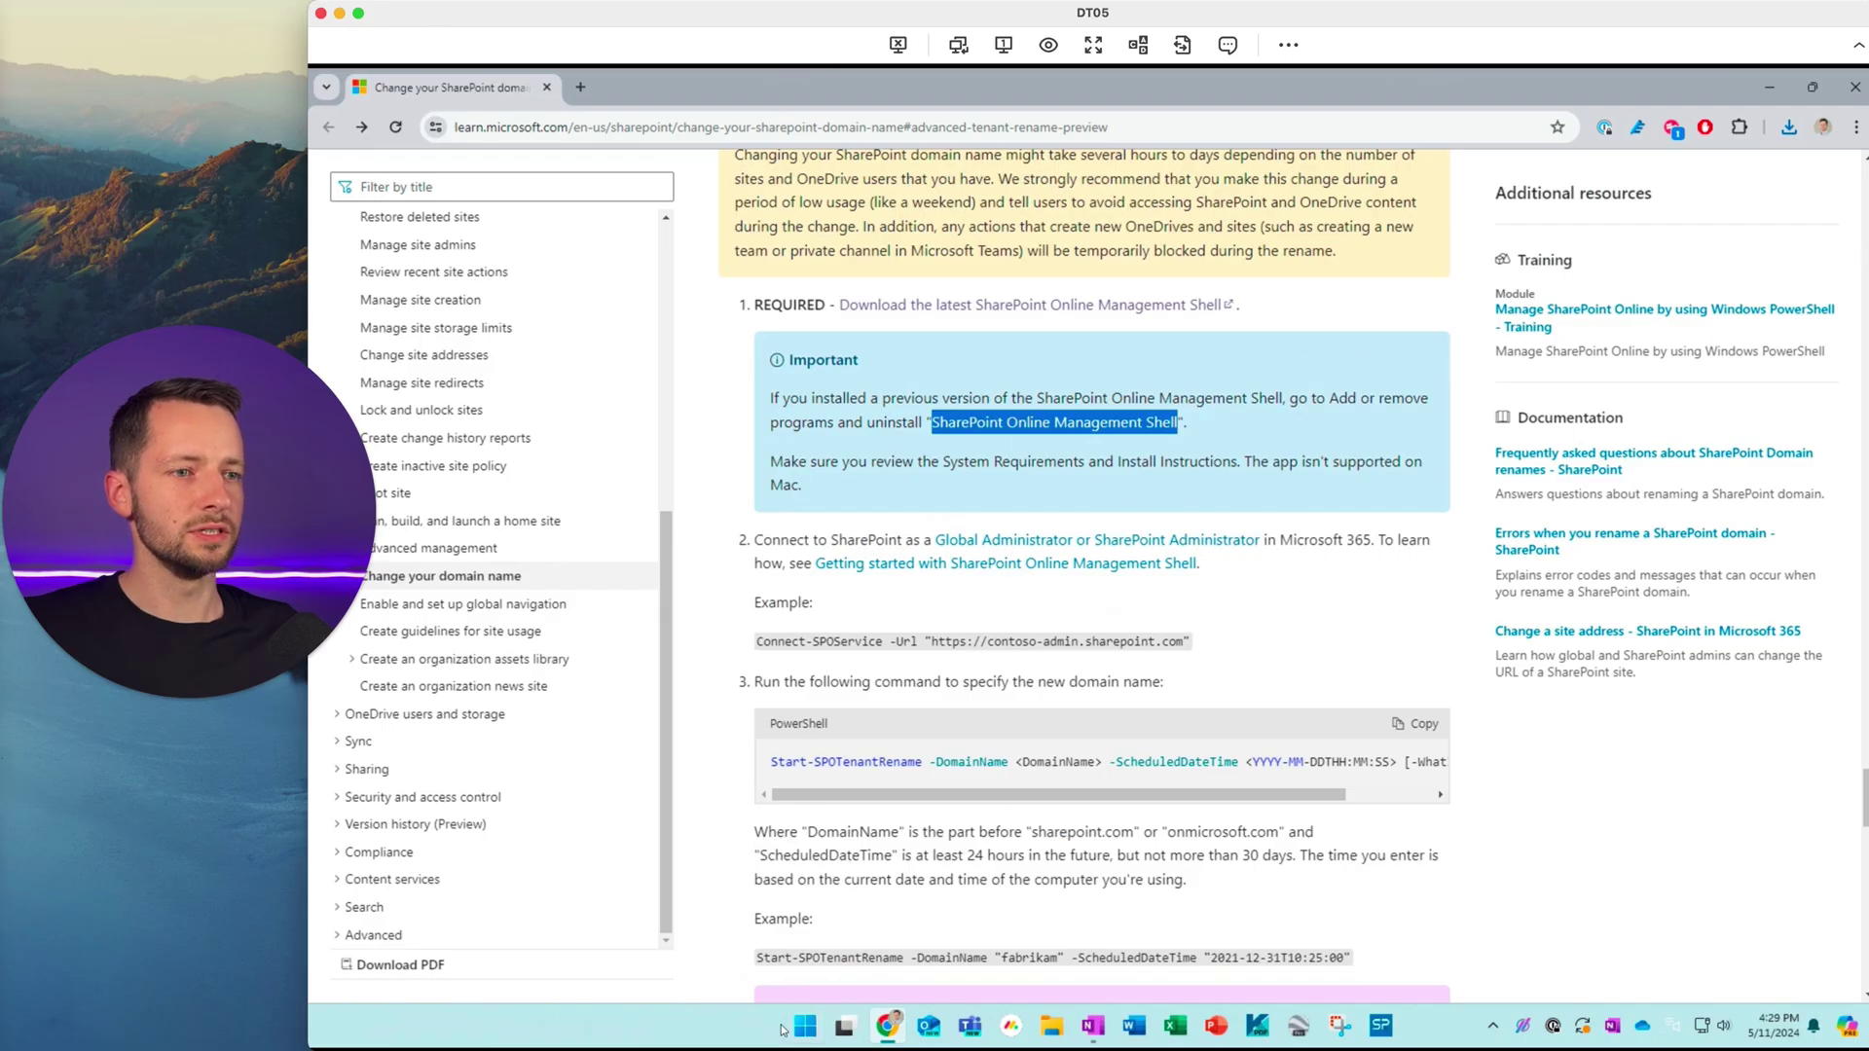
pyautogui.click(785, 1028)
pyautogui.write('add')
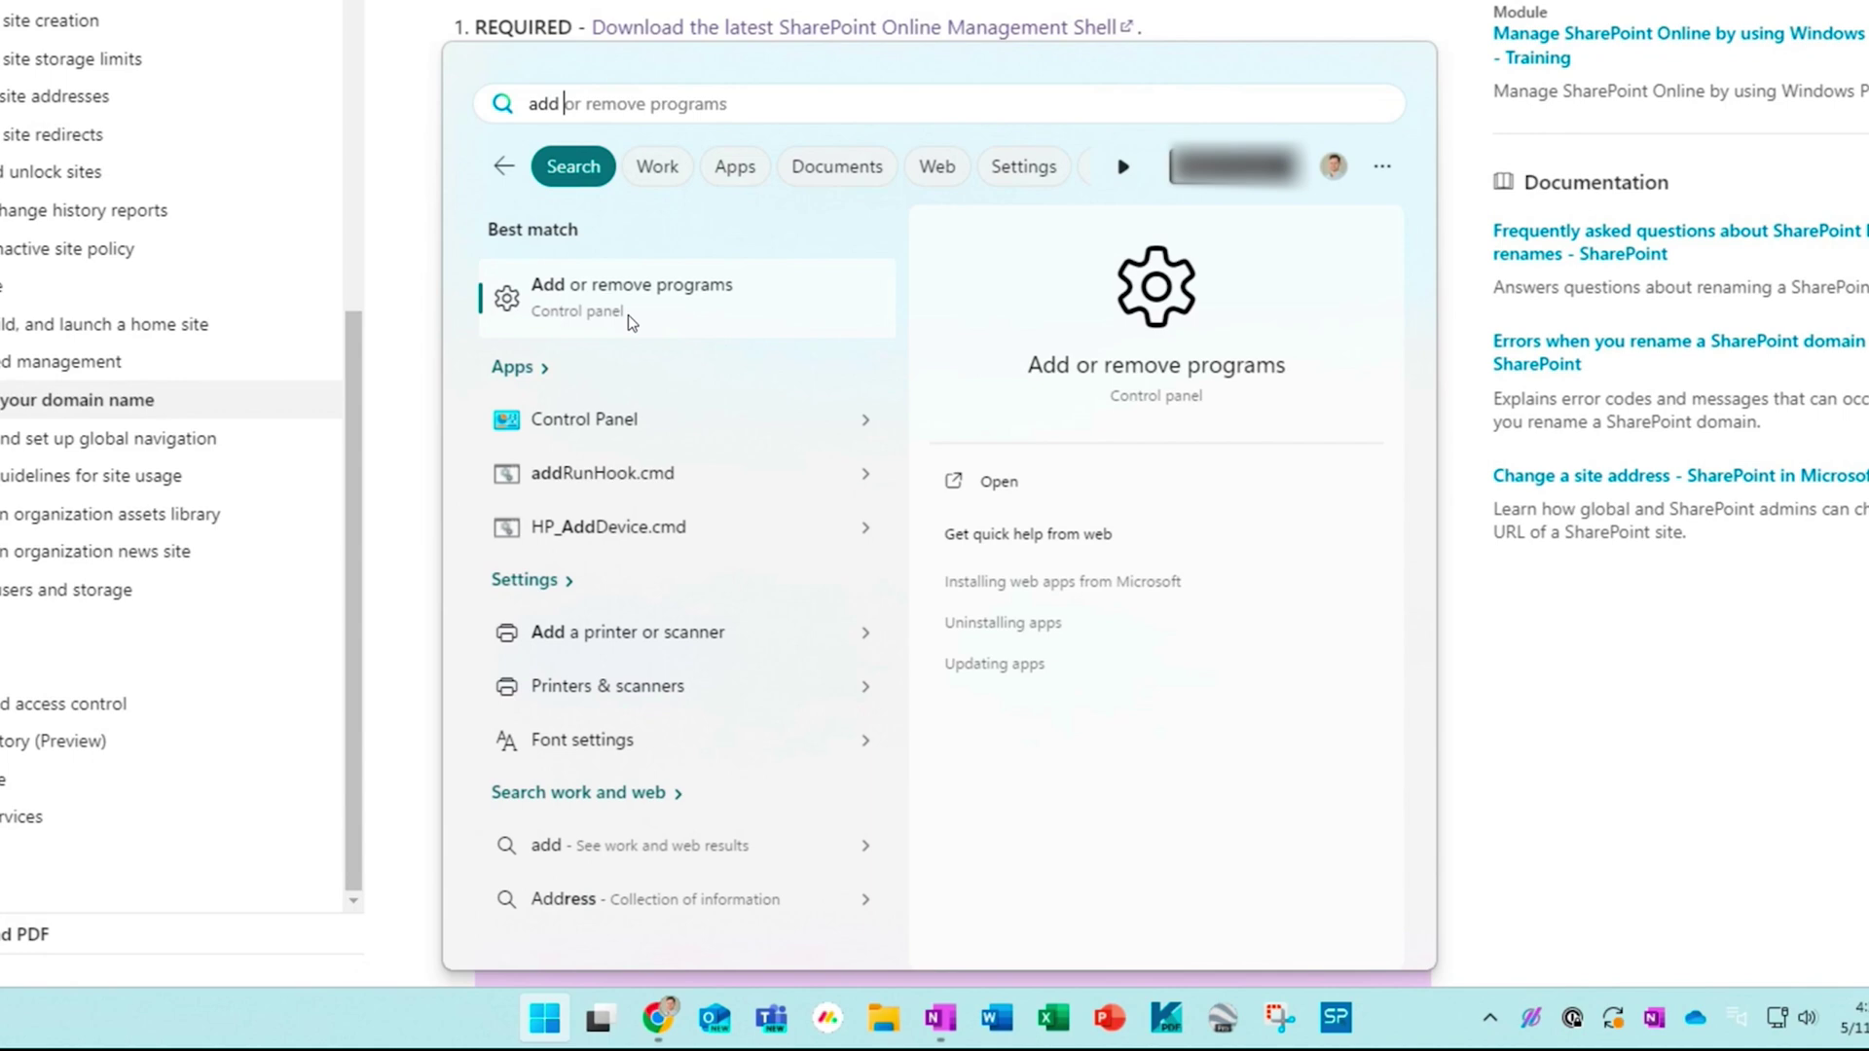
pyautogui.click(628, 314)
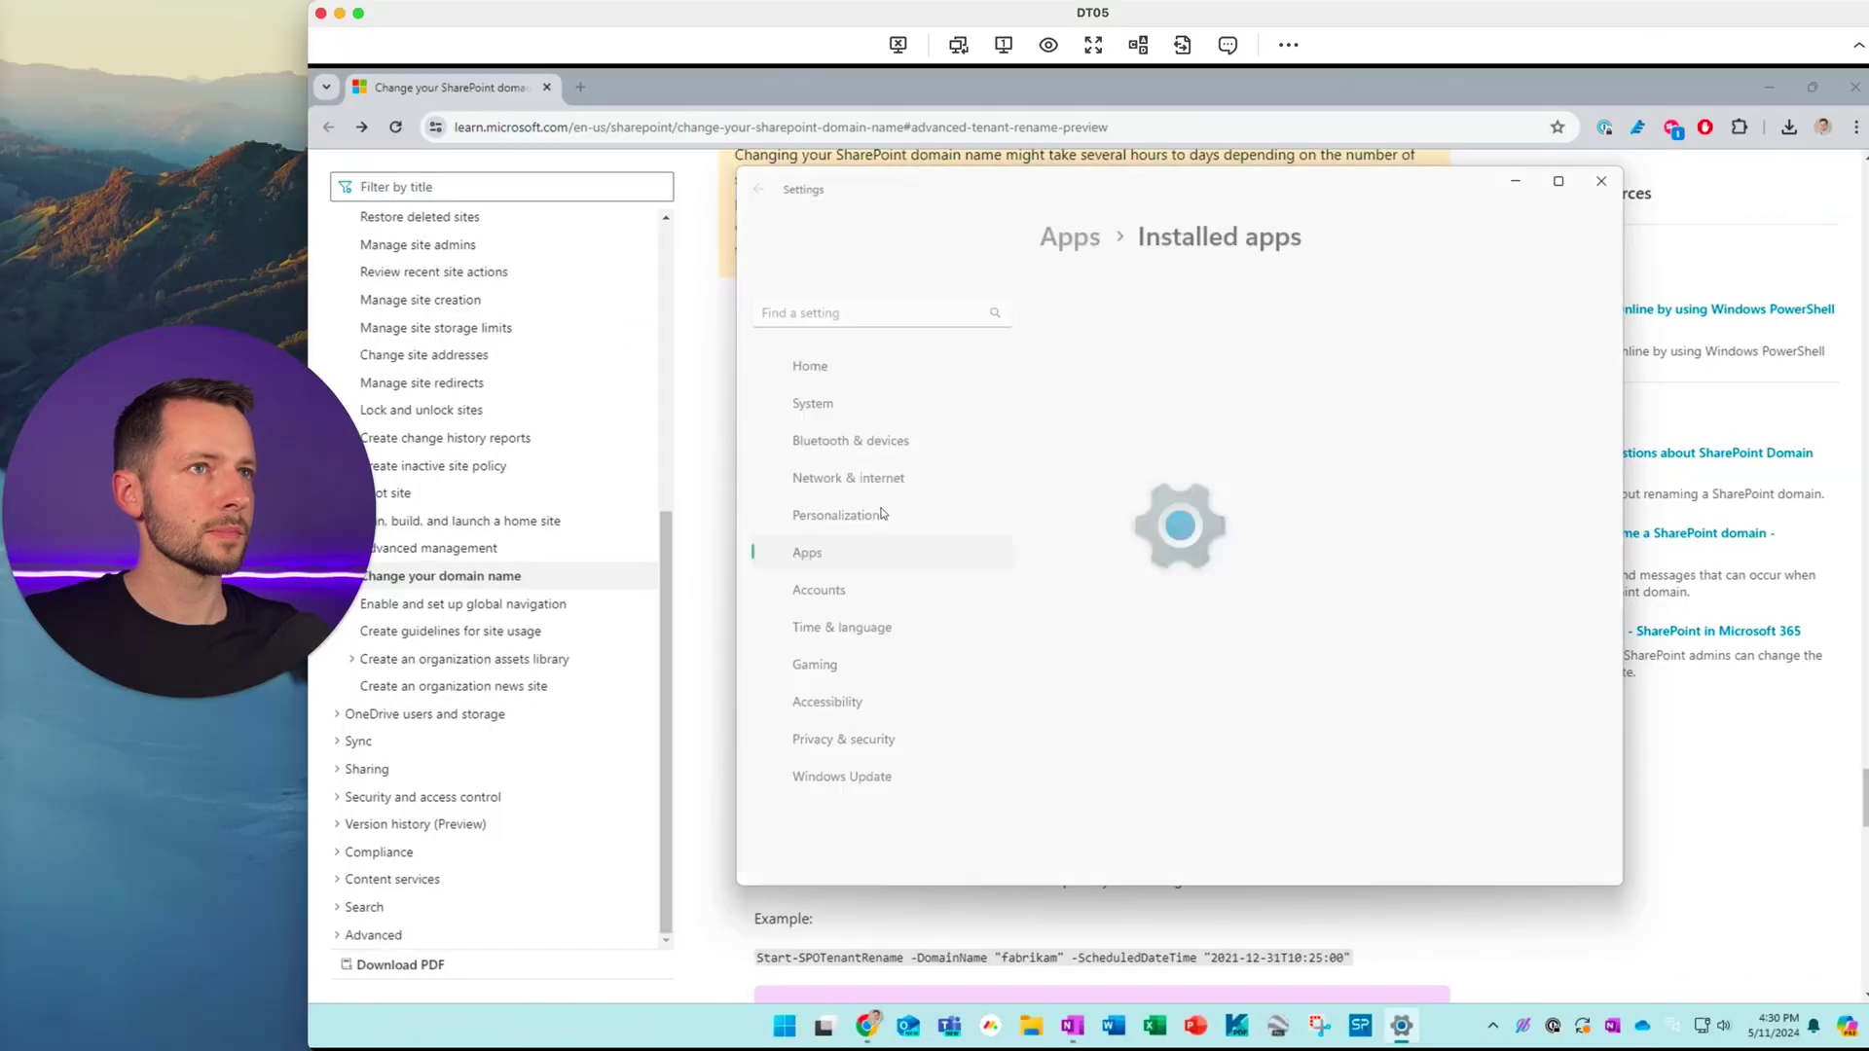
pyautogui.click(1142, 284)
pyautogui.write('SharePoint Online Management Shell')
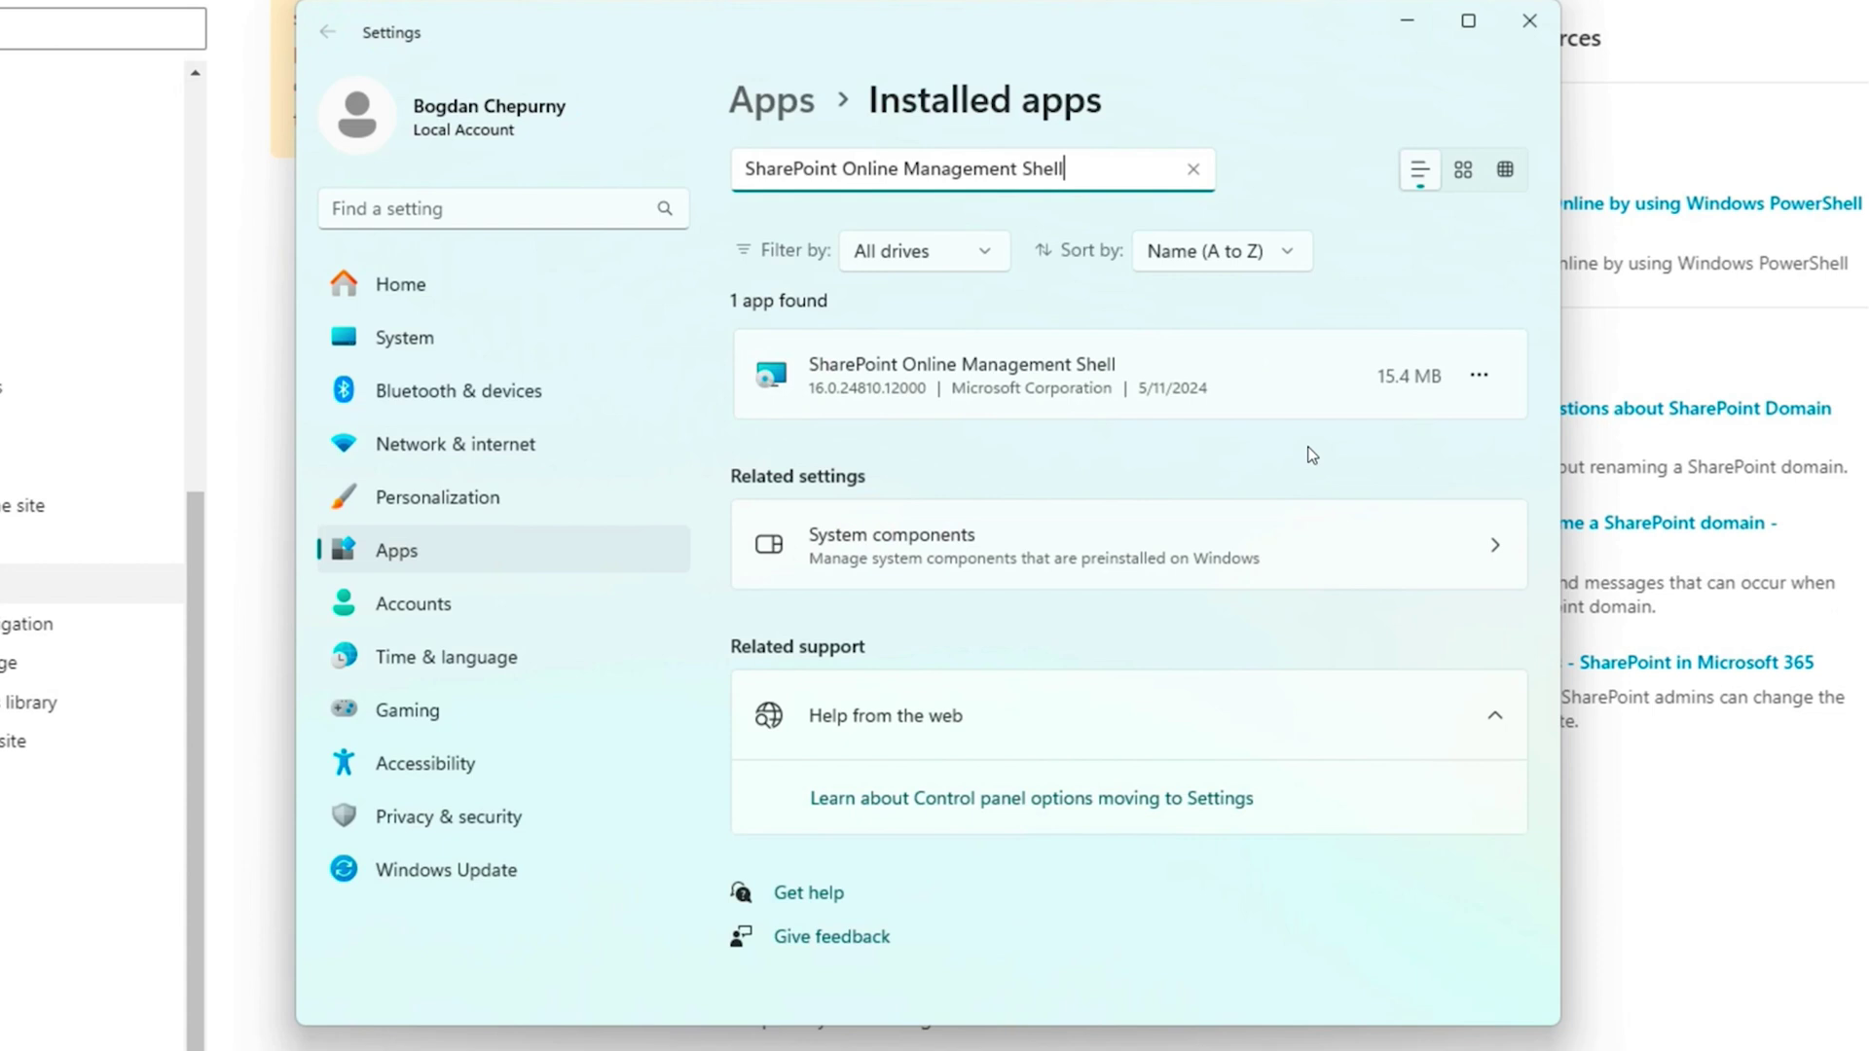
# Check the shell's options without uninstalling it, then close Settings.
pyautogui.click(1480, 380)
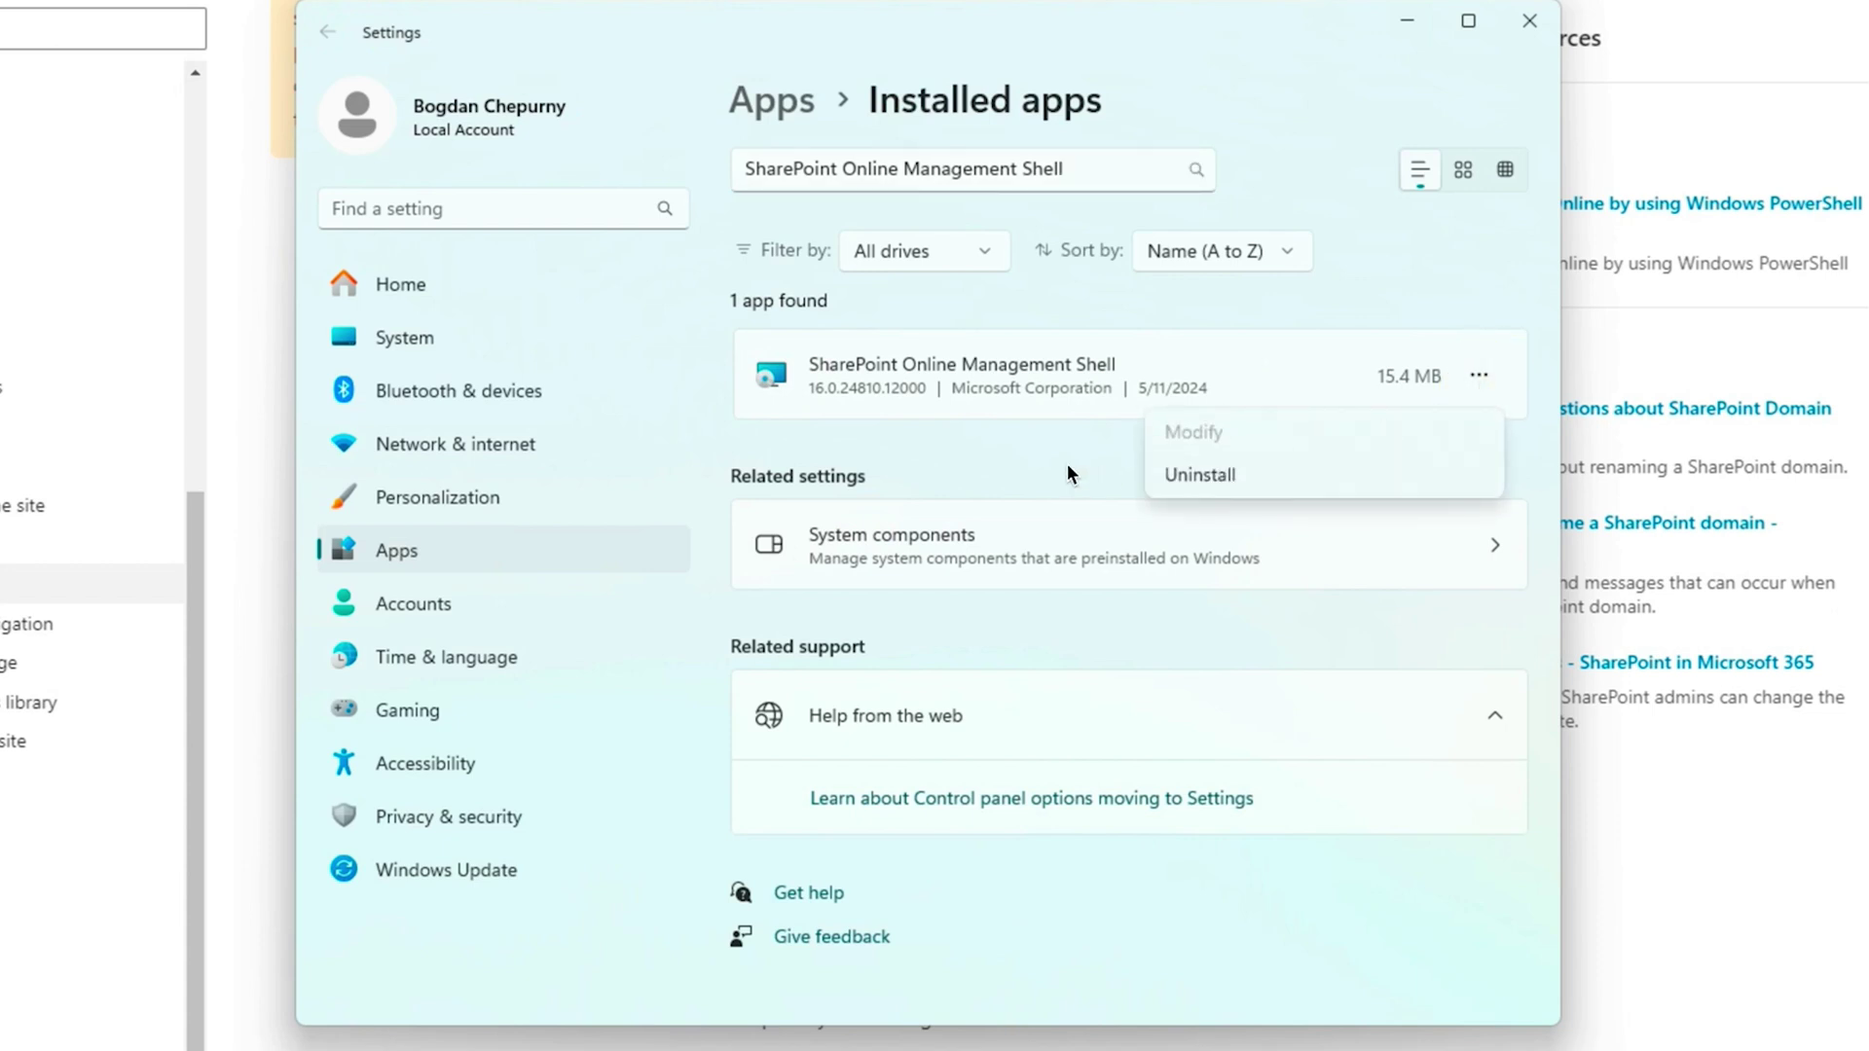
pyautogui.click(1101, 440)
pyautogui.click(1523, 24)
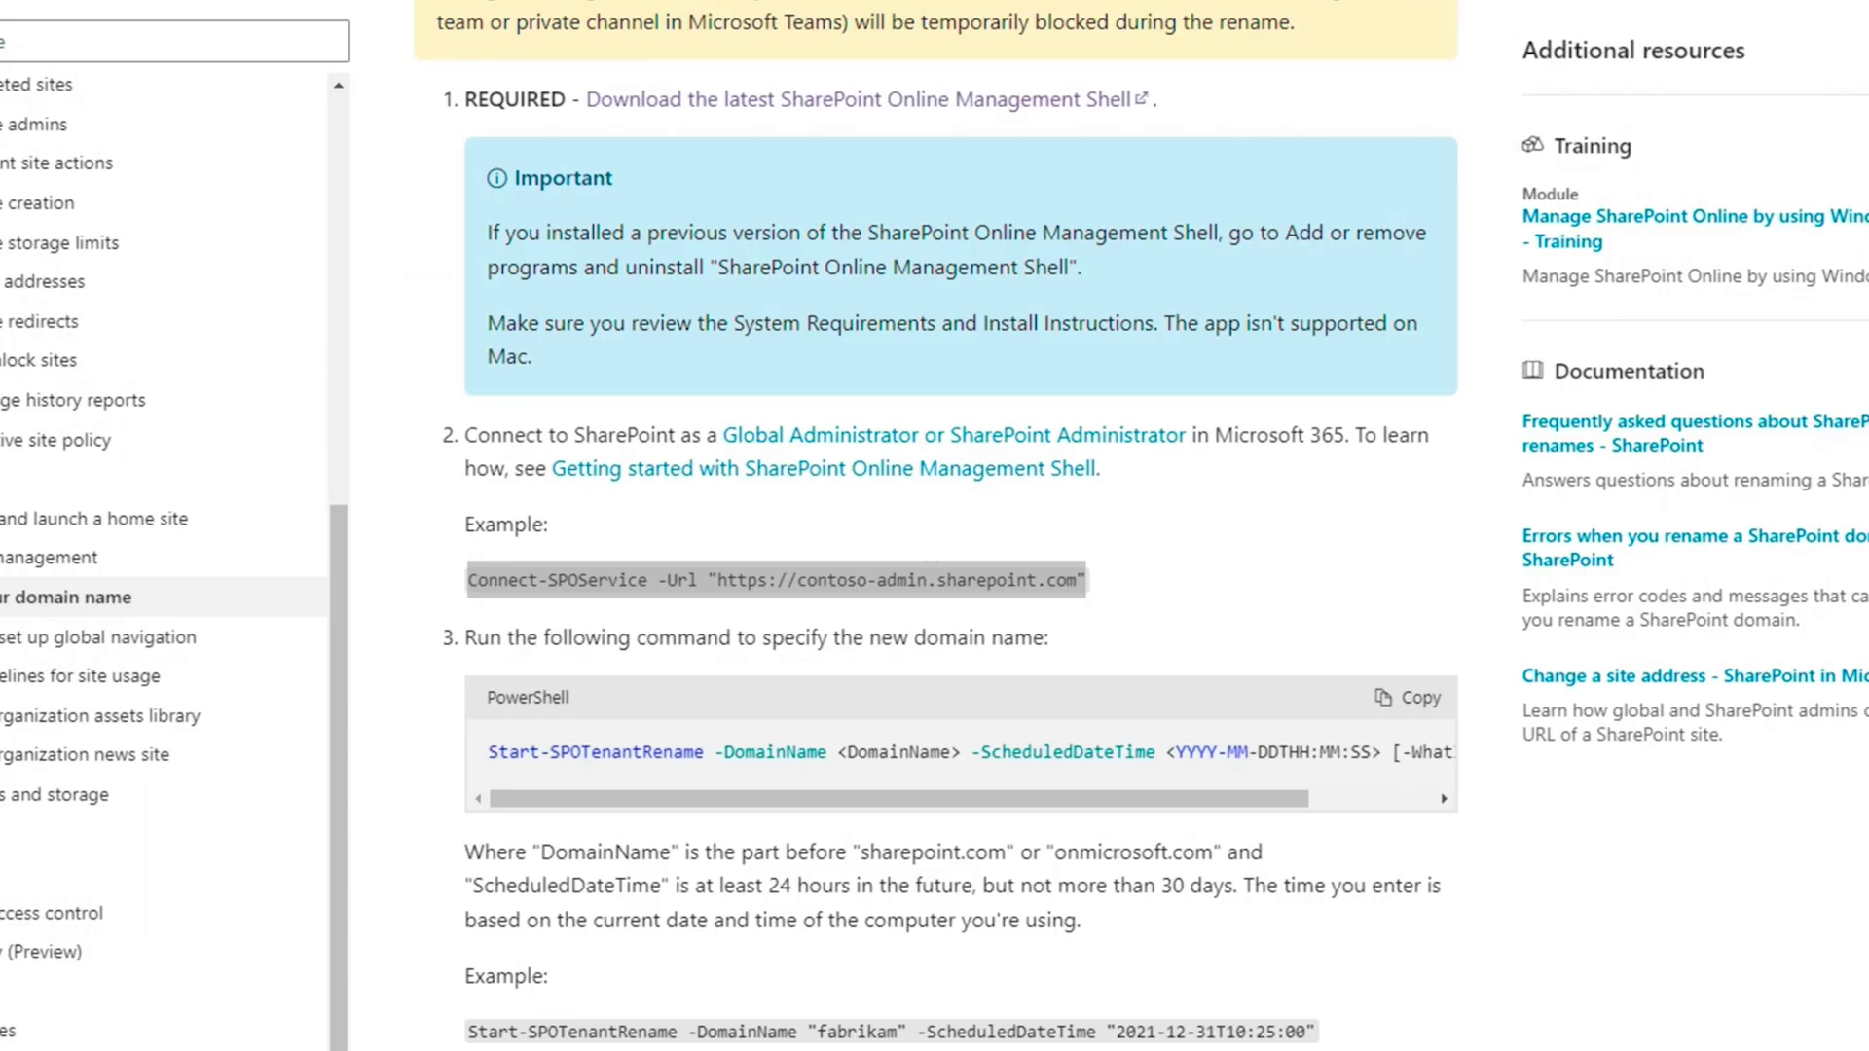
# Launch Windows PowerShell from the Start search.
pyautogui.press('super')
pyautogui.write('powershell')
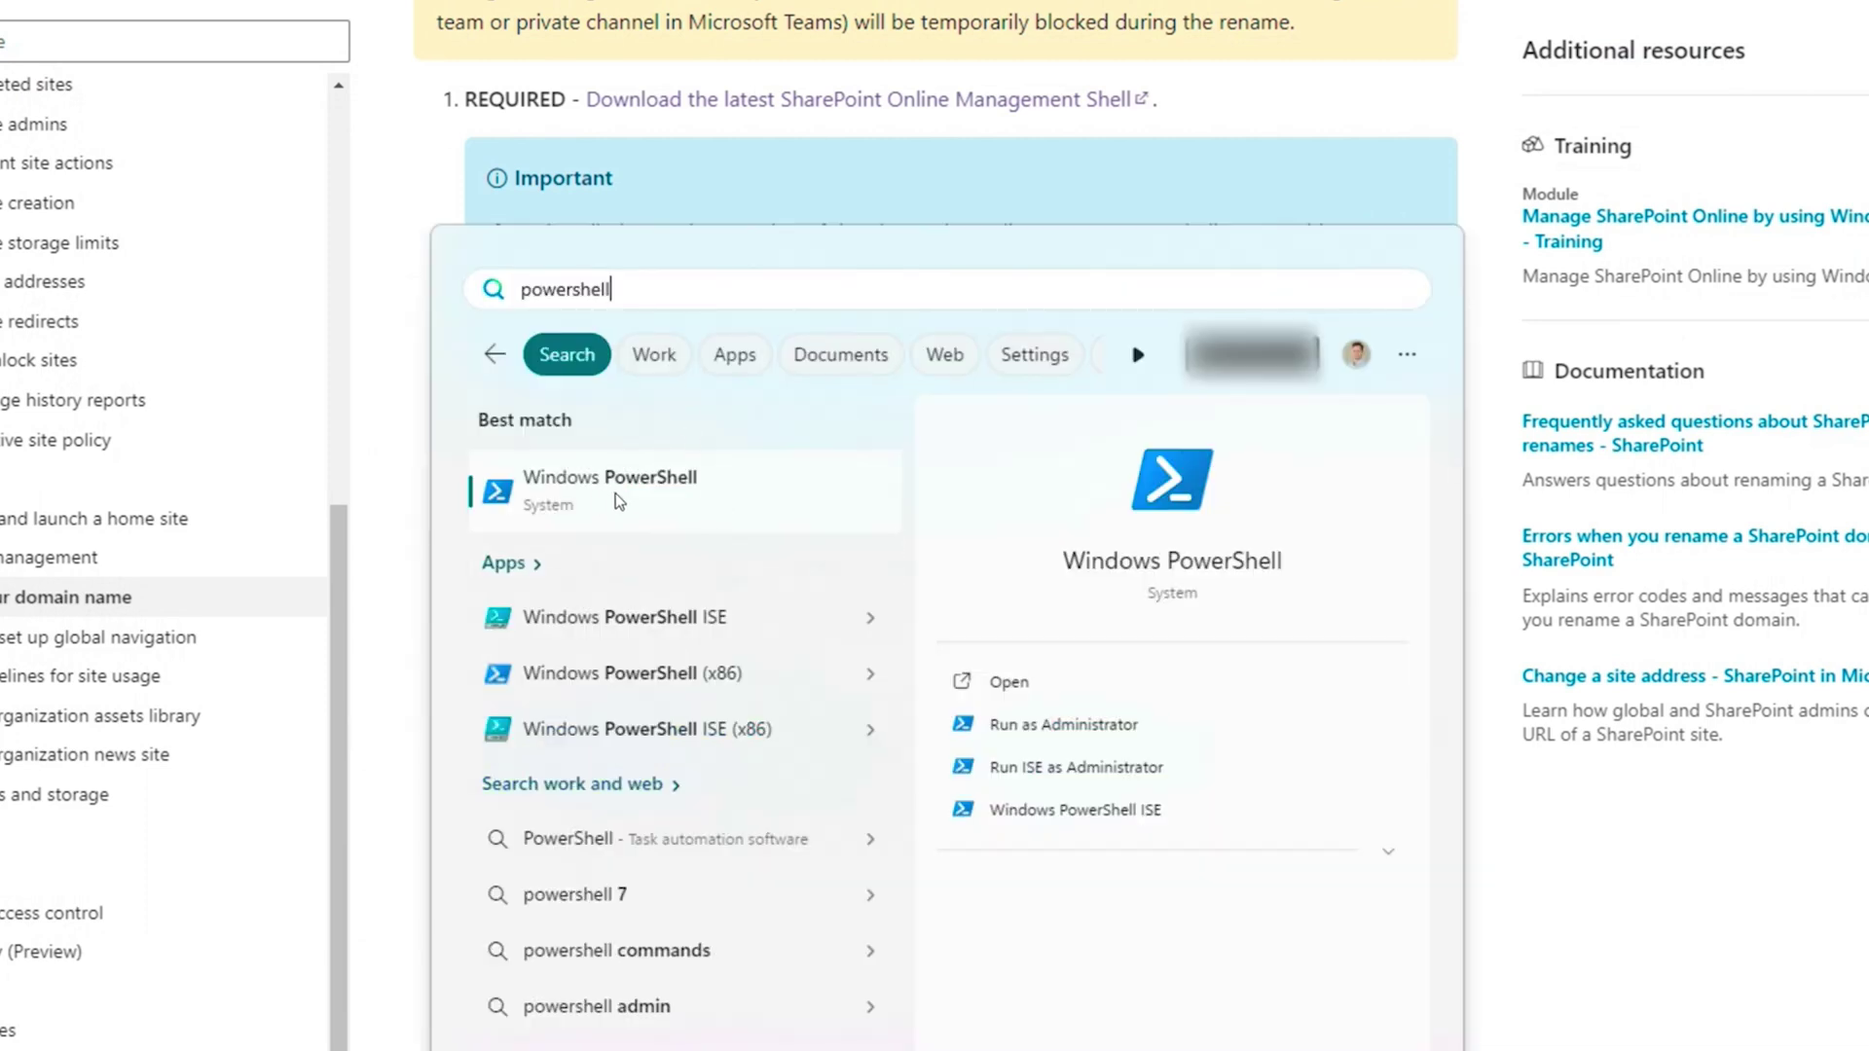
pyautogui.click(640, 504)
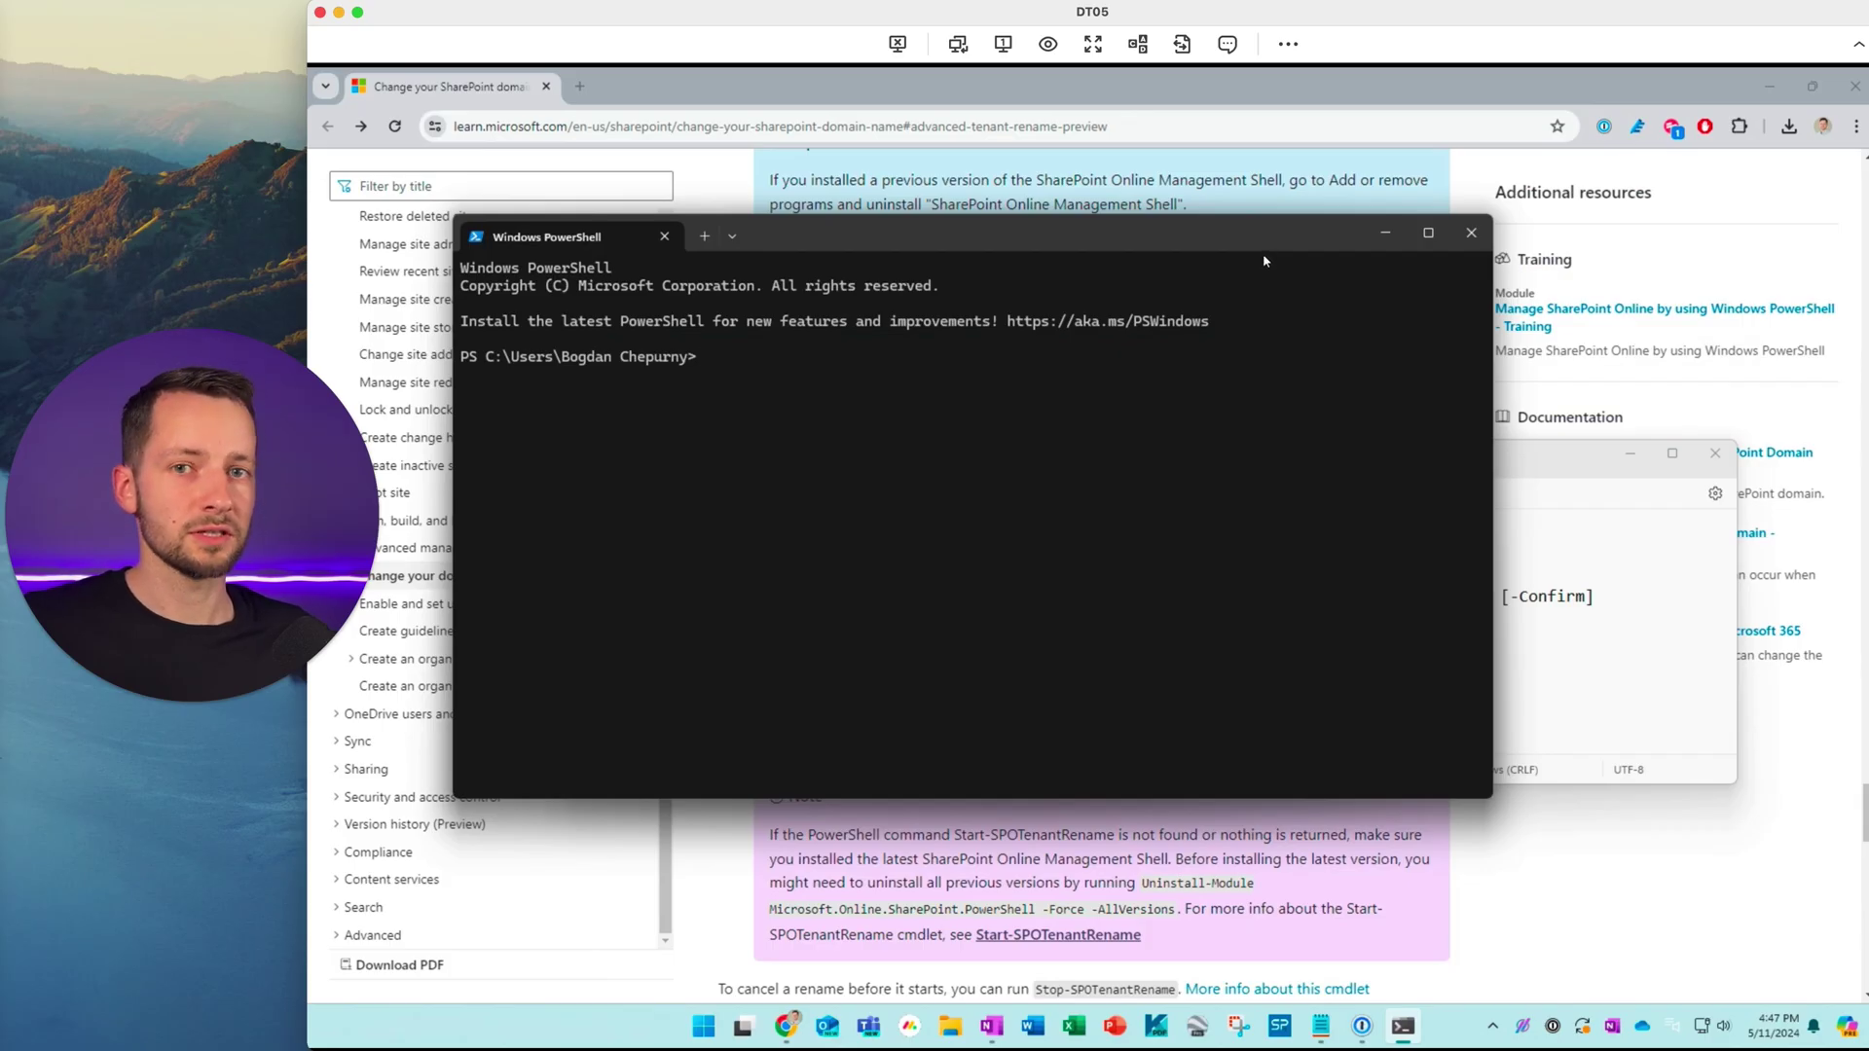
# In Notepad, replace <OldCompanyName> with SellerApex and copy the Connect-SPOService line.
pyautogui.click(1527, 466)
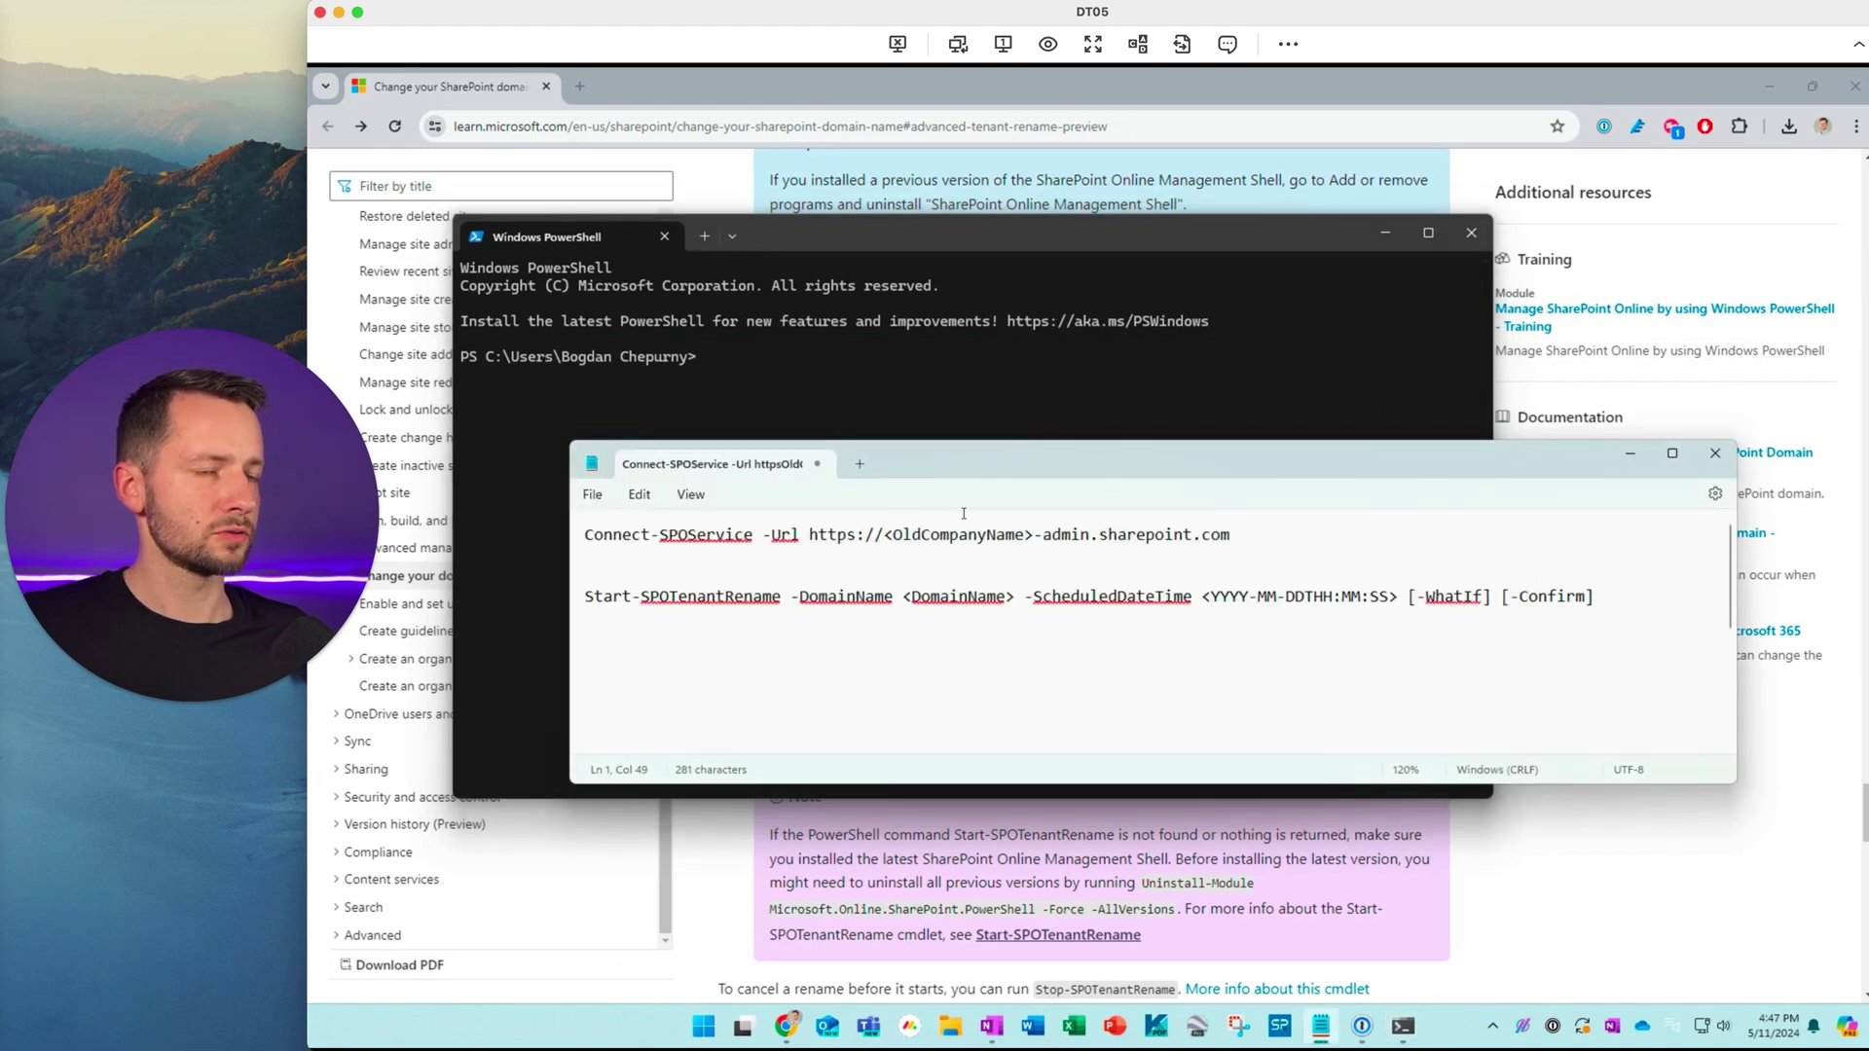
pyautogui.moveTo(584, 534); pyautogui.dragTo(1163, 538)
pyautogui.click(885, 542)
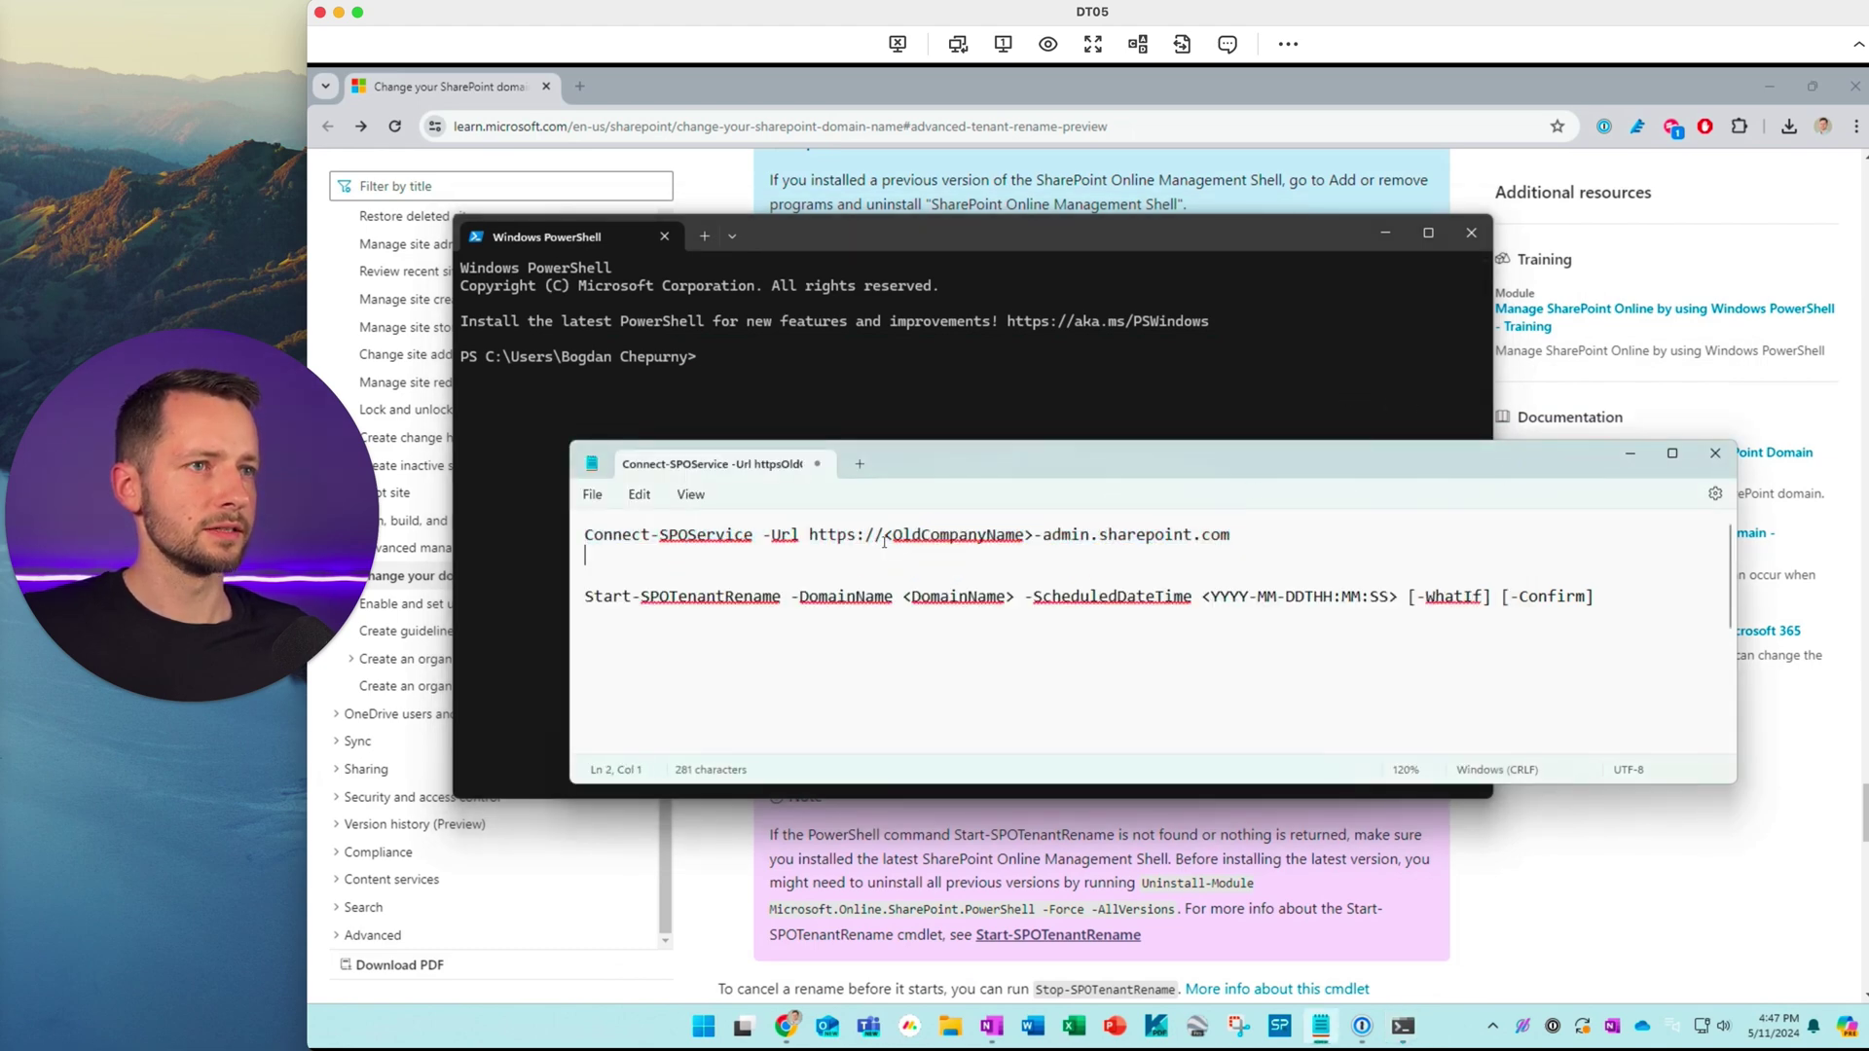
pyautogui.moveTo(885, 541); pyautogui.dragTo(1034, 541)
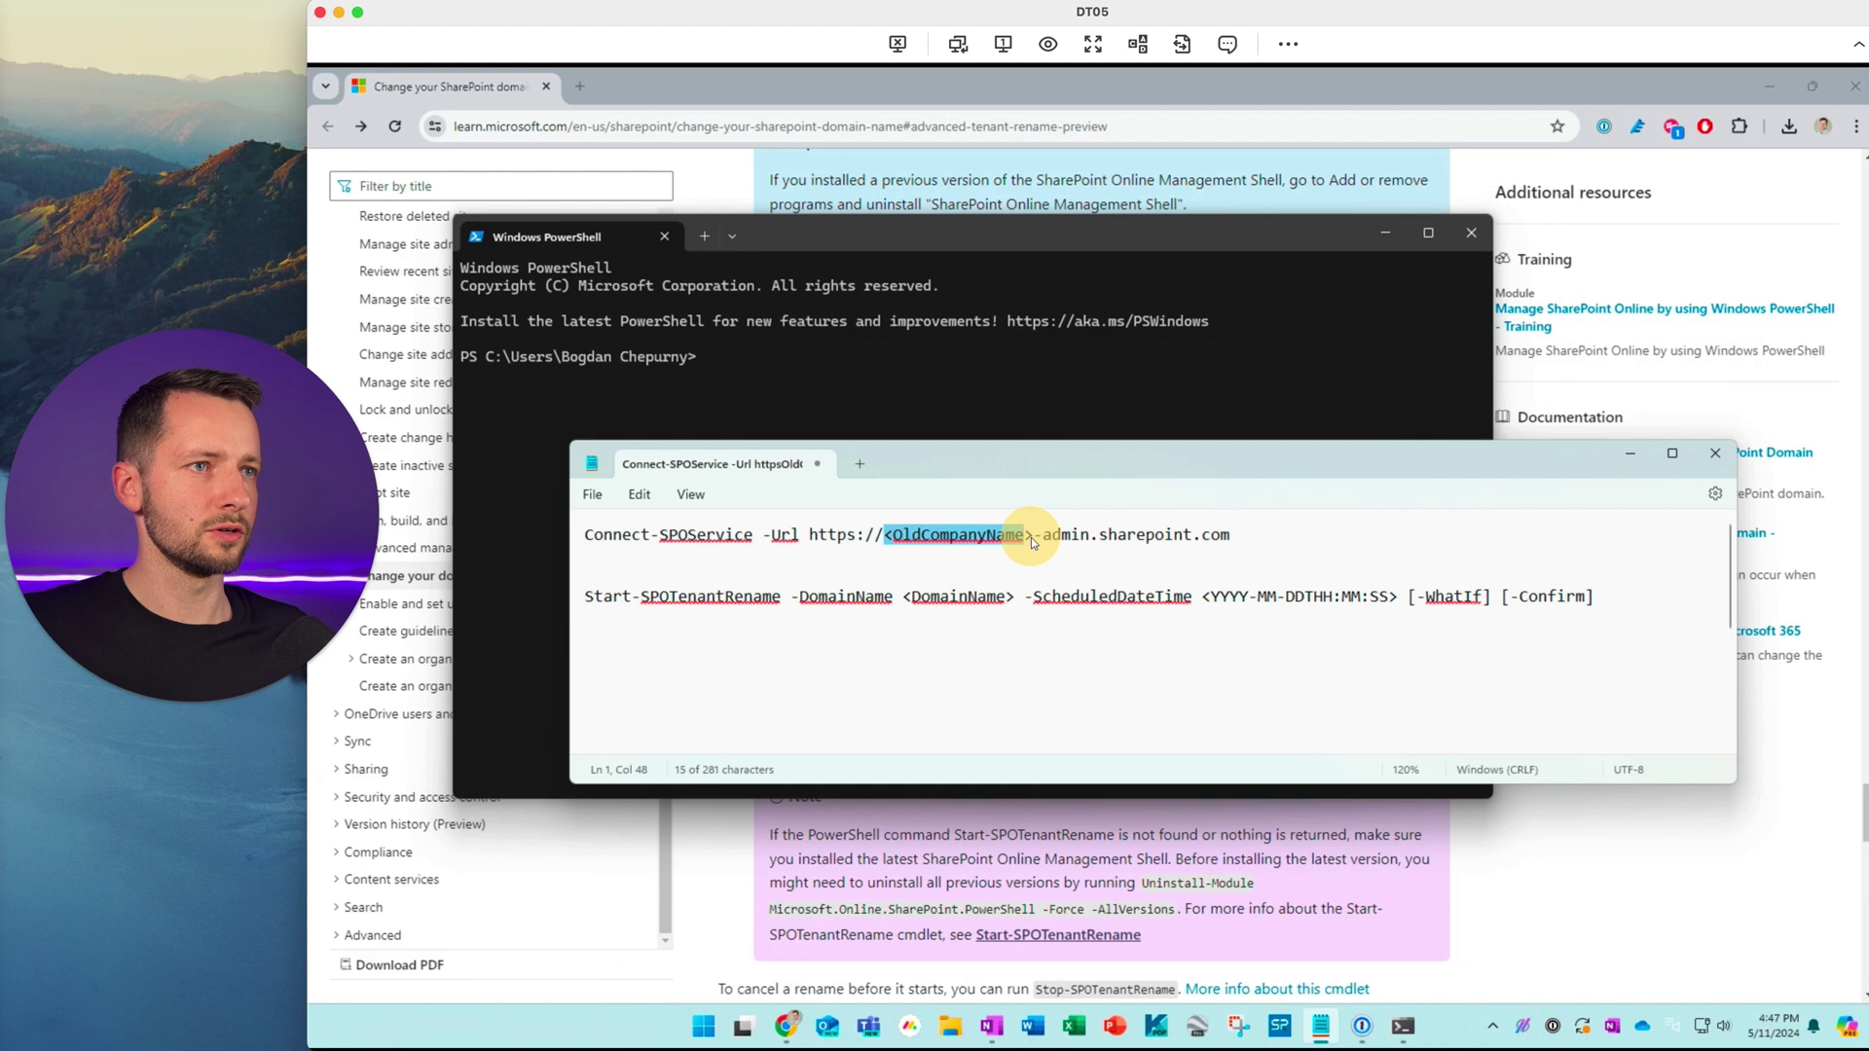
pyautogui.write('SellerApe')
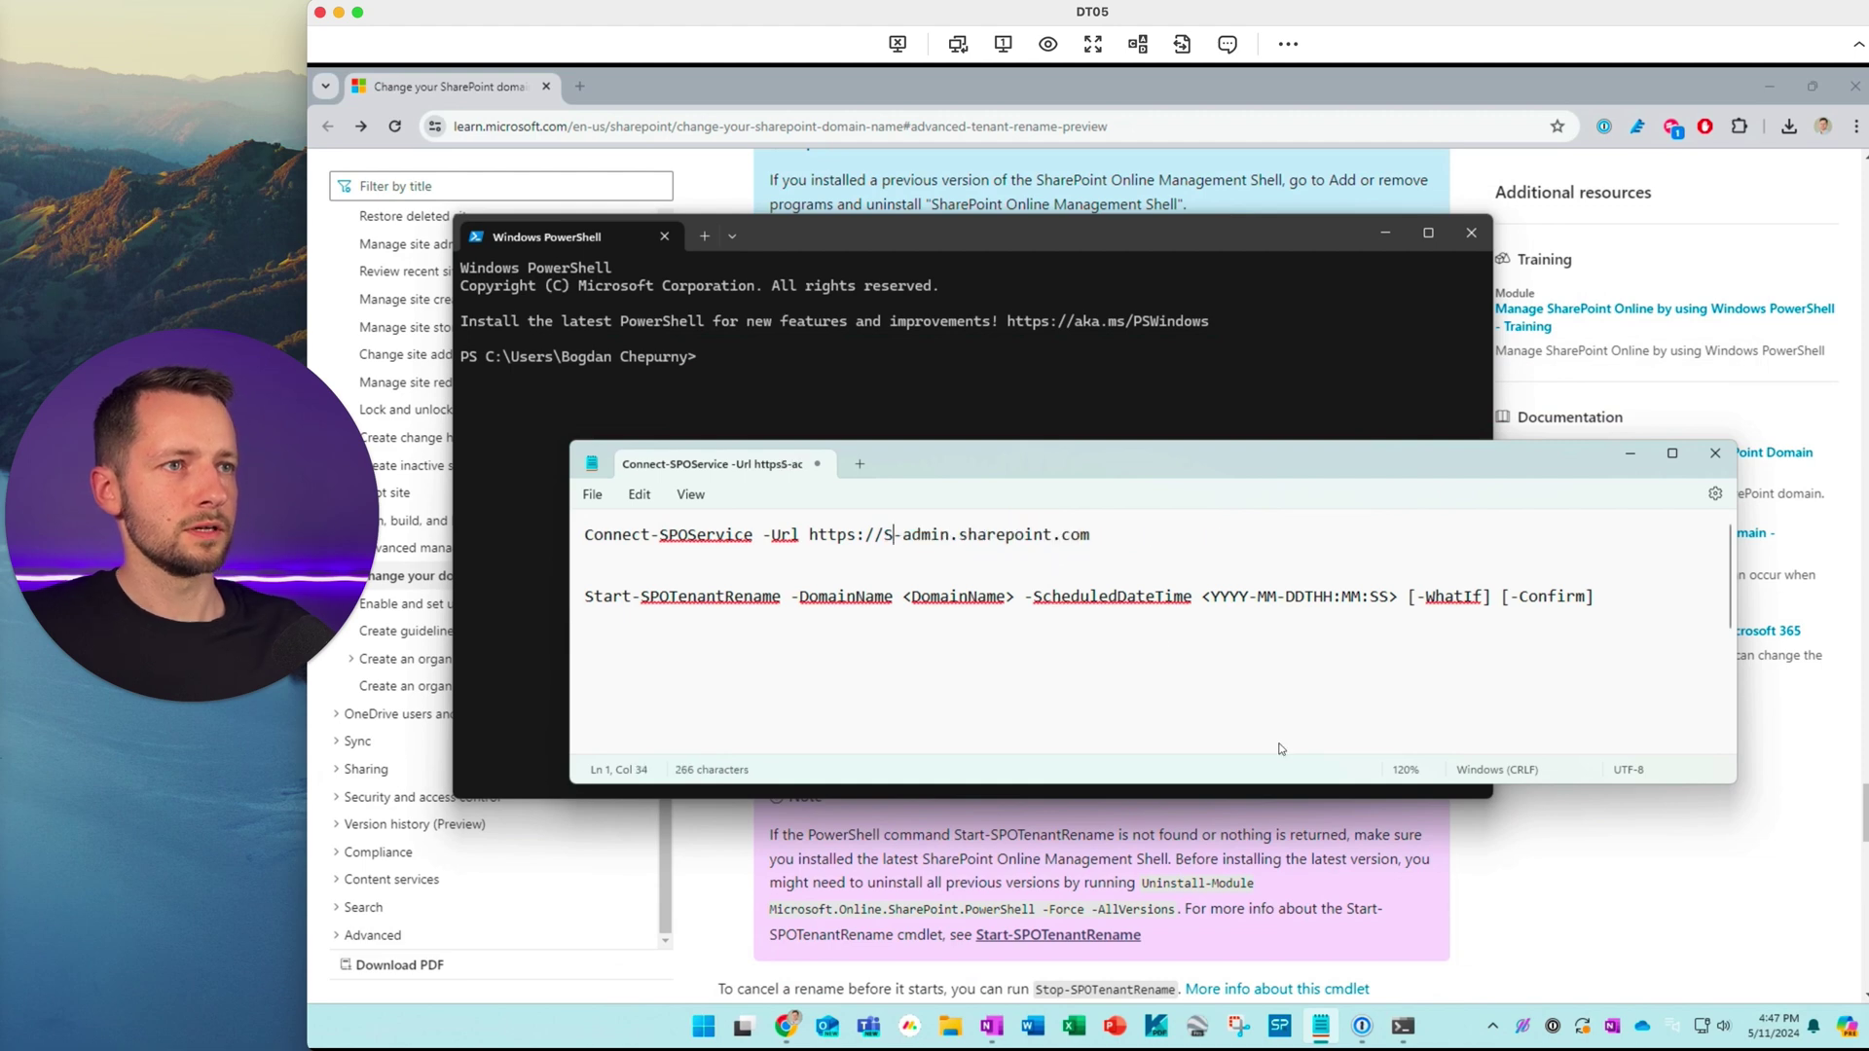
pyautogui.write('x')
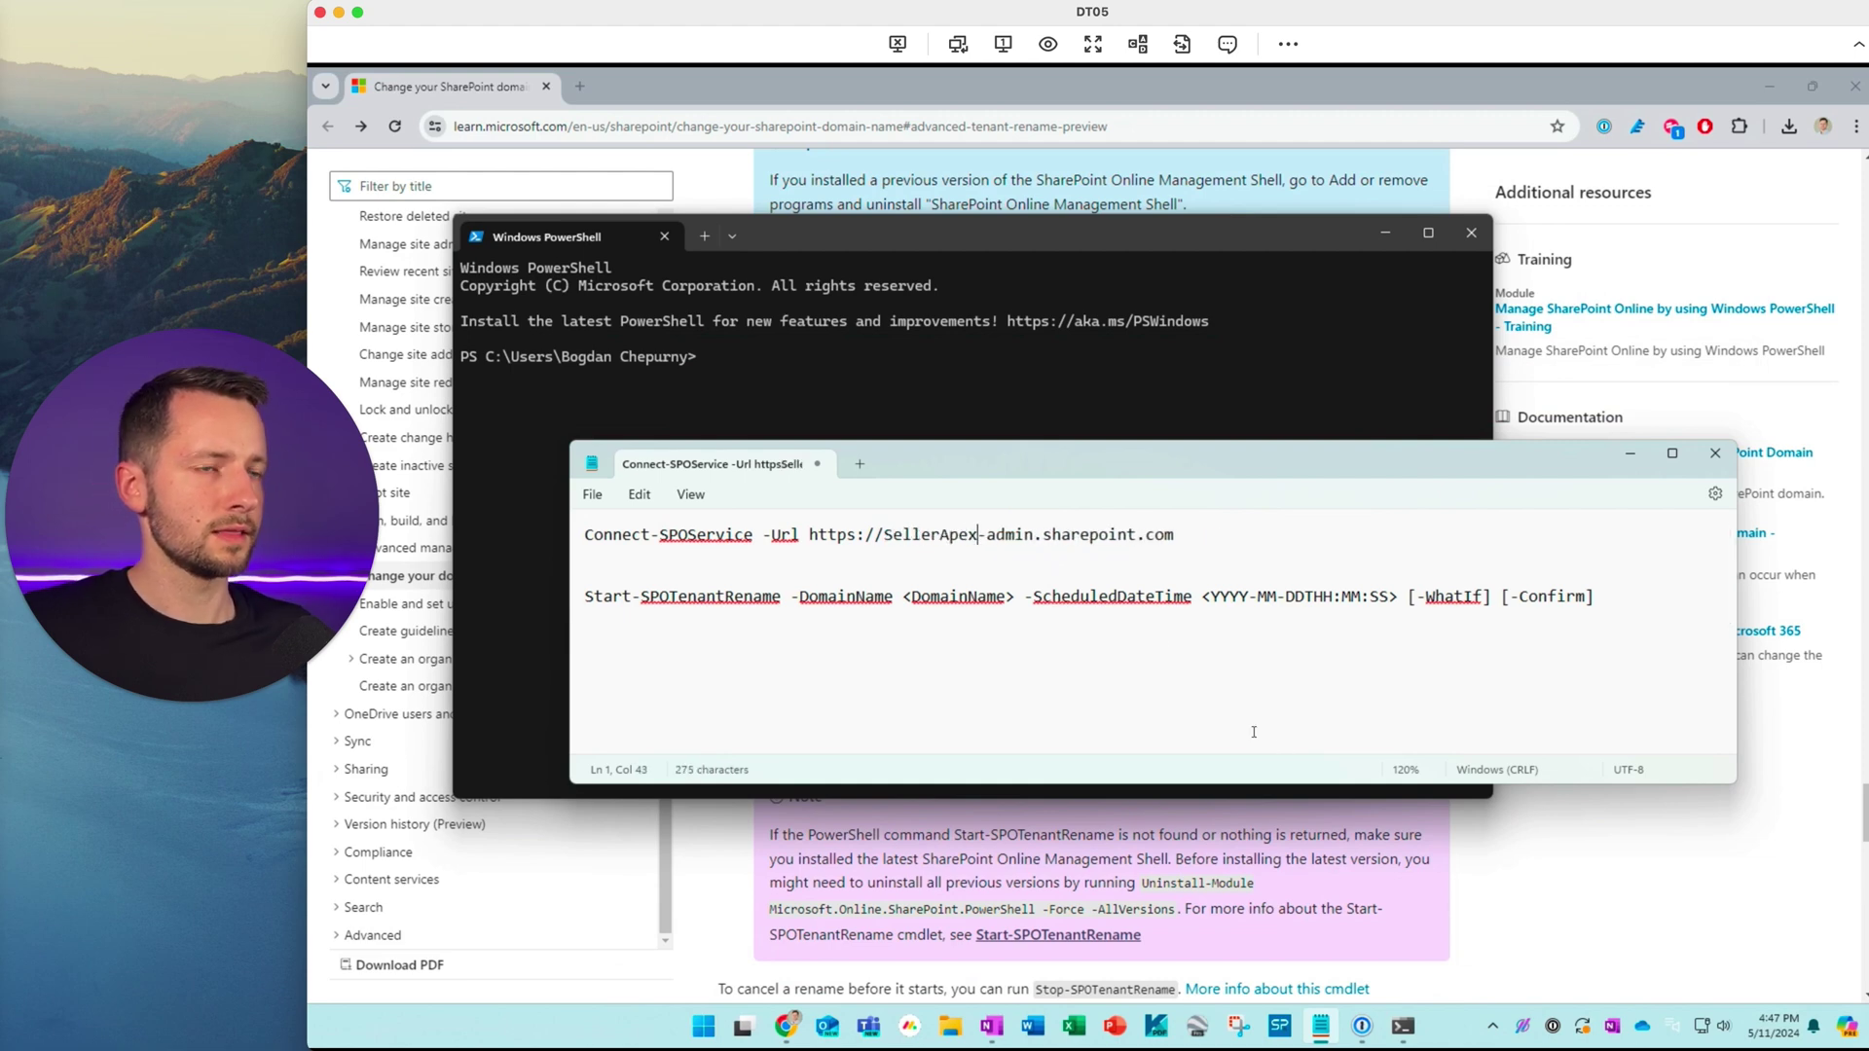
pyautogui.moveTo(981, 534); pyautogui.dragTo(1043, 538)
pyautogui.click(1043, 538)
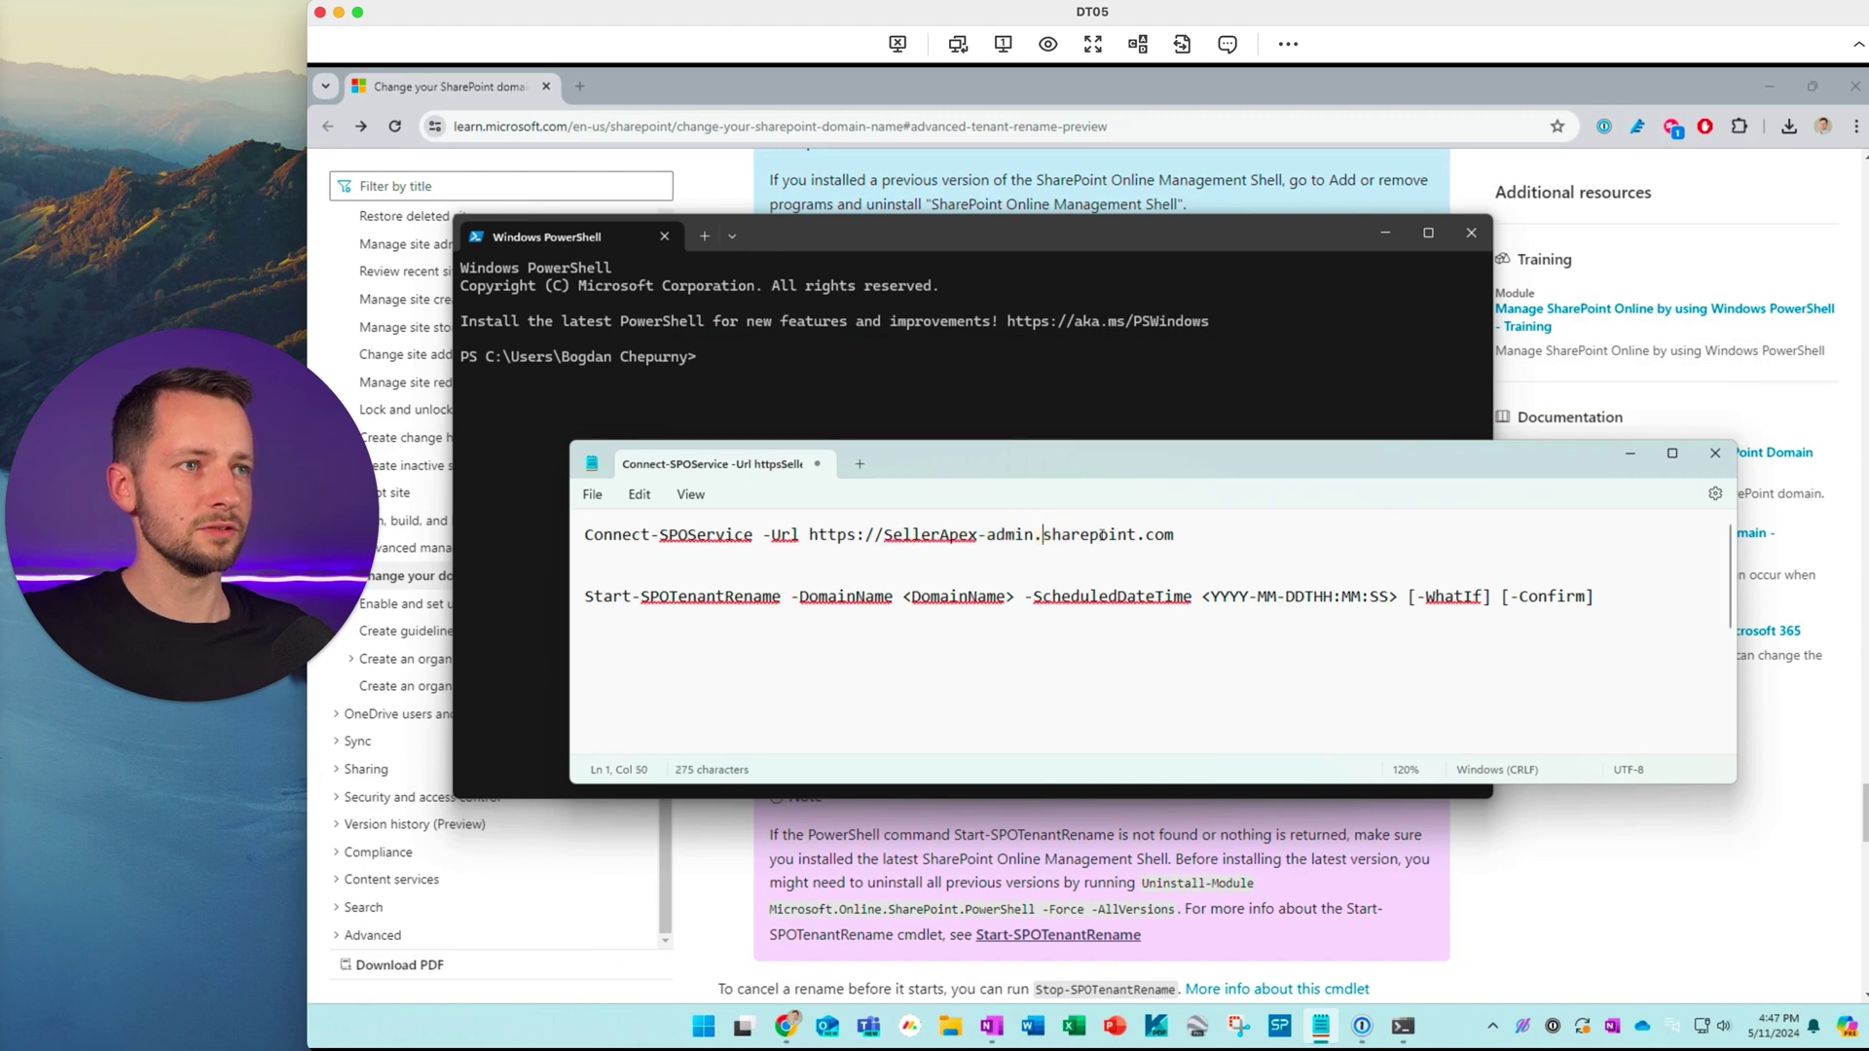
pyautogui.moveTo(1210, 541); pyautogui.dragTo(504, 521)
pyautogui.hotkey('ctrl', 'c')
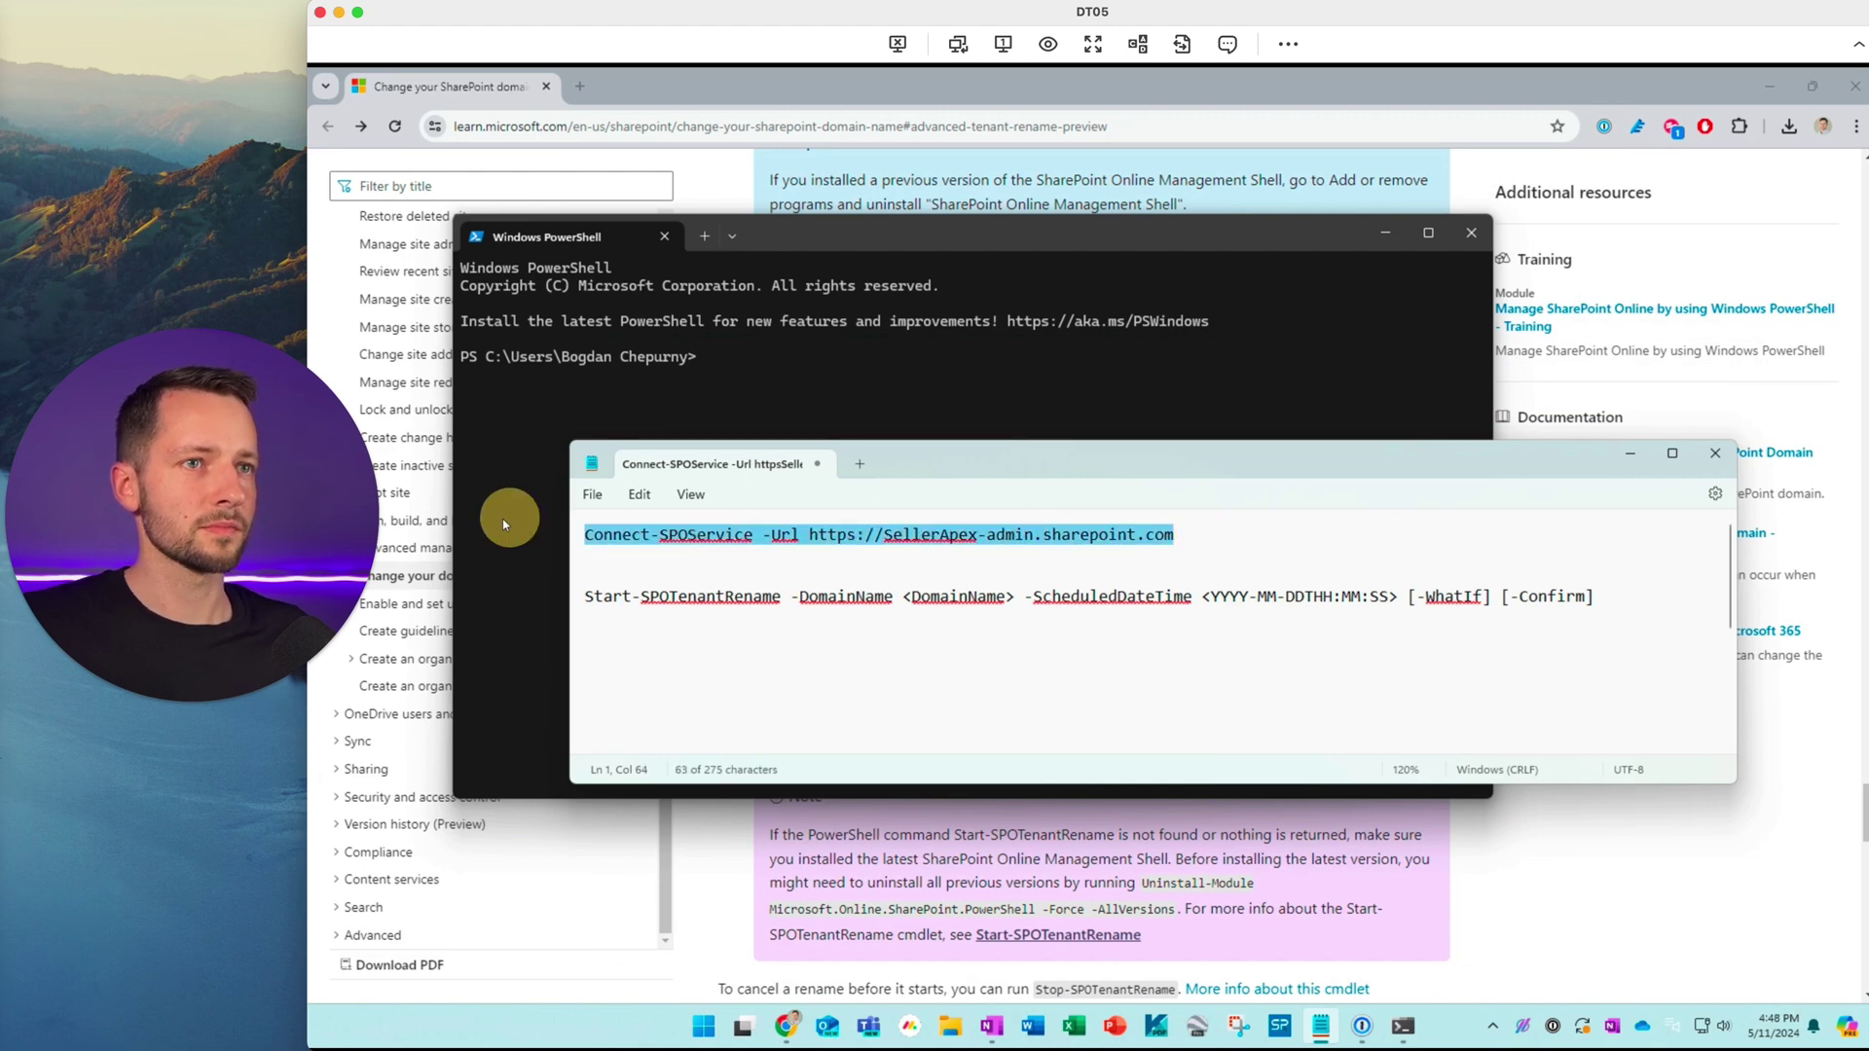
# Paste the Connect-SPOService command for SellerApex-admin.sharepoint.com into PowerShell and run it.
pyautogui.click(865, 236)
pyautogui.hotkey('ctrl', 'v')
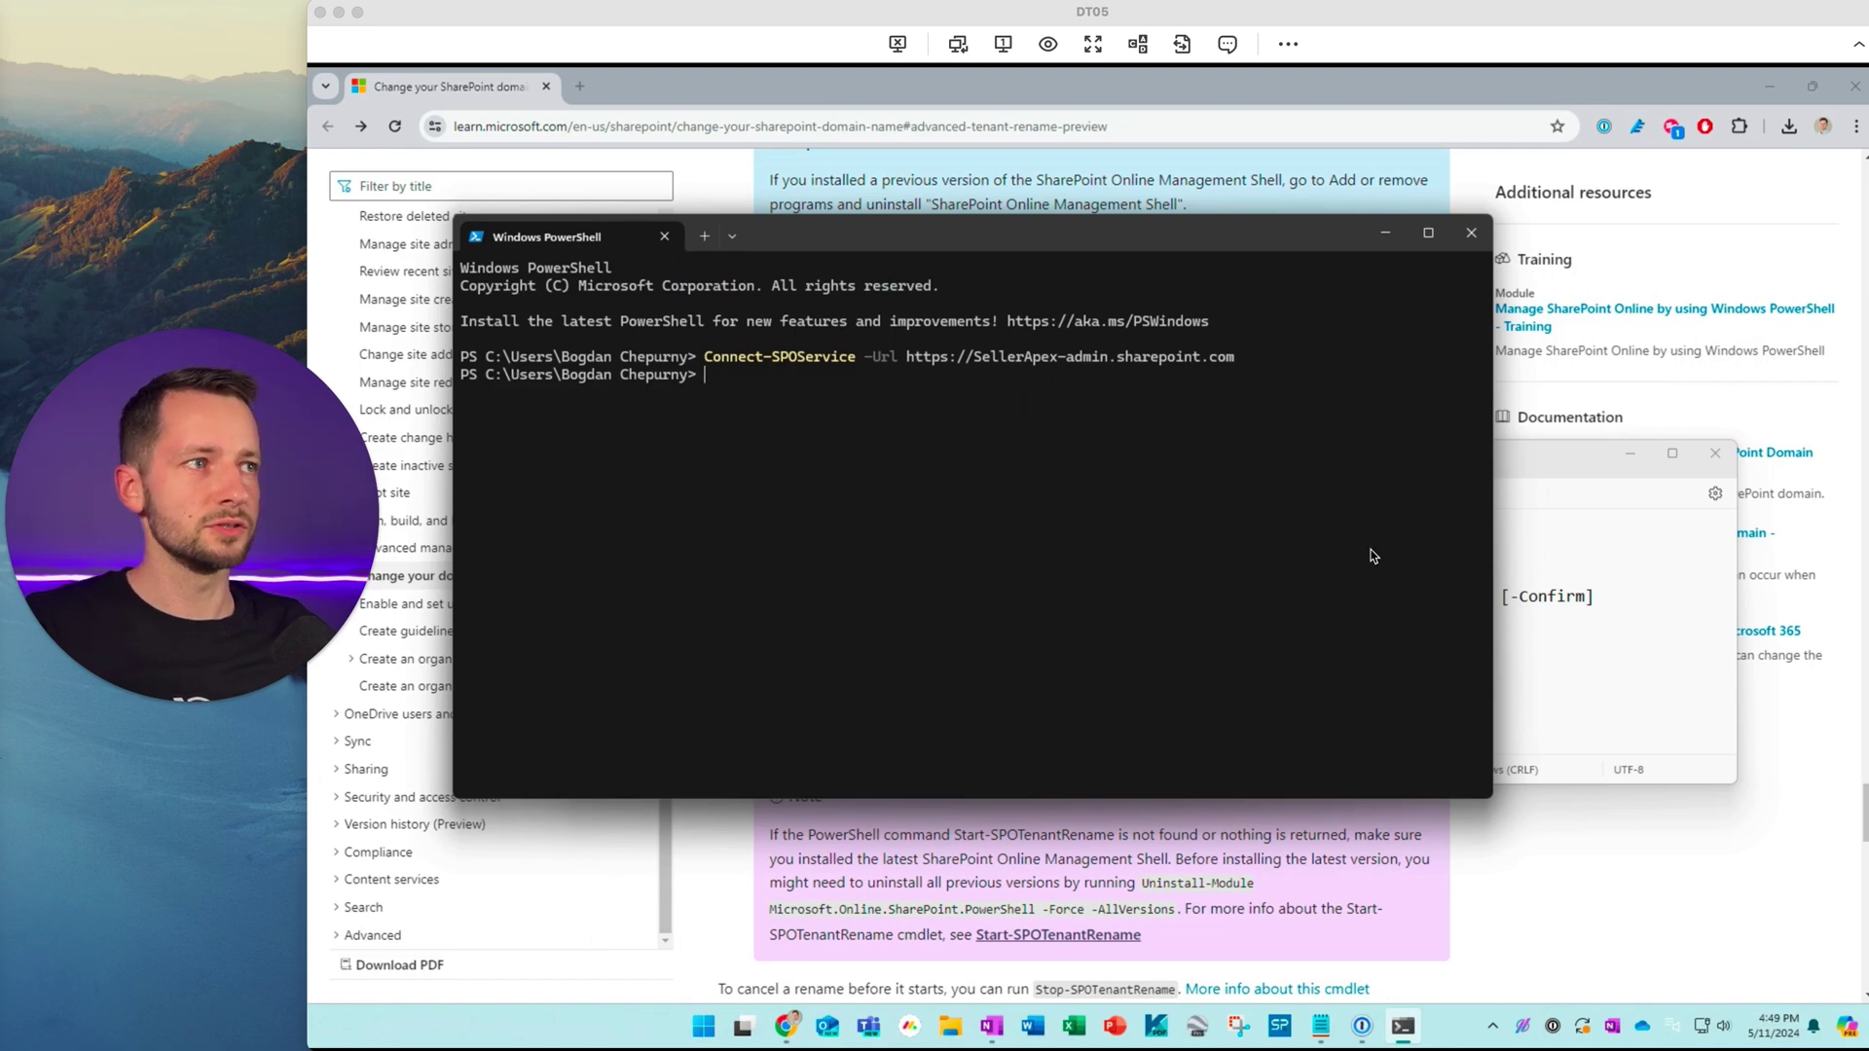
pyautogui.click(1553, 464)
# Clear the blank lines under the template and select the ApexOneIT rename line scheduled 2024-05-12T17:00:00.
pyautogui.tripleClick(627, 596)
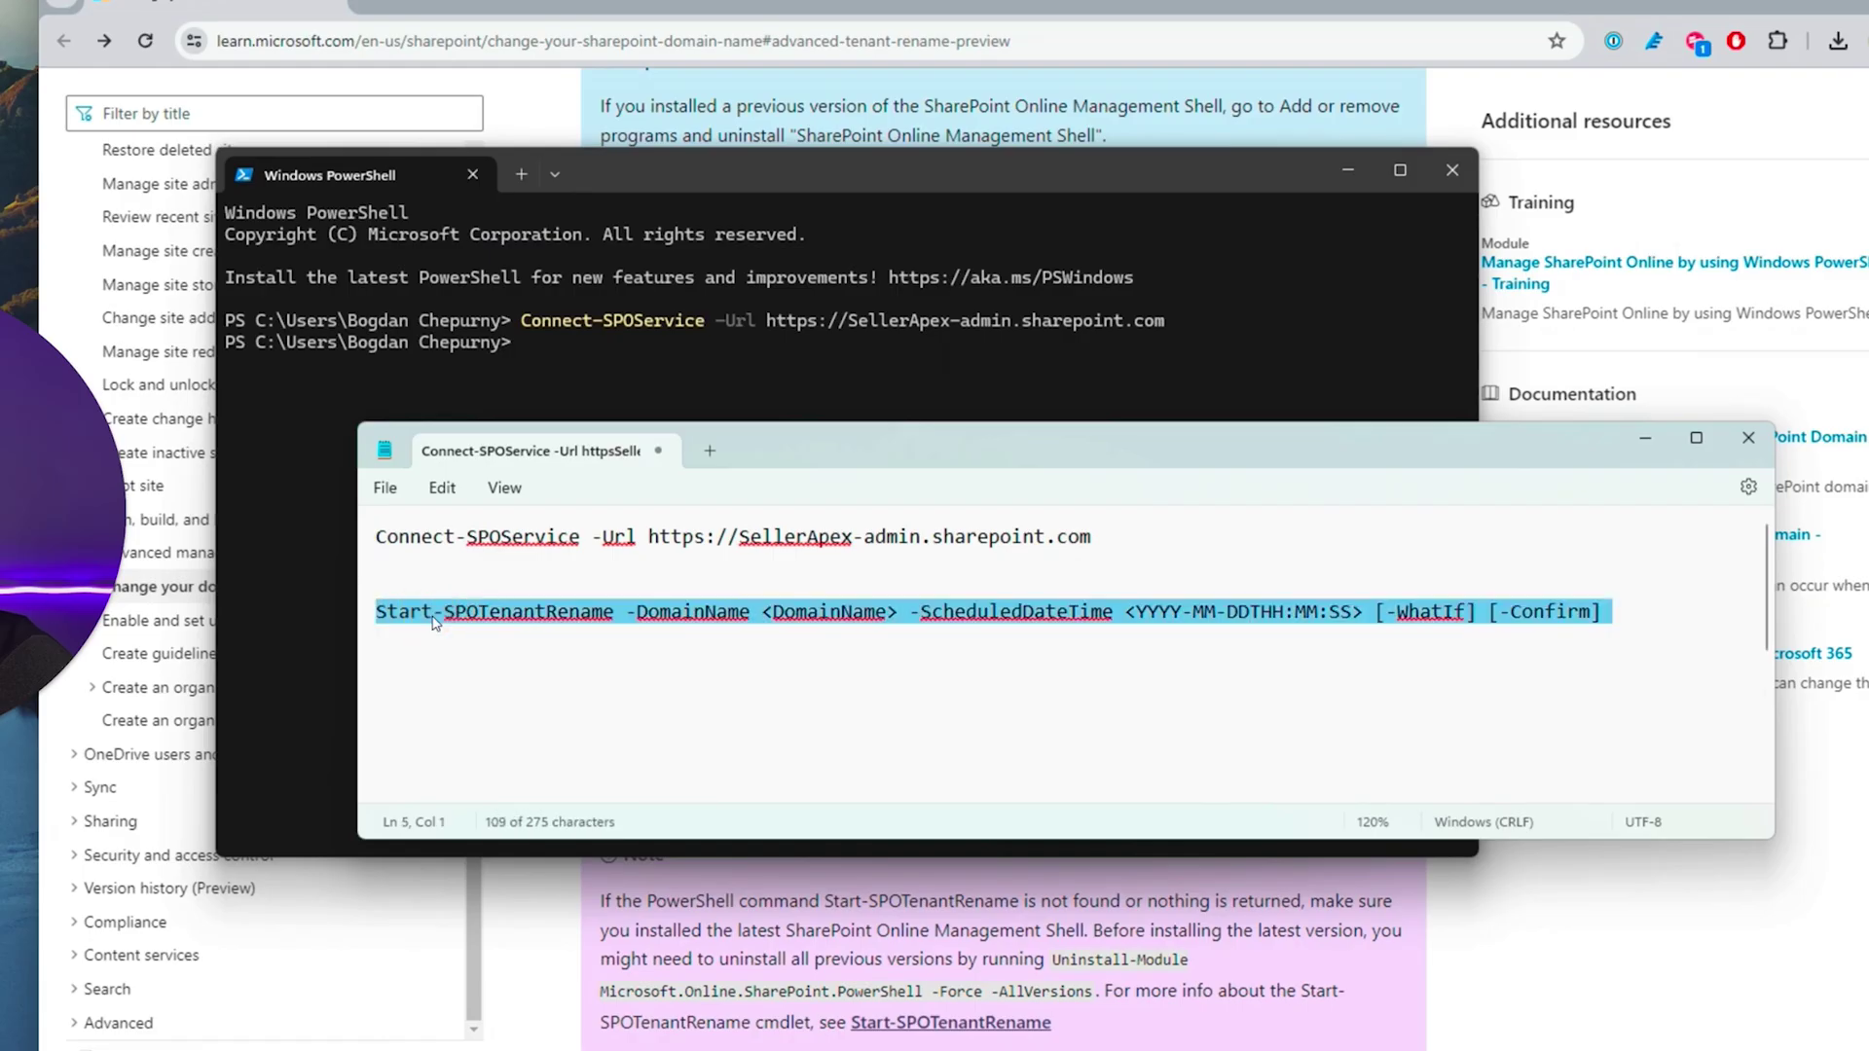
pyautogui.click(462, 646)
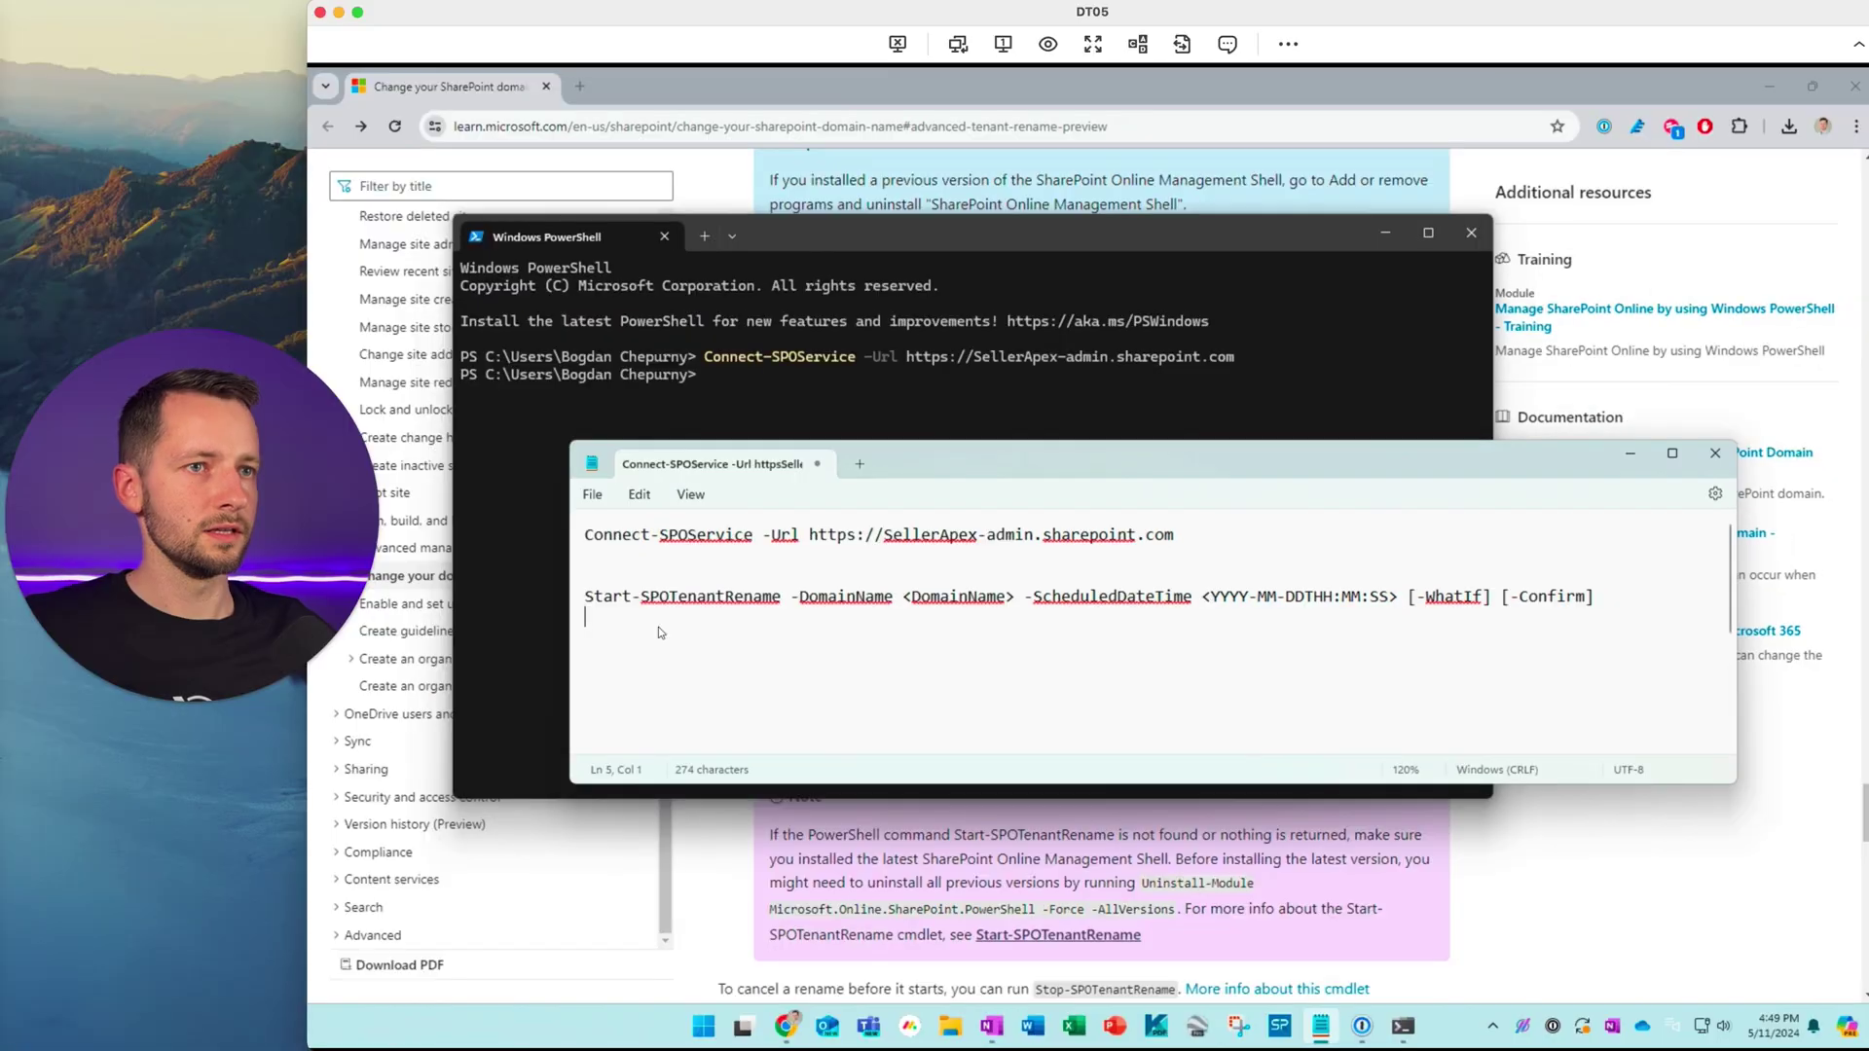
pyautogui.press('Delete')
pyautogui.press('Delete')
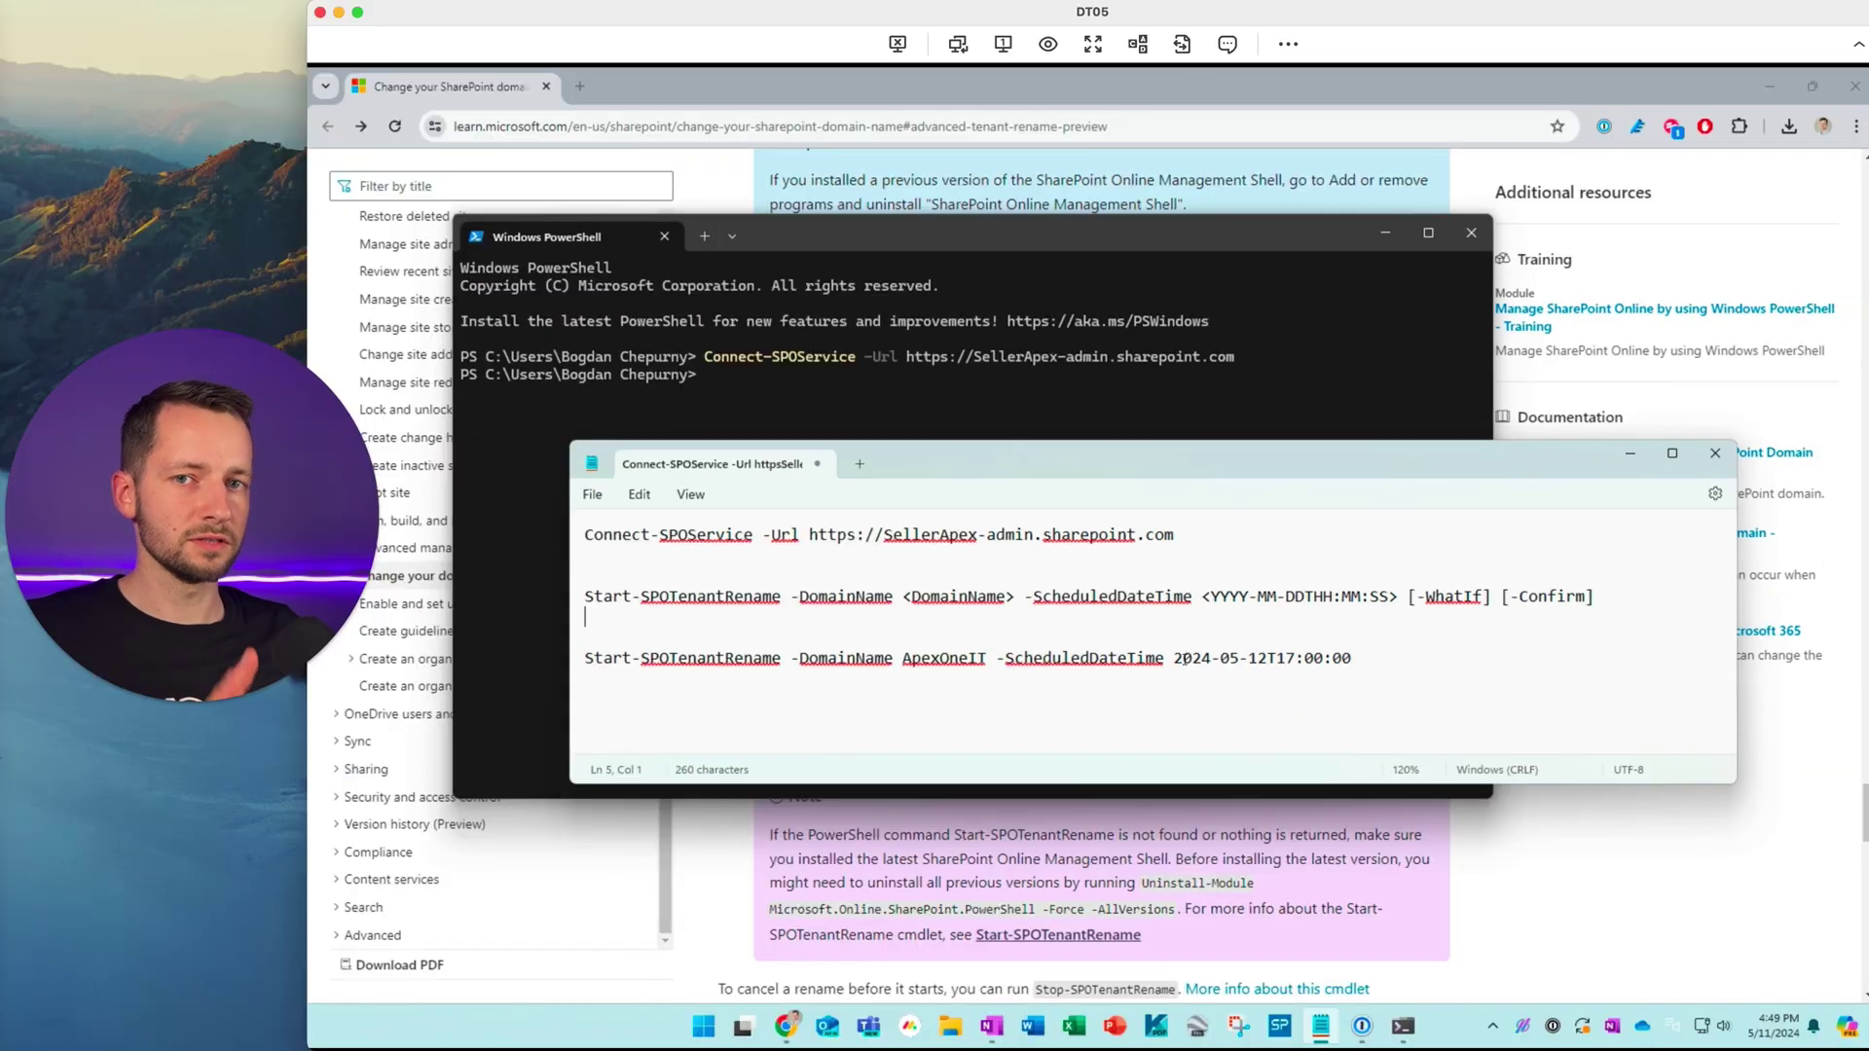
pyautogui.click(1289, 660)
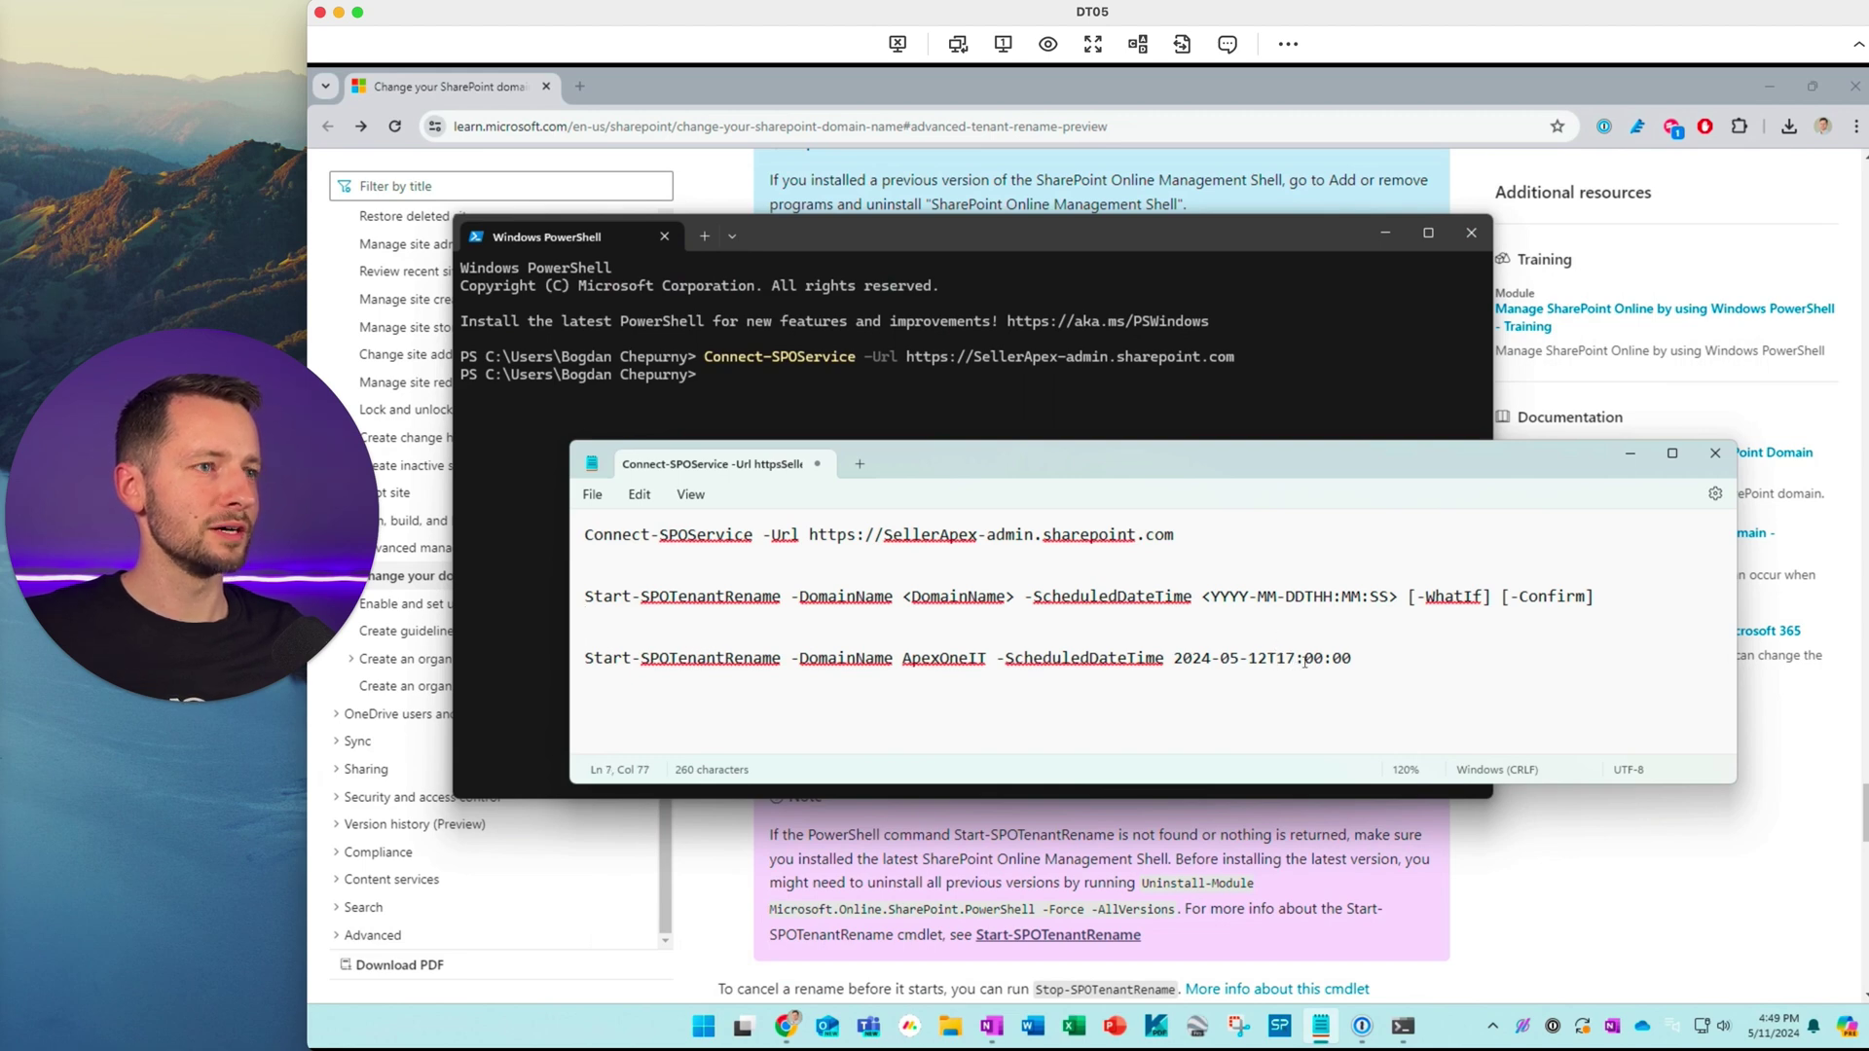
pyautogui.doubleClick(1316, 660)
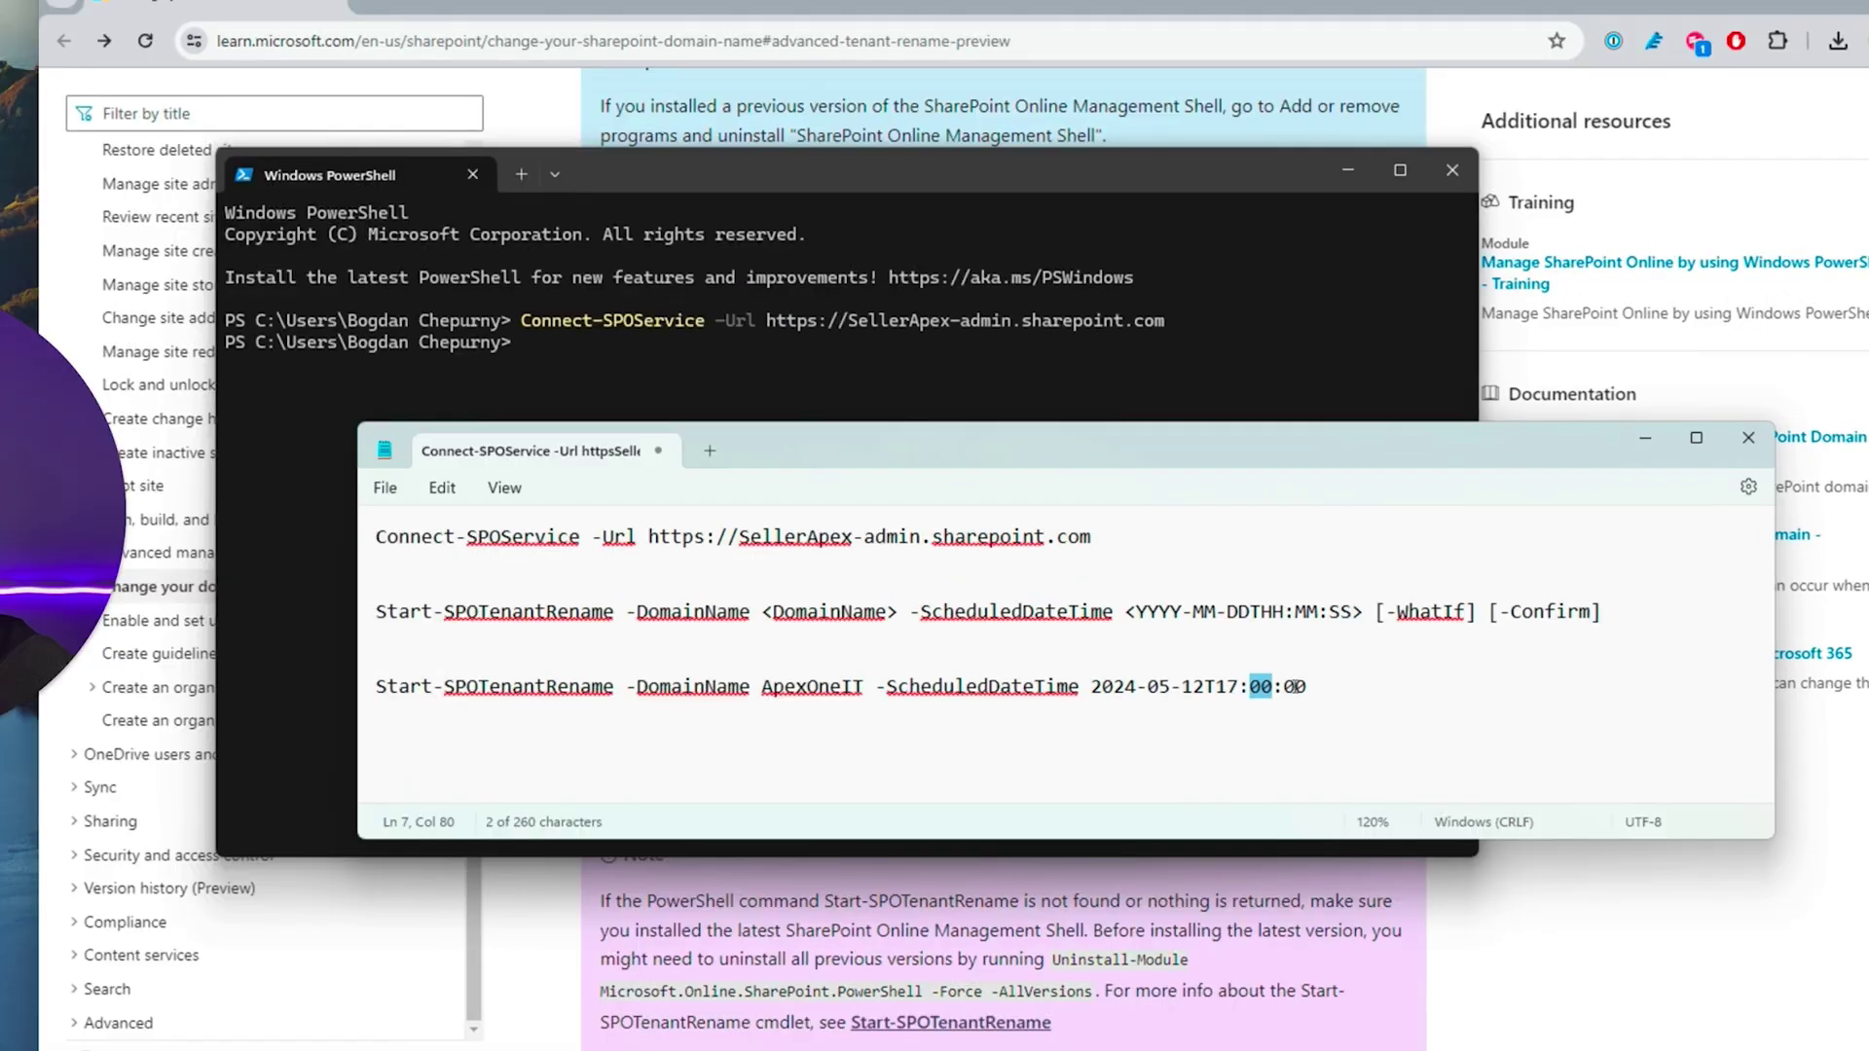
pyautogui.moveTo(1304, 686); pyautogui.dragTo(1169, 651)
pyautogui.hotkey('ctrl', 'c')
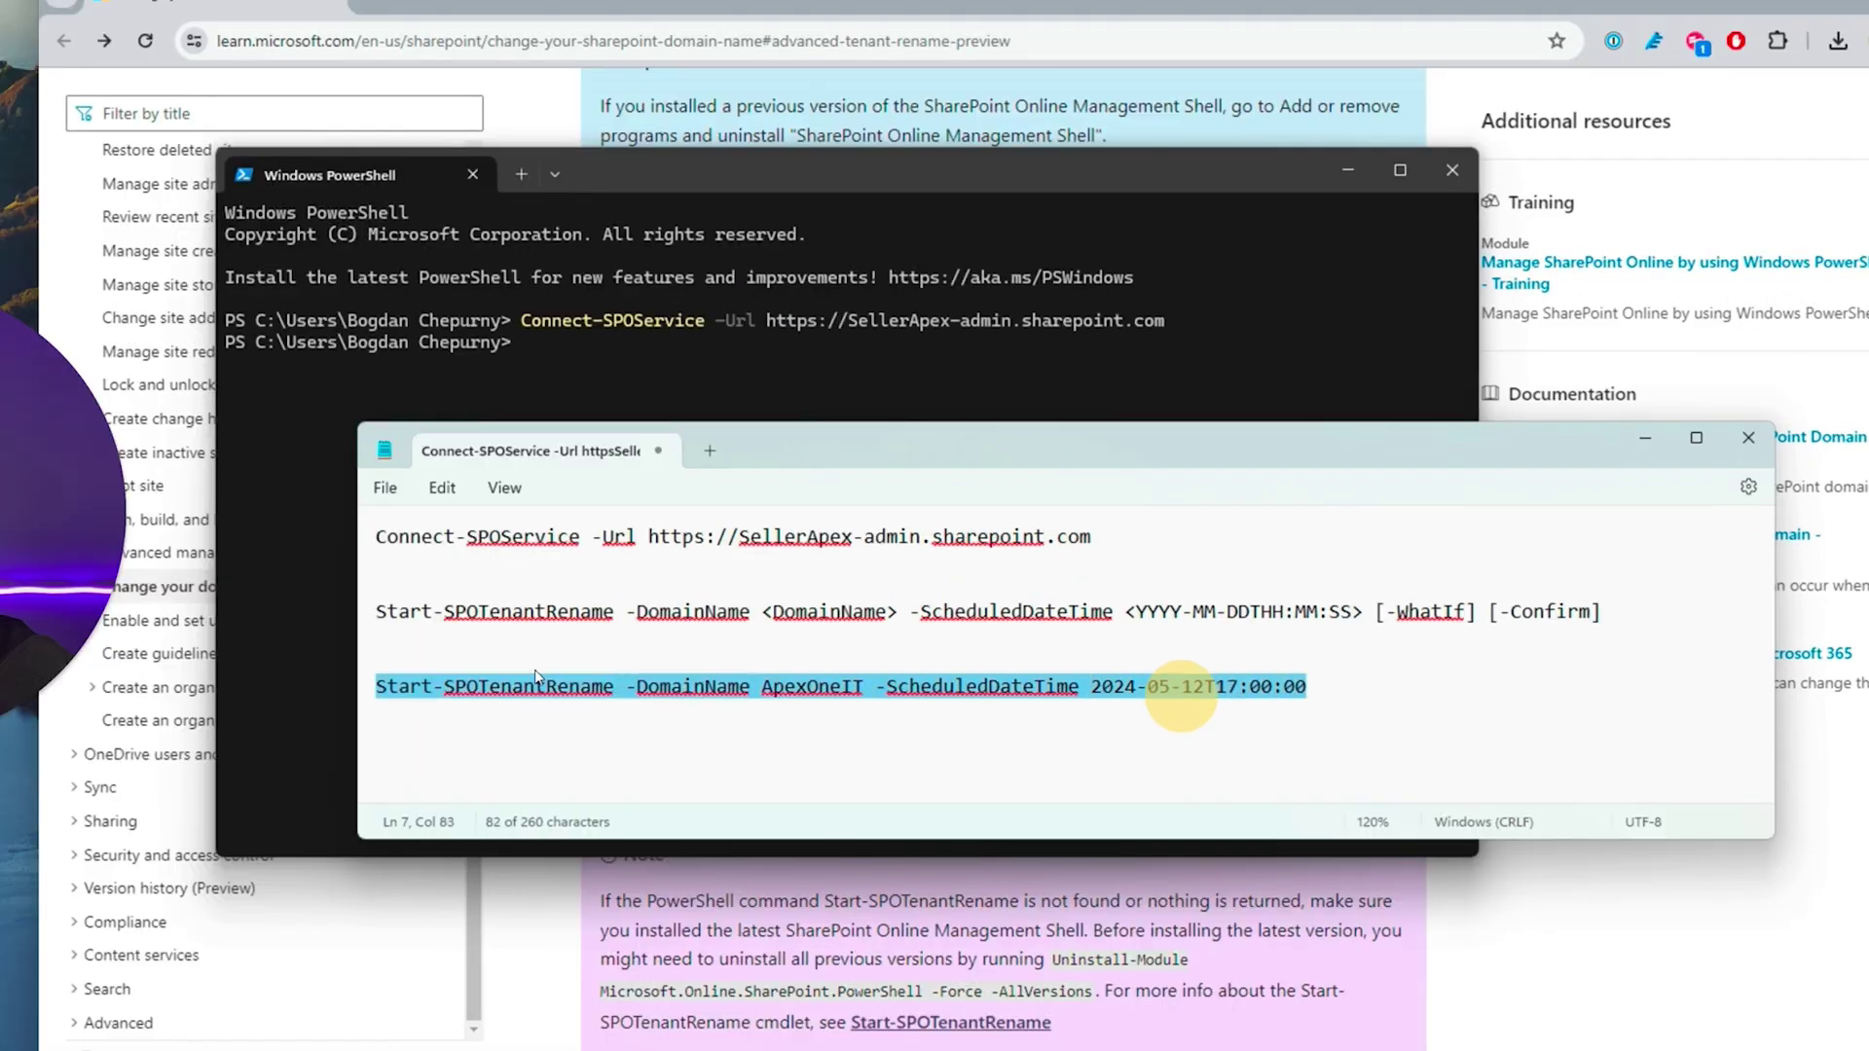
# Check the line against the template's time format and optional WhatIf and Confirm switches.
pyautogui.click(1144, 616)
pyautogui.click(1215, 613)
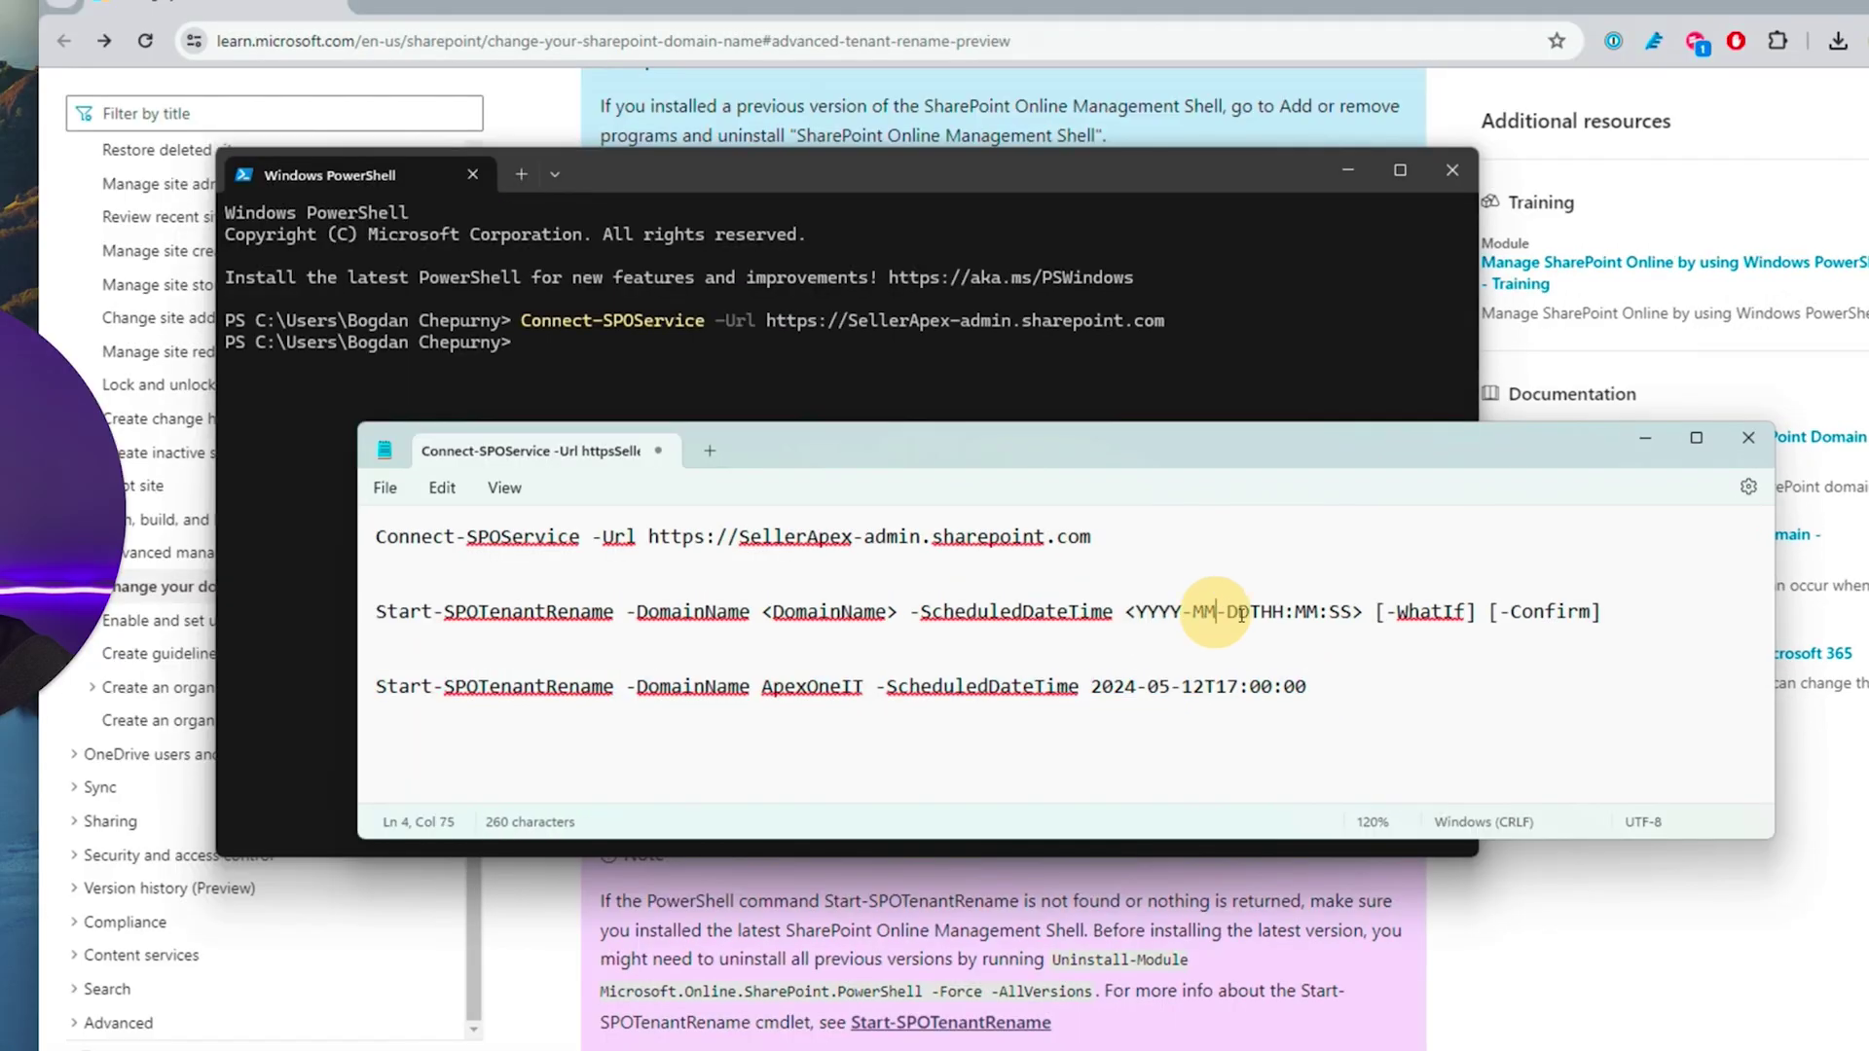
pyautogui.click(1333, 611)
pyautogui.click(1262, 619)
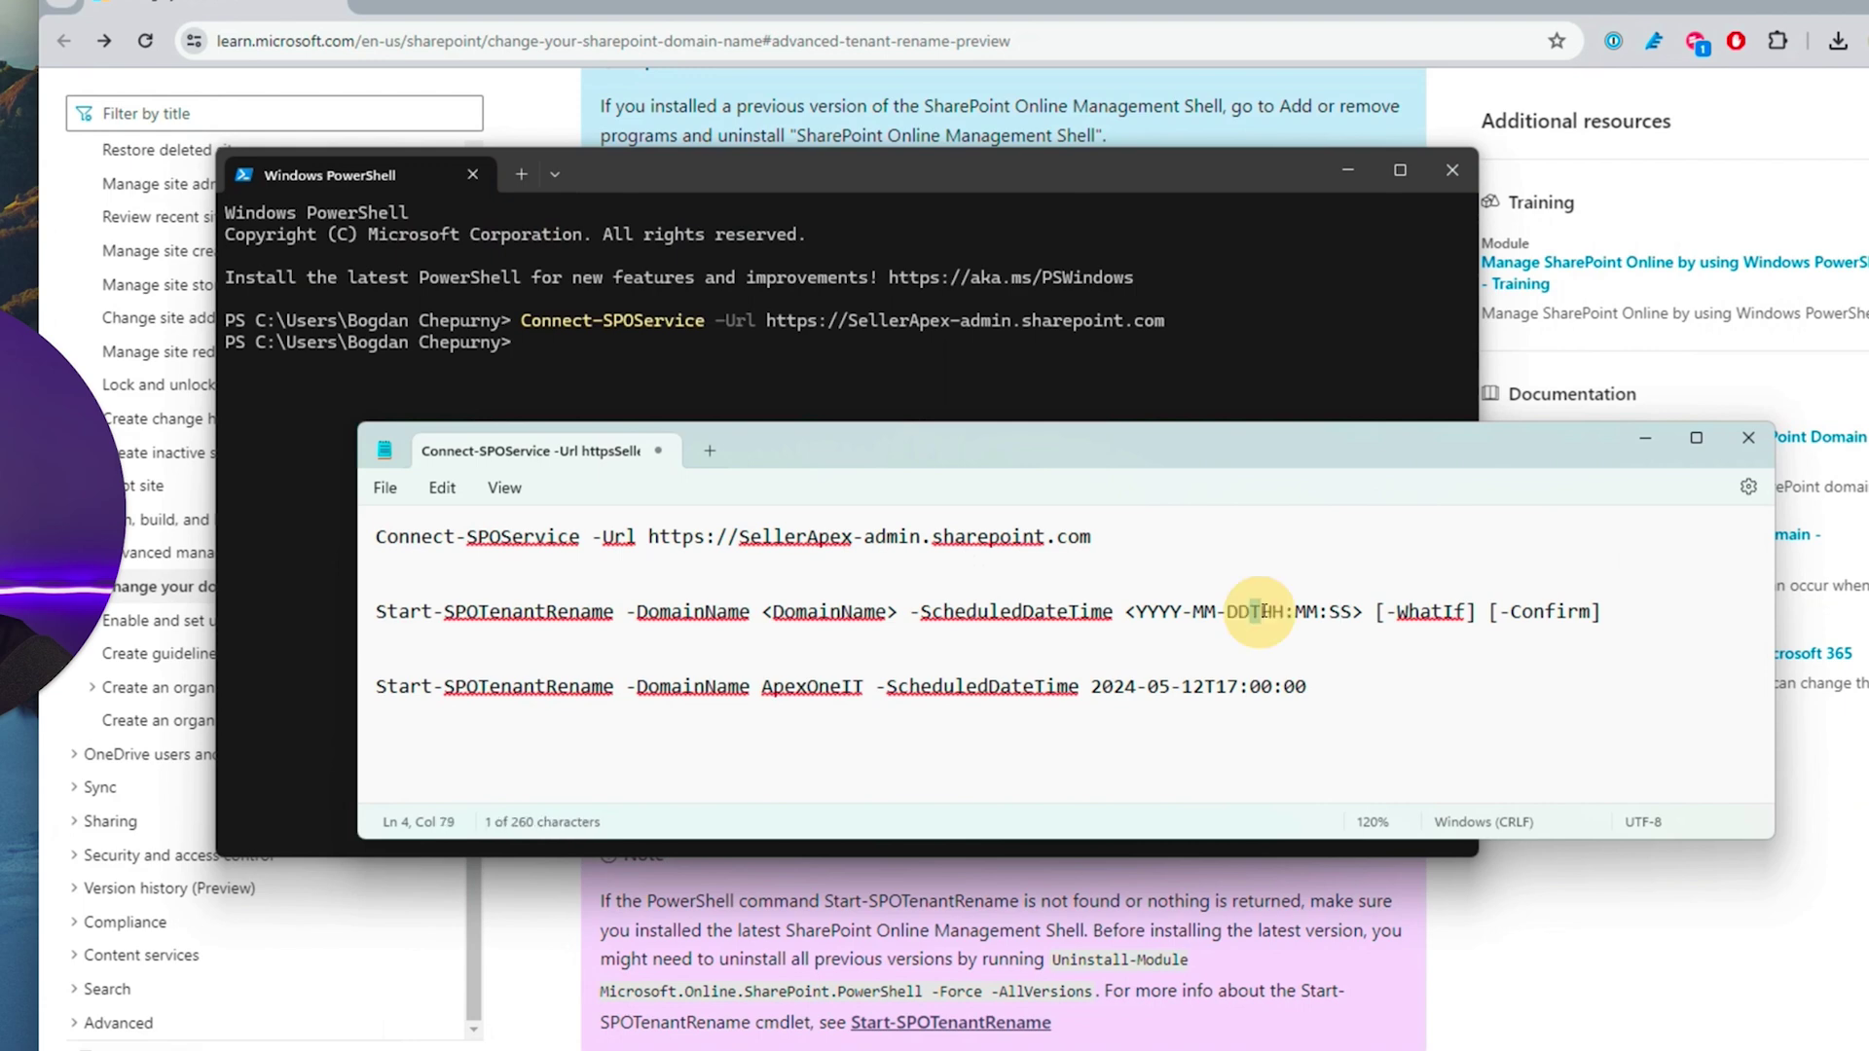
pyautogui.moveTo(1378, 610); pyautogui.dragTo(1545, 611)
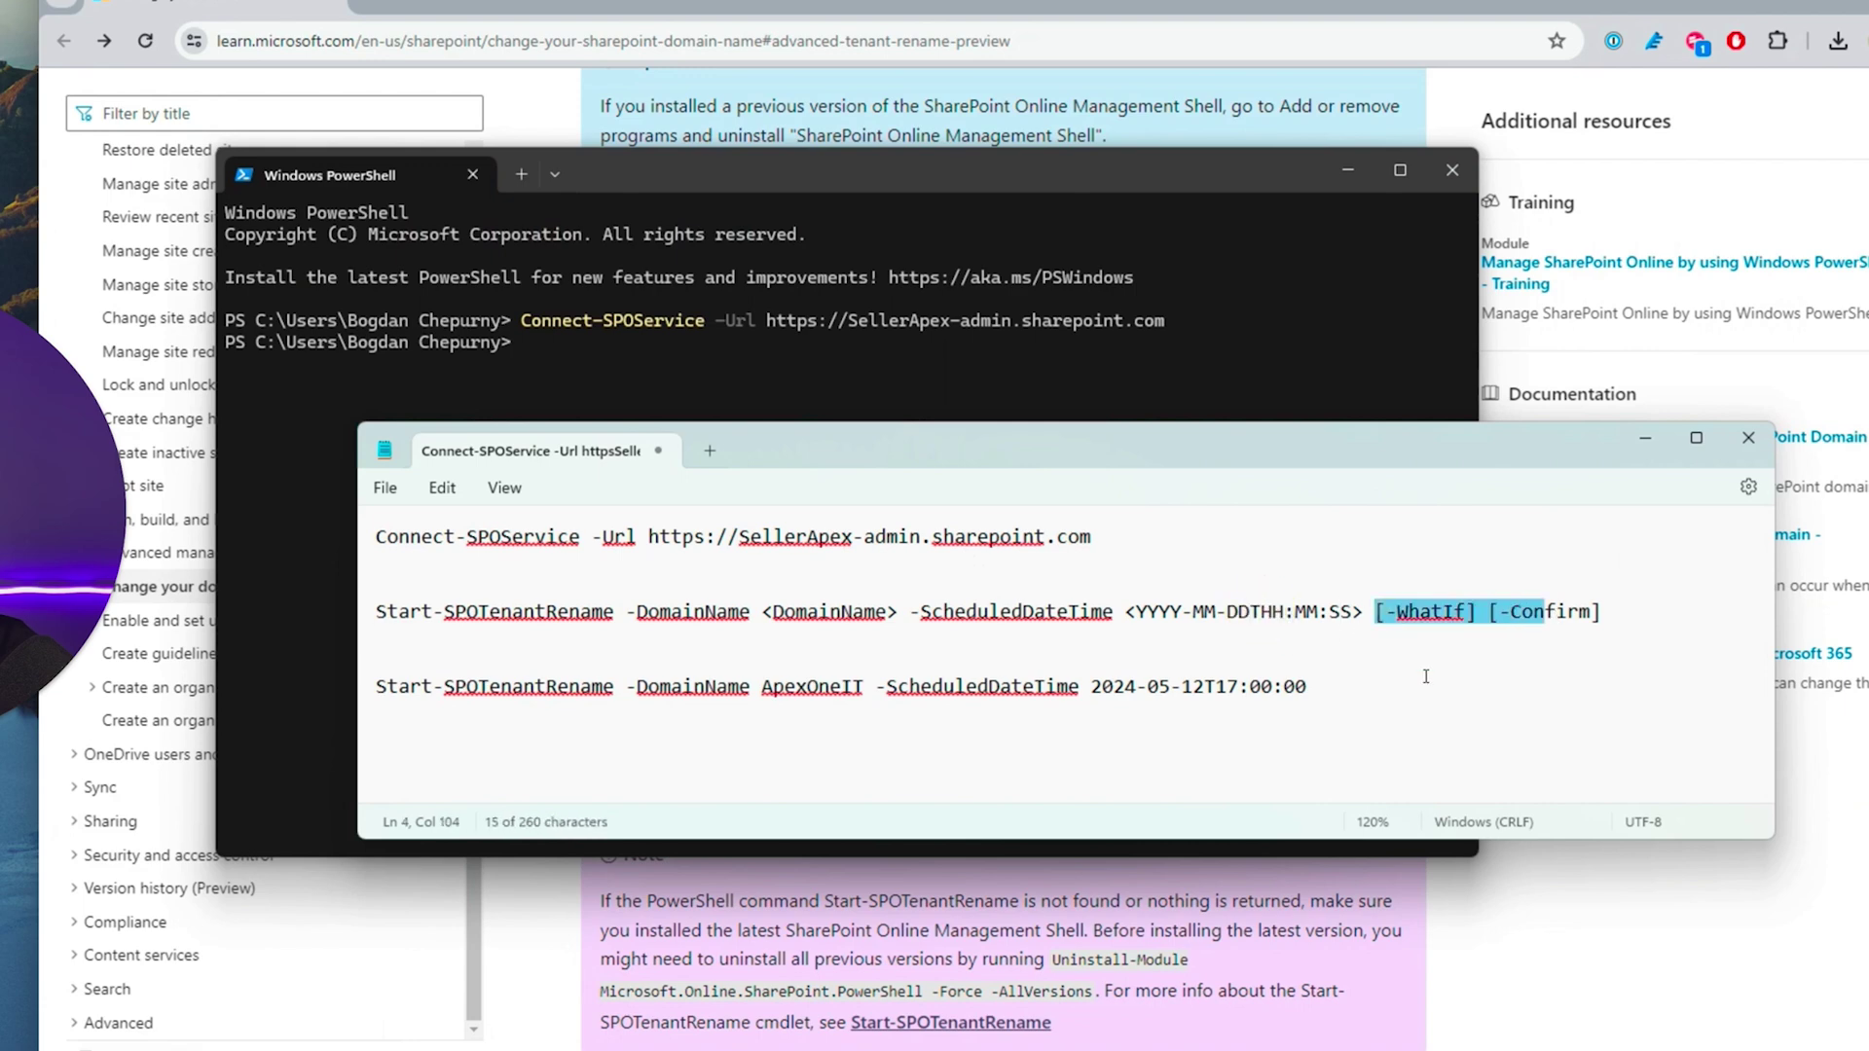
pyautogui.doubleClick(1429, 611)
pyautogui.click(1551, 608)
pyautogui.click(854, 268)
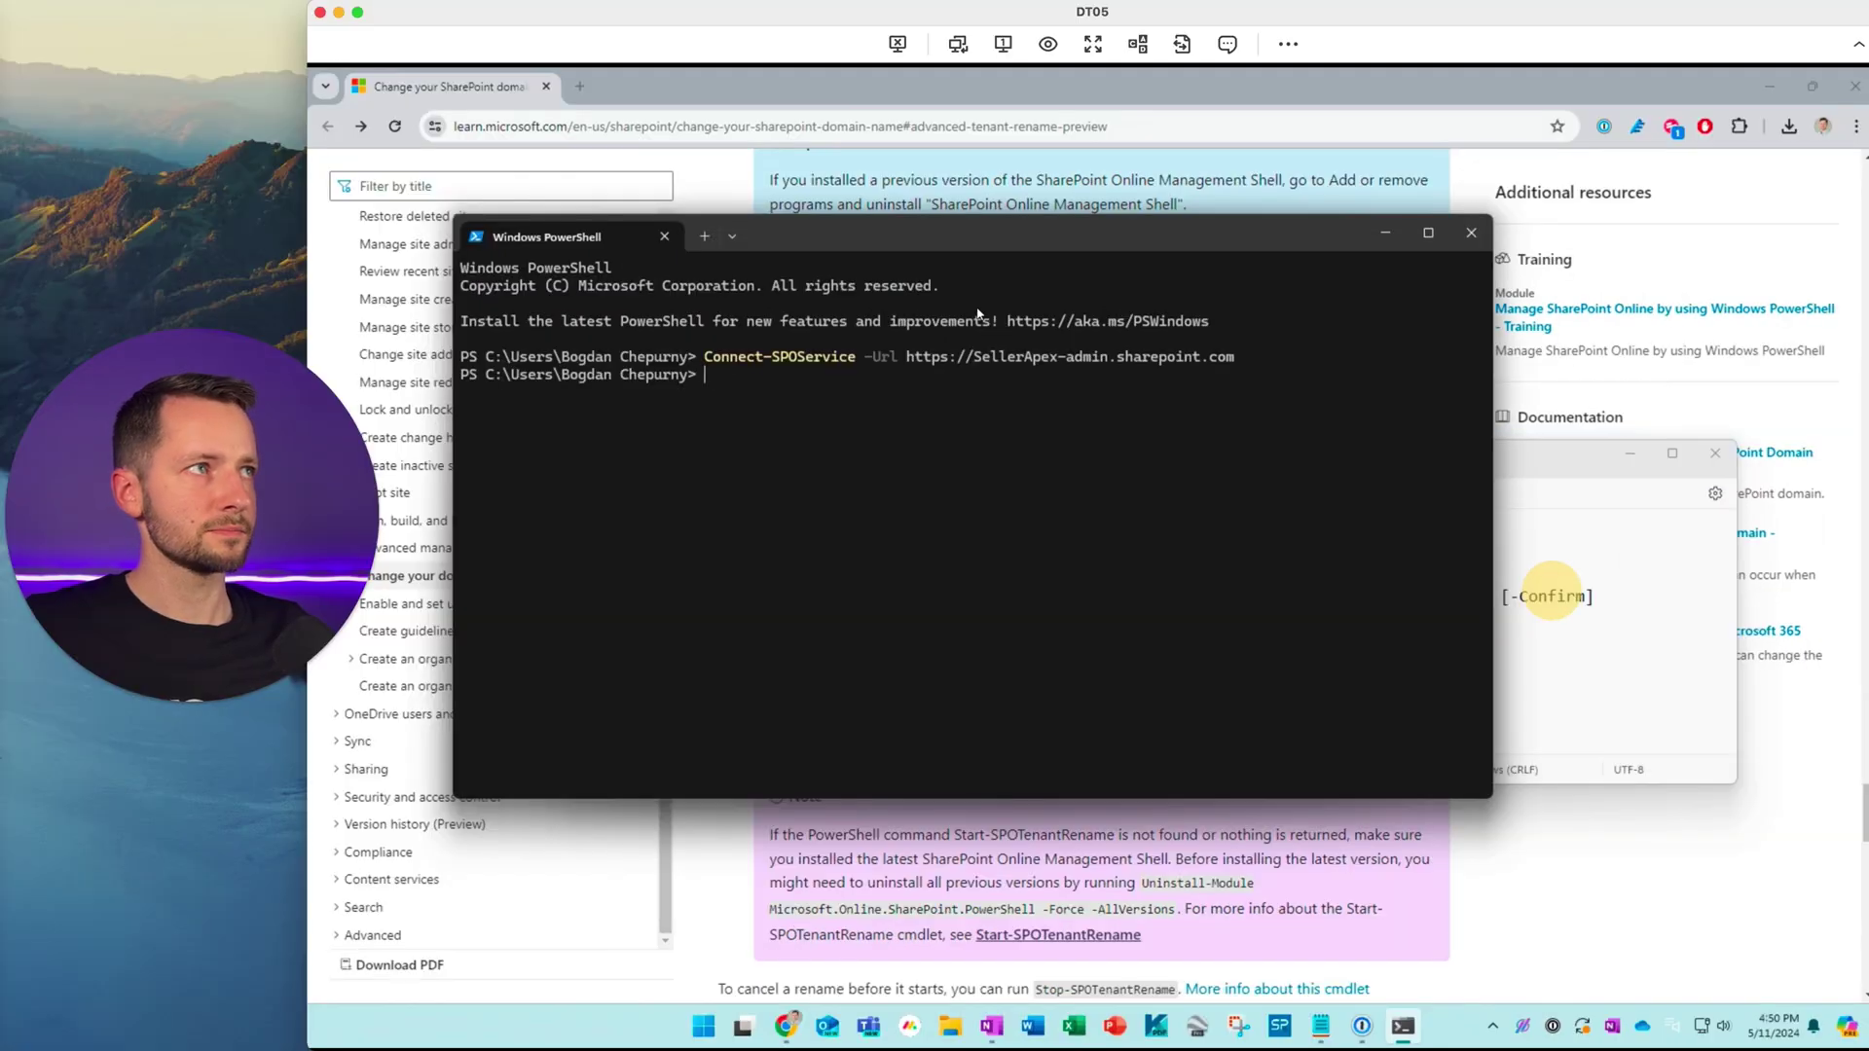
# Run the ApexOneIT rename command with 'yes to all', then run Get-SPOTenantRenameStatus.
pyautogui.hotkey('ctrl', 'v')
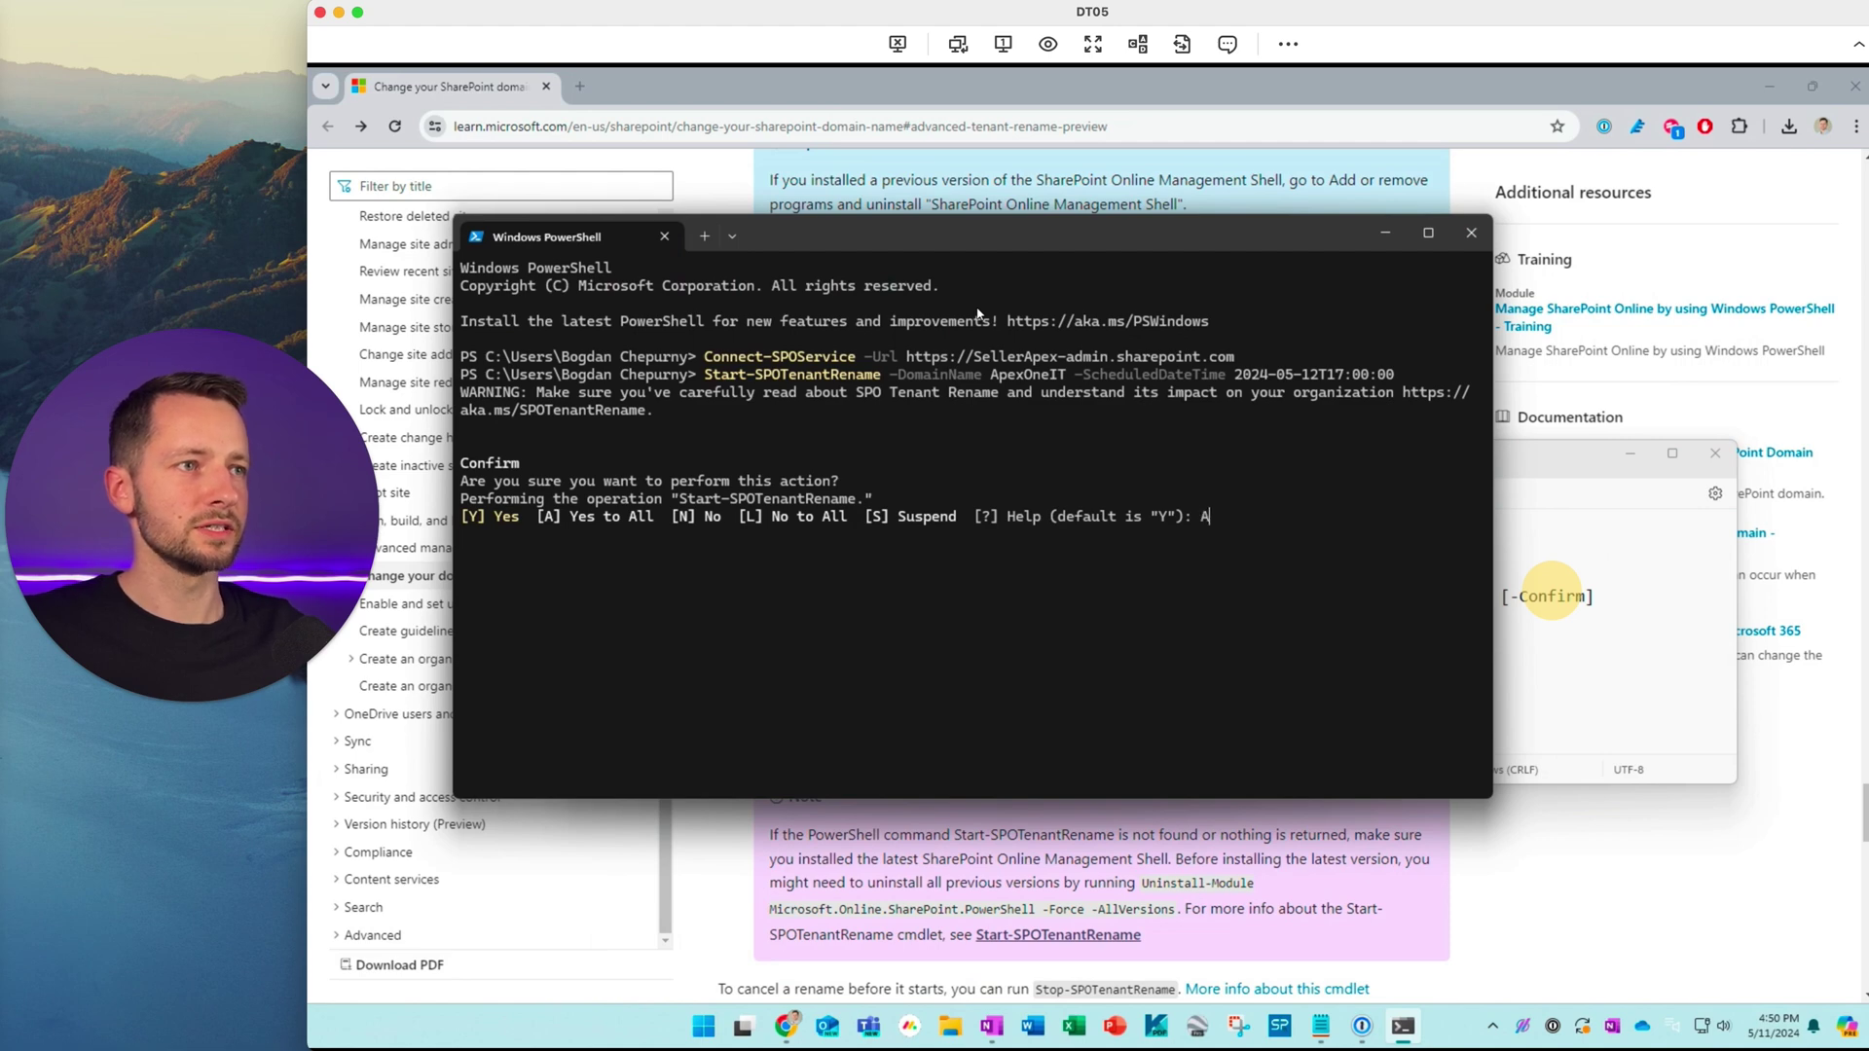
pyautogui.press('Return')
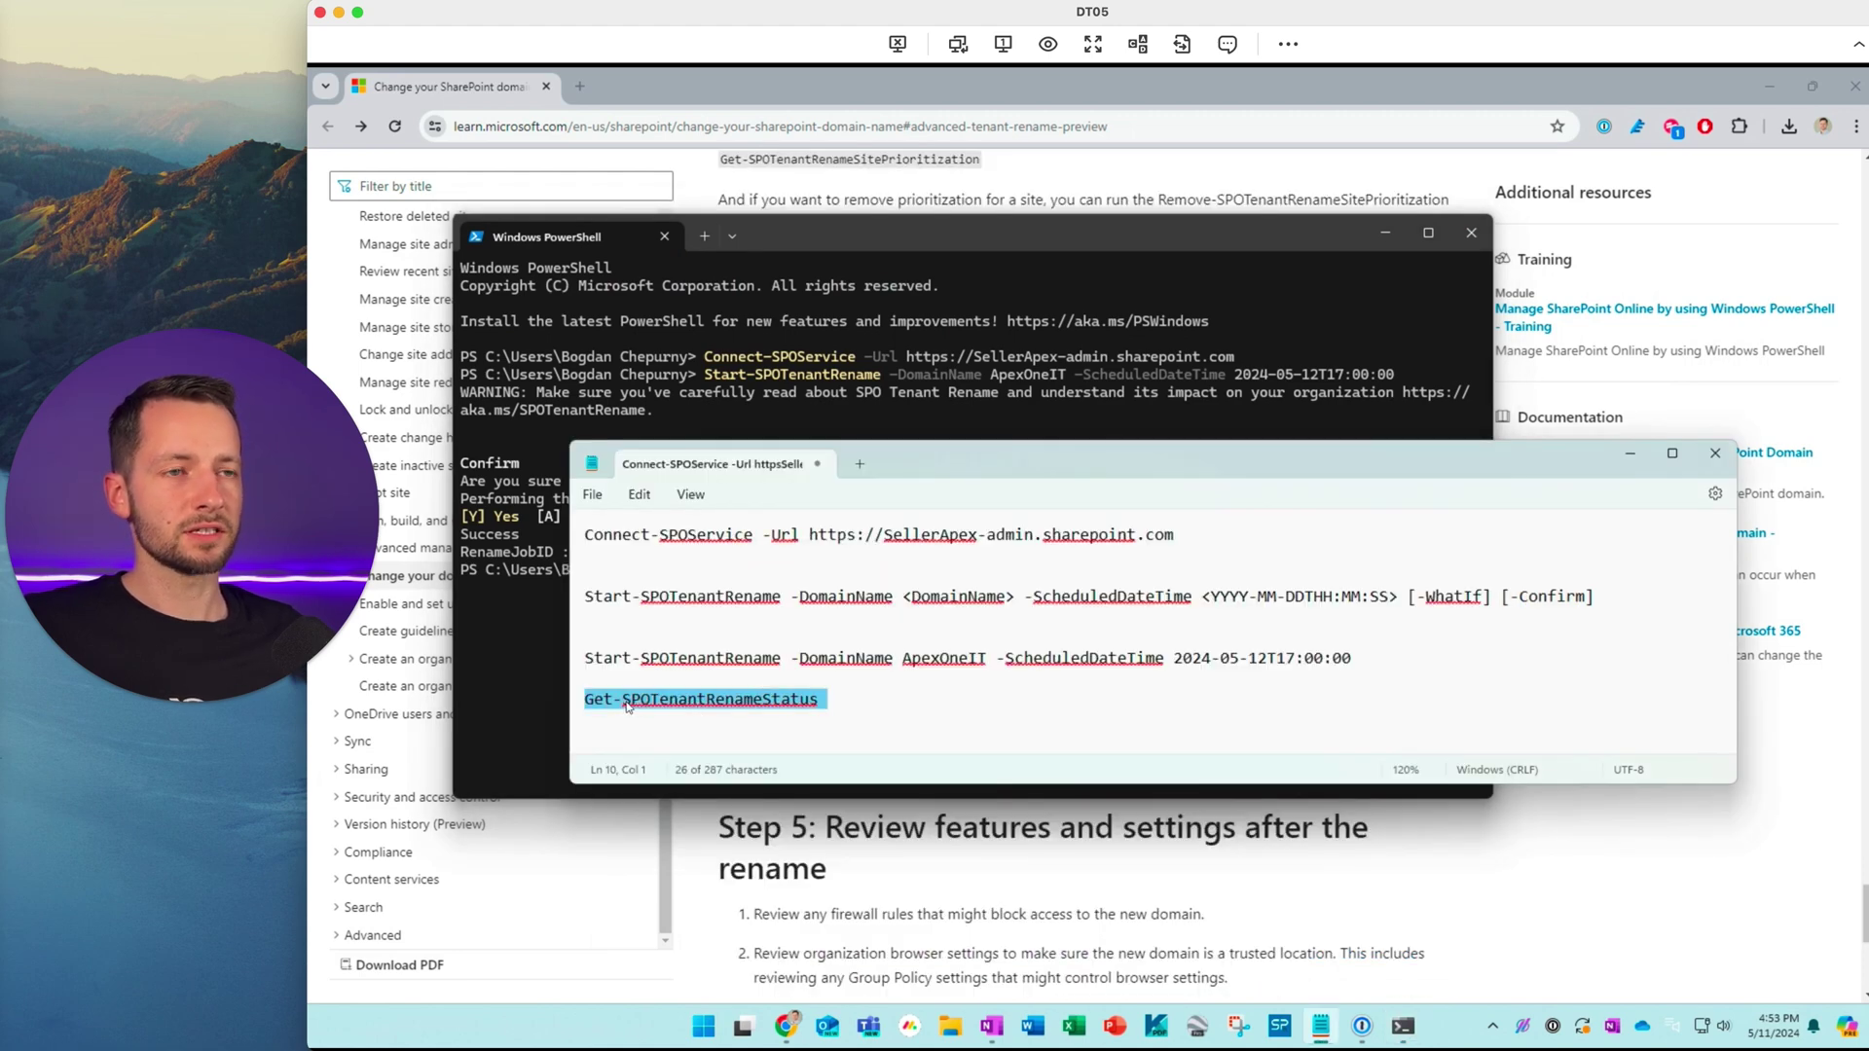
pyautogui.click(803, 256)
pyautogui.rightClick(756, 458)
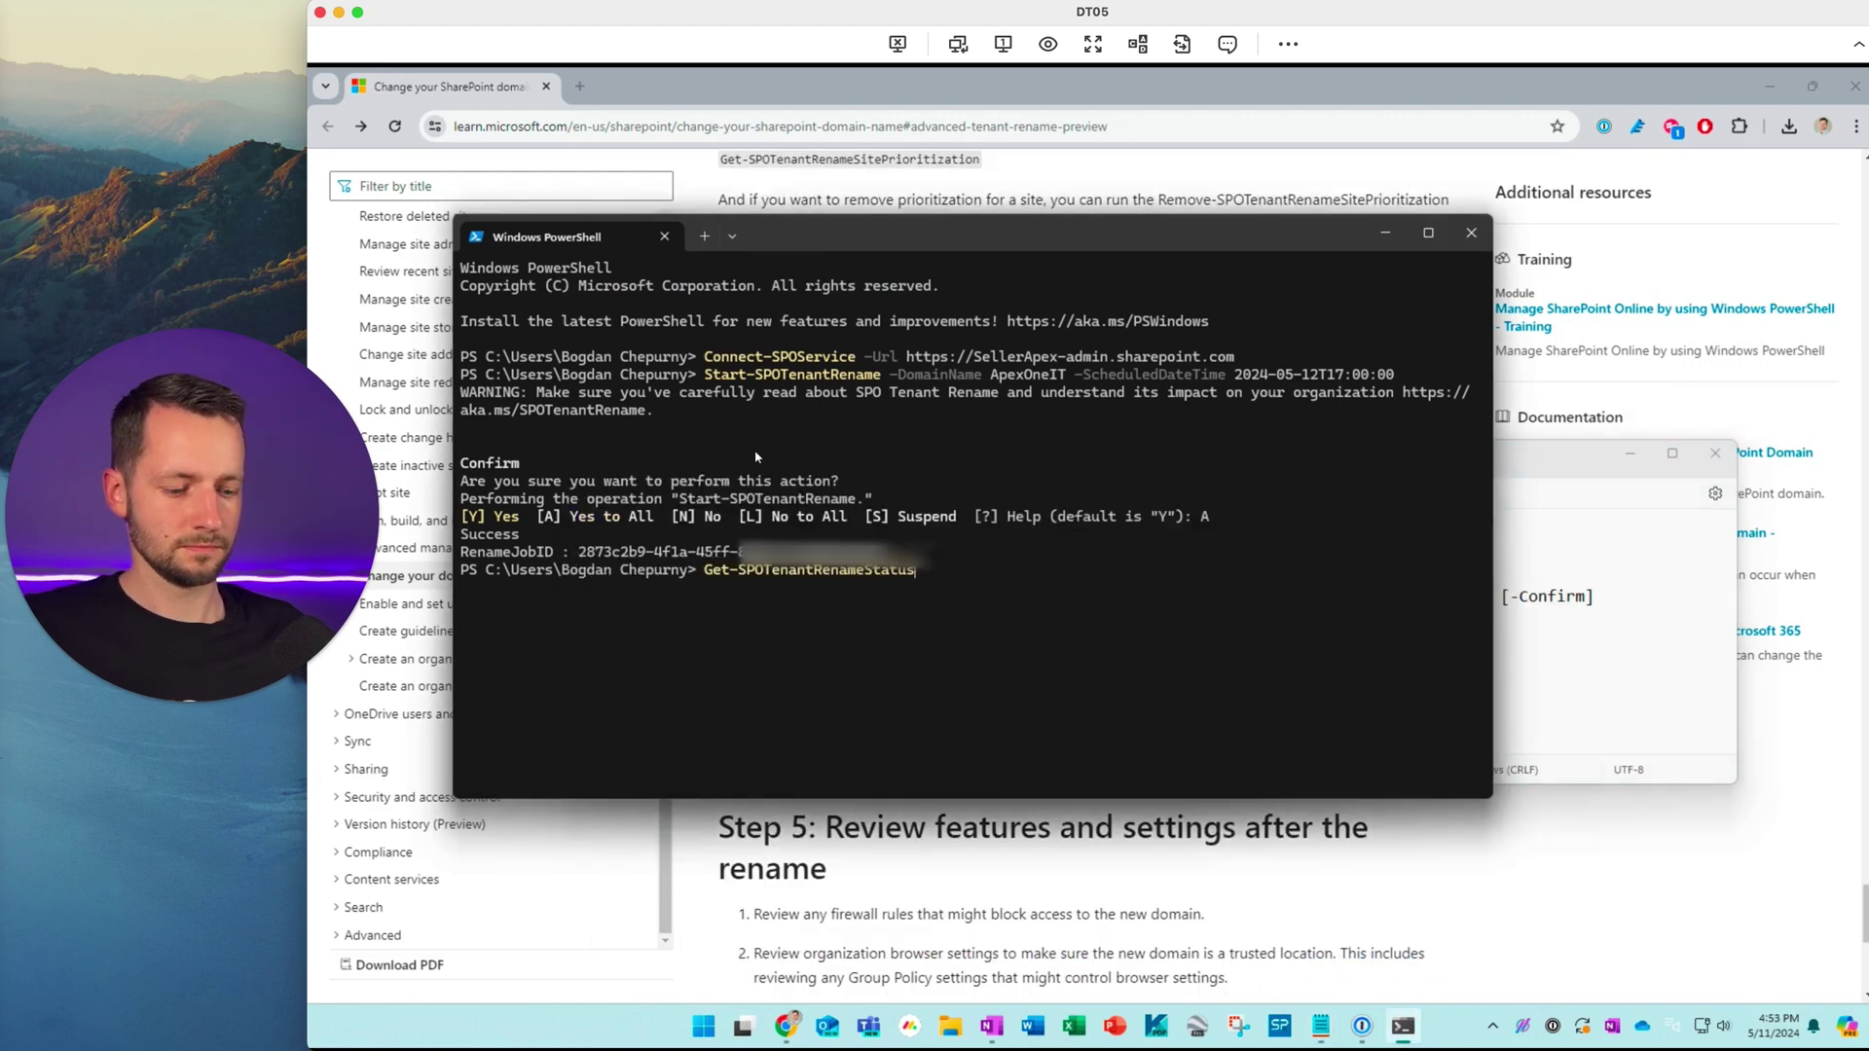
pyautogui.press('Return')
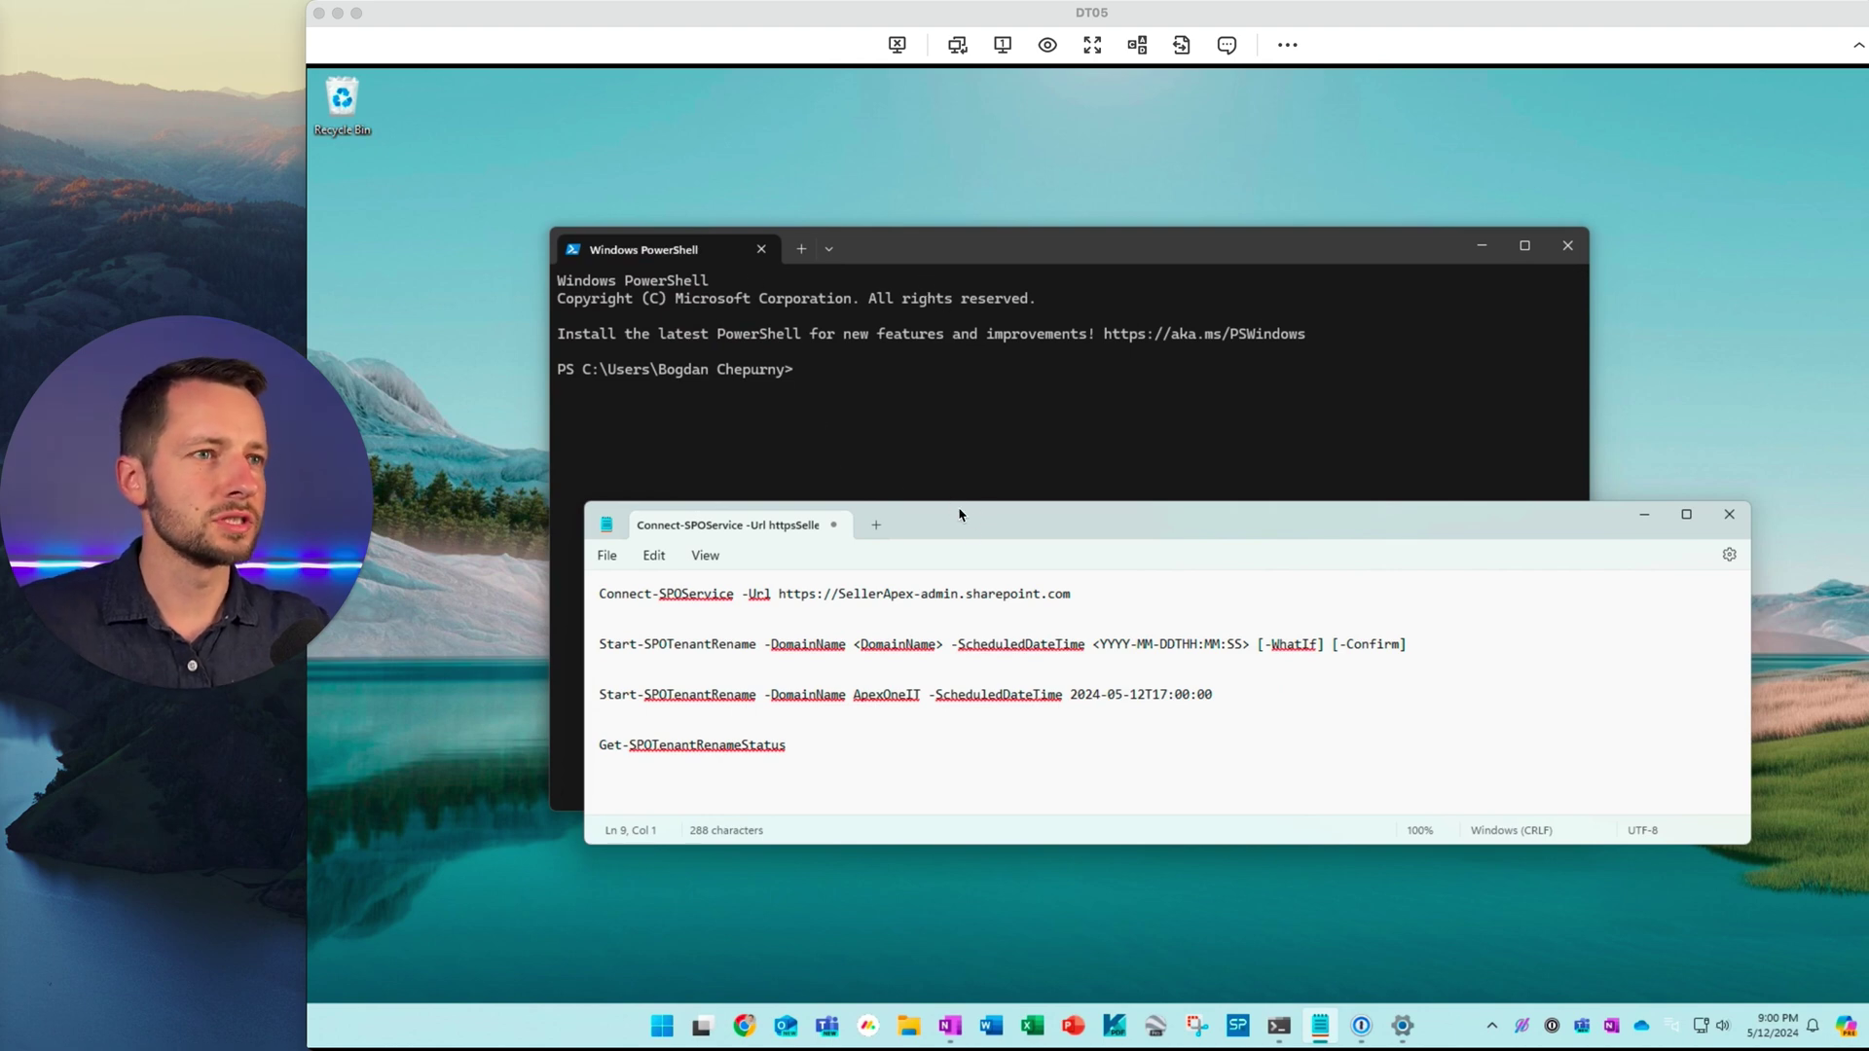
# Reconnect PowerShell to SellerApex-admin.sharepoint.com by running Connect-SPOService.
pyautogui.tripleClick(957, 598)
pyautogui.hotkey('ctrl', 'c')
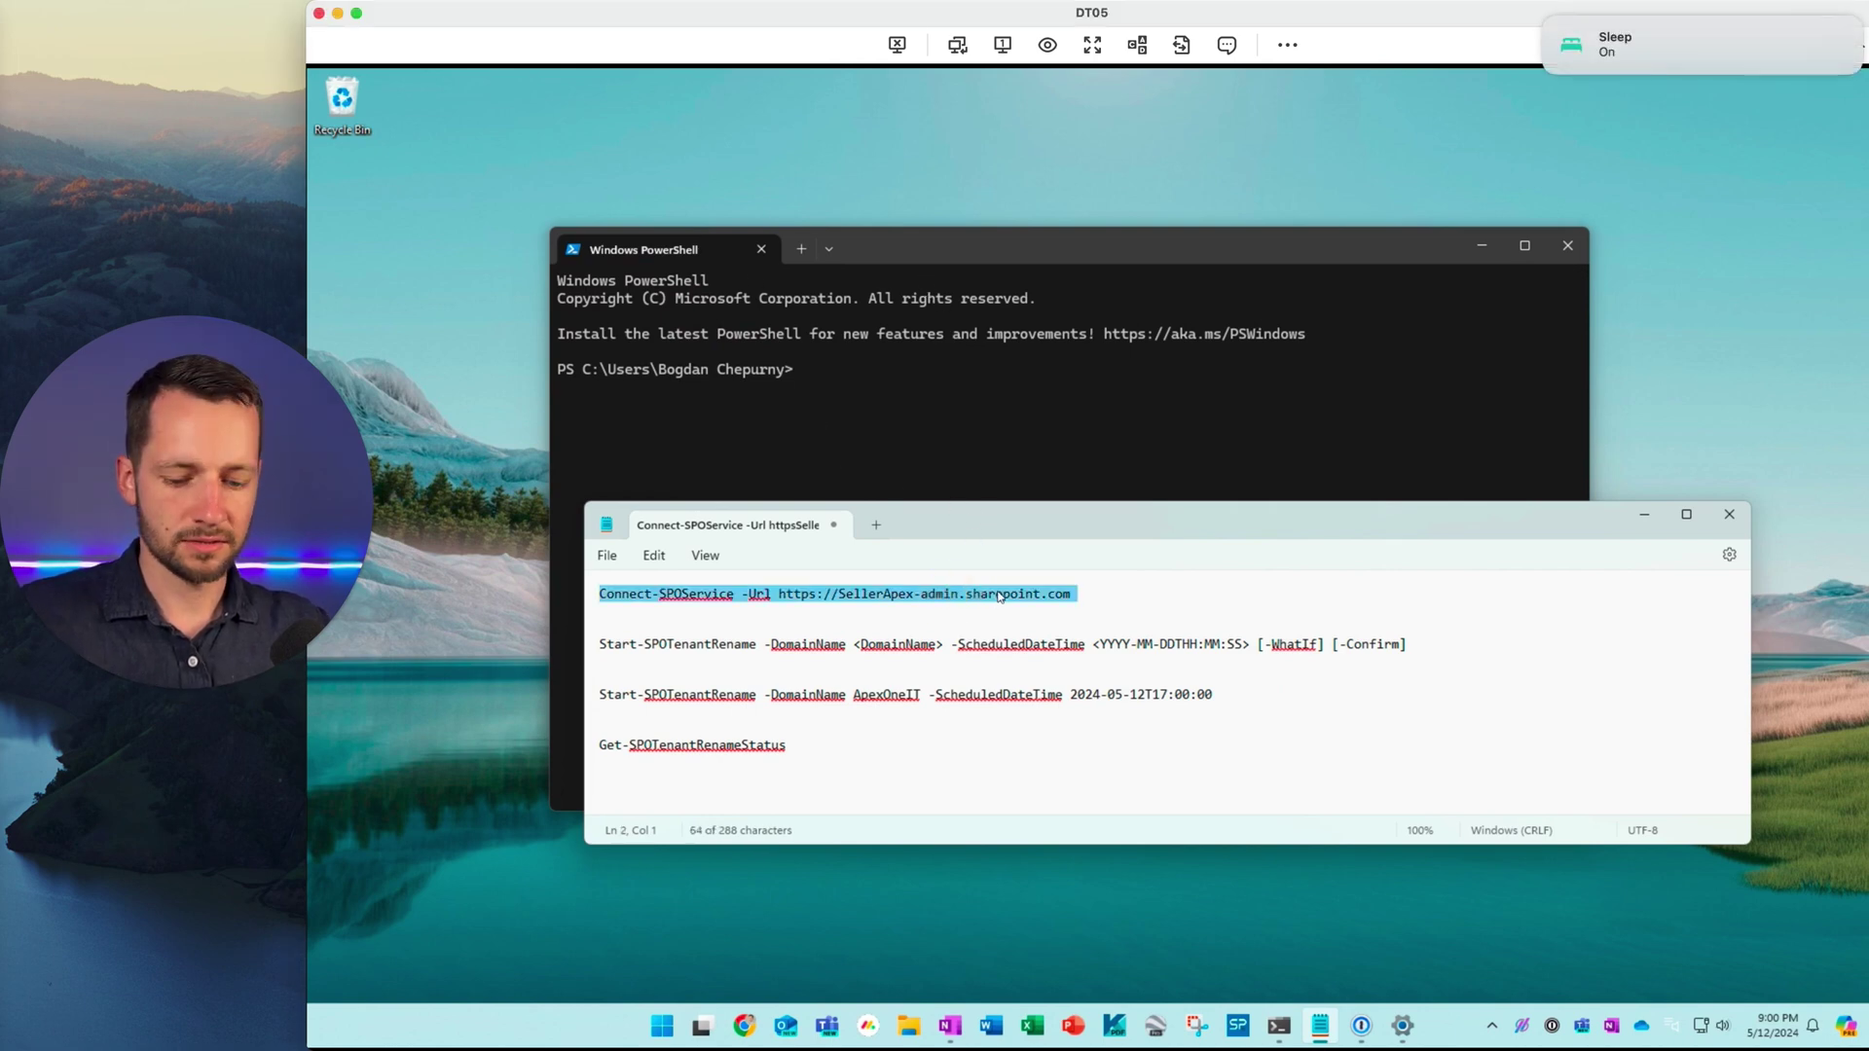
pyautogui.click(915, 596)
pyautogui.moveTo(1015, 533); pyautogui.dragTo(1106, 534)
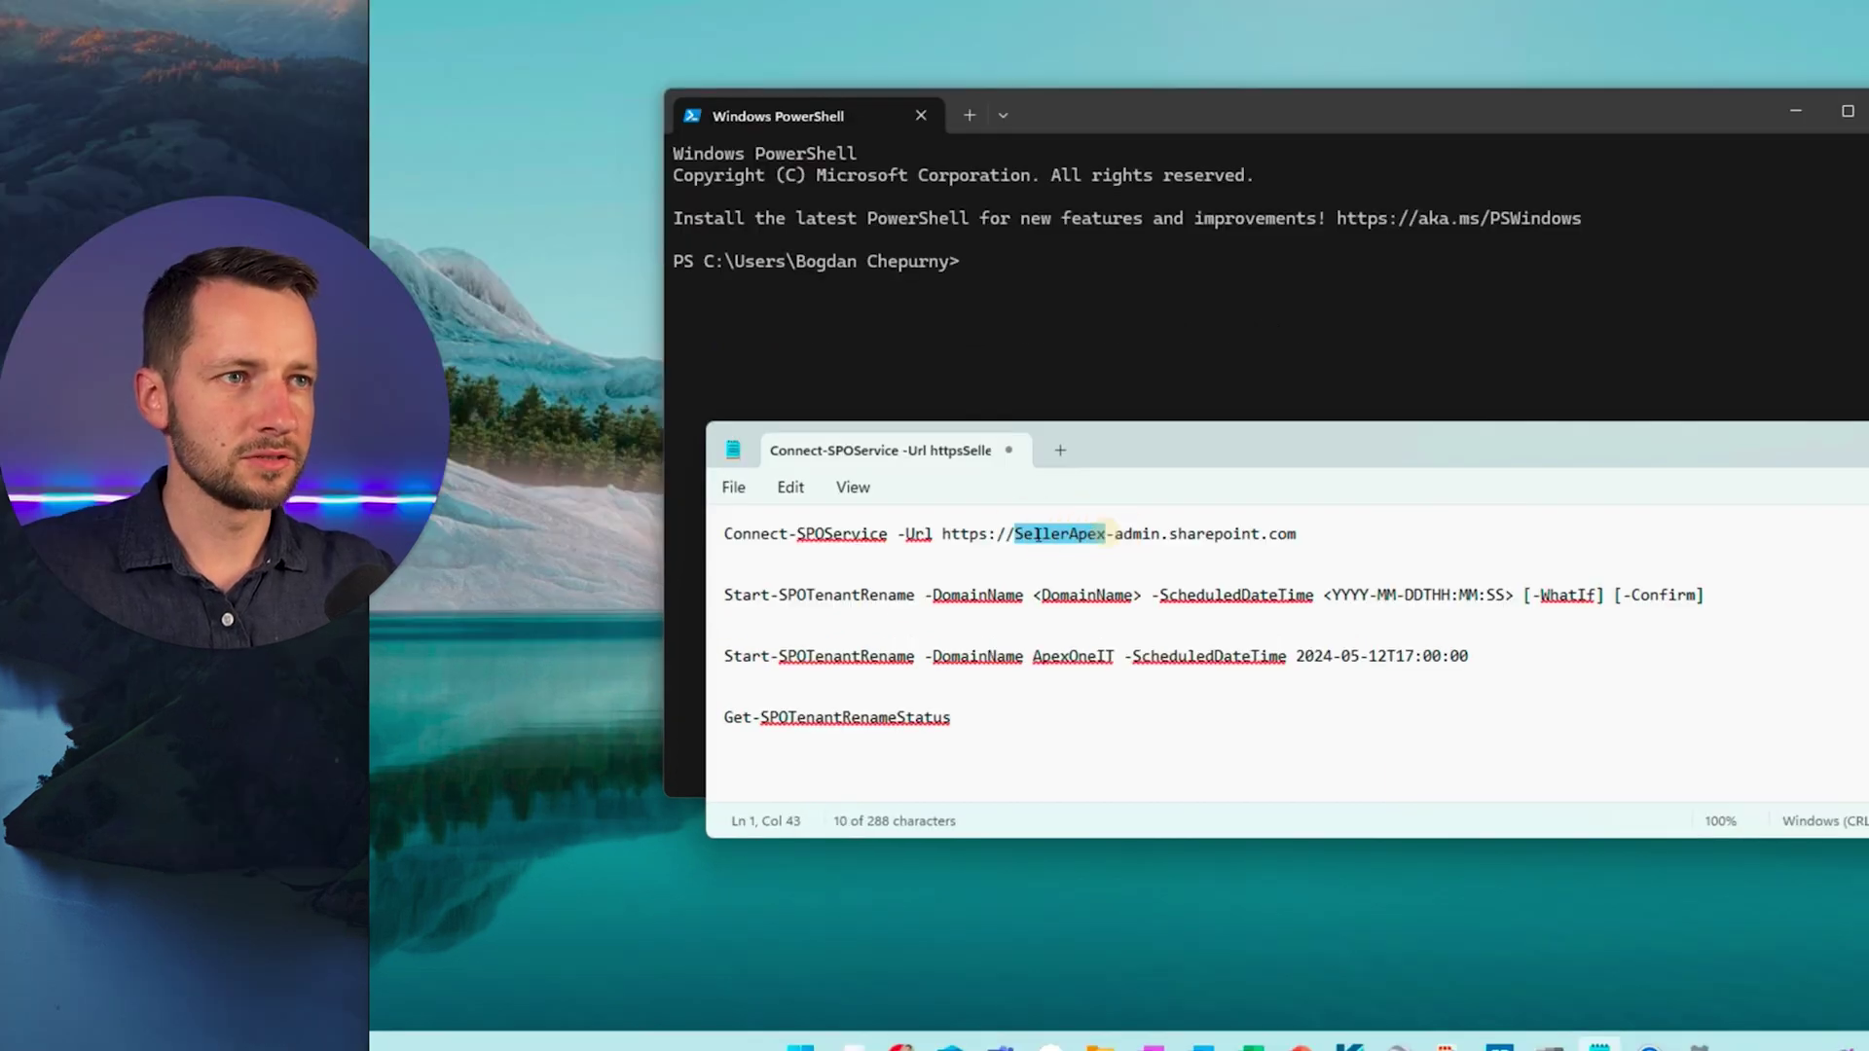
pyautogui.click(970, 311)
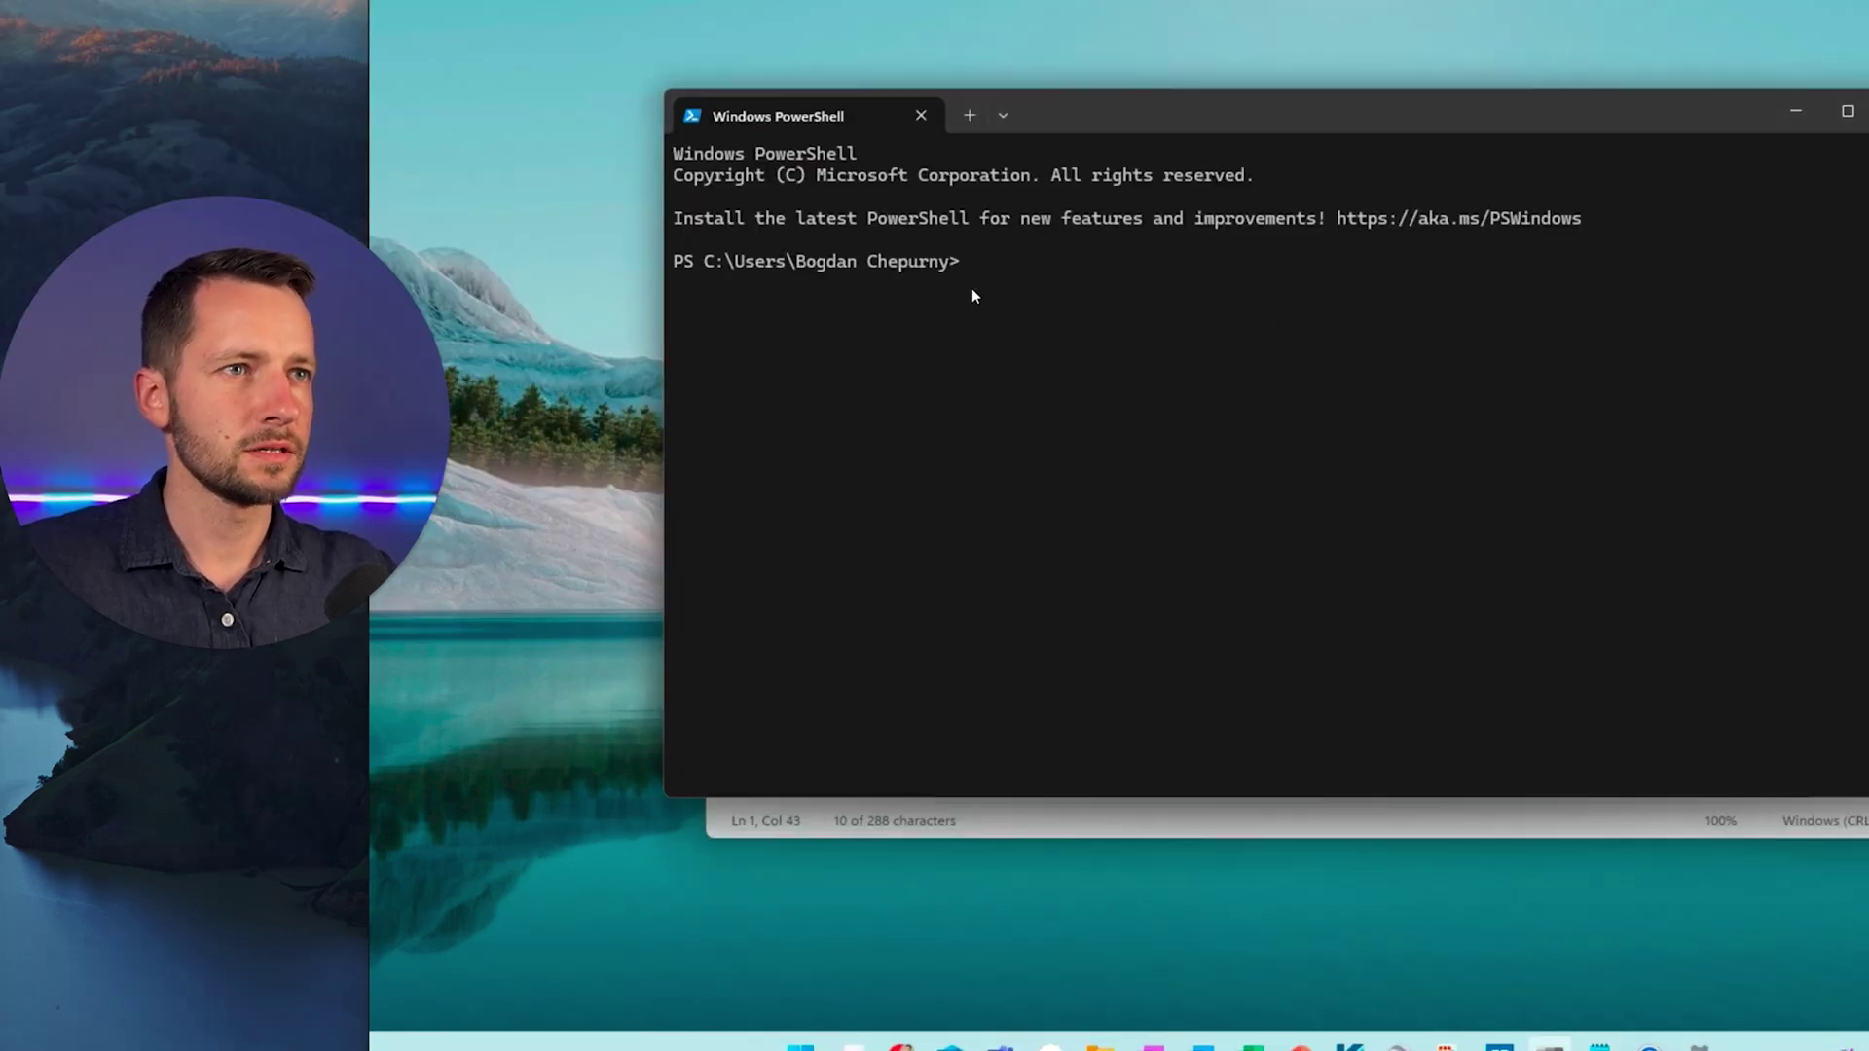
pyautogui.hotkey('ctrl', 'v')
pyautogui.press('Return')
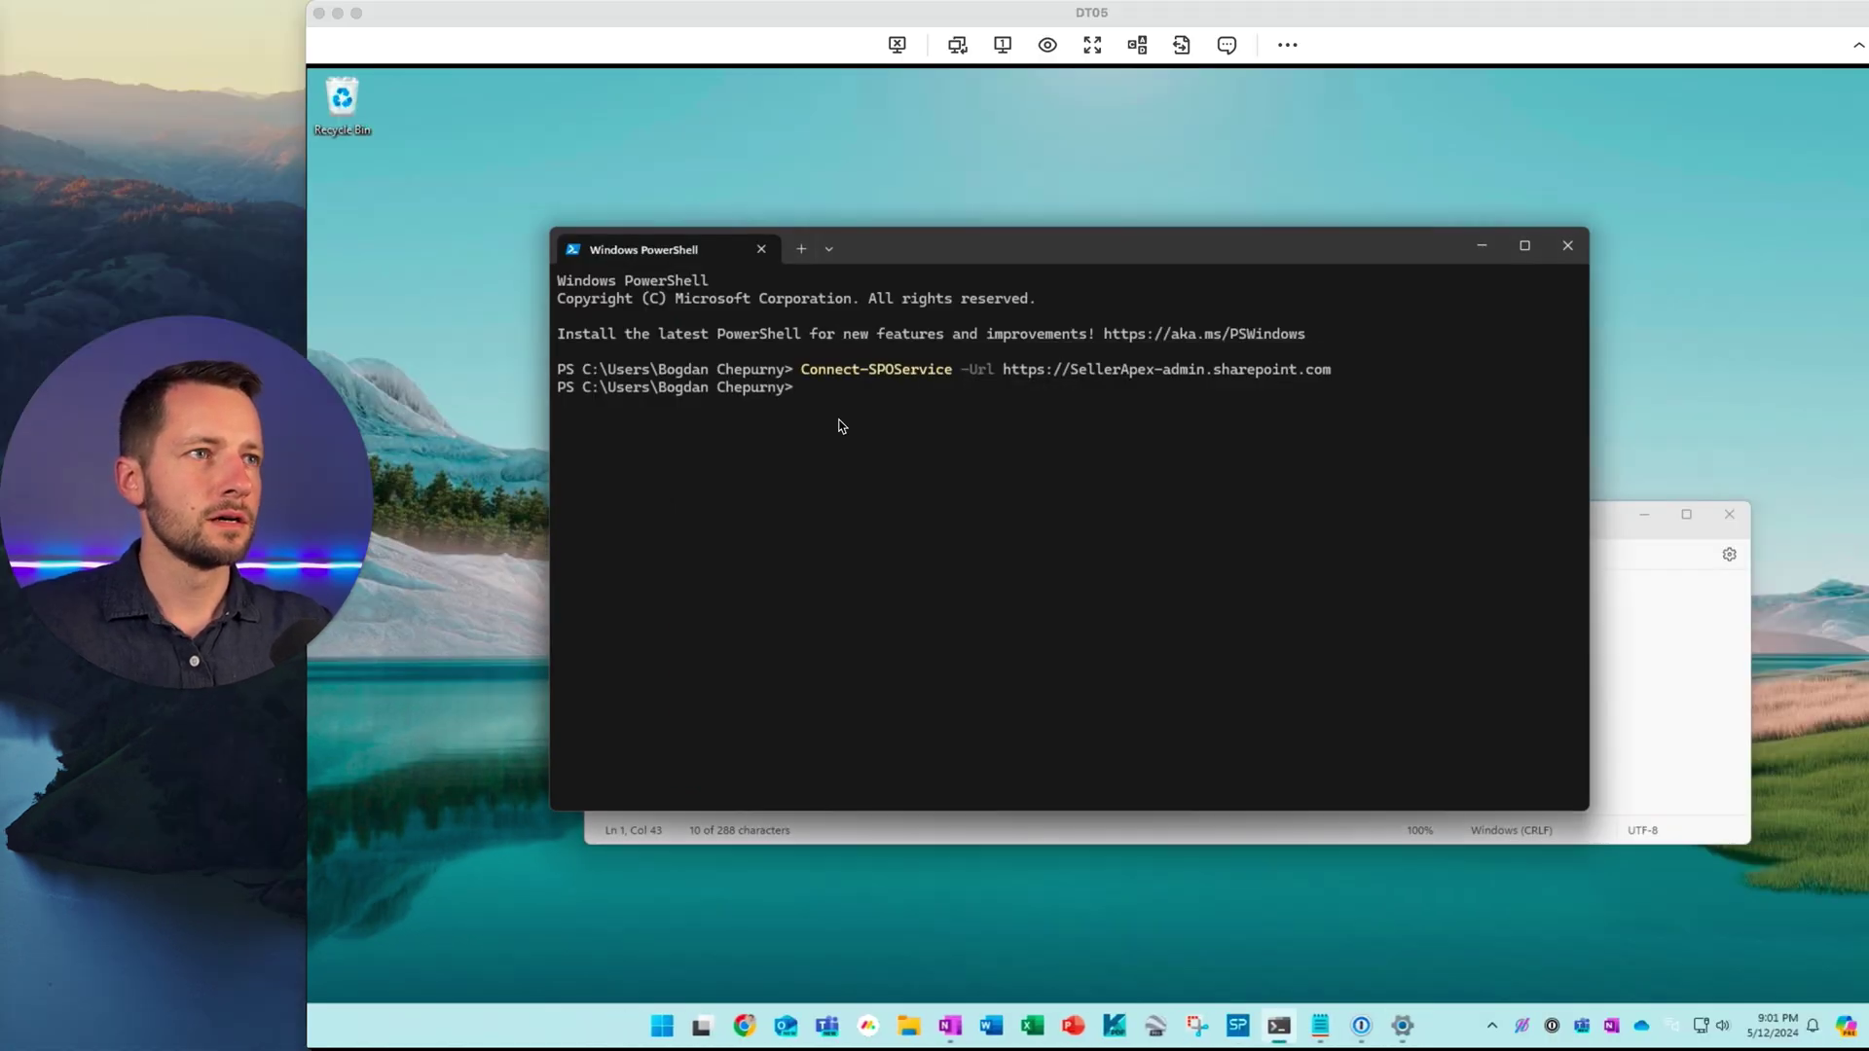
# Copy Get-SPOTenantRenameStatus from Notepad and paste it at the PowerShell prompt.
pyautogui.click(1610, 528)
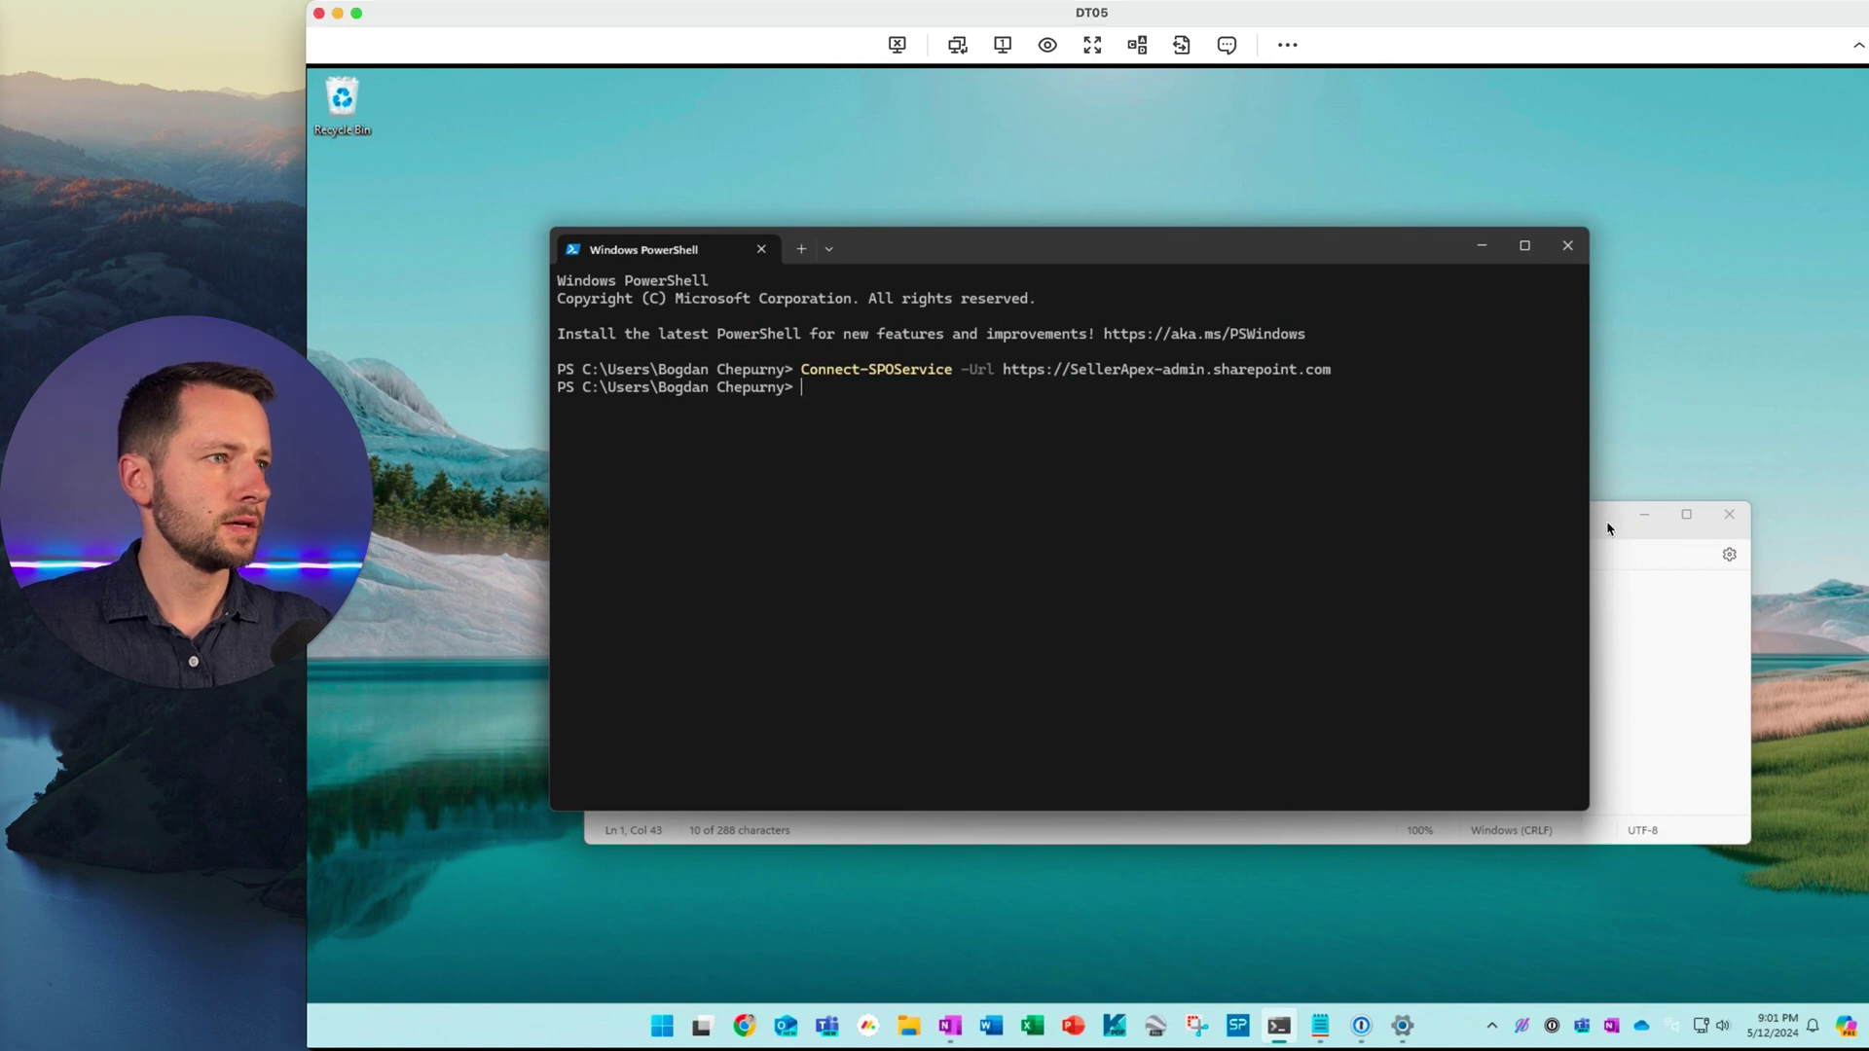
pyautogui.click(1609, 528)
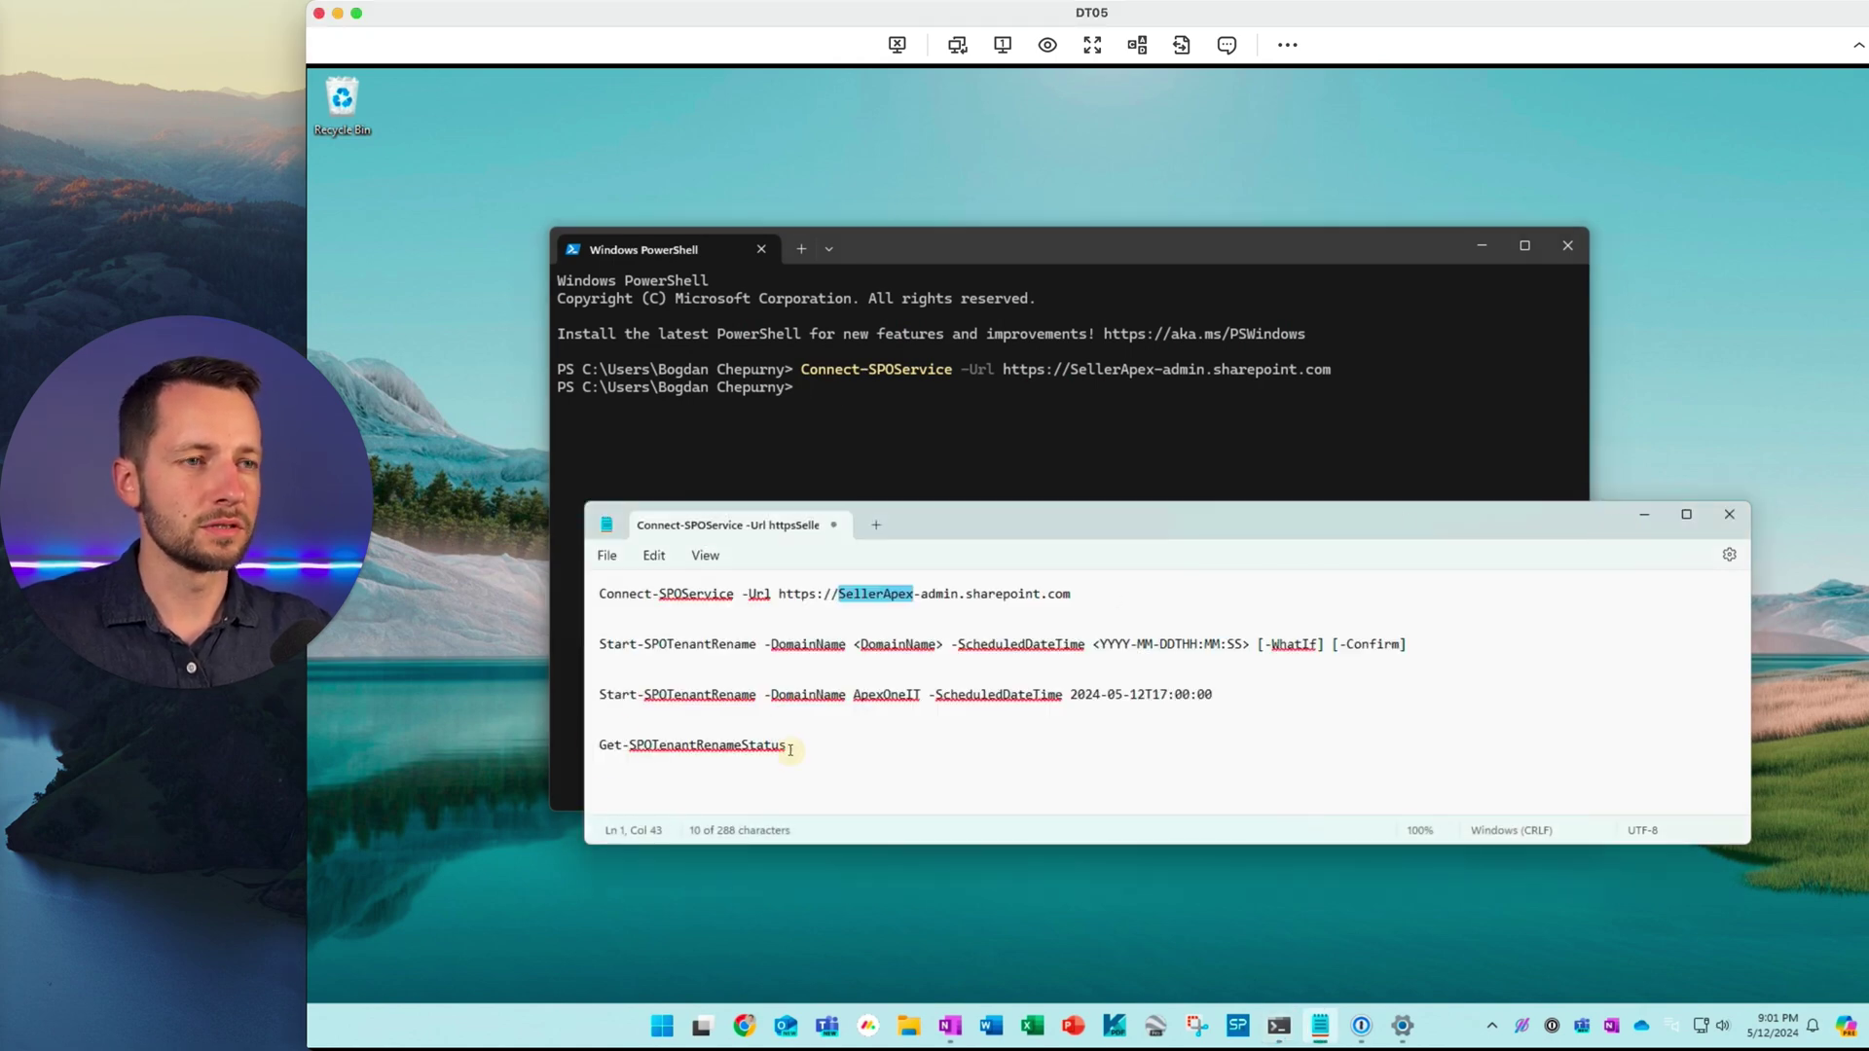
pyautogui.moveTo(790, 750); pyautogui.dragTo(598, 748)
pyautogui.hotkey('ctrl', 'c')
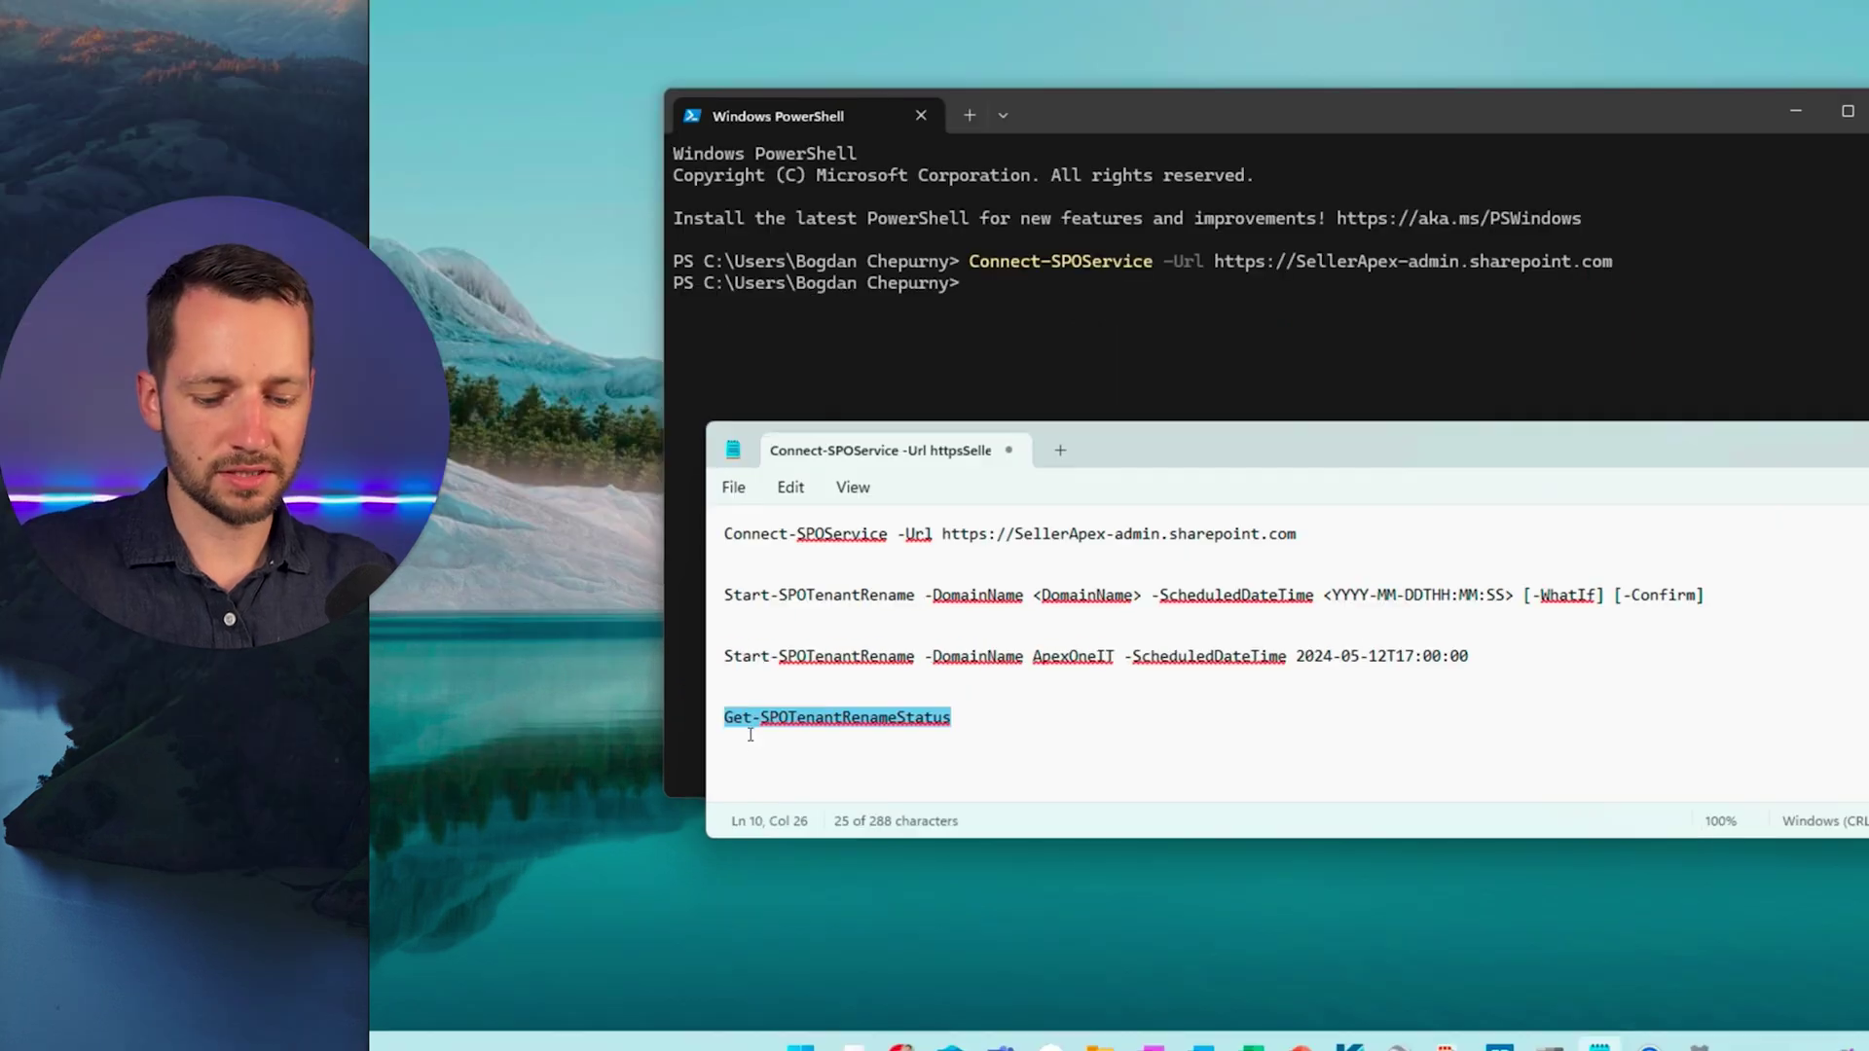
pyautogui.click(1014, 282)
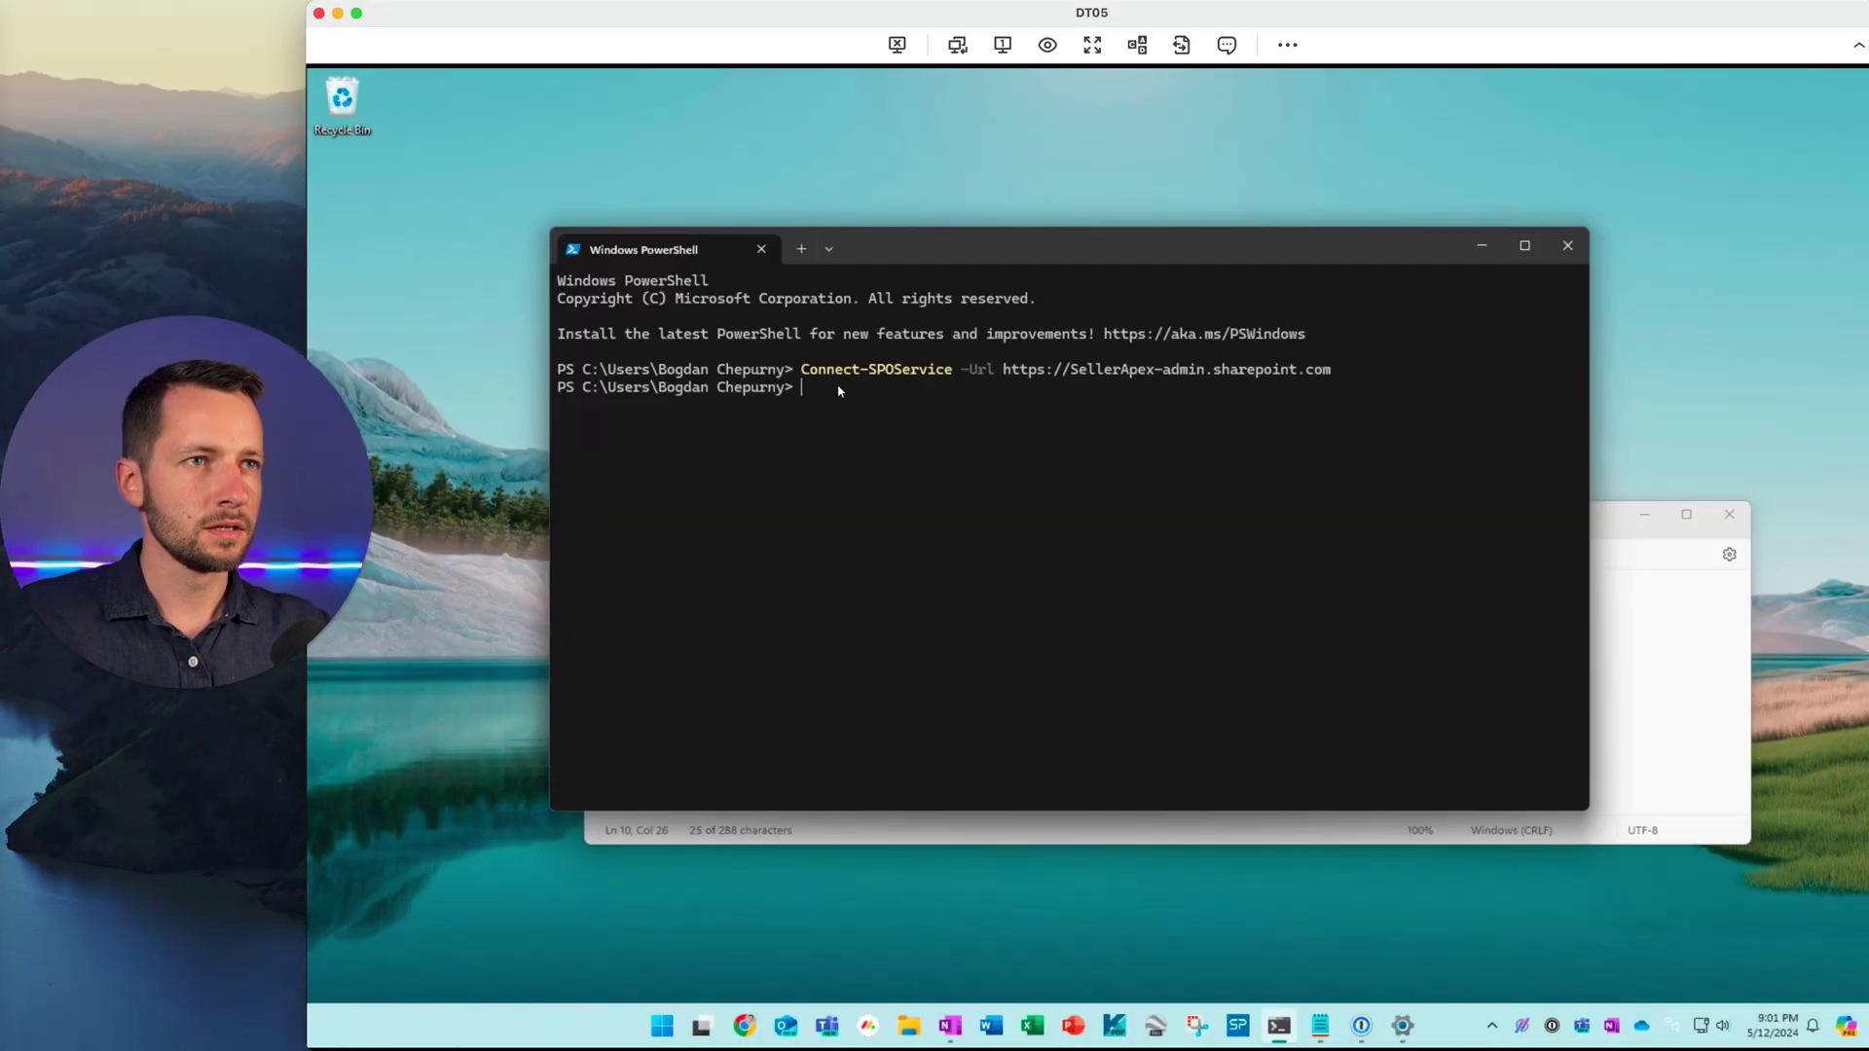
pyautogui.hotkey('ctrl', 'v')
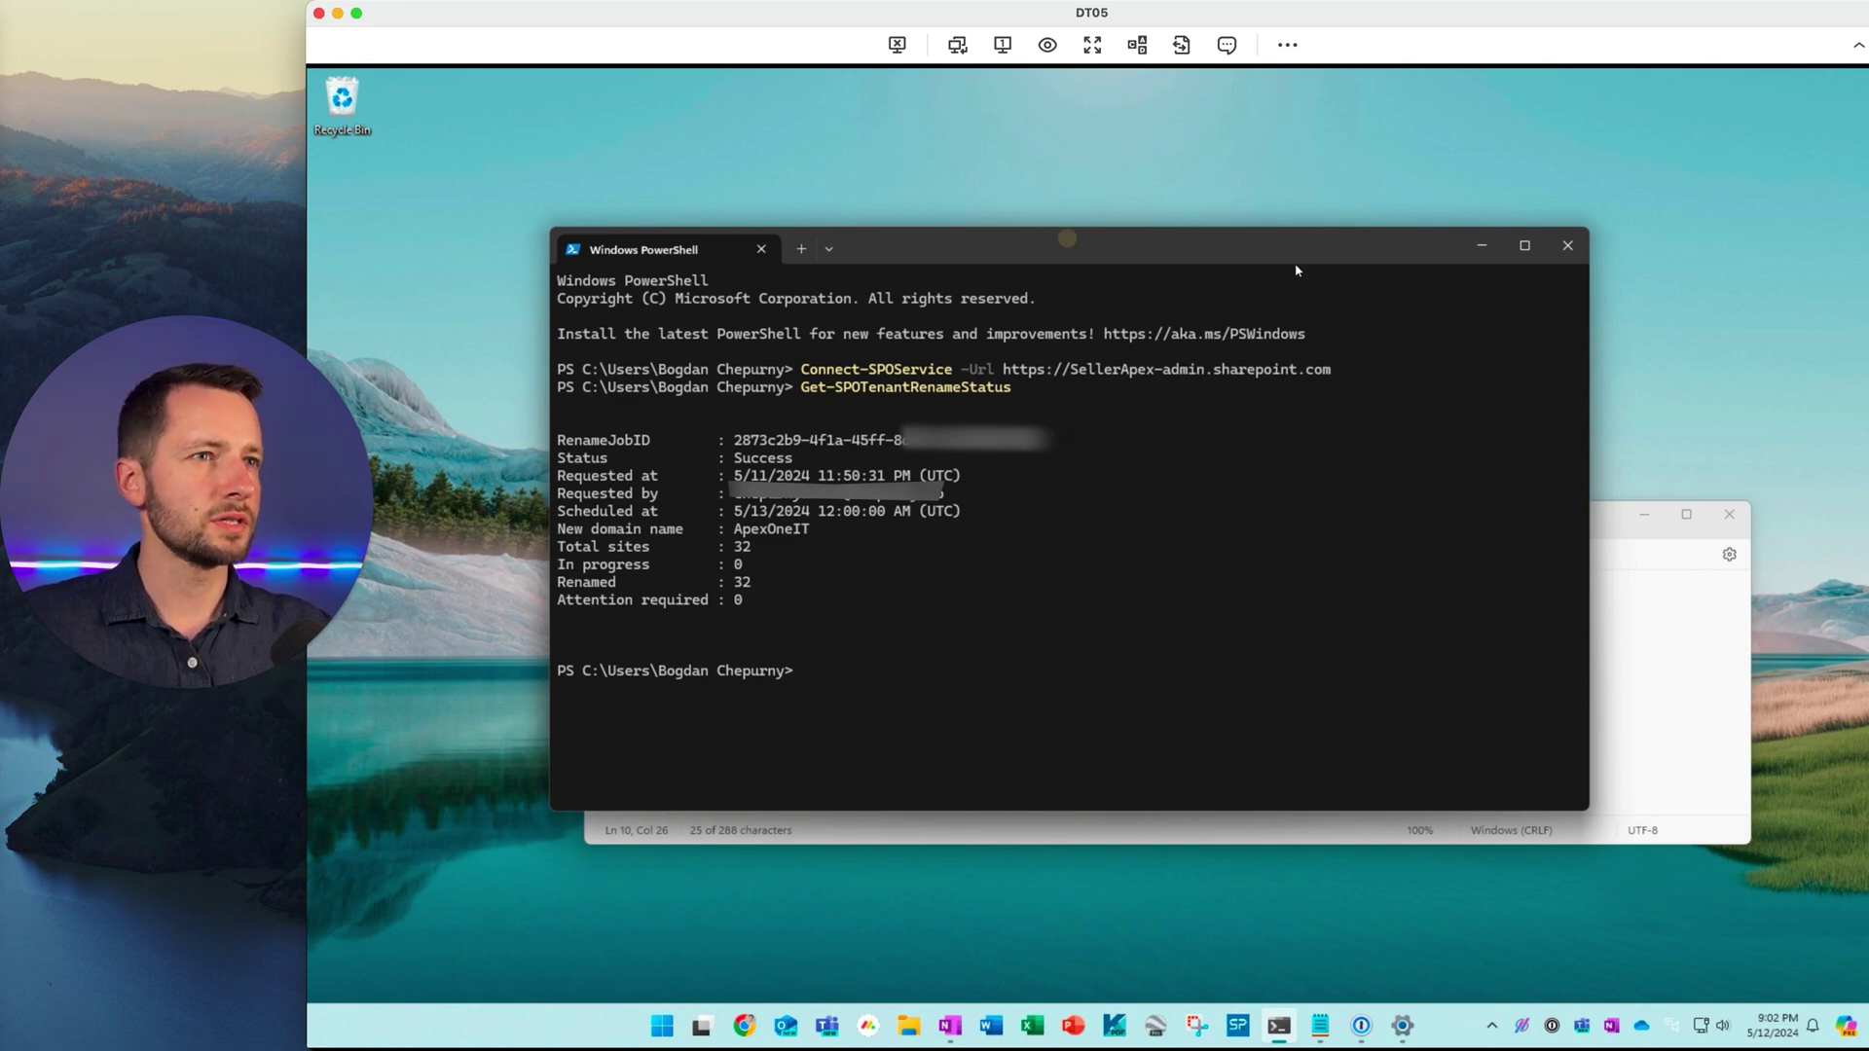
# Close PowerShell once the status shows Success for ApexOneIT with all 32 sites renamed.
pyautogui.click(1567, 246)
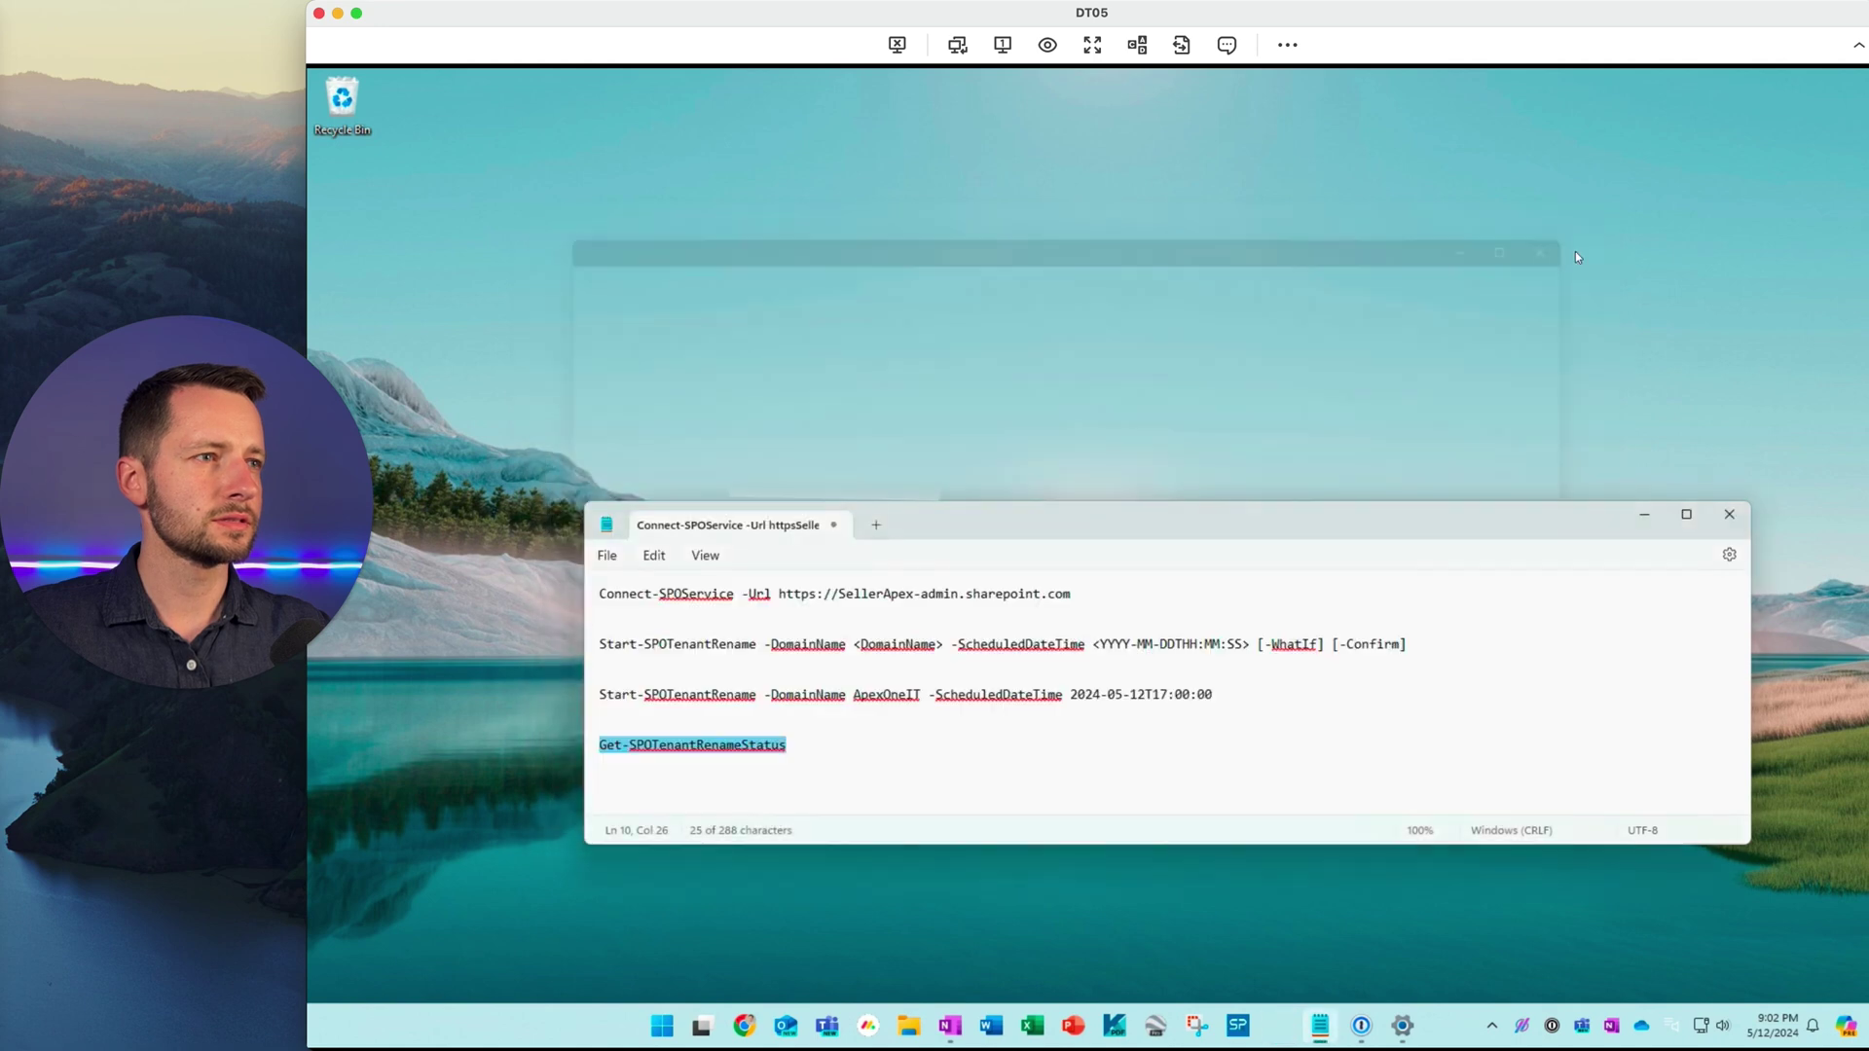
# Switch to the browser and load the SharePoint admin center at apexoneit-admin.sharepoint.com.
pyautogui.click(778, 746)
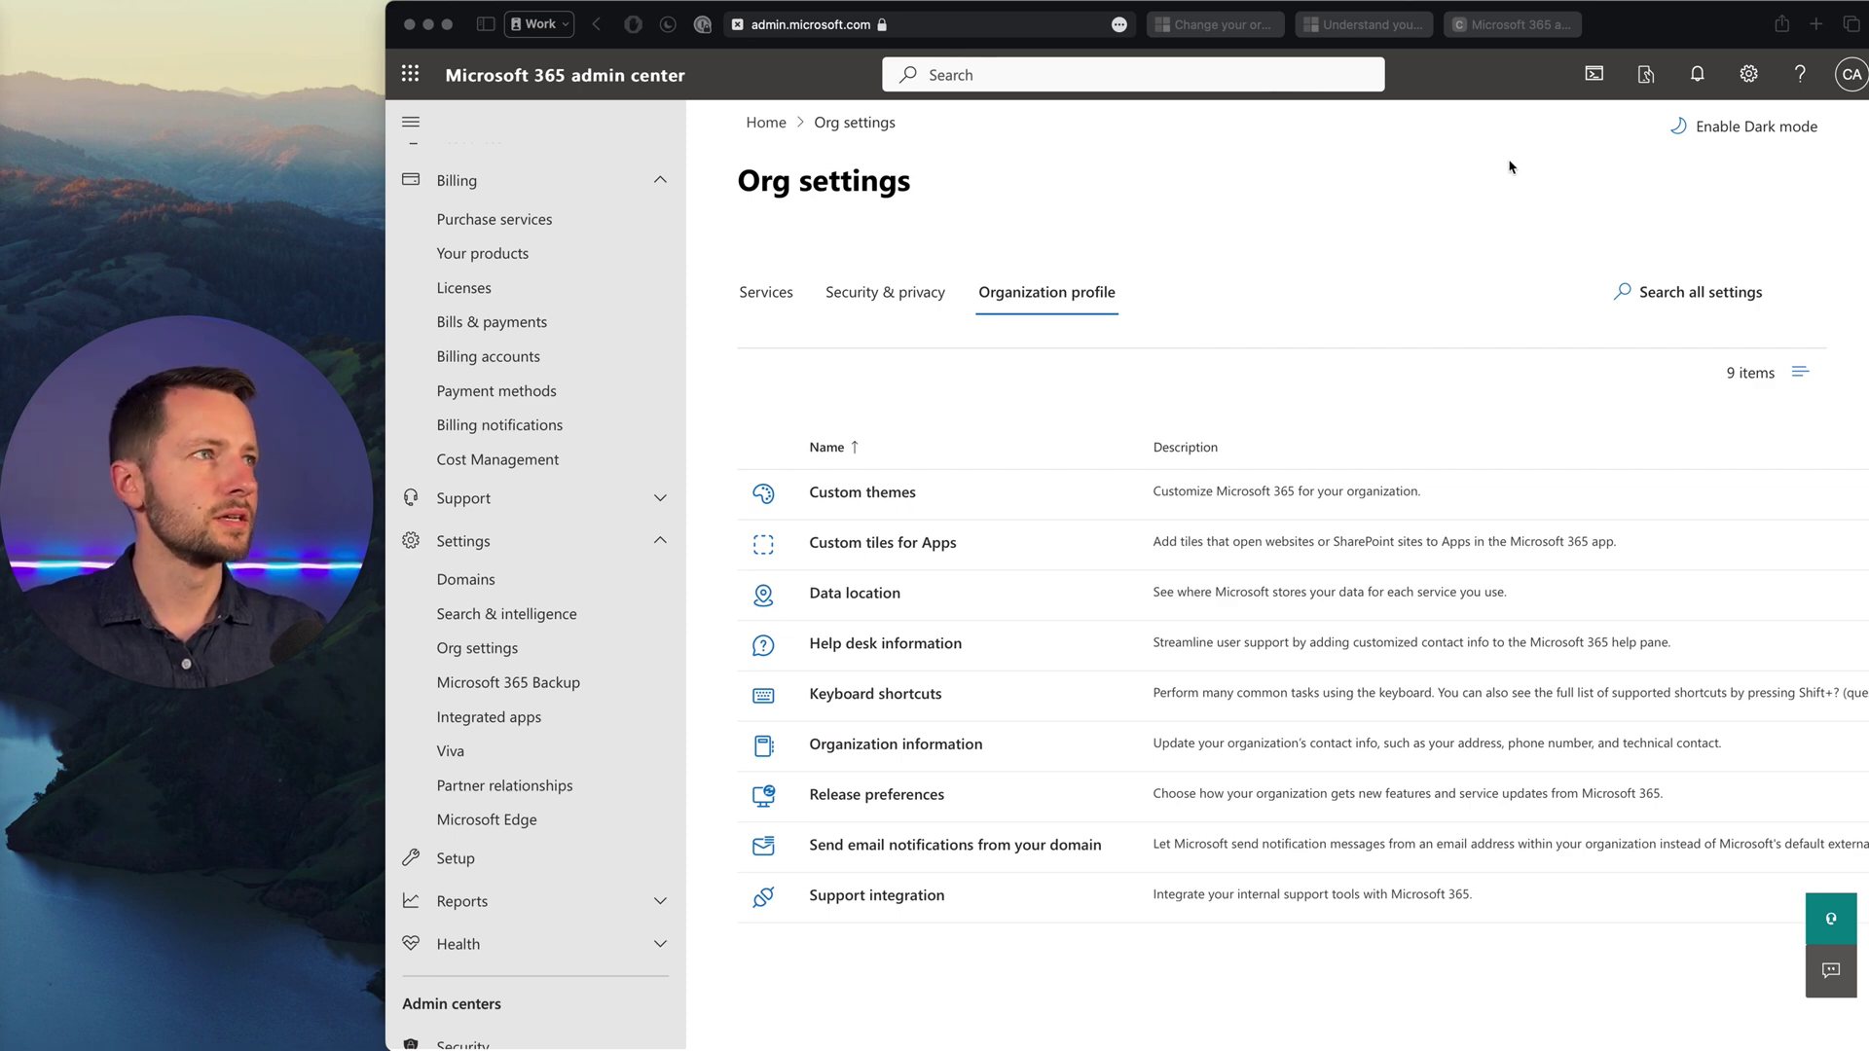
pyautogui.click(1594, 74)
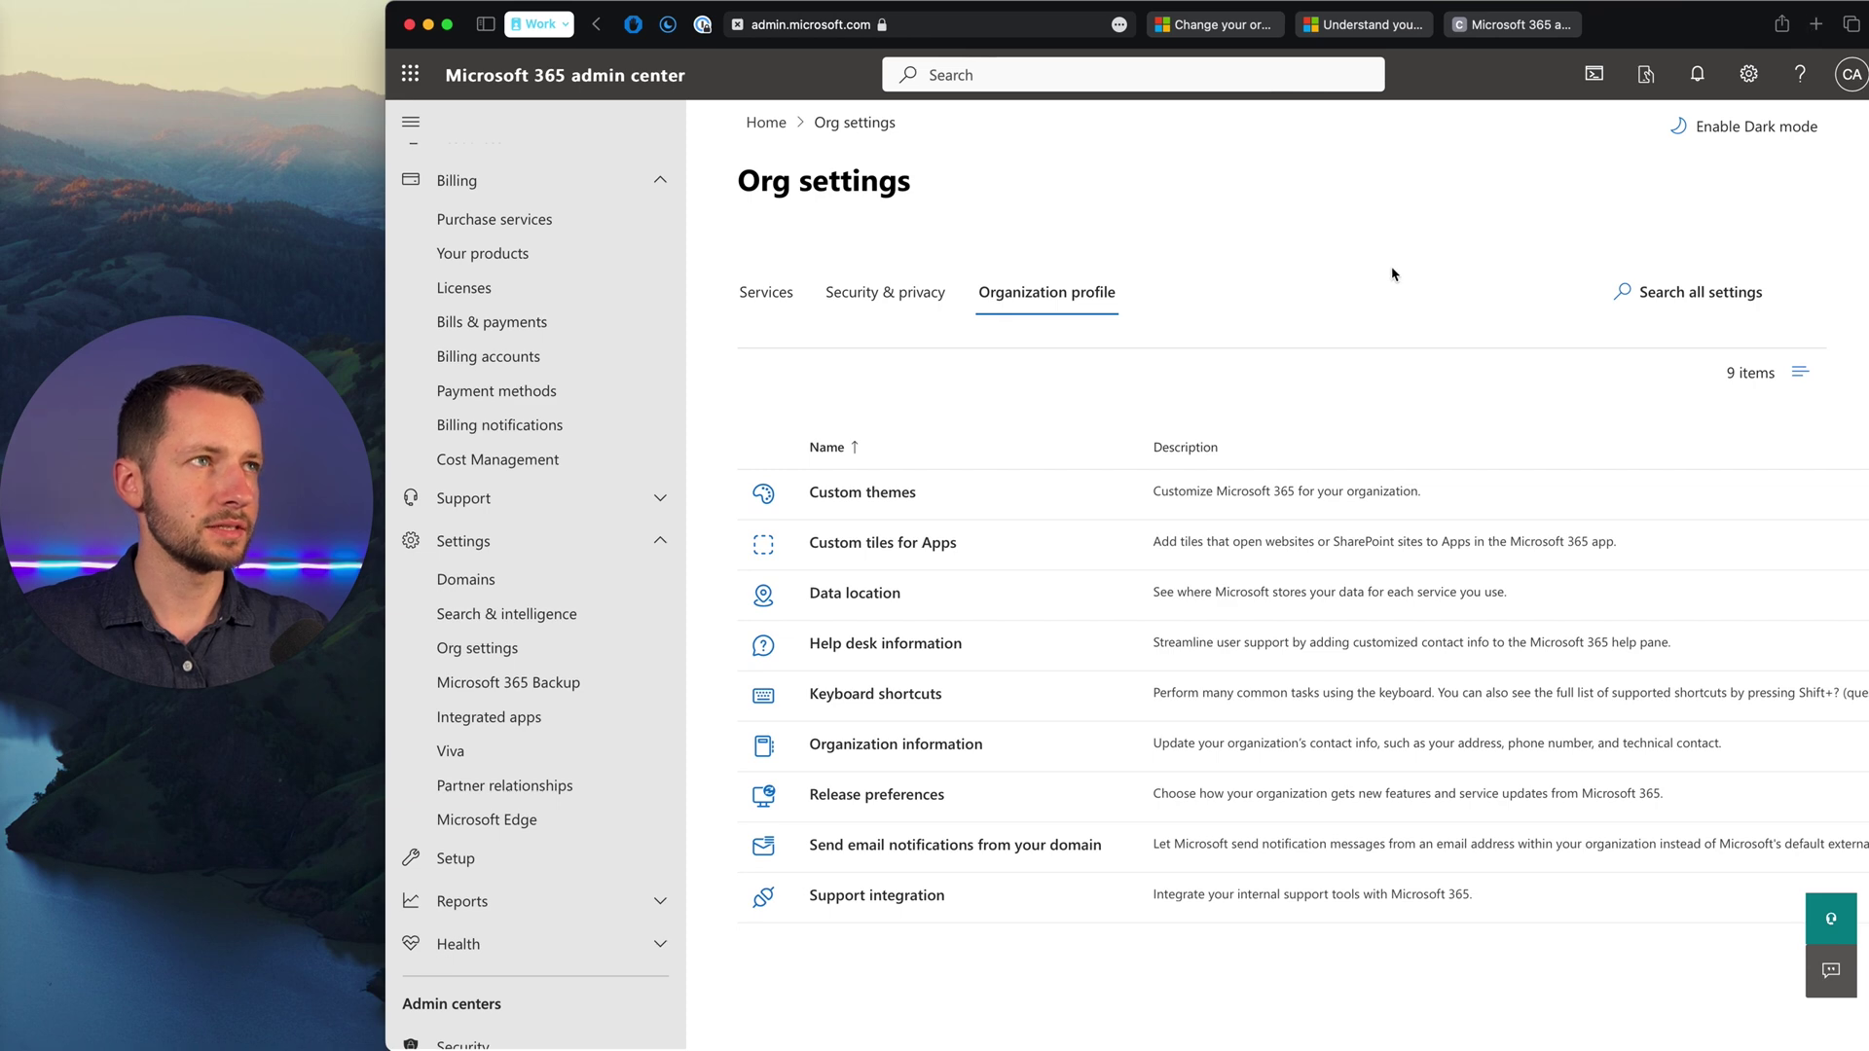
pyautogui.click(1816, 23)
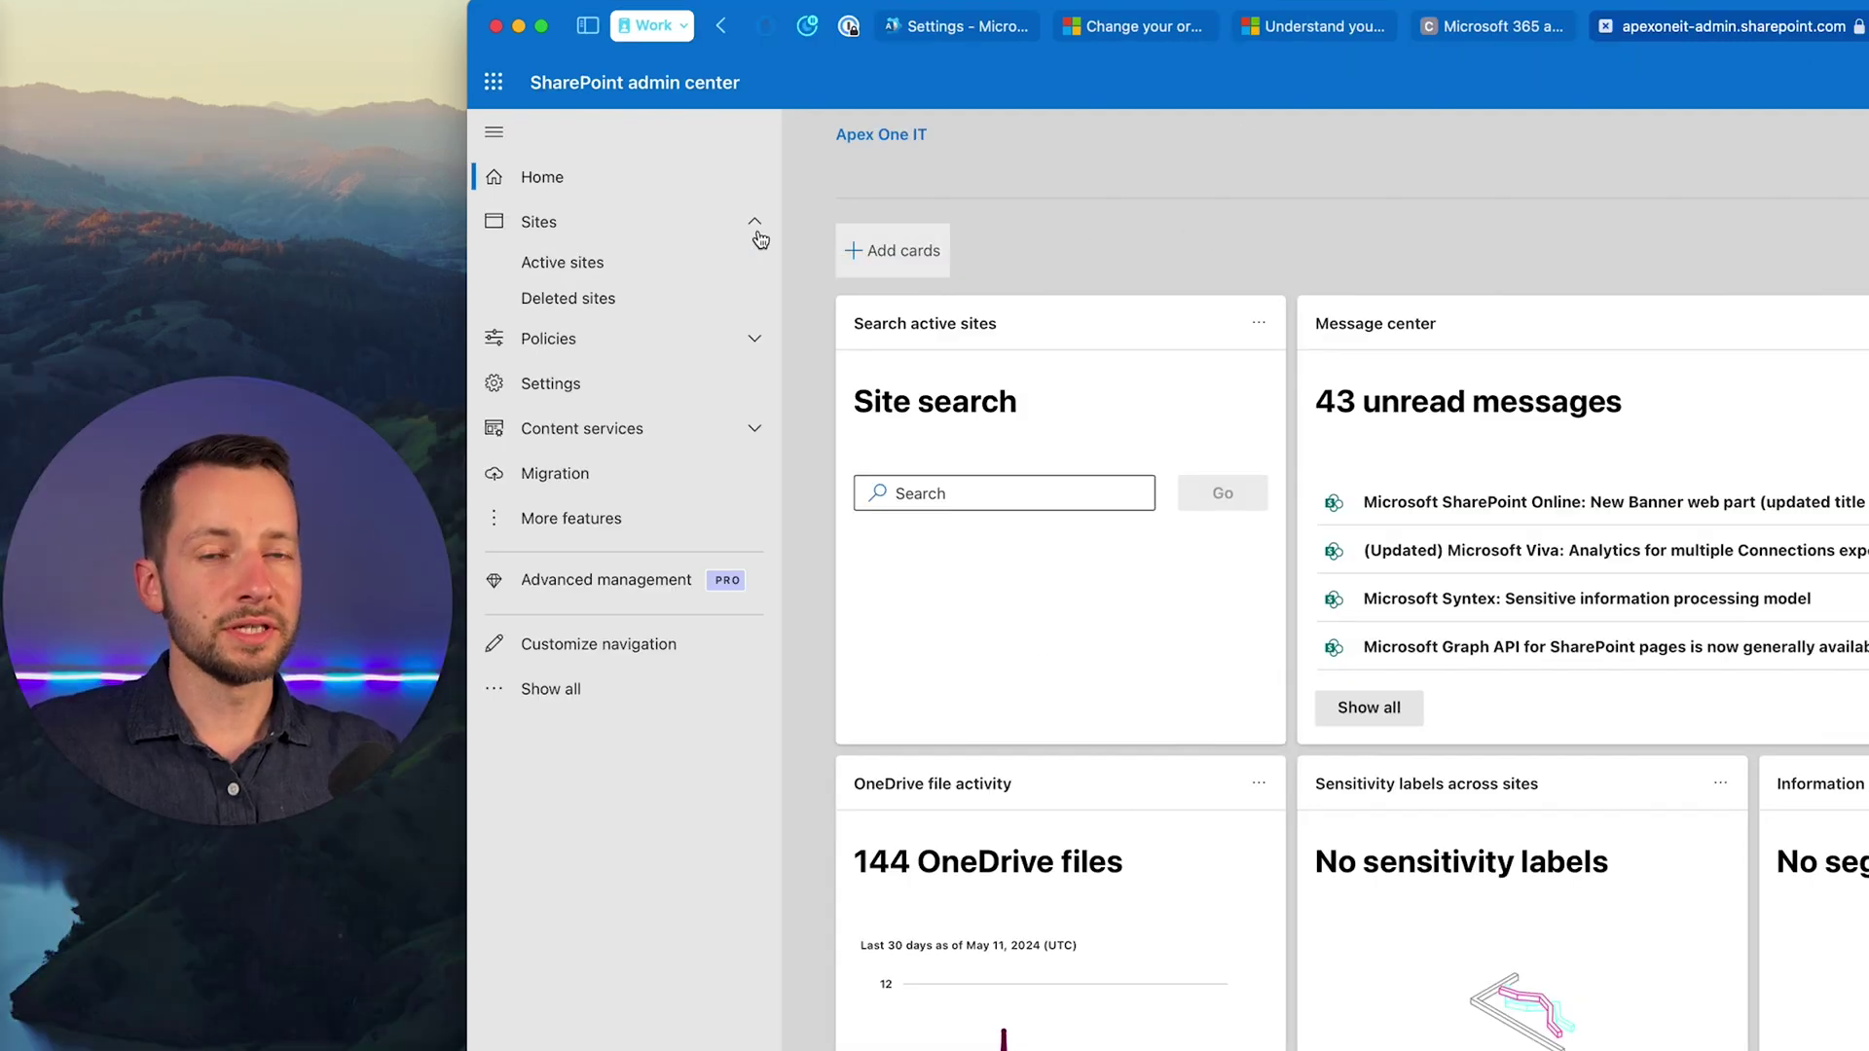
# Open the Microsoft 365 admin center from the app launcher and show all navigation sections.
pyautogui.click(495, 86)
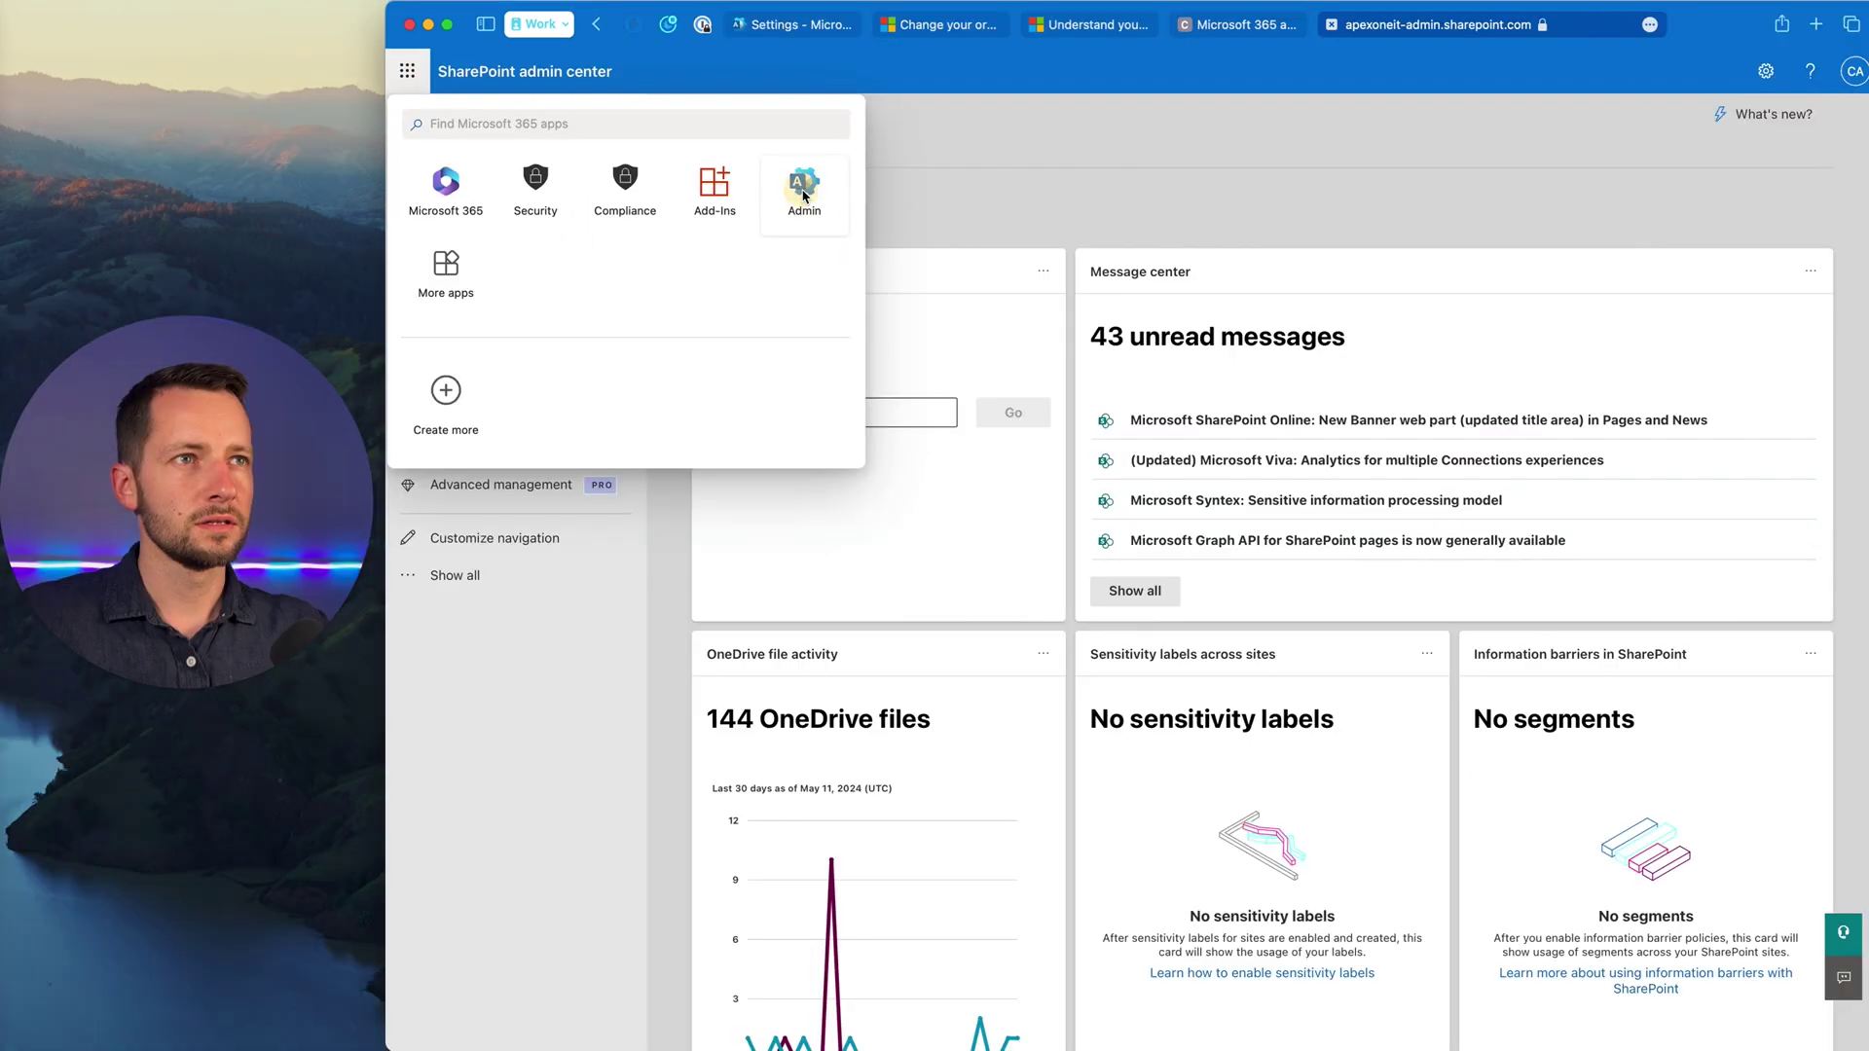
pyautogui.click(971, 216)
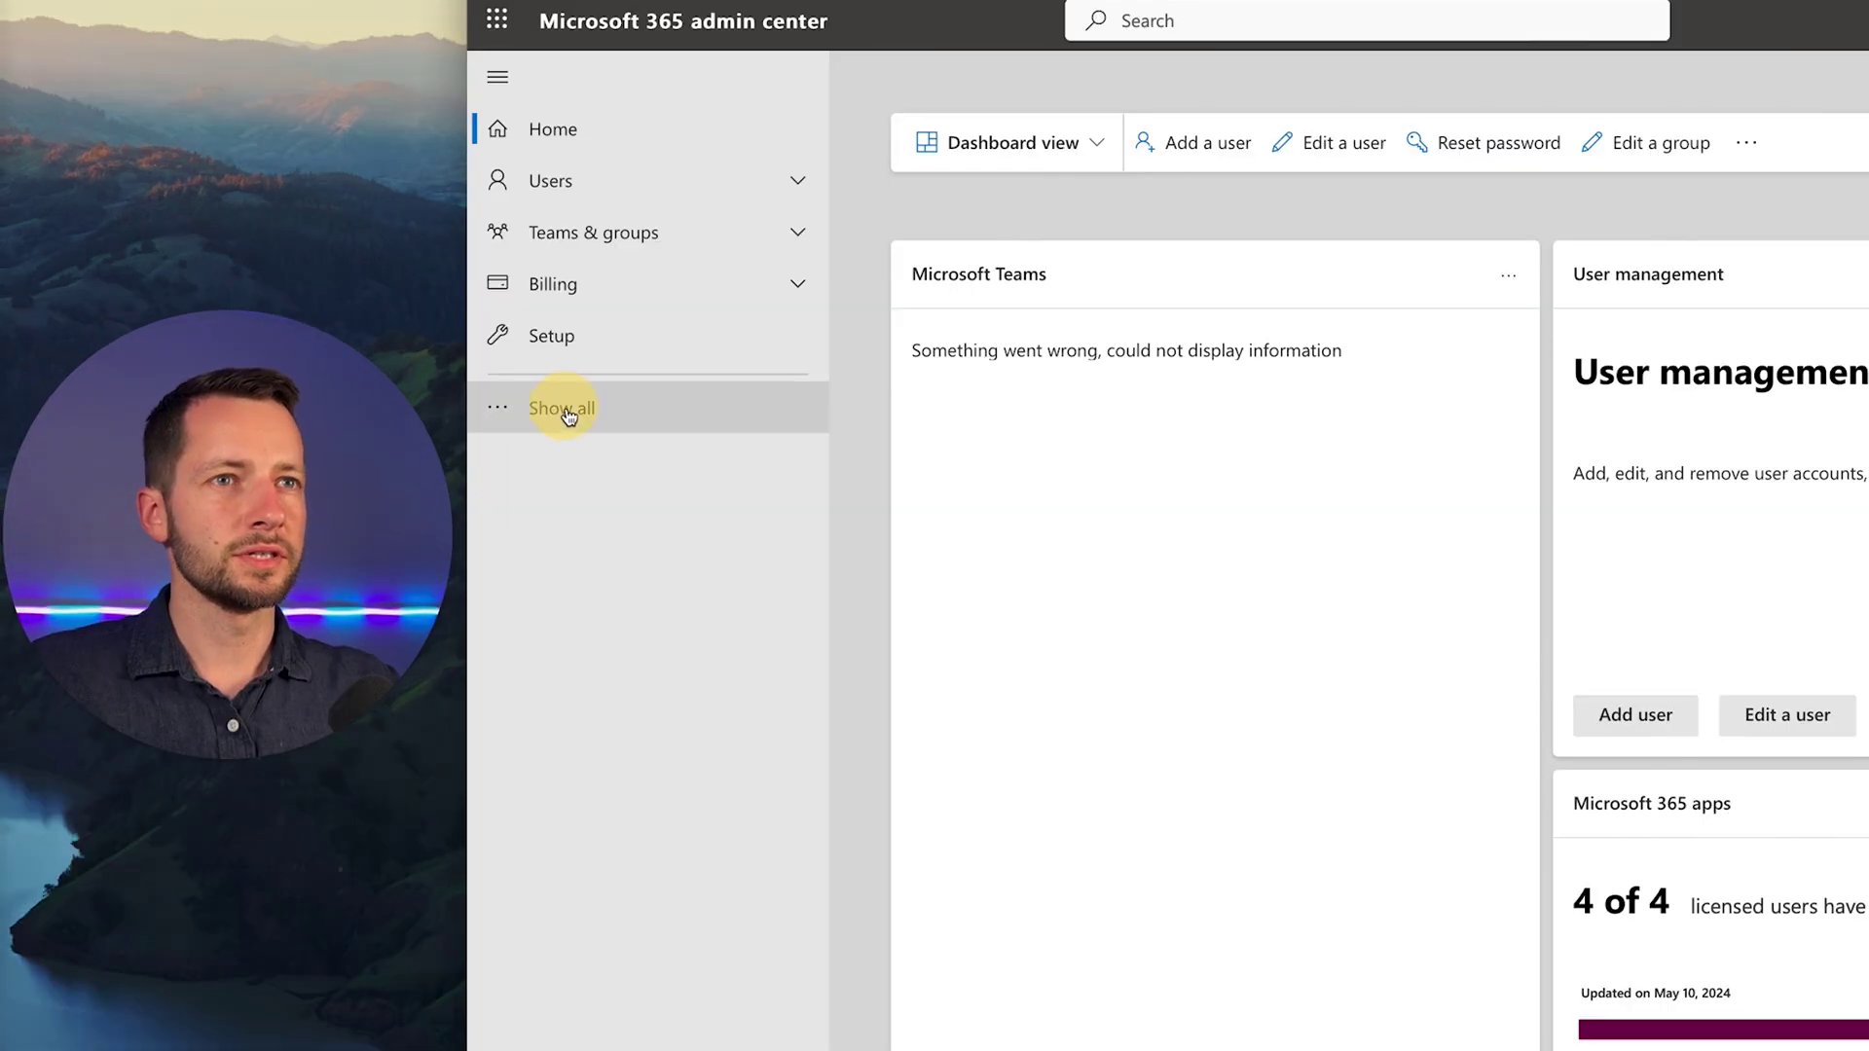
pyautogui.click(569, 406)
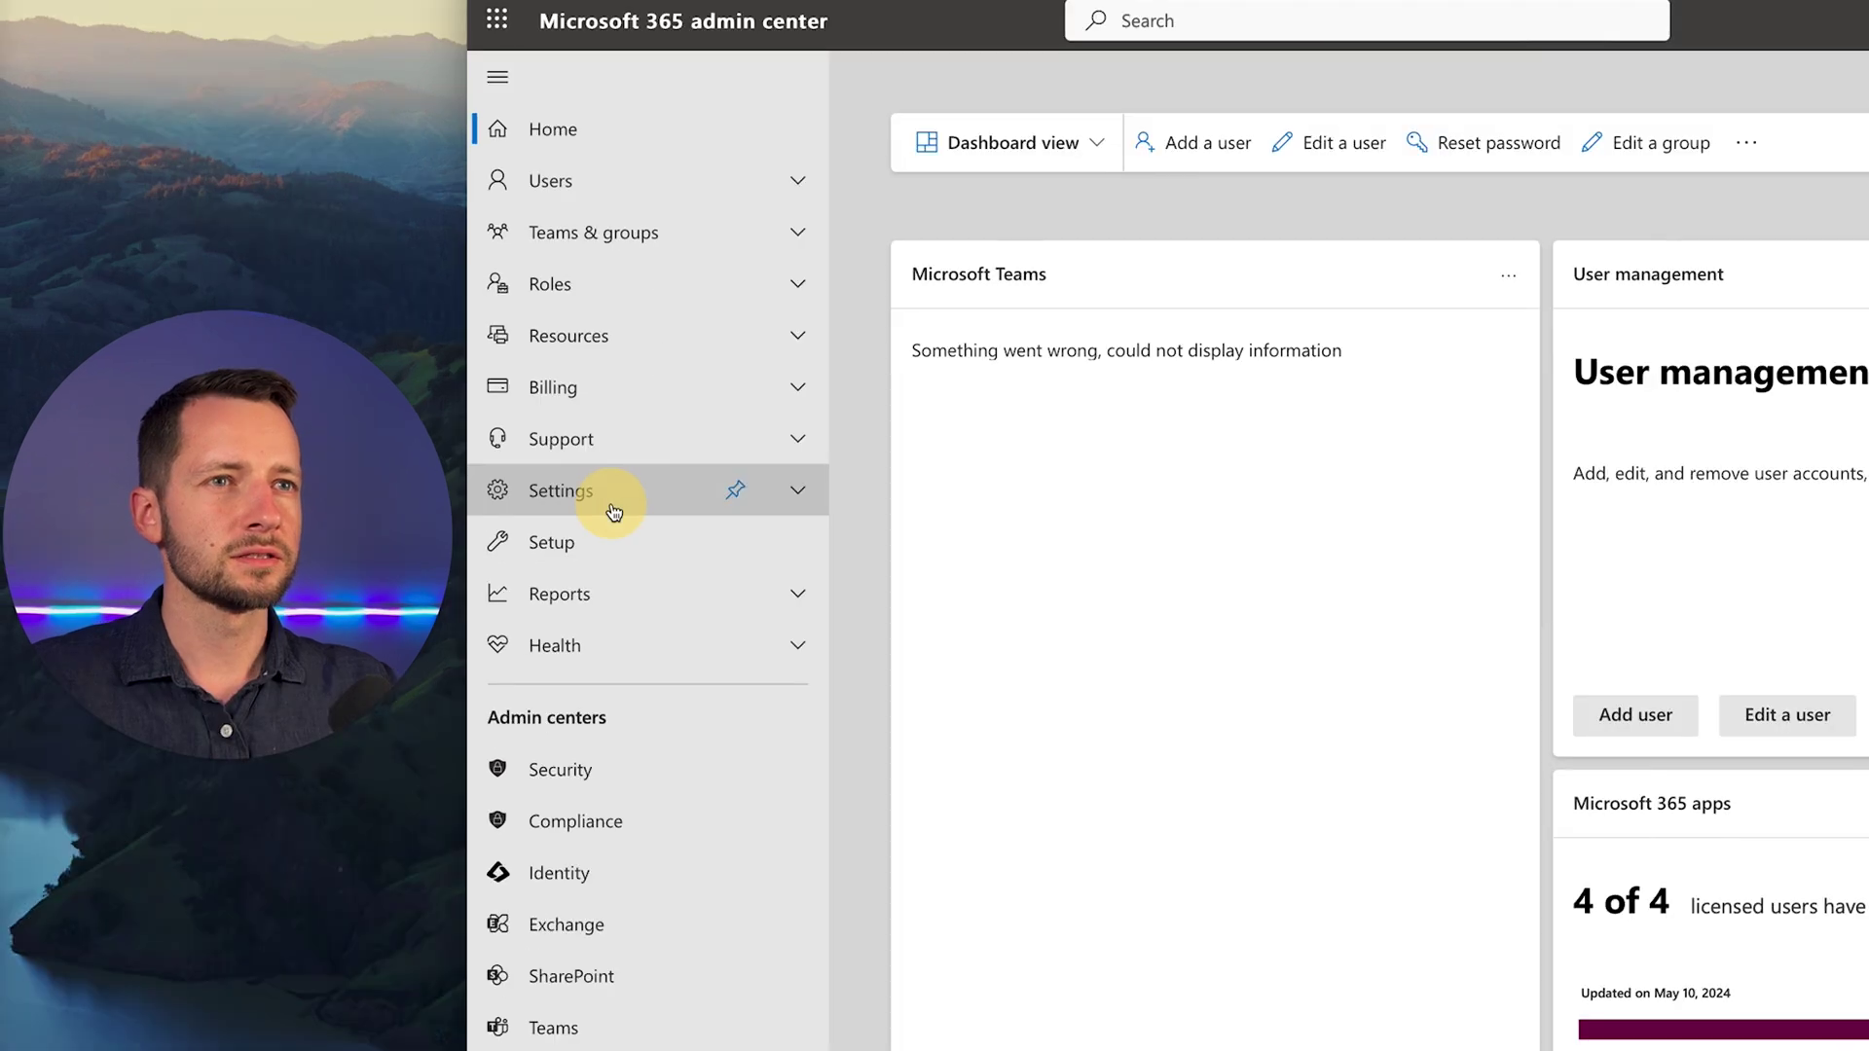
# Go to Settings > Org settings > Organization profile and open Organization information.
pyautogui.click(505, 471)
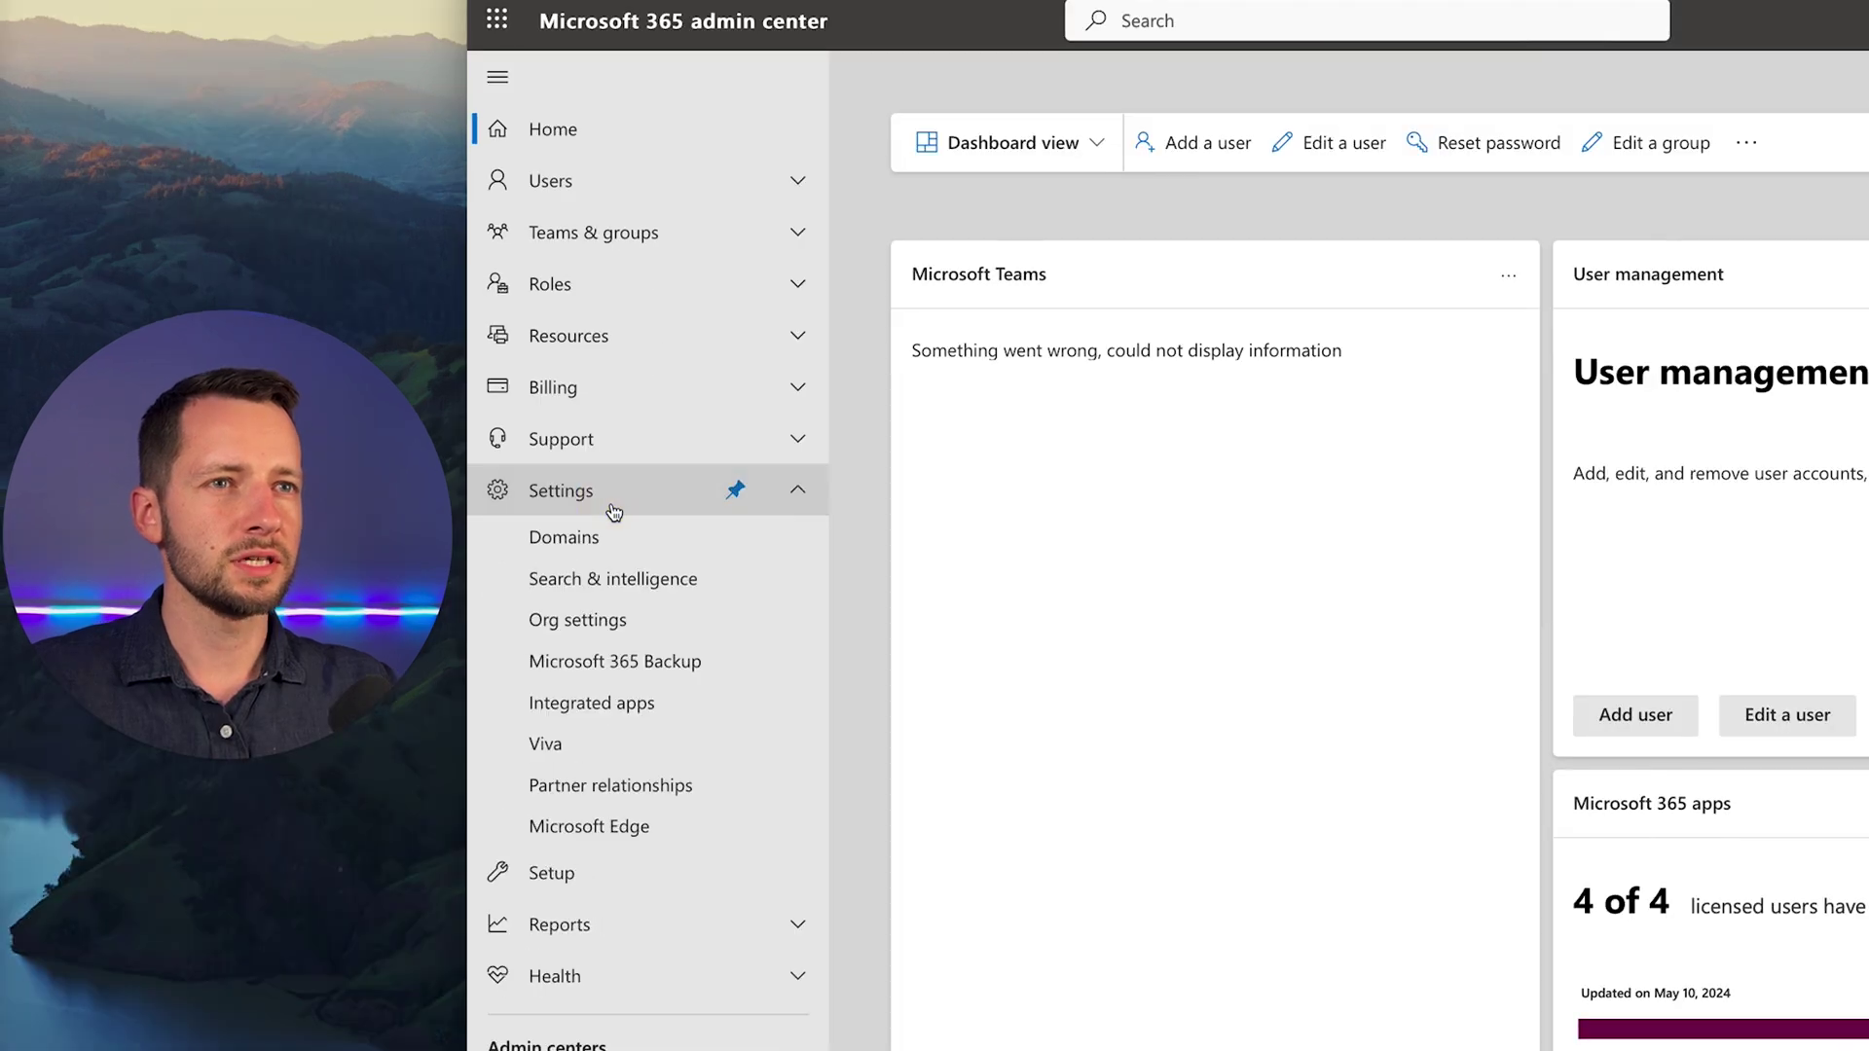
pyautogui.click(584, 629)
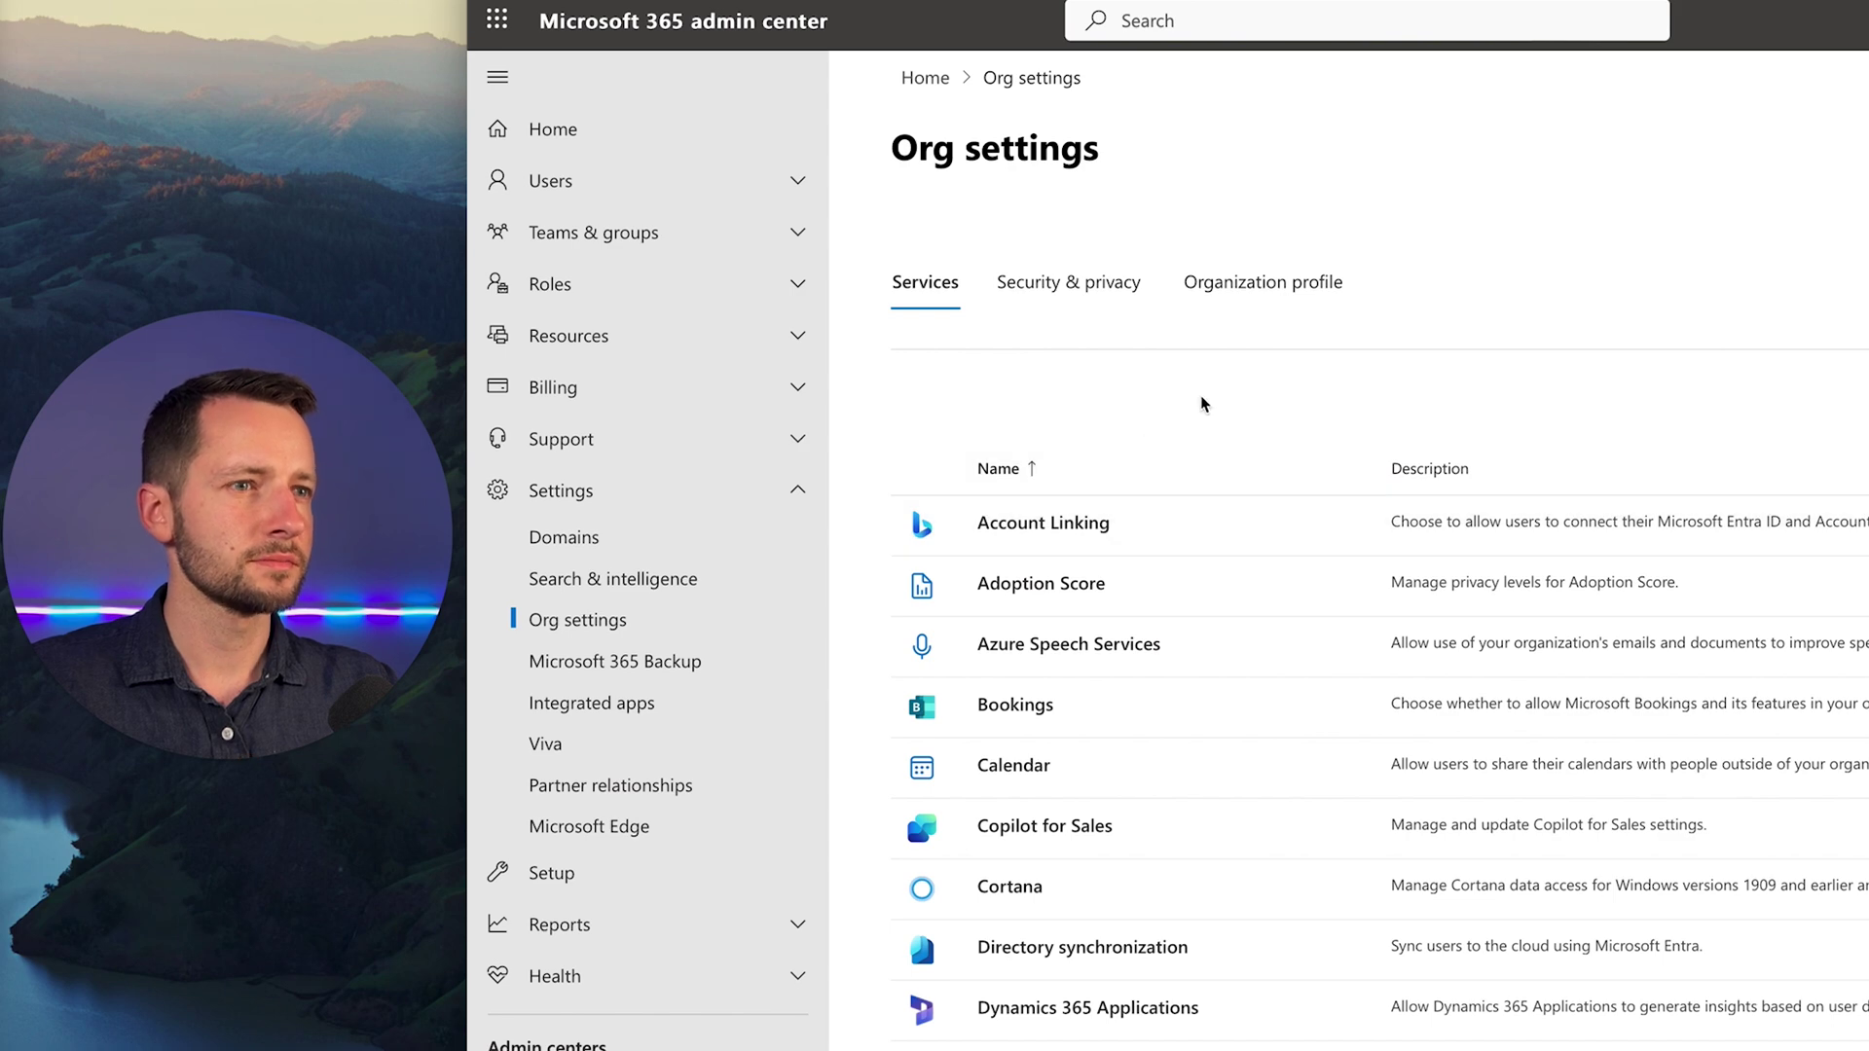
pyautogui.click(1252, 282)
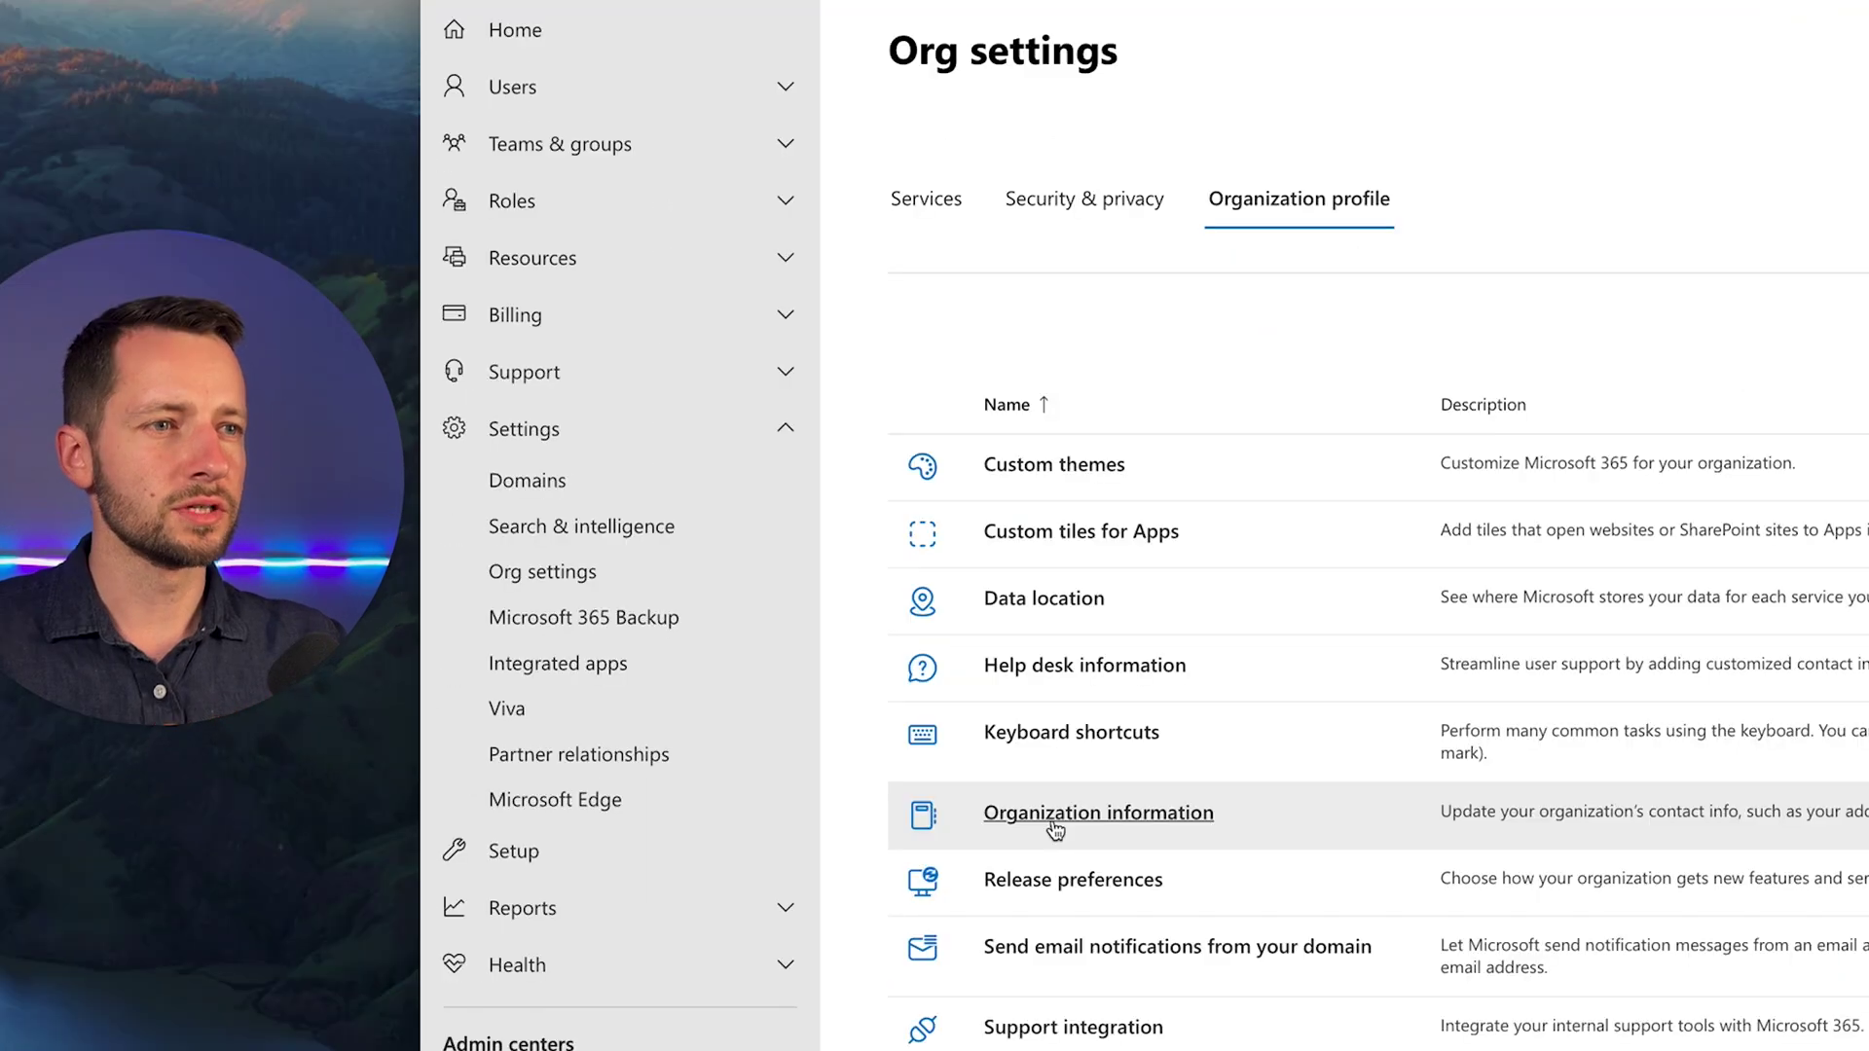
pyautogui.click(1055, 830)
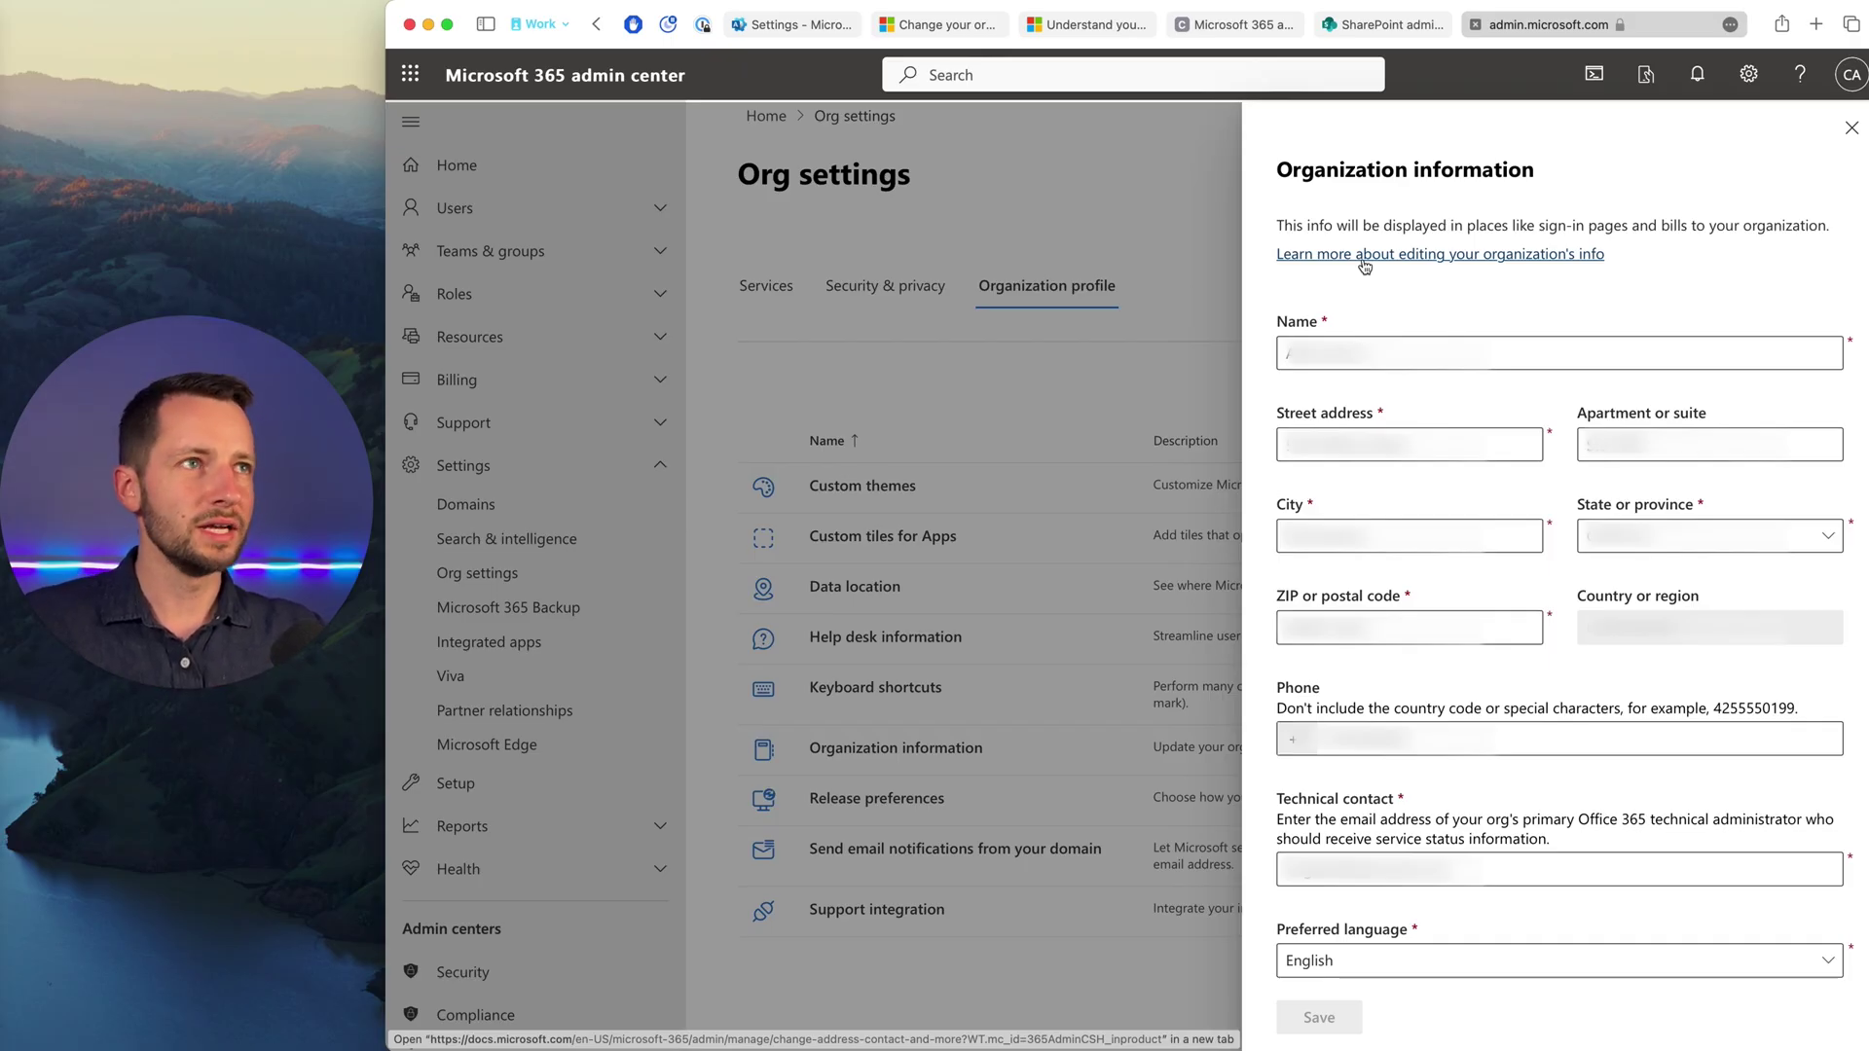
# Read the Microsoft Learn article on editing organization info, then return to the admin center.
pyautogui.click(1363, 255)
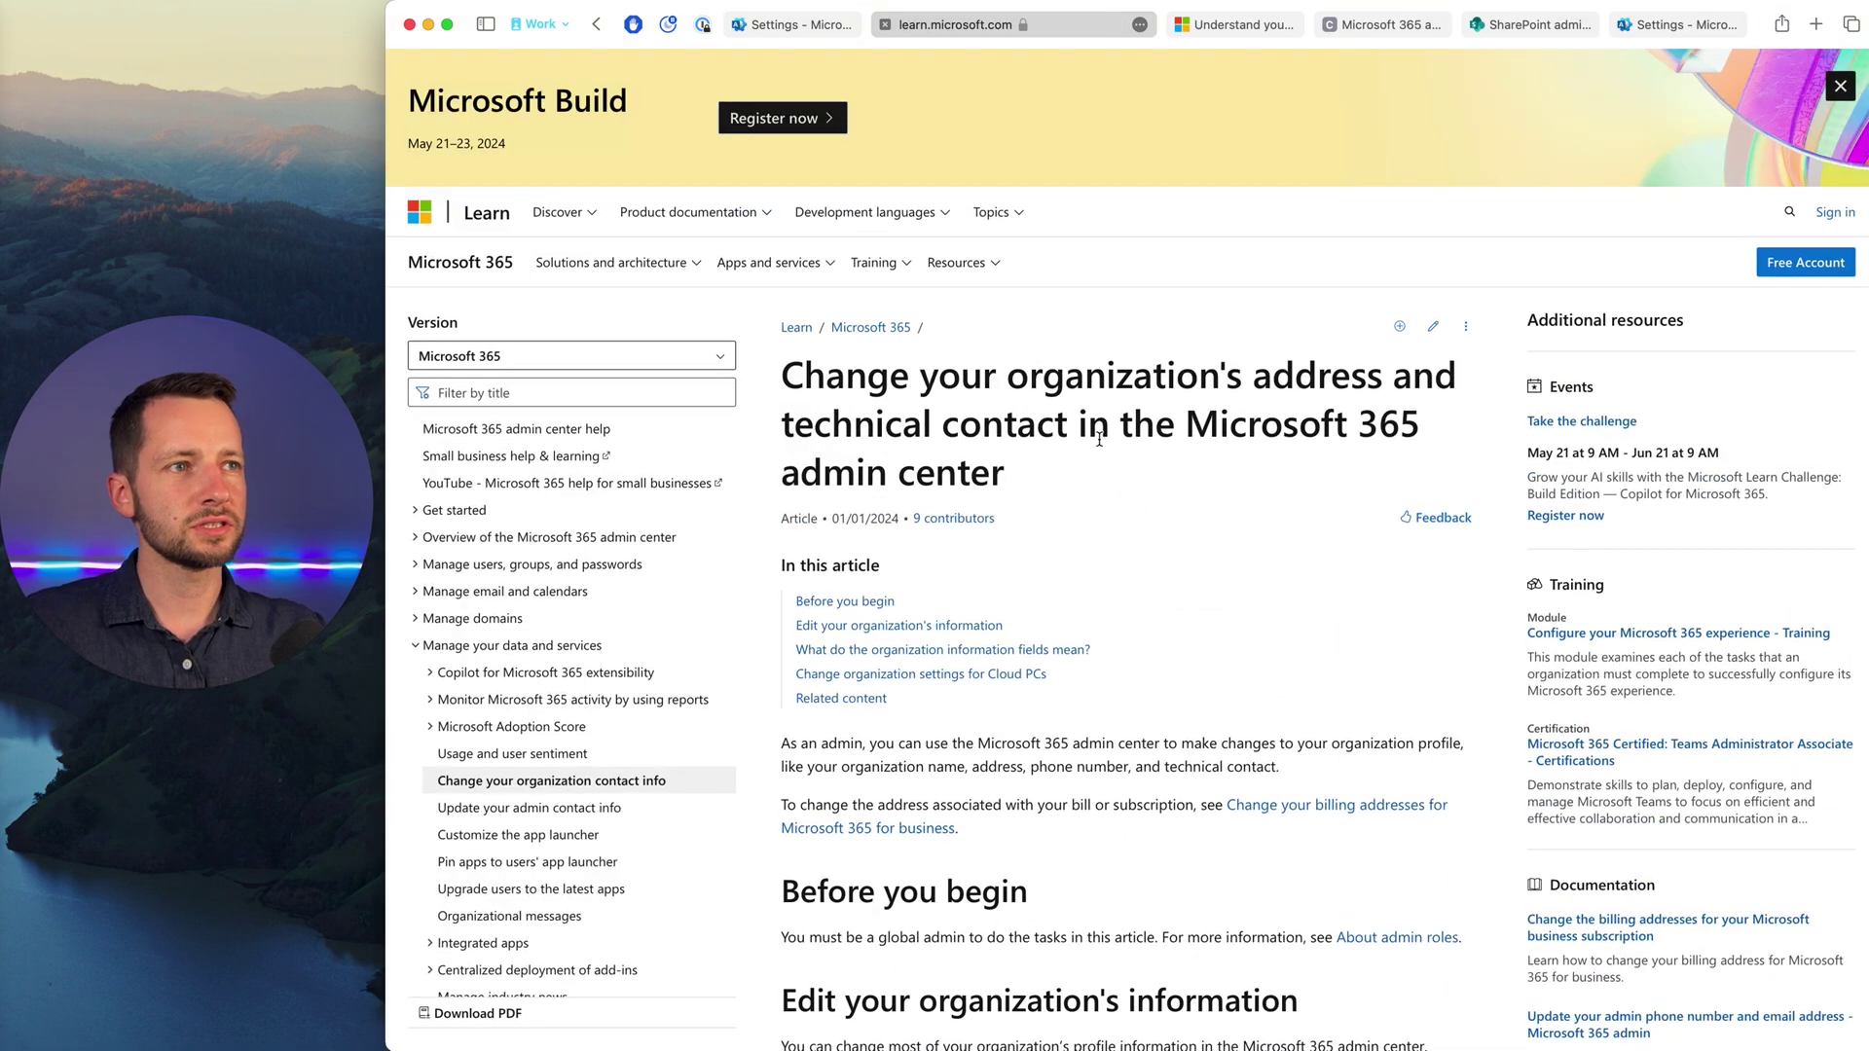
pyautogui.scroll(-10, 1081, 494)
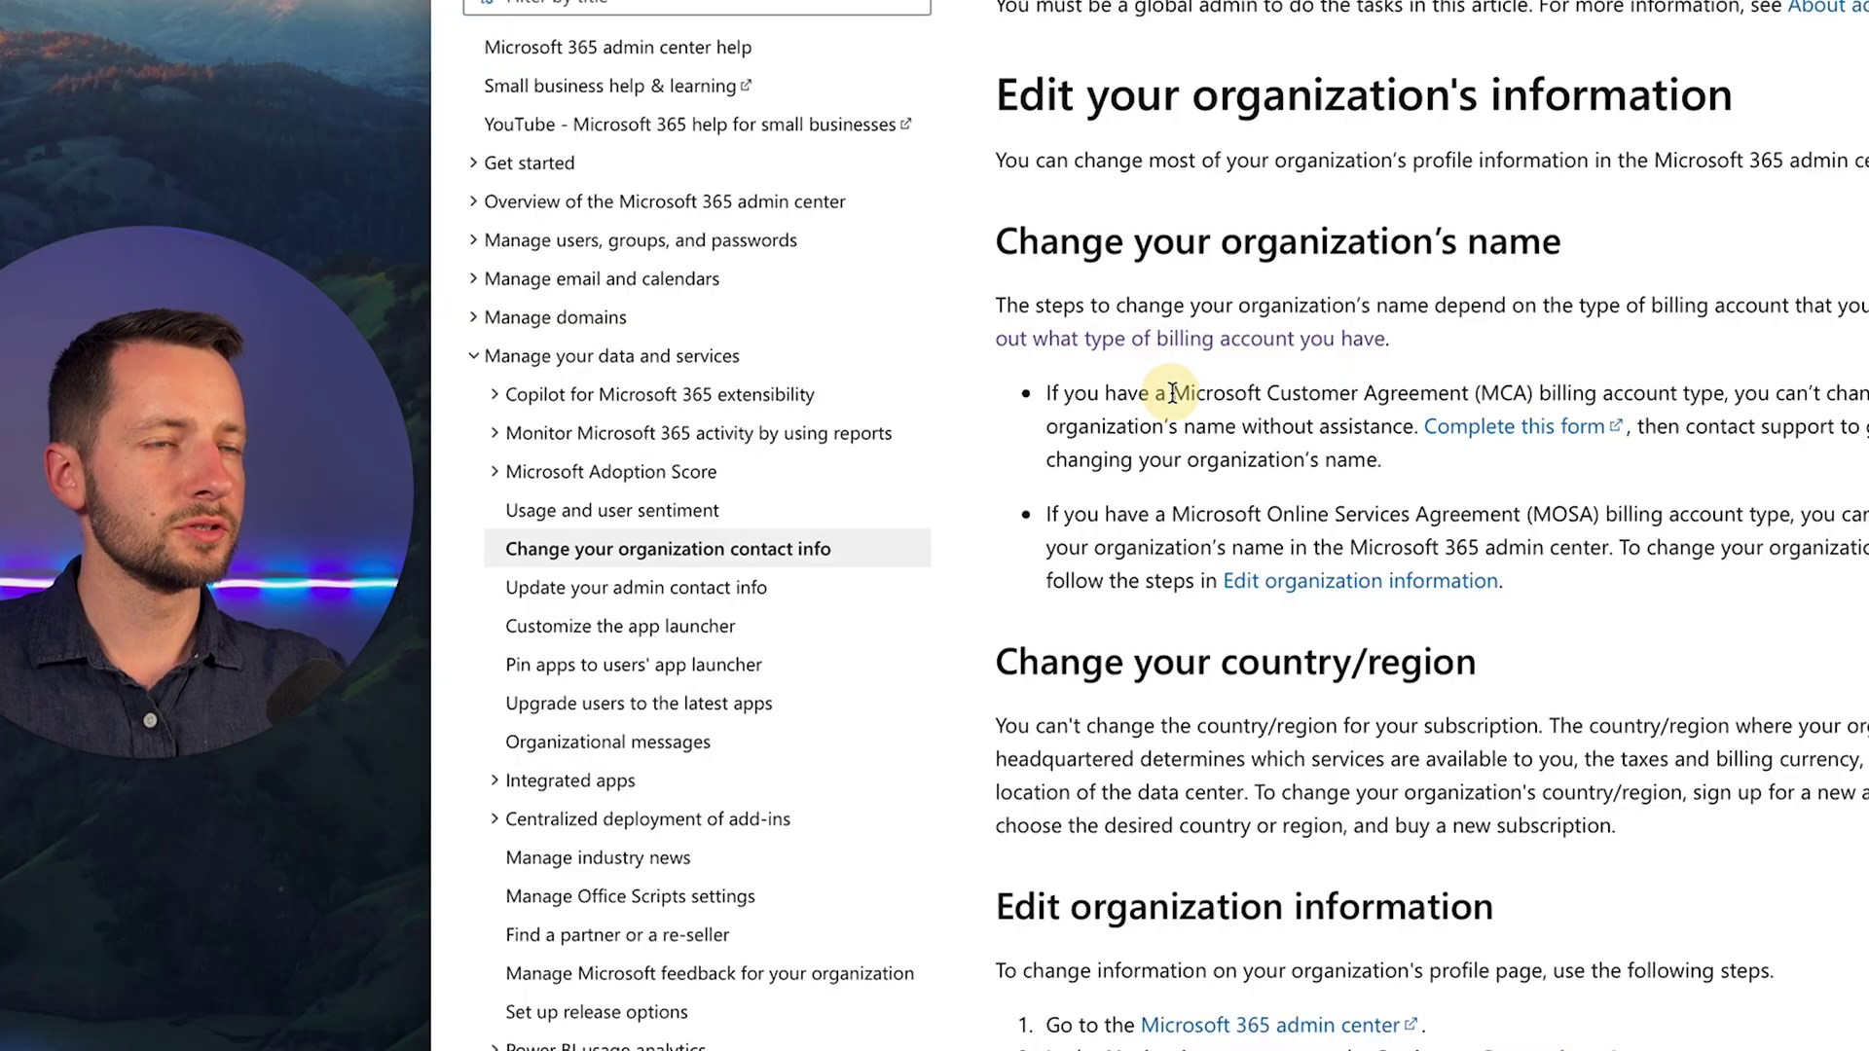
pyautogui.moveTo(903, 445); pyautogui.dragTo(936, 445)
pyautogui.moveTo(1219, 393); pyautogui.dragTo(1472, 399)
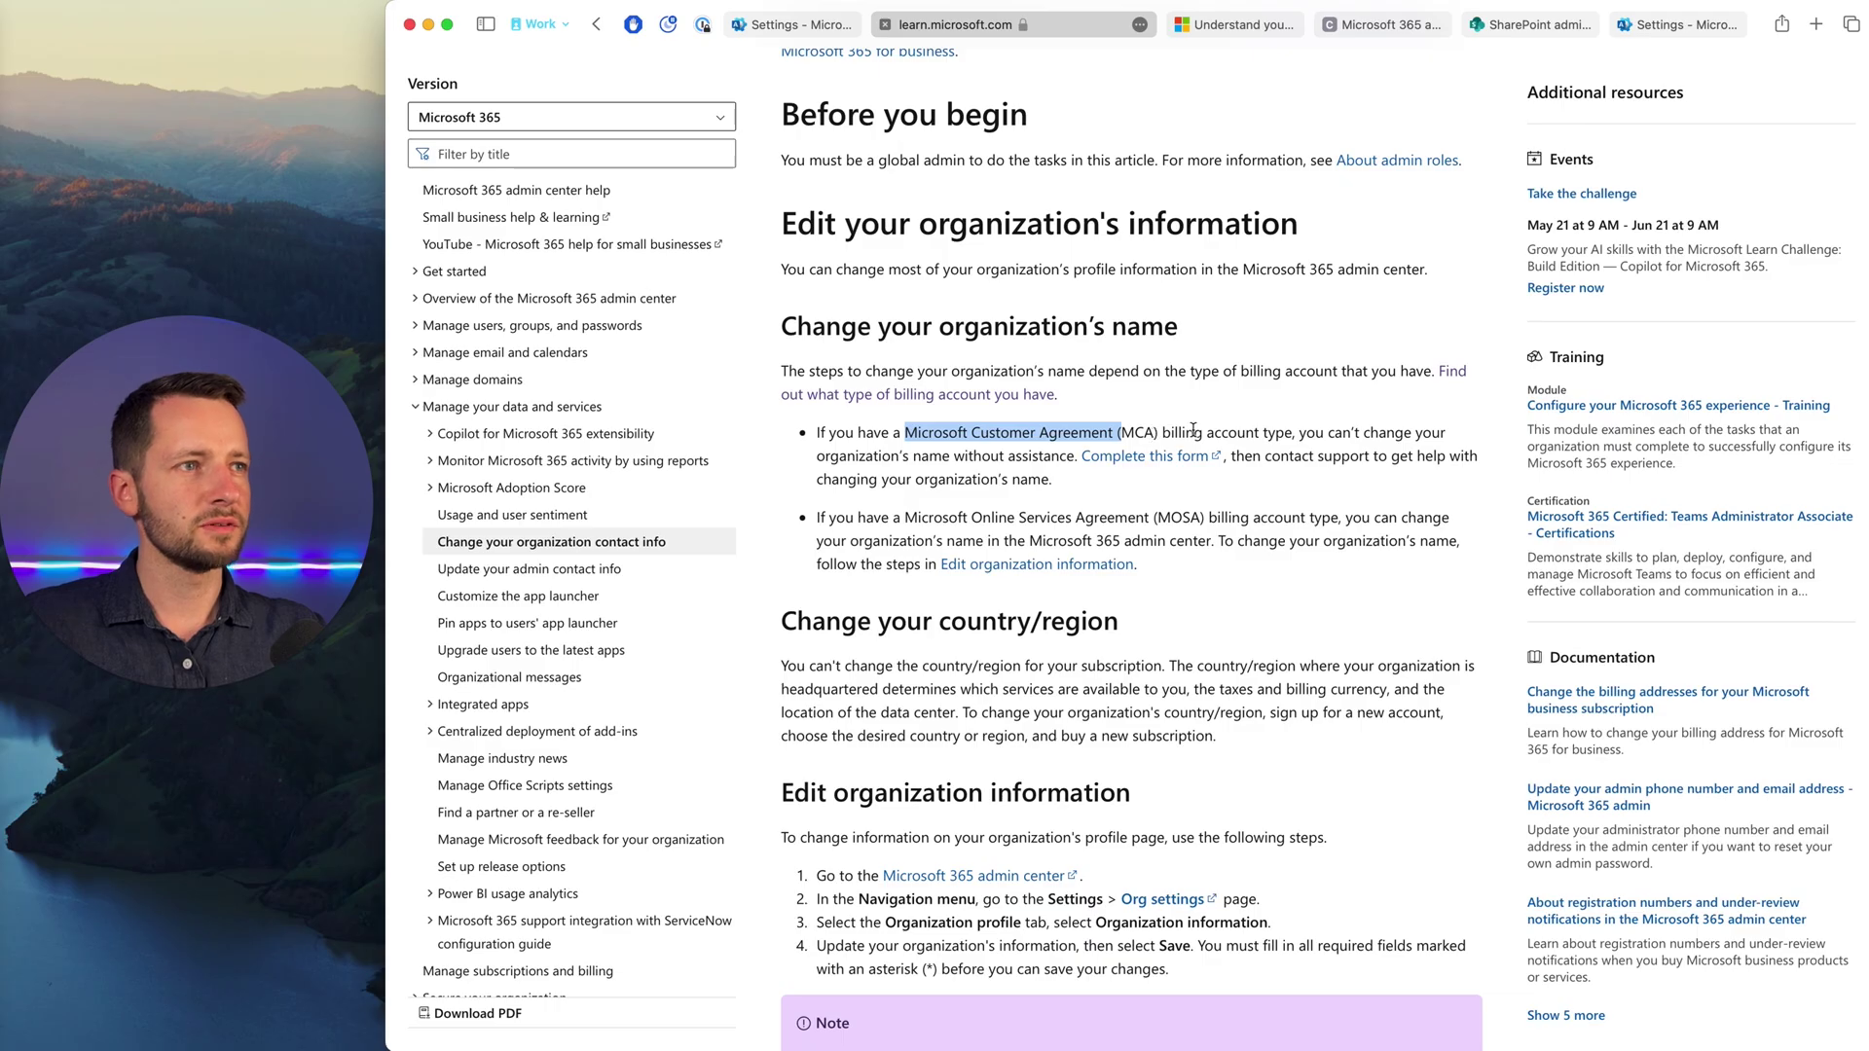
pyautogui.click(1120, 476)
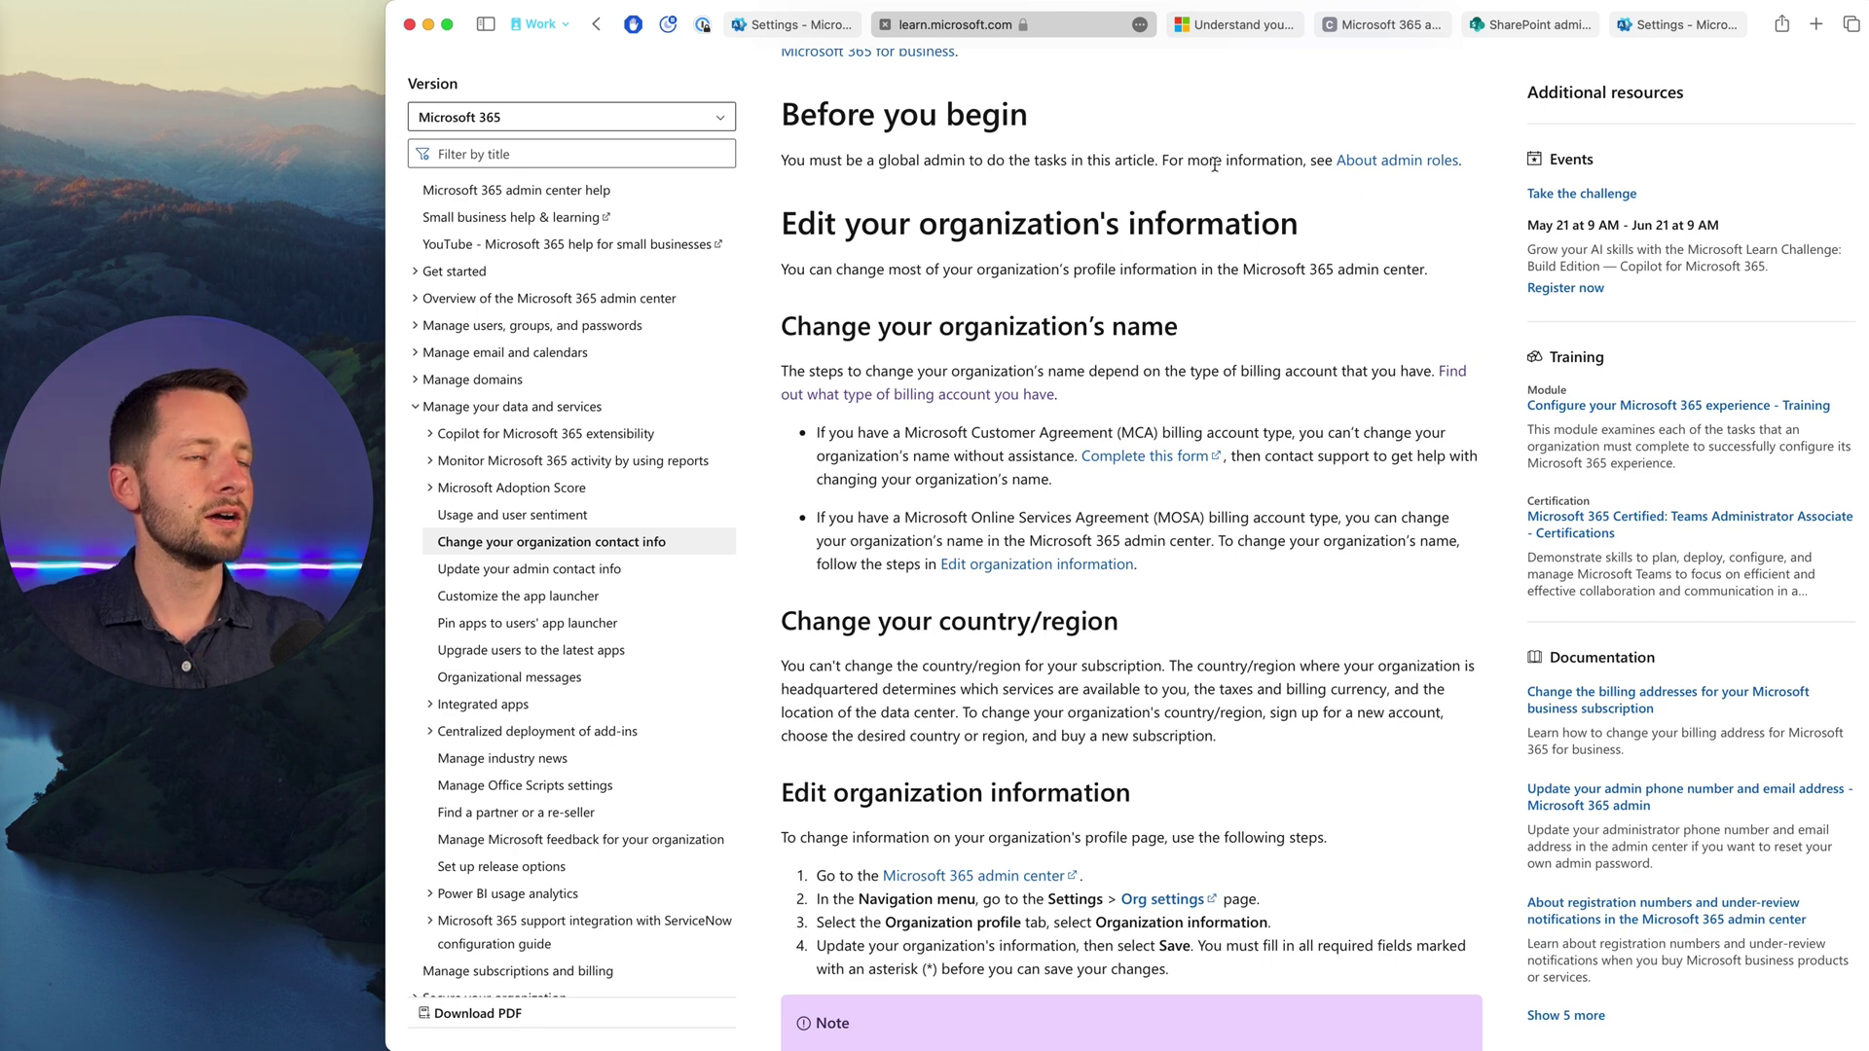
pyautogui.moveTo(957, 436); pyautogui.dragTo(1022, 435)
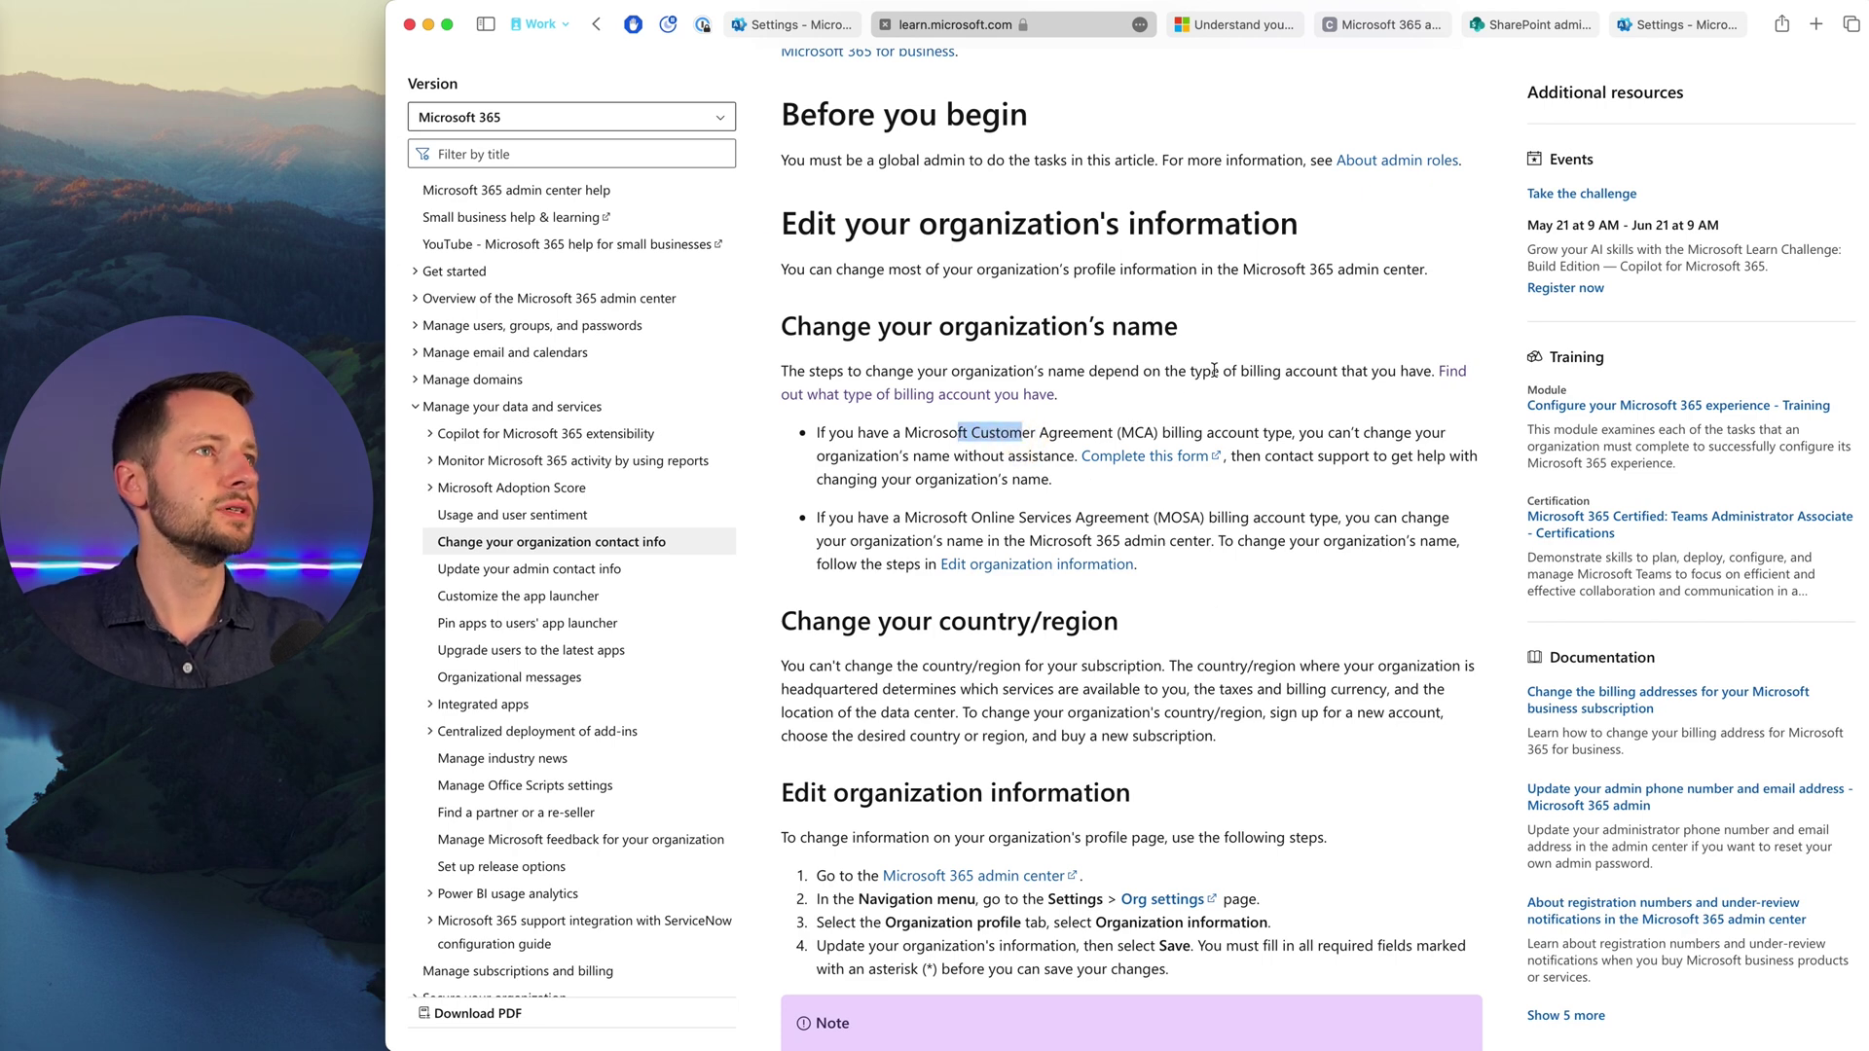
pyautogui.click(1285, 429)
pyautogui.press('super+9')
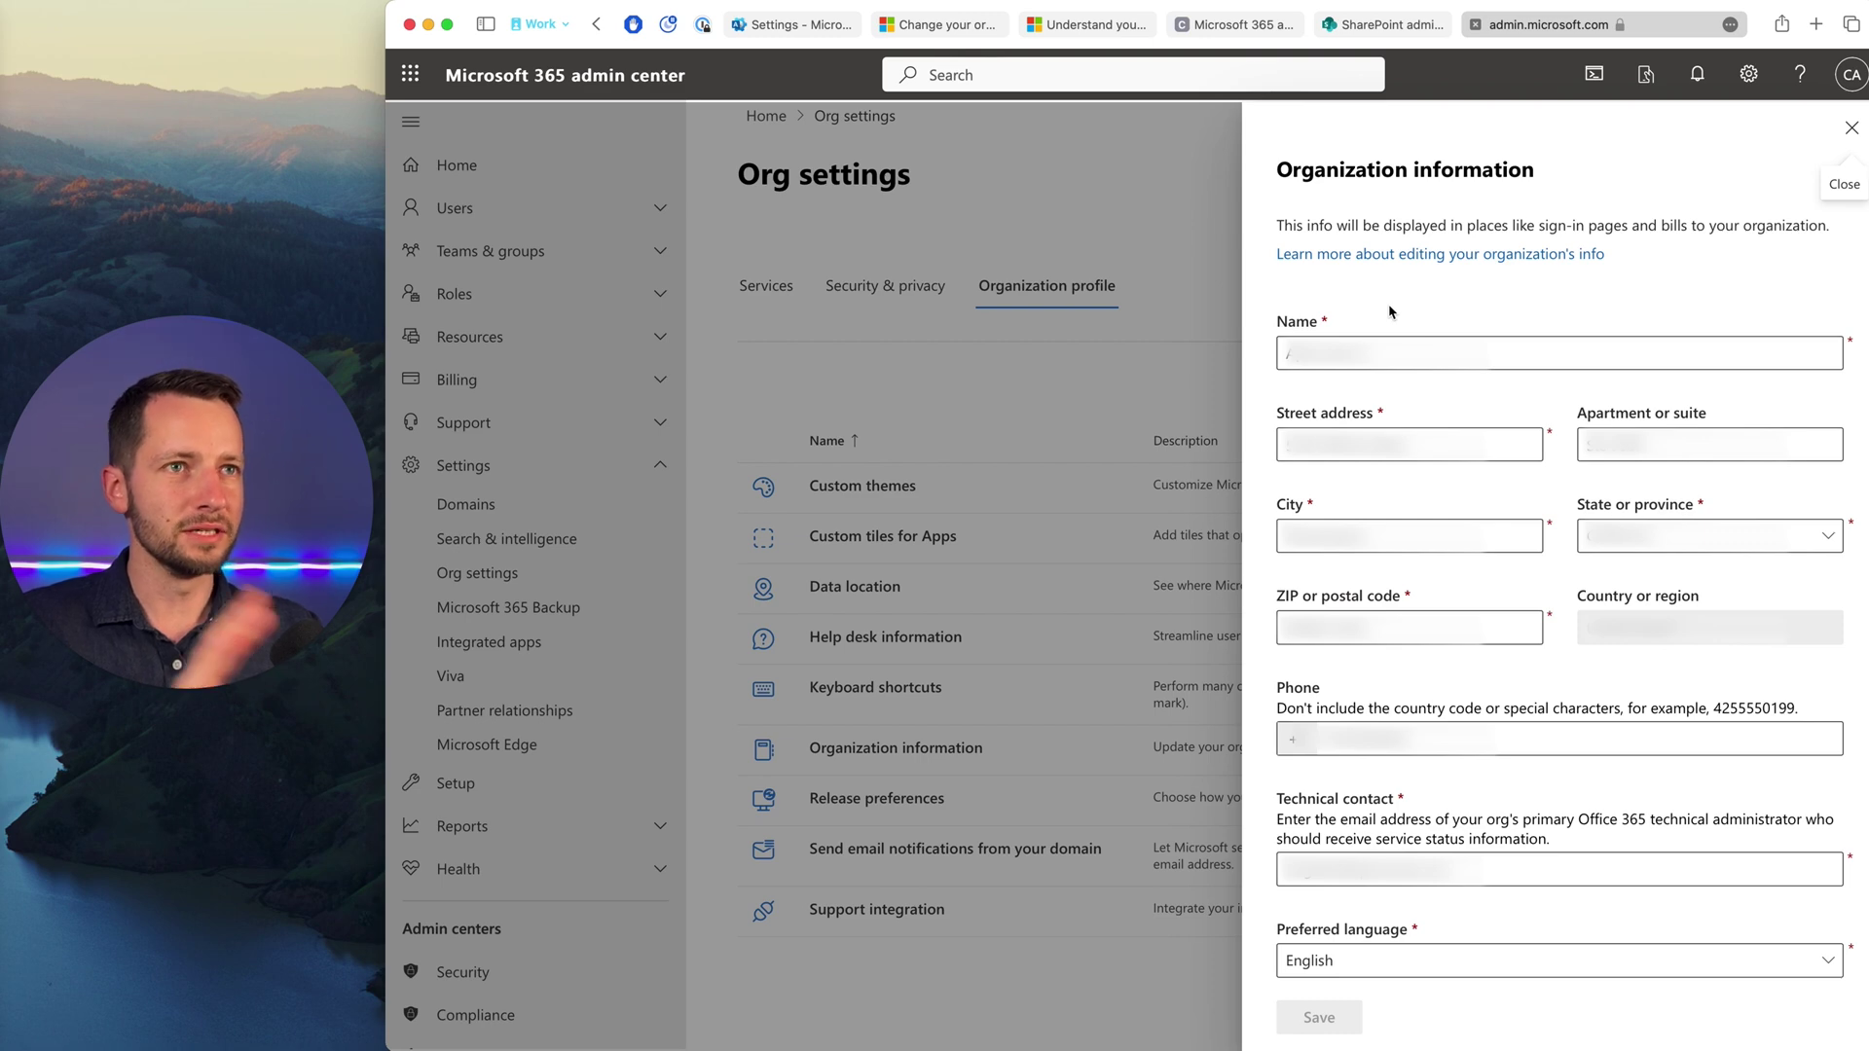
# Close Organization information, return to the admin center home, then view the Microsoft Learn article.
pyautogui.click(1851, 127)
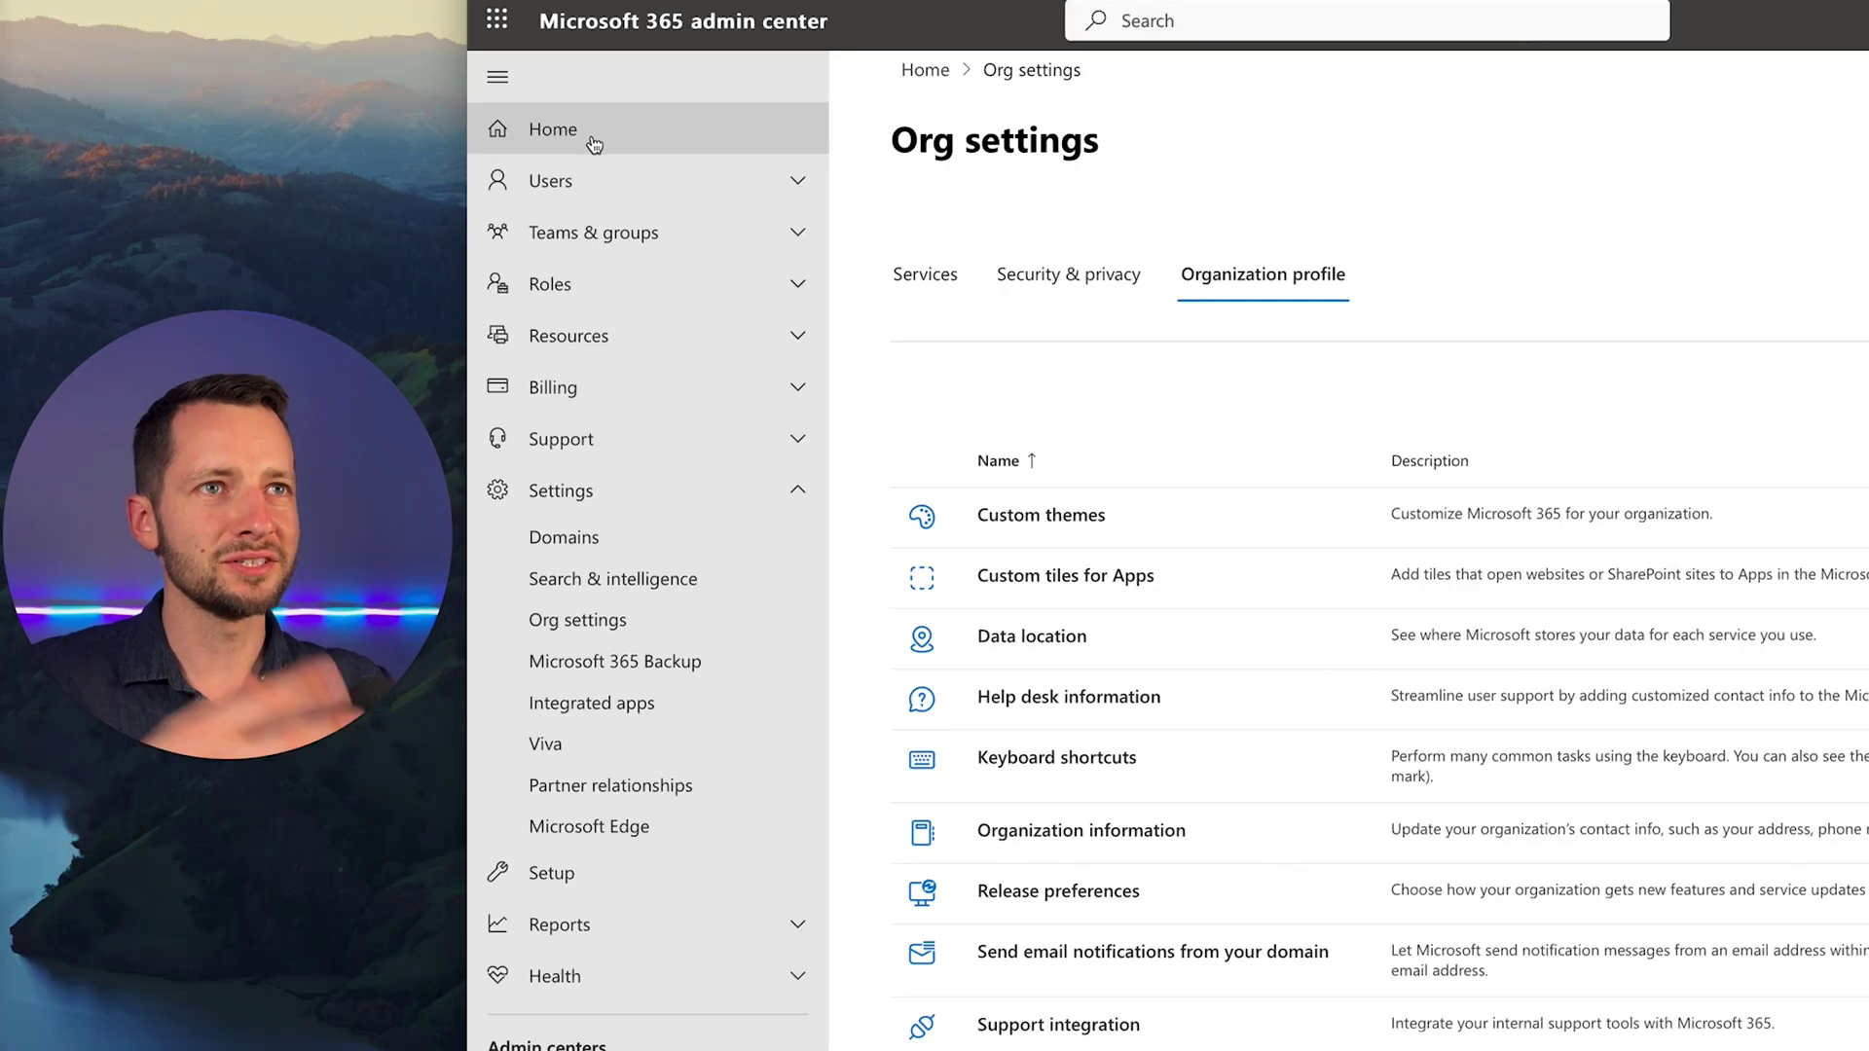
pyautogui.click(594, 144)
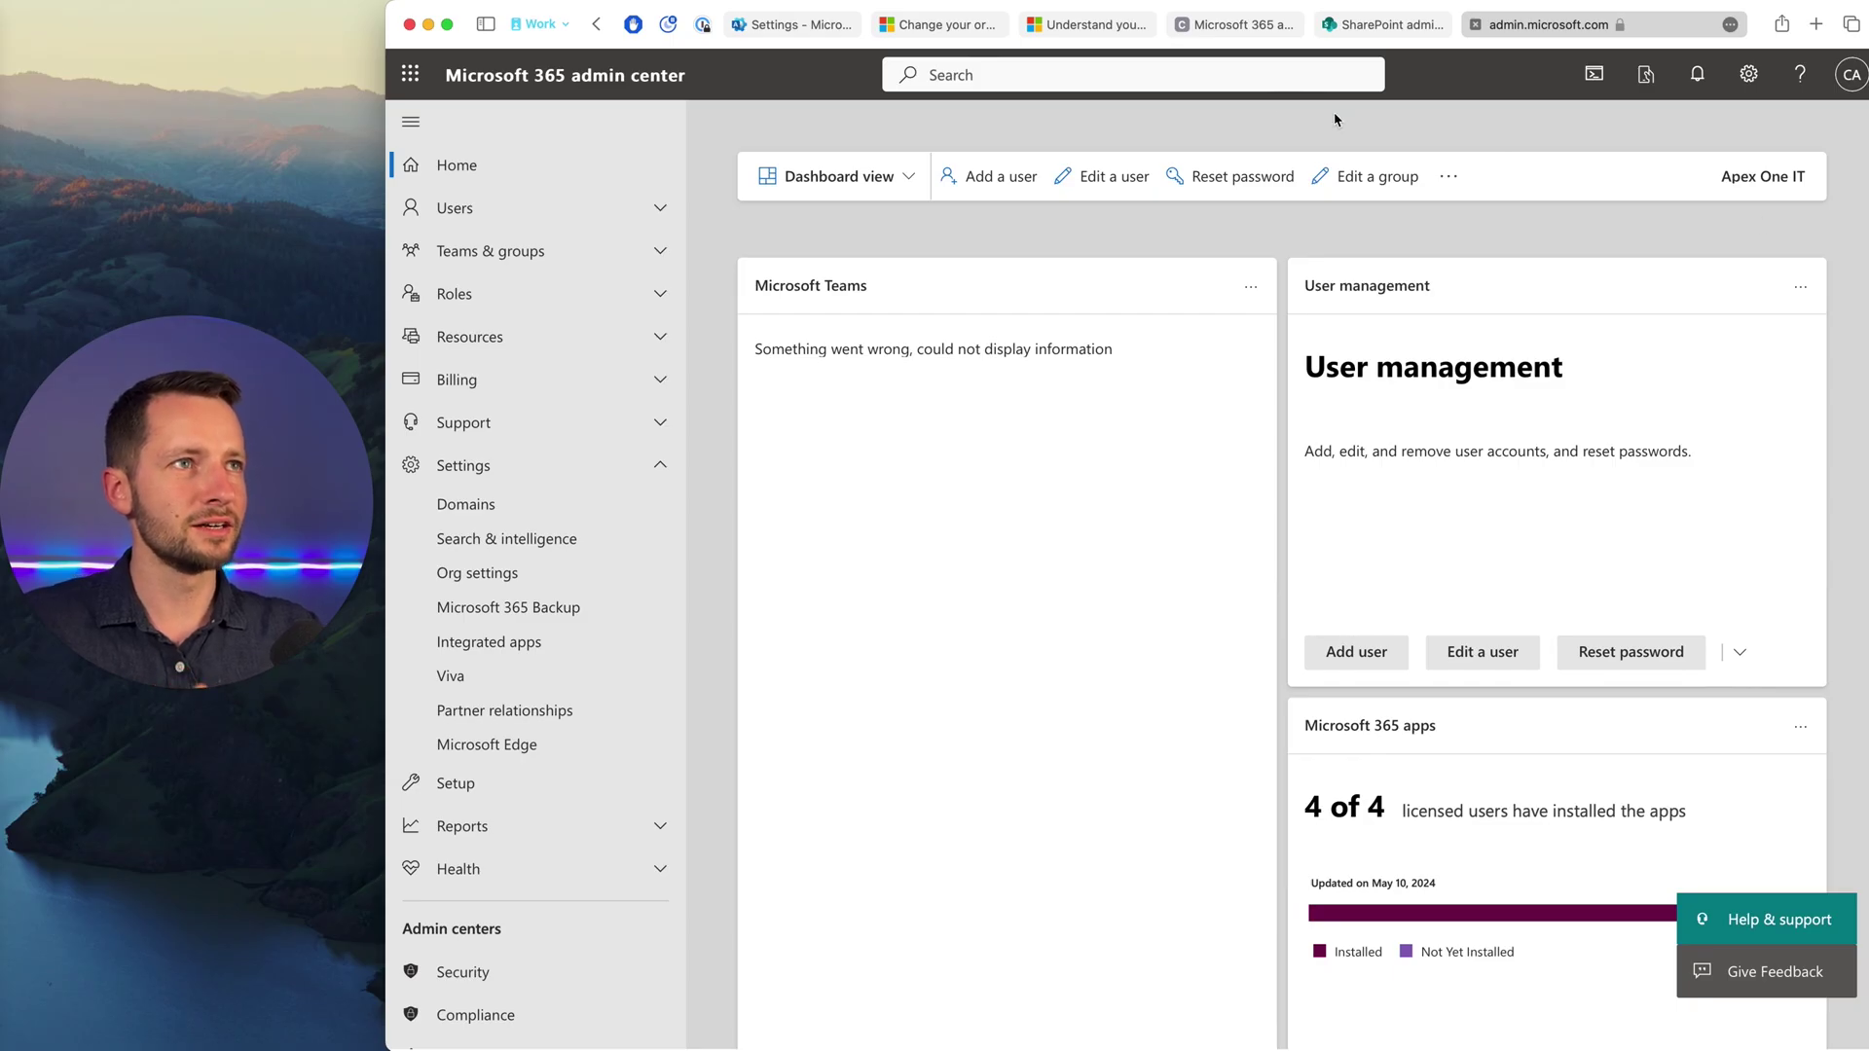
pyautogui.click(941, 24)
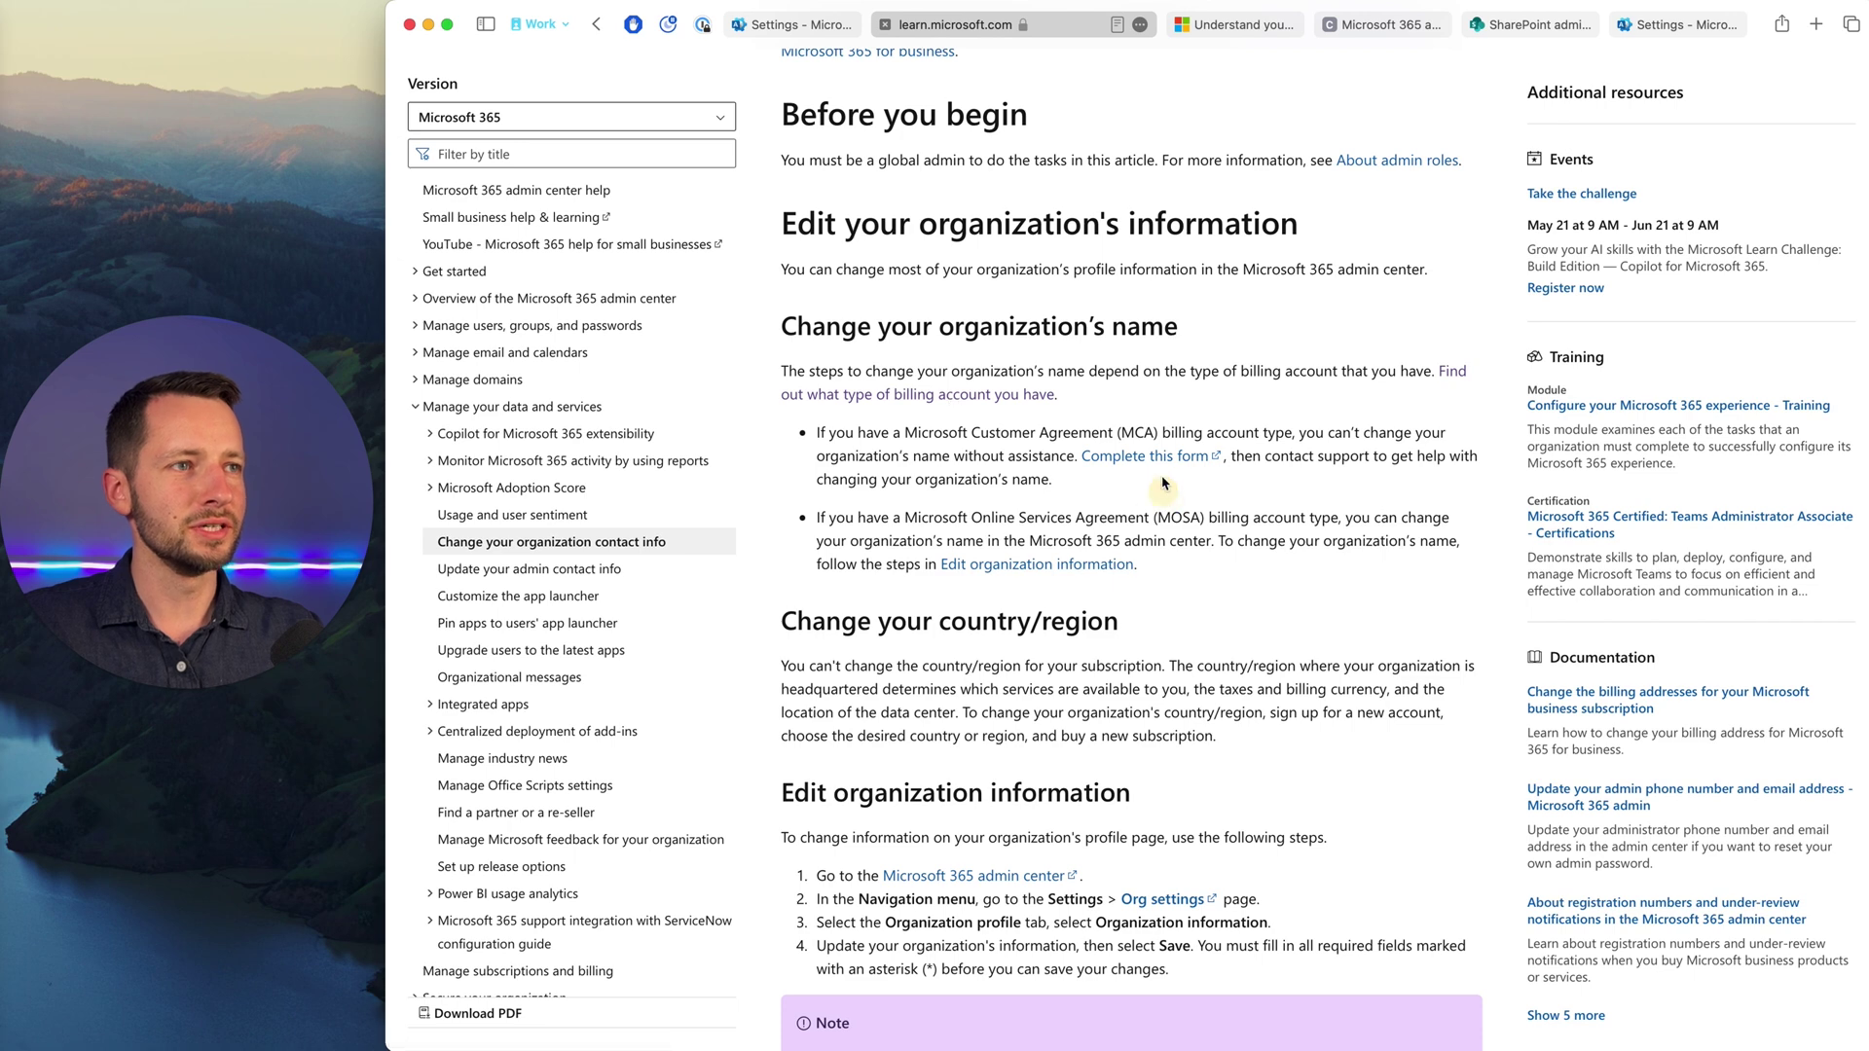